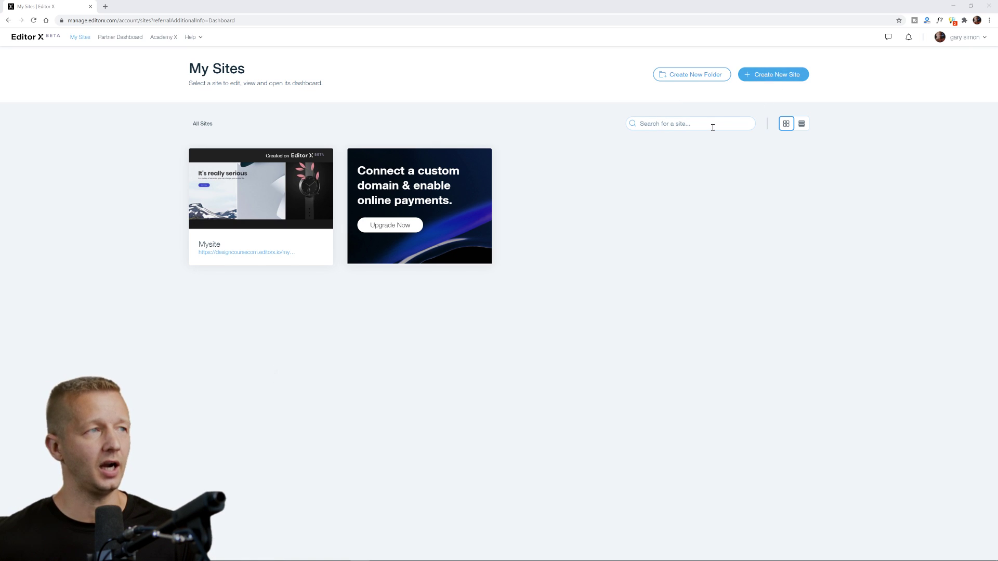
Start creating a new site and choose Portfolio & CV as the kind of website
click(781, 82)
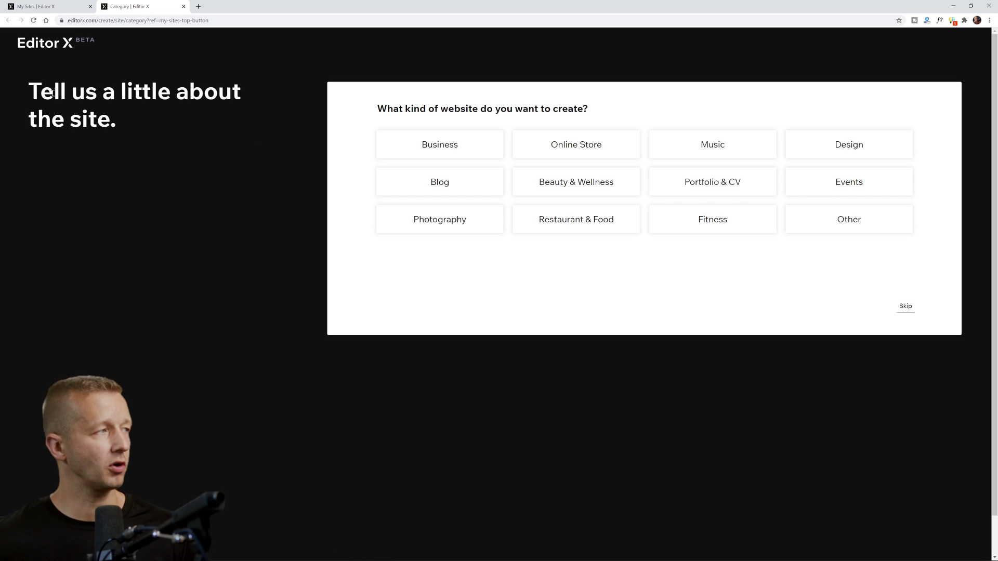
drag(48, 93, 144, 124)
click(143, 124)
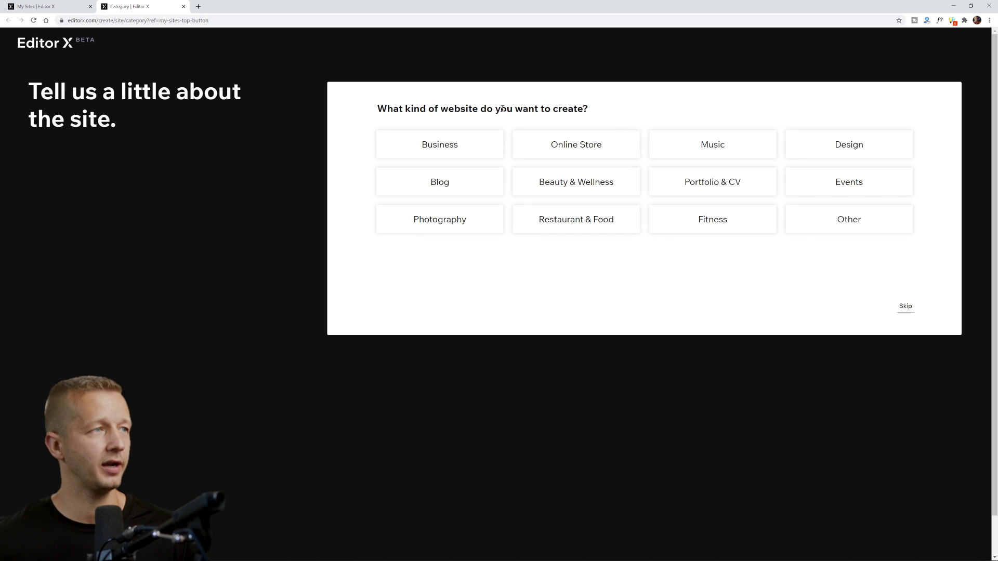
click(693, 193)
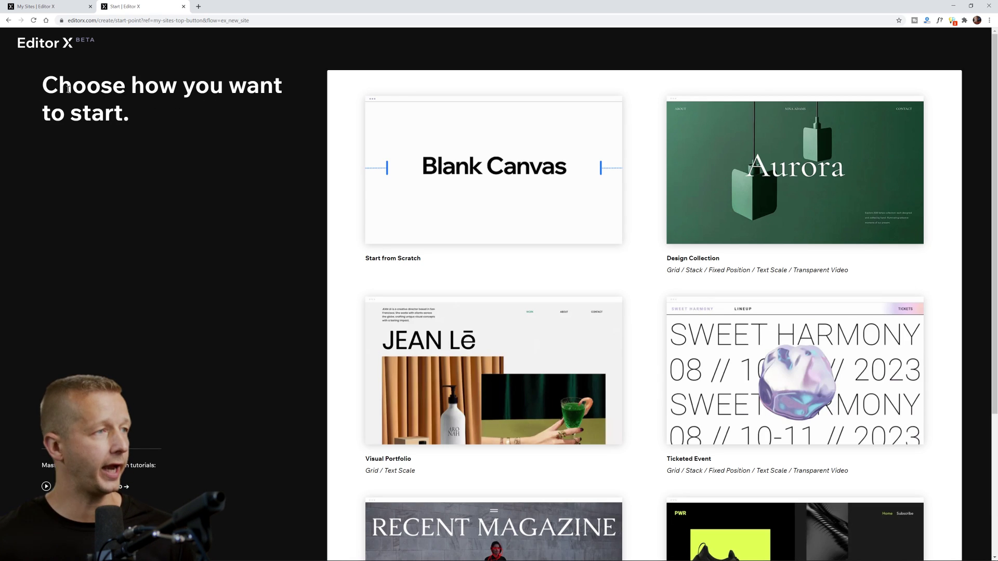
Look over the starting templates, preview the Ticketed Event template at desktop, tablet and mobile sizes, and close the preview
mouse_move(464, 197)
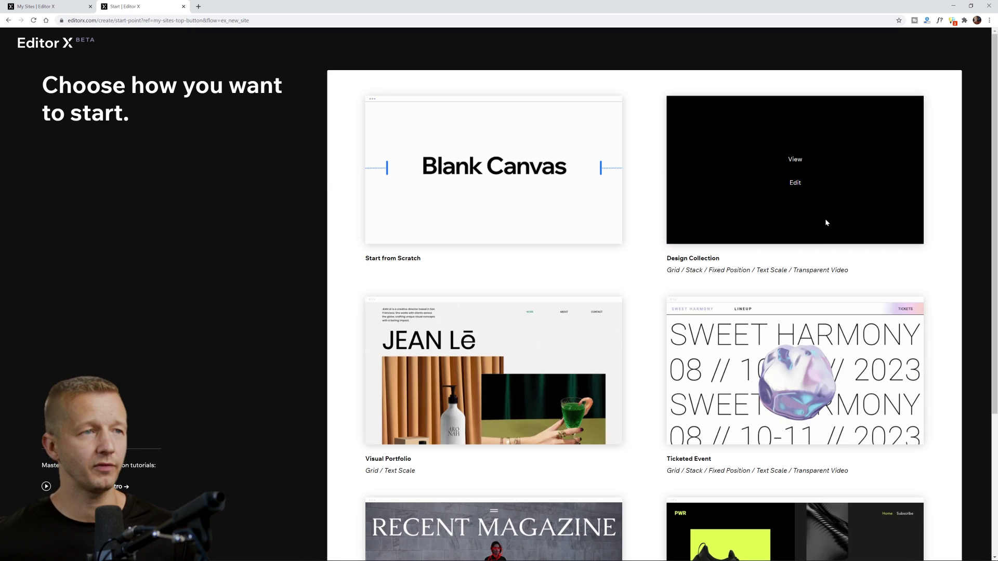
scroll(825, 218, down, 4)
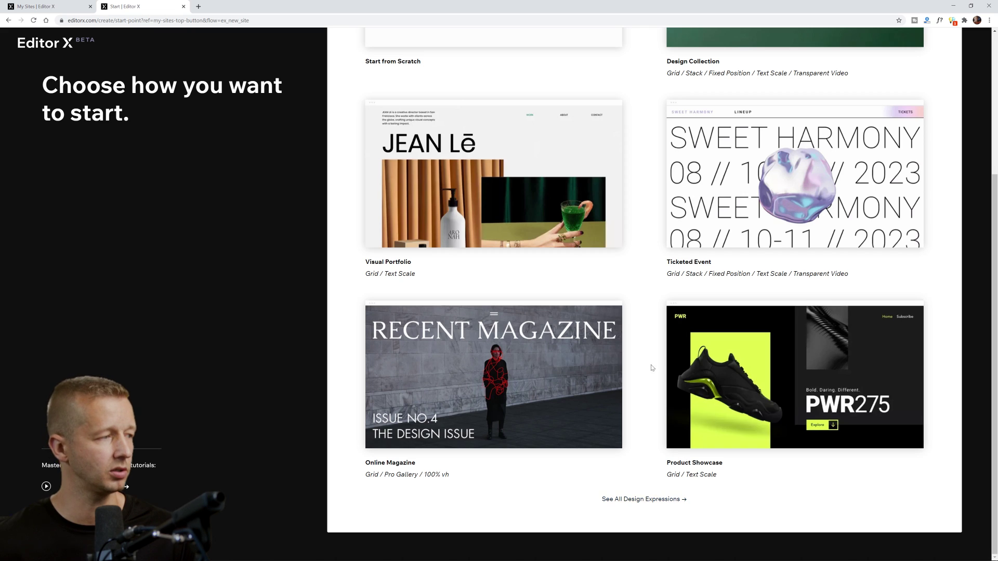
scroll(751, 278, up, 4)
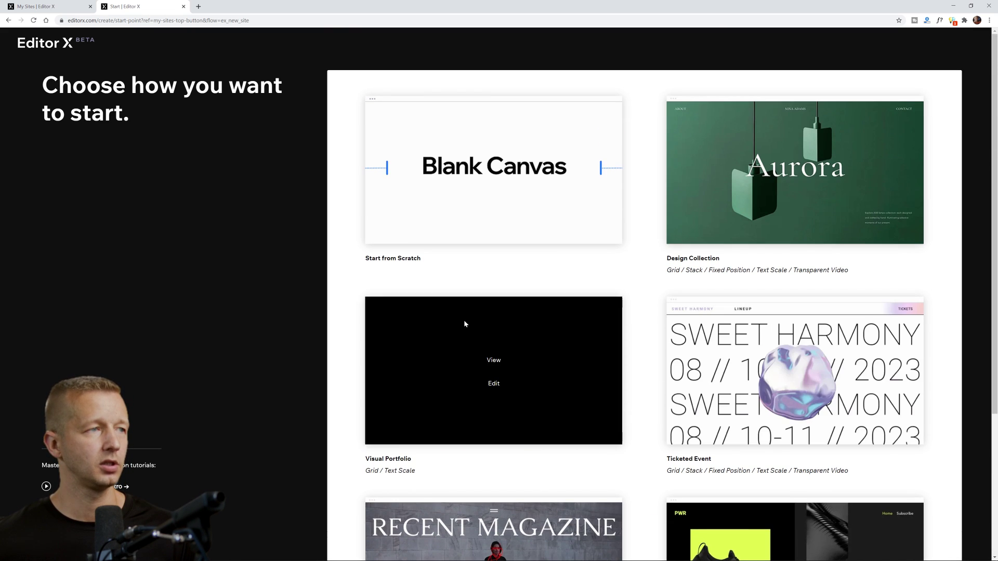
mouse_move(478, 179)
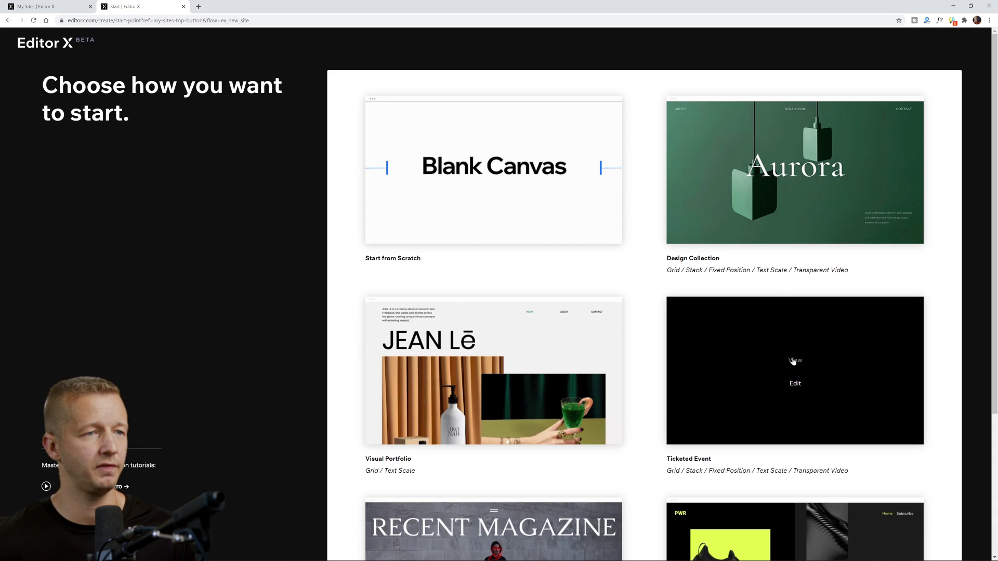
click(795, 360)
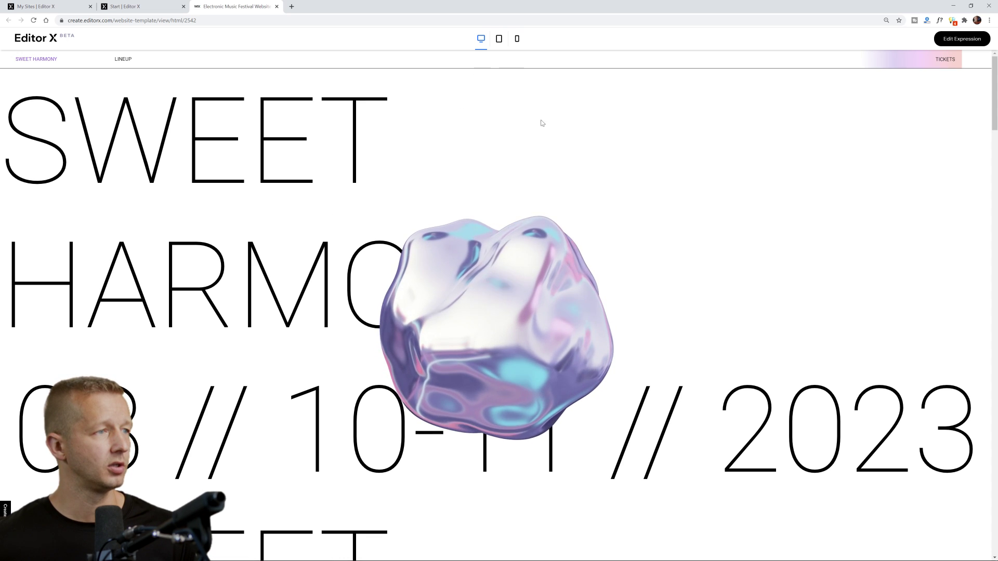
scroll(454, 324, down, 5)
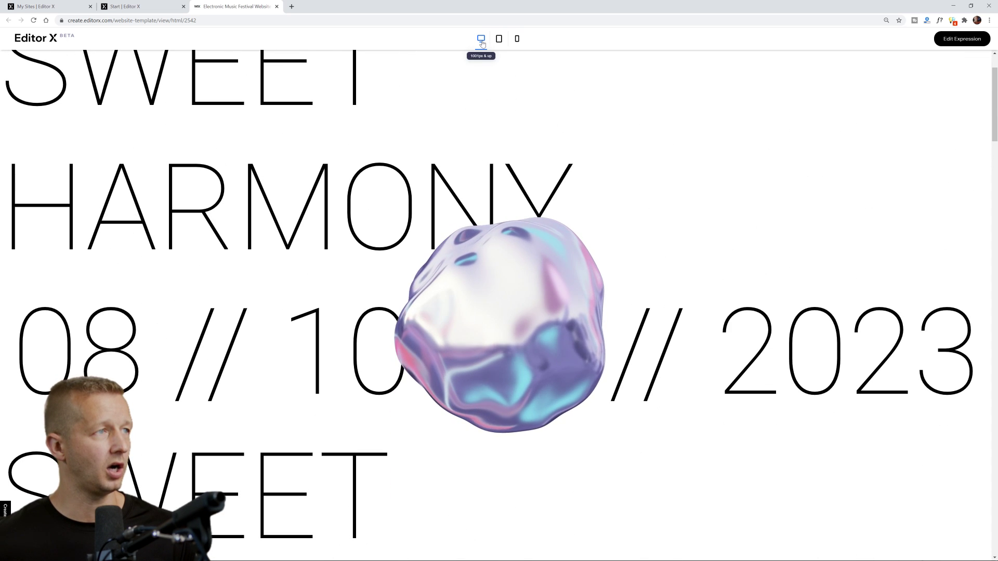
click(502, 41)
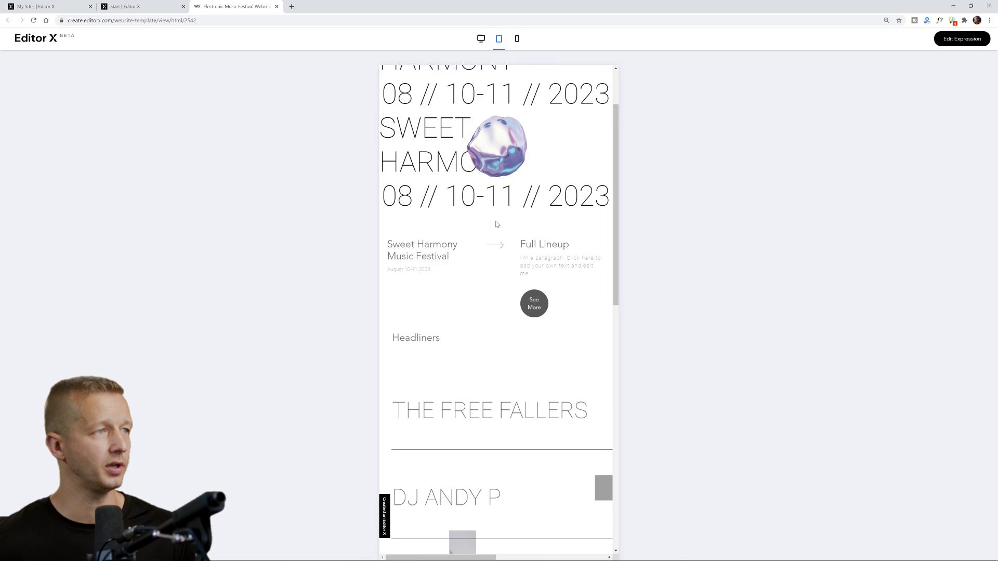
scroll(533, 223, down, 8)
click(517, 38)
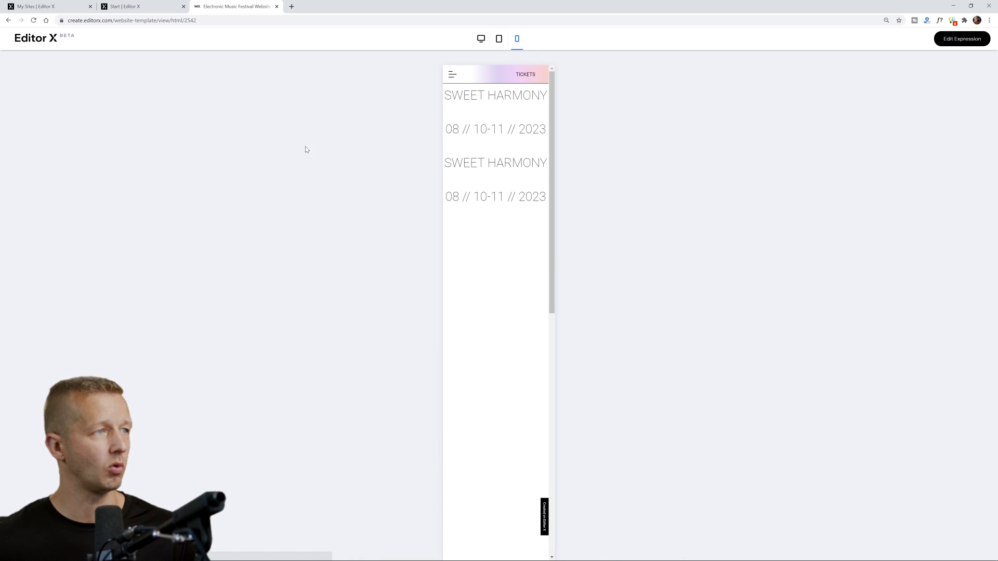
click(276, 7)
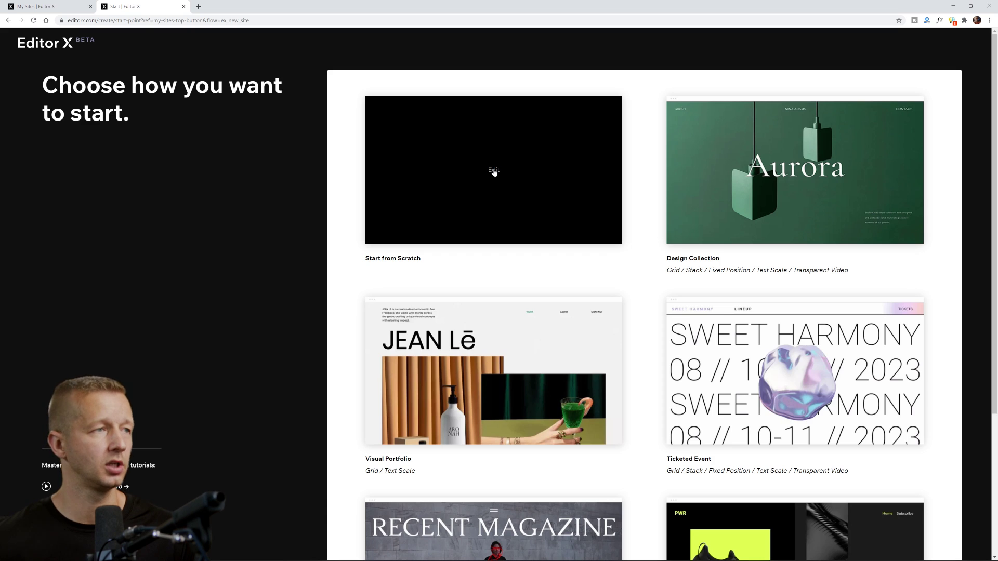
Start the site from scratch by opening the Blank Canvas in the editor
click(495, 171)
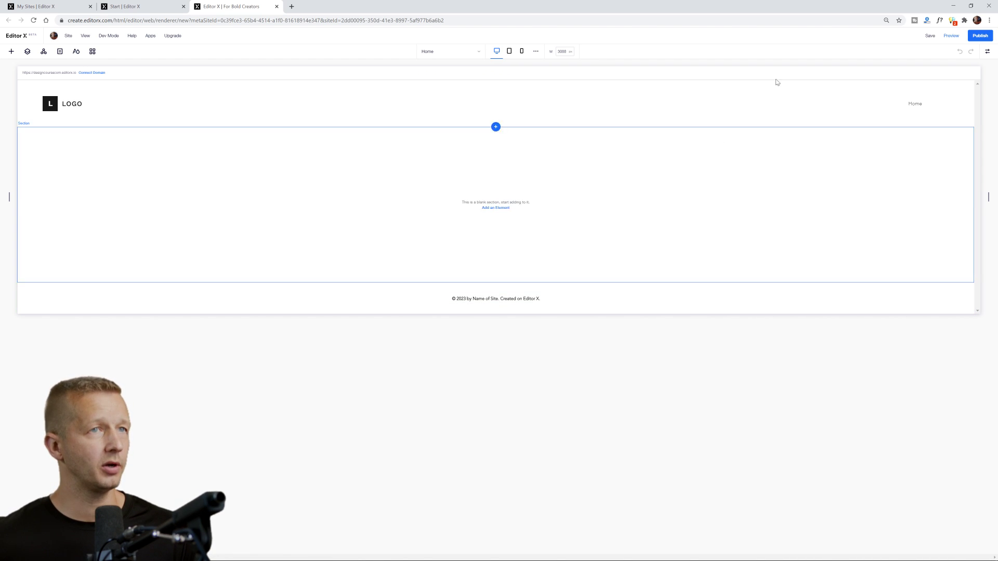
click(885, 23)
click(865, 34)
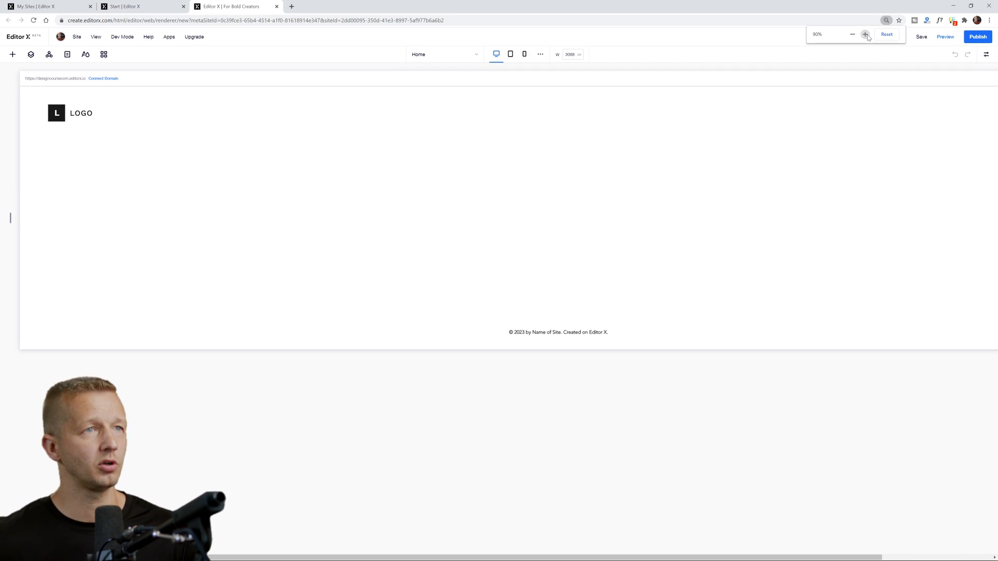
click(865, 35)
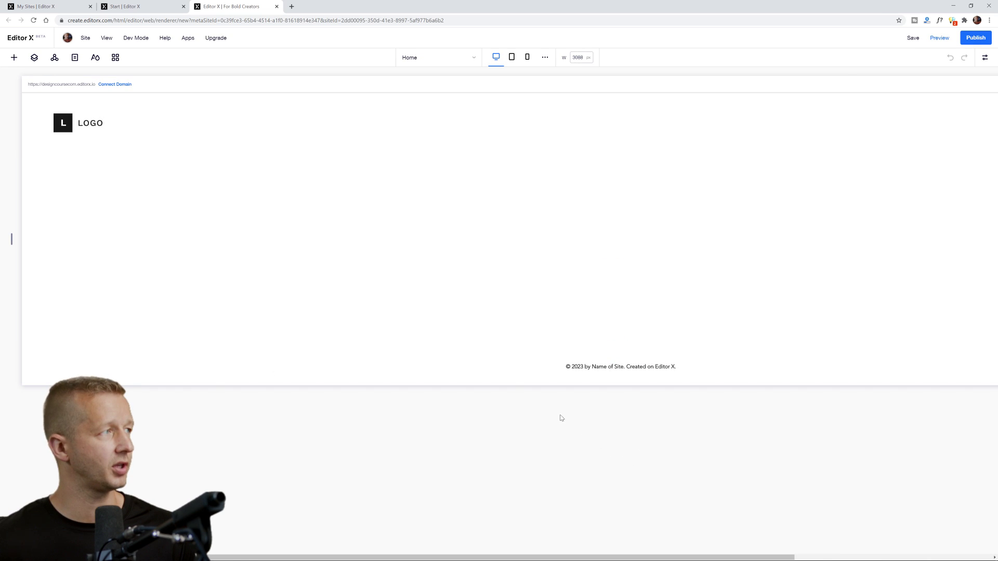
key(ctrl+plus)
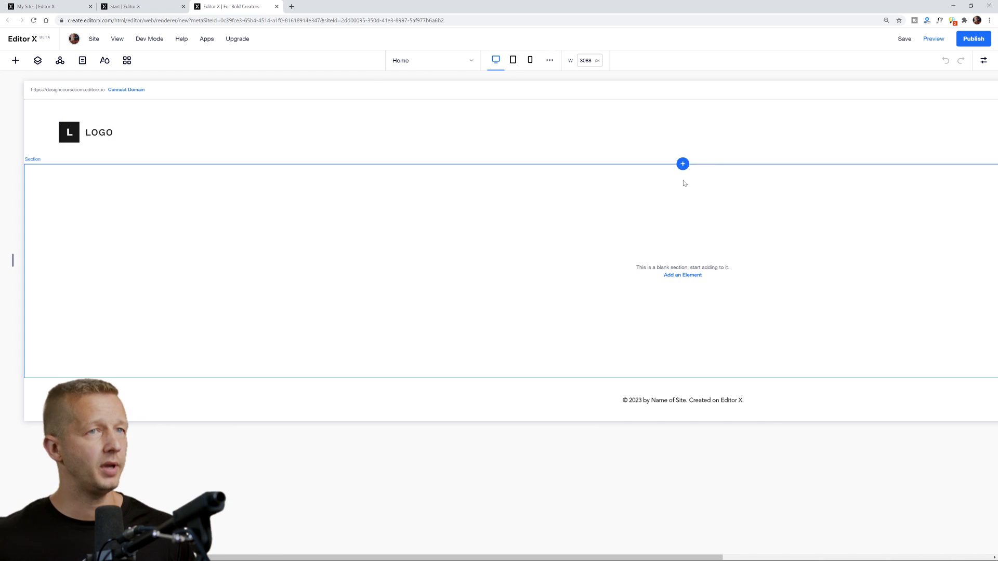
key(ctrl+minus)
key(ctrl+minus)
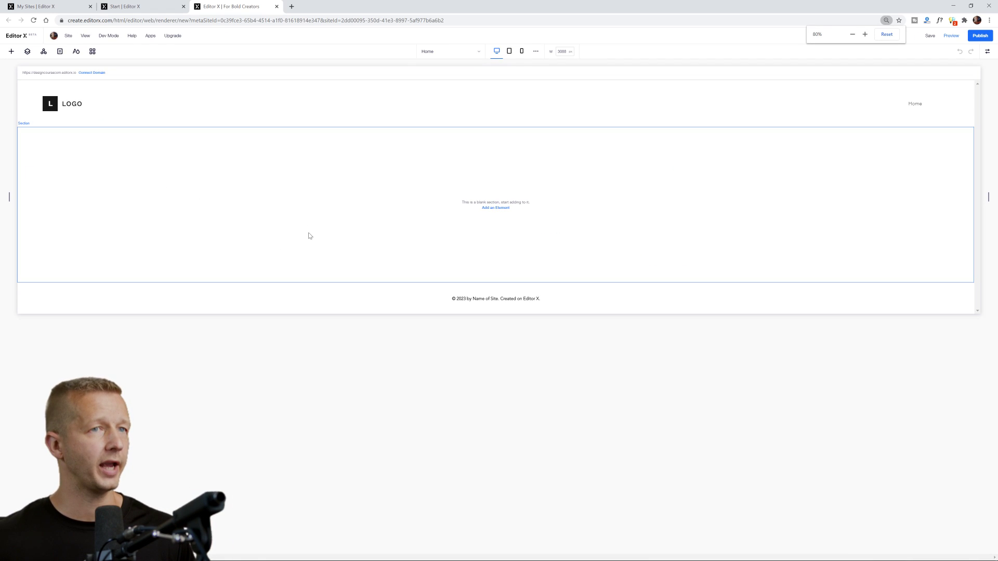
Narrow the page canvas to 1782 px wide and reset the browser zoom to its default
drag(987, 193, 785, 210)
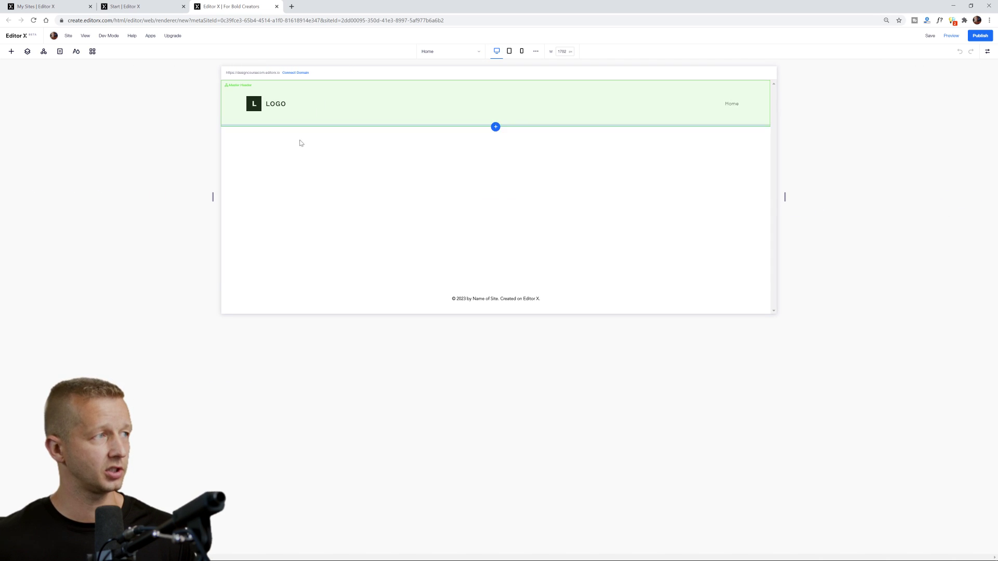
click(886, 20)
click(887, 35)
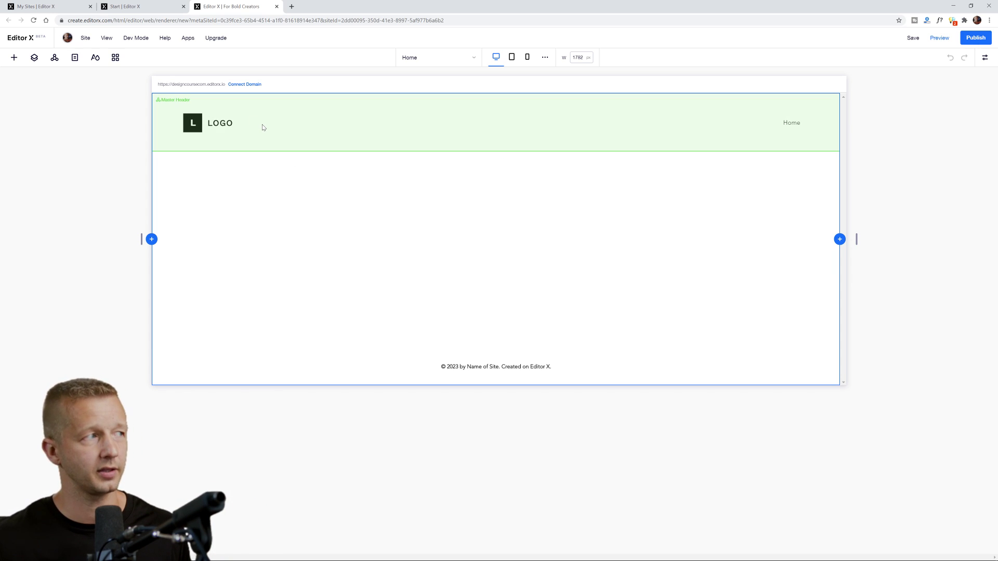
Inspect the sizing properties of the Master Header and return the selection to the page
click(263, 128)
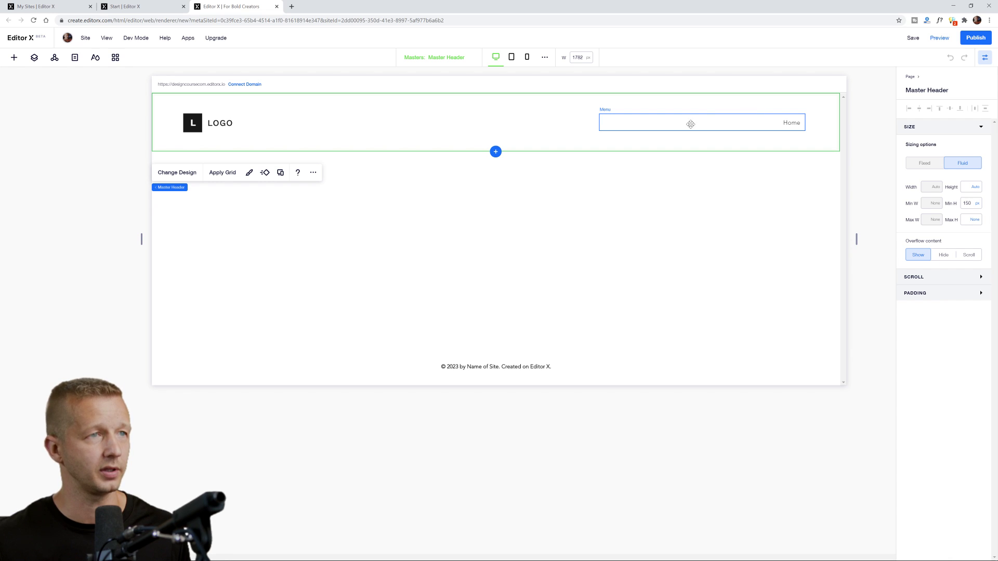
click(872, 213)
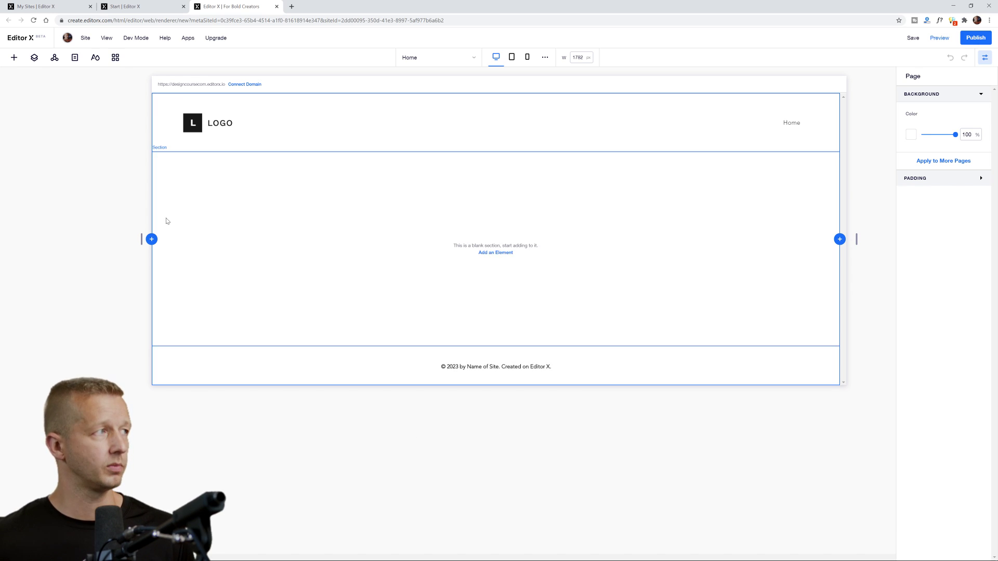
Look through the categories of addable elements, including Sections and Layout Tools, and return to Quick Add
click(13, 58)
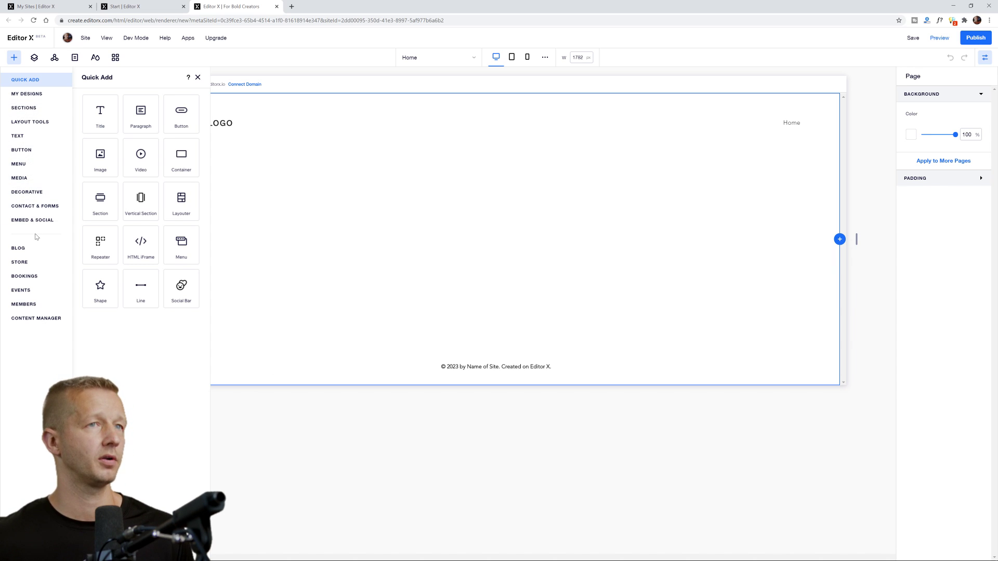
key(ctrl+plus)
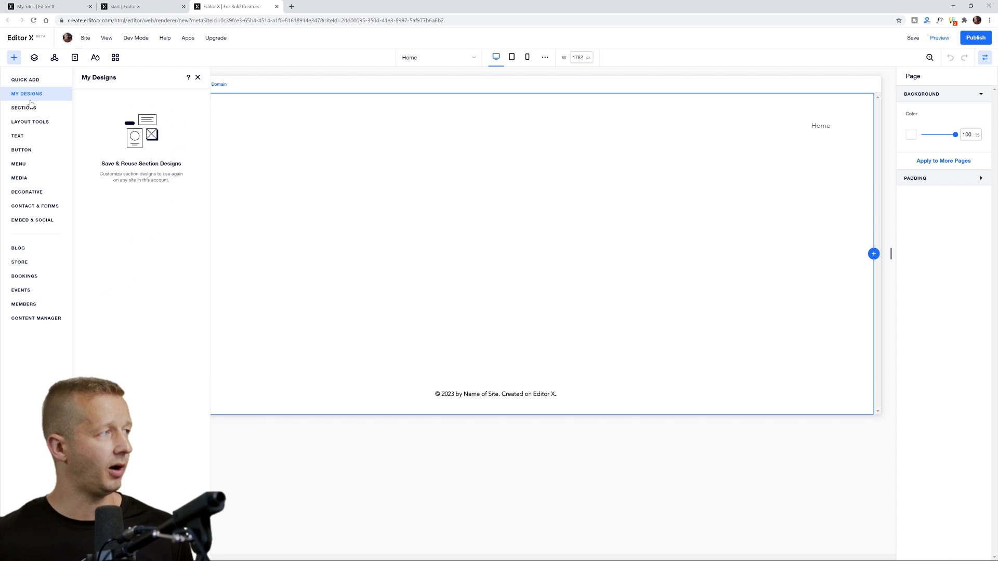
mouse_move(31, 111)
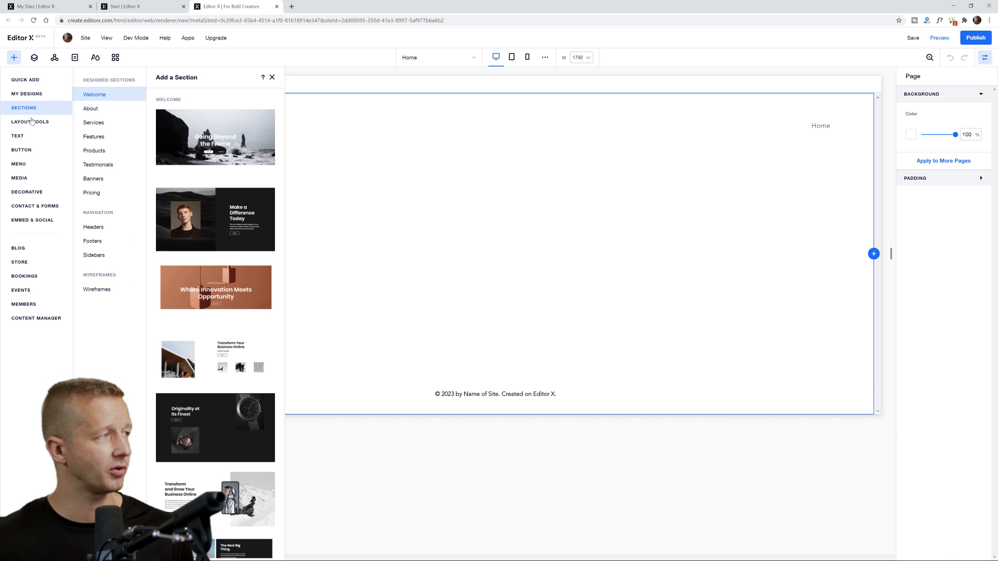
click(30, 122)
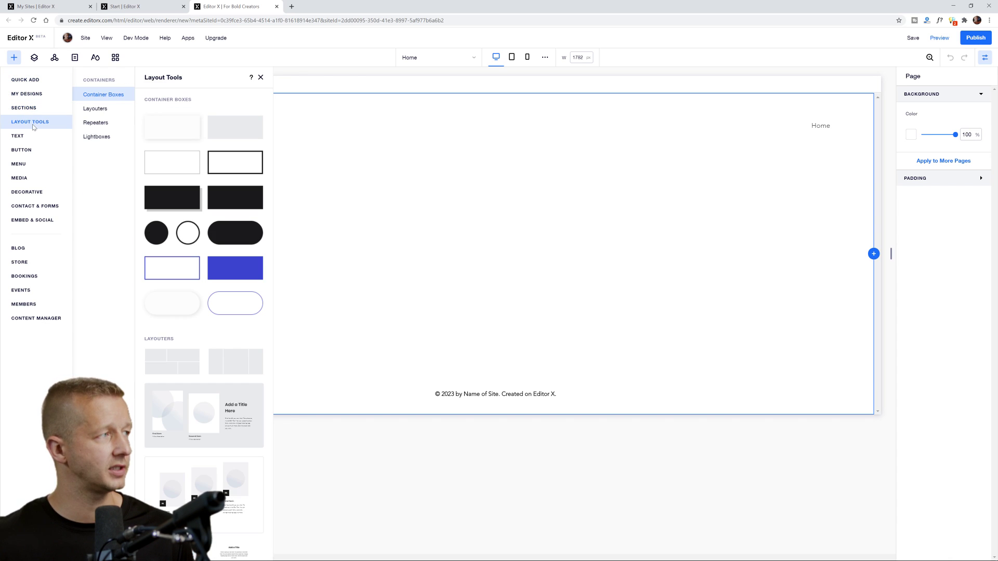
click(33, 155)
click(26, 80)
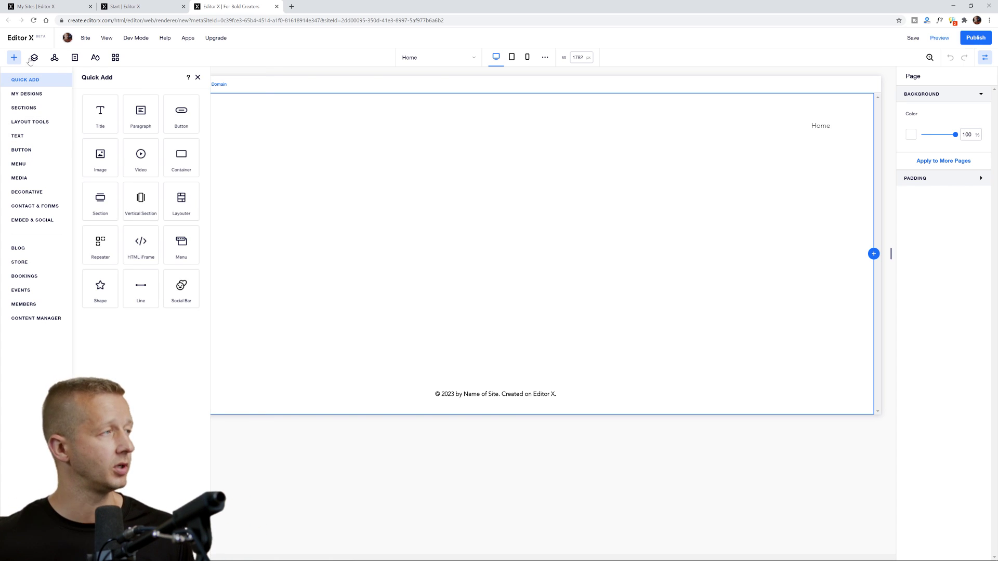
Examine the page's layer structure, including the Master Header's contents, and review the site masters
click(32, 59)
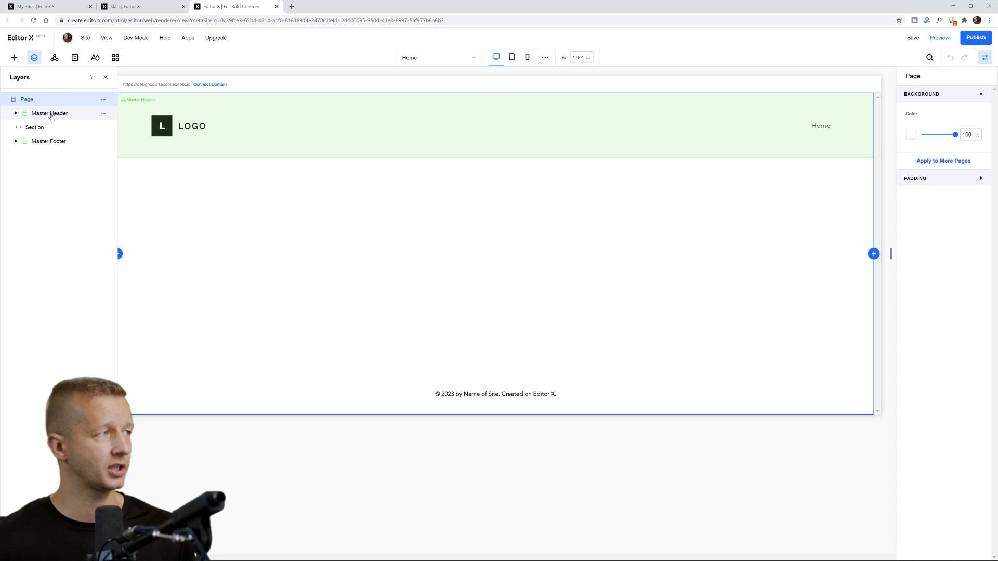
click(16, 114)
click(16, 113)
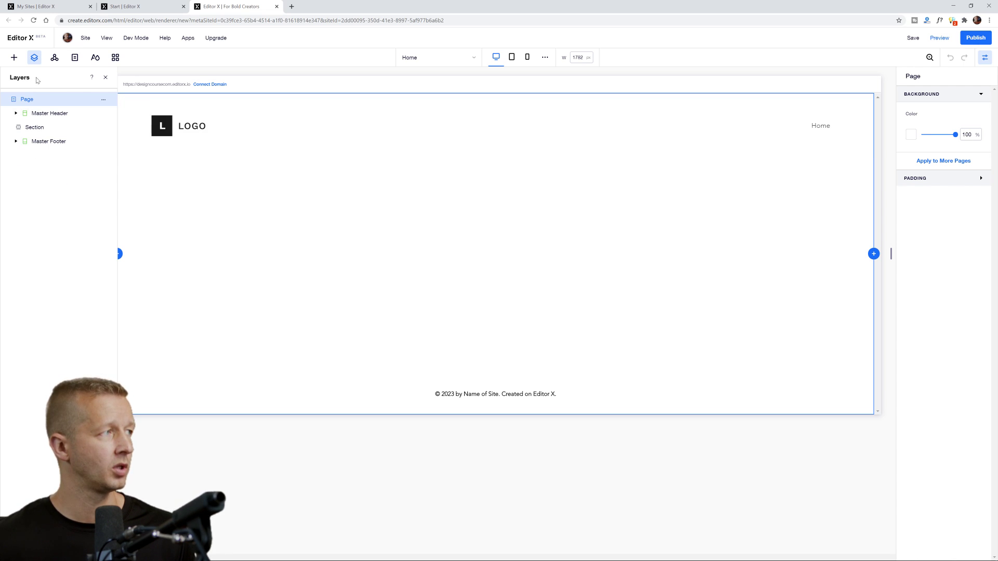
click(54, 59)
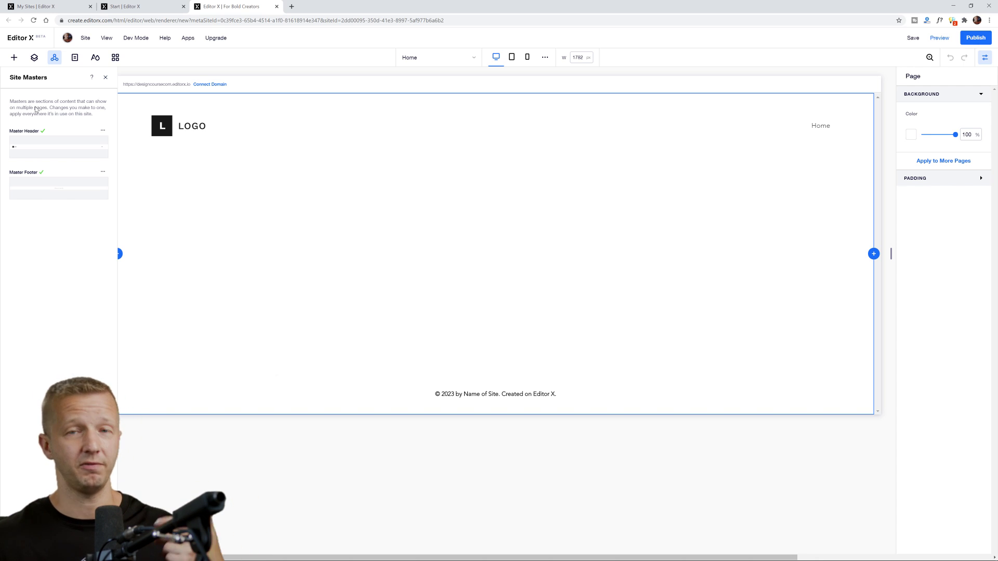
mouse_move(55, 191)
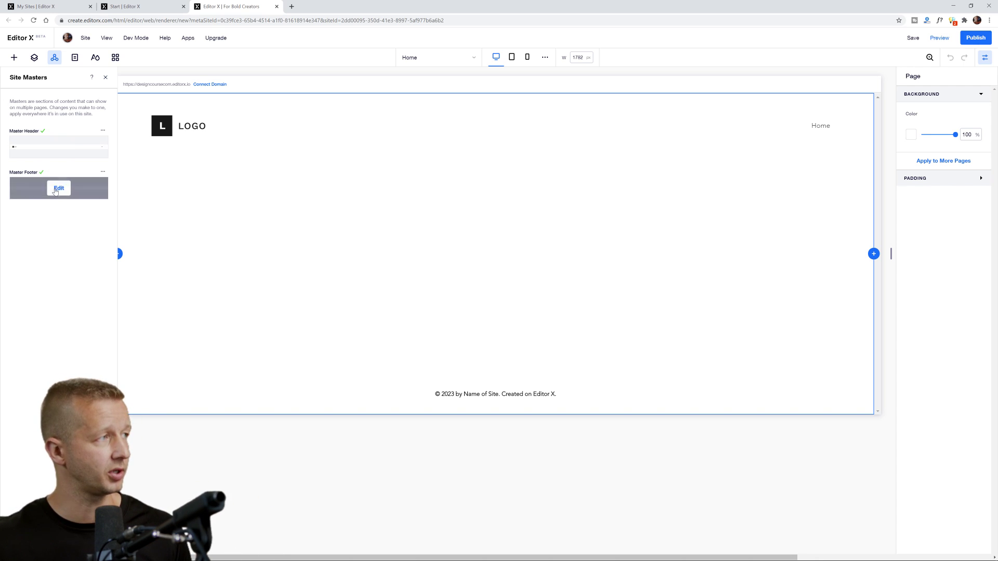
Review the list of site pages and the site's text and color themes
click(75, 59)
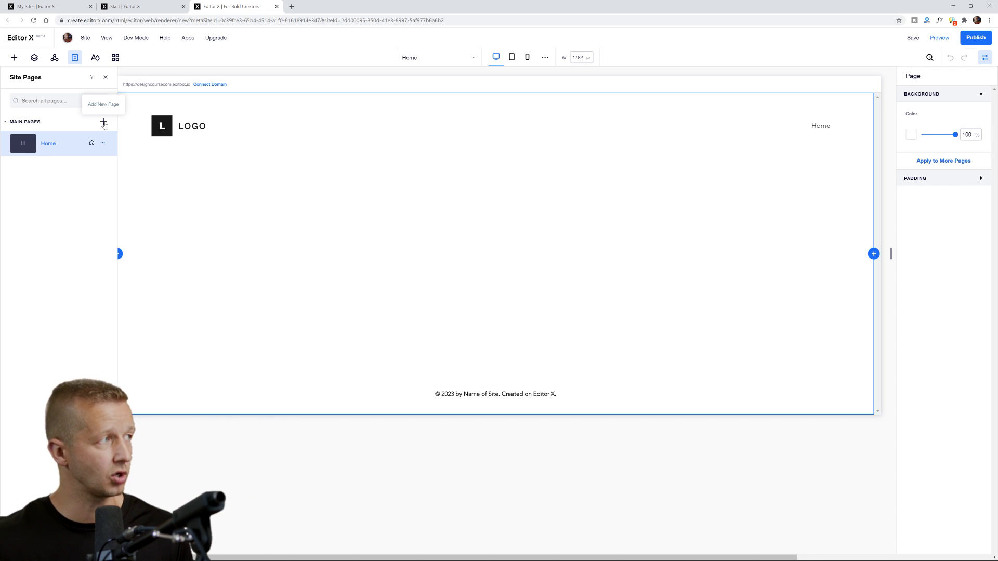
click(95, 59)
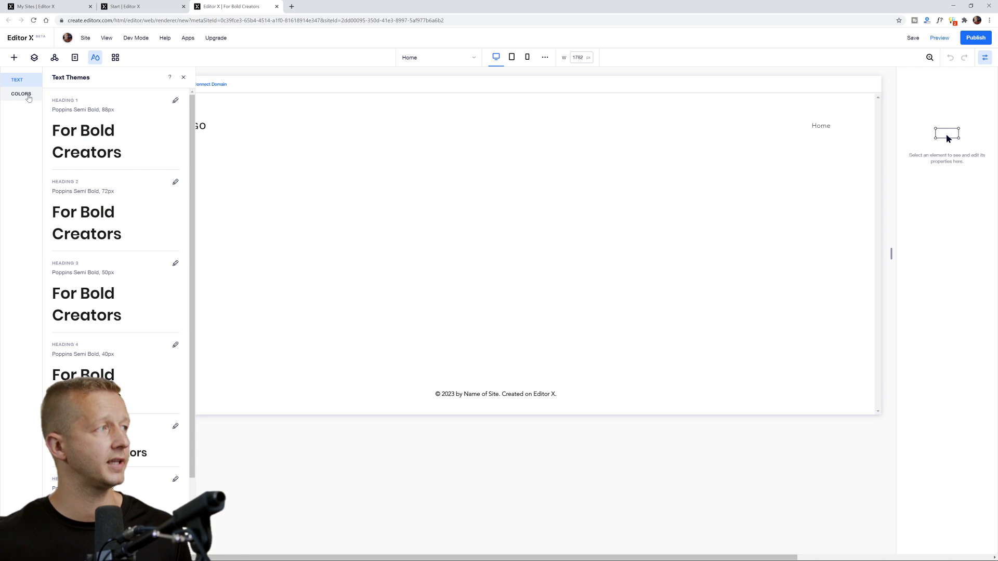
click(26, 94)
click(18, 79)
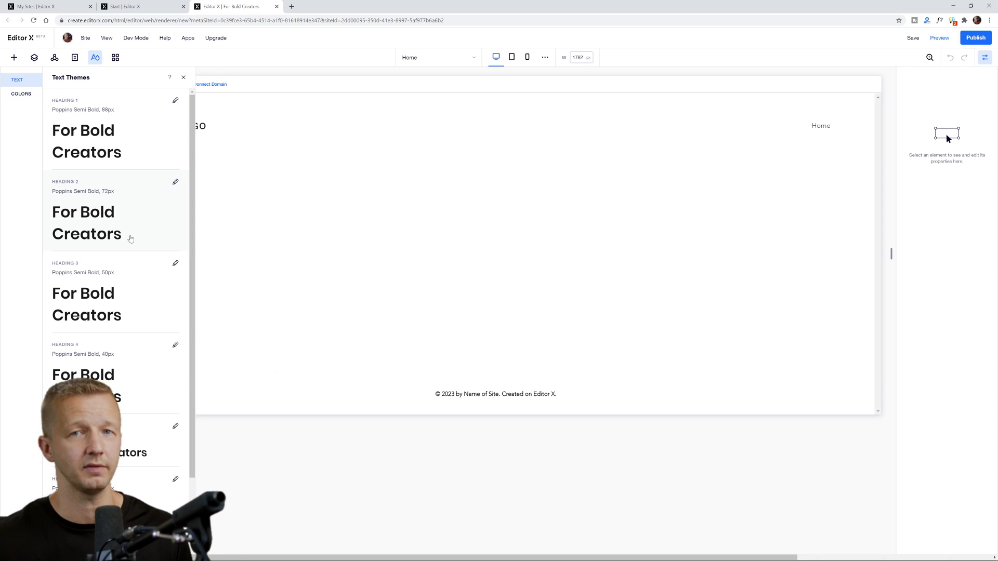
Browse the recommended and trending apps in the App Market
click(113, 60)
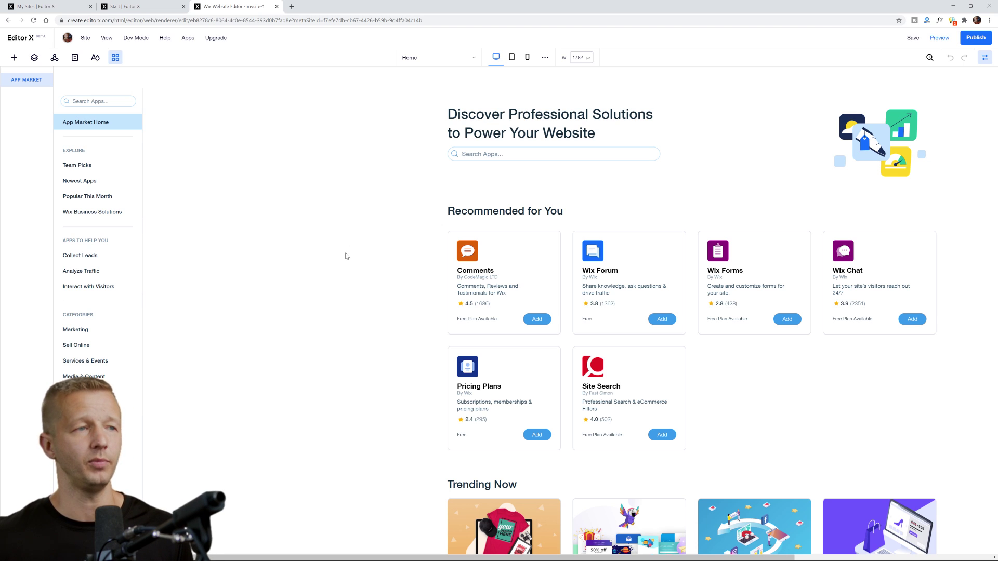
scroll(416, 305, down, 2)
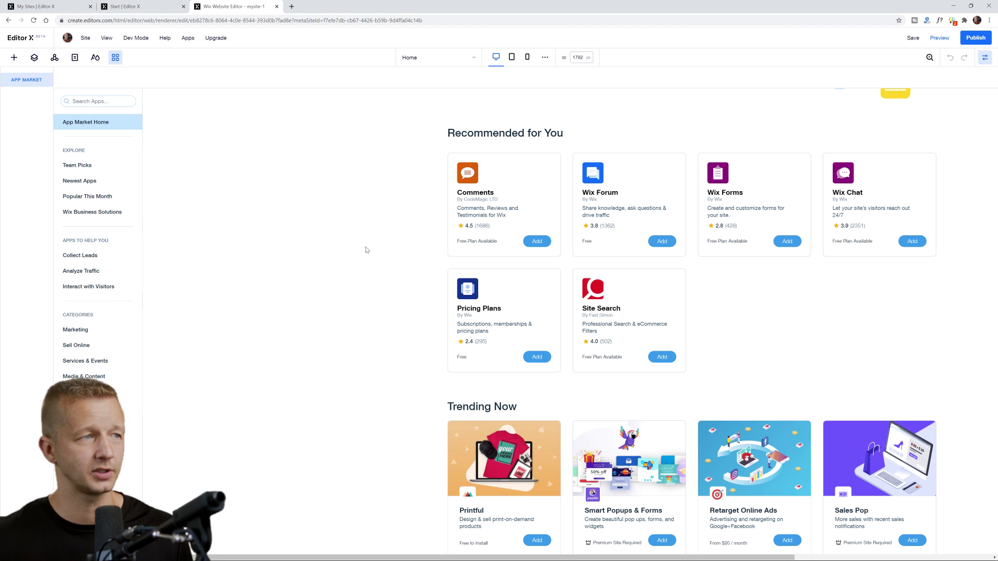
Look through the App Market's Wix Business Solutions and Team Picks, close the market, and check the list of pages
scroll(474, 258, down, 9)
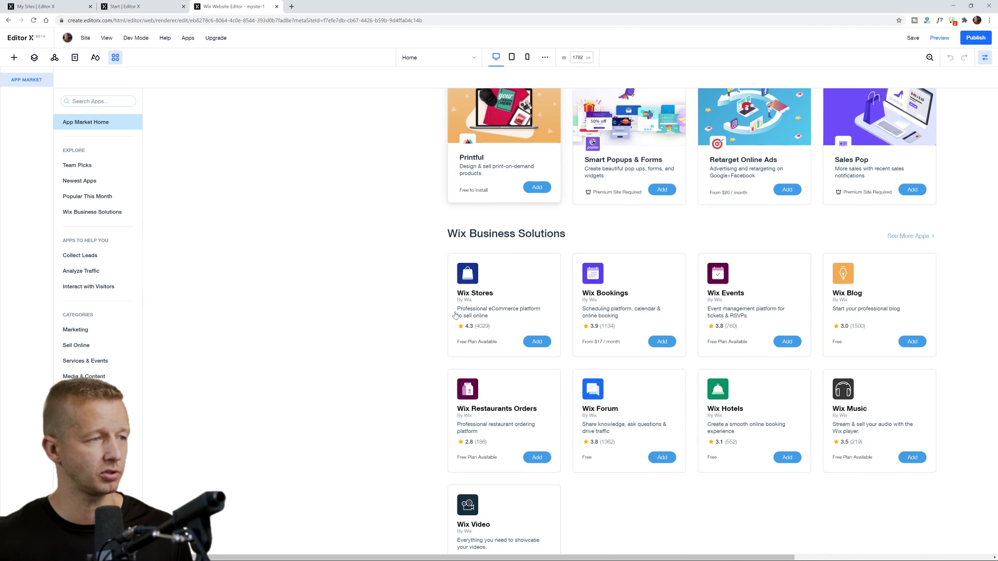
scroll(476, 320, down, 8)
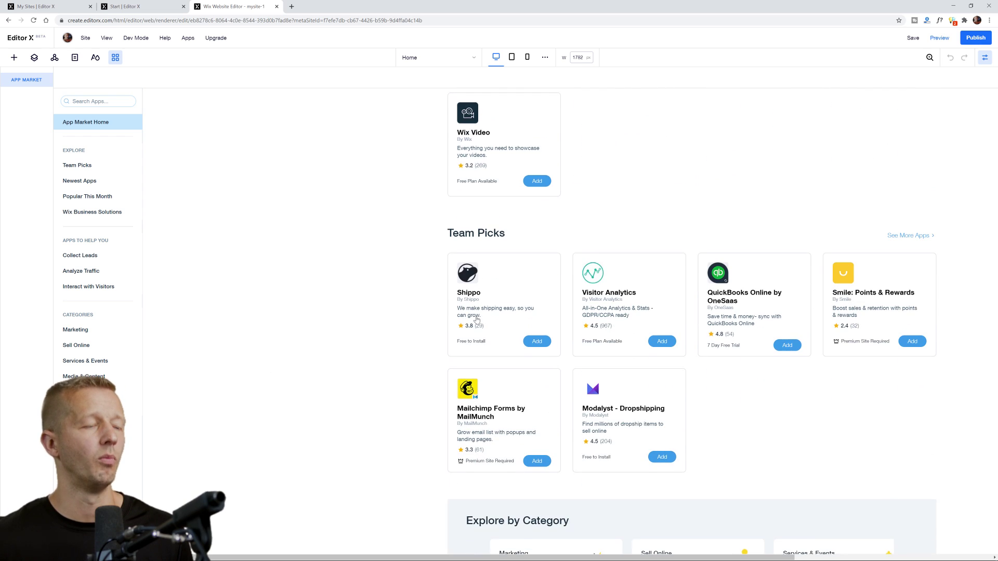
scroll(323, 277, up, 10)
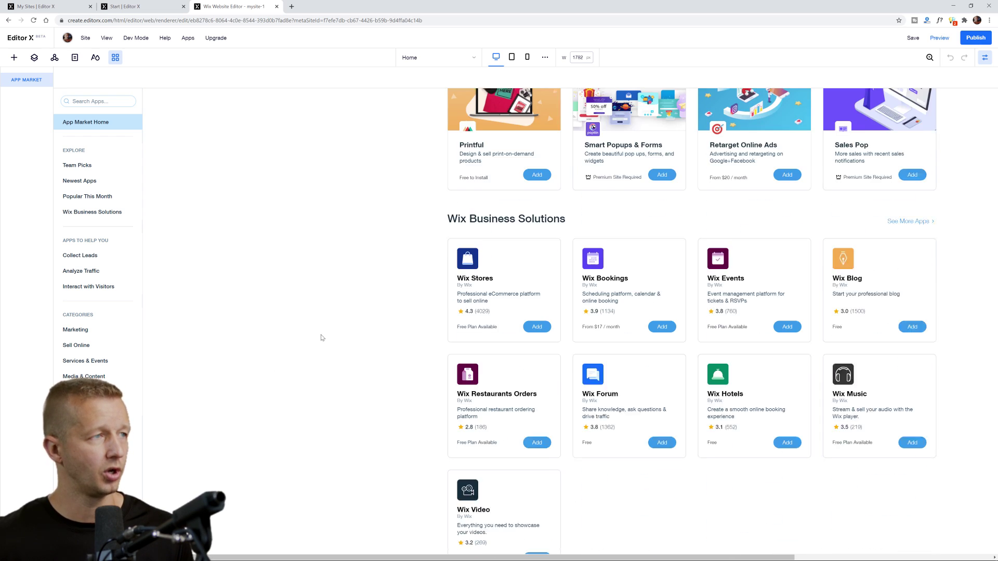
scroll(305, 194, up, 4)
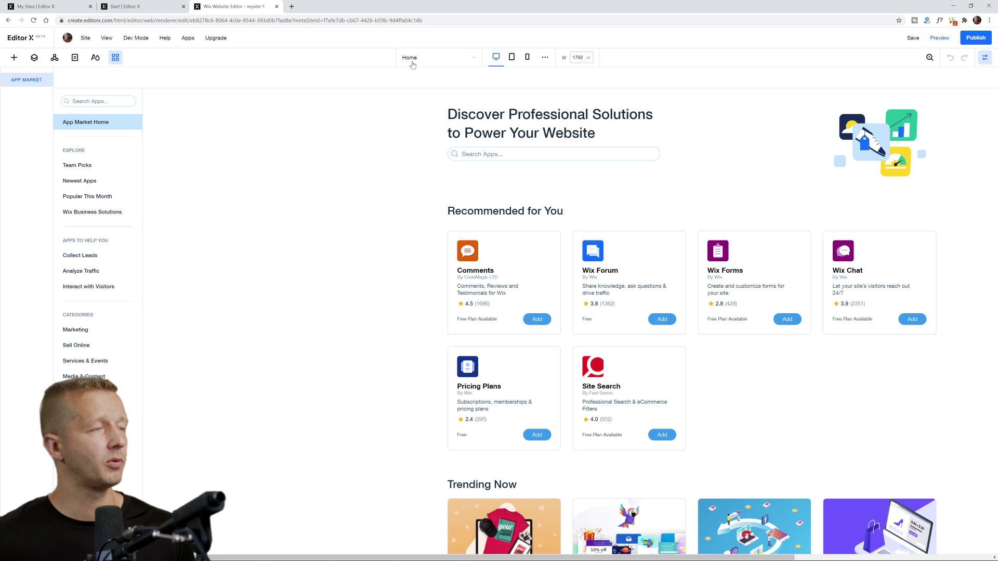
click(118, 59)
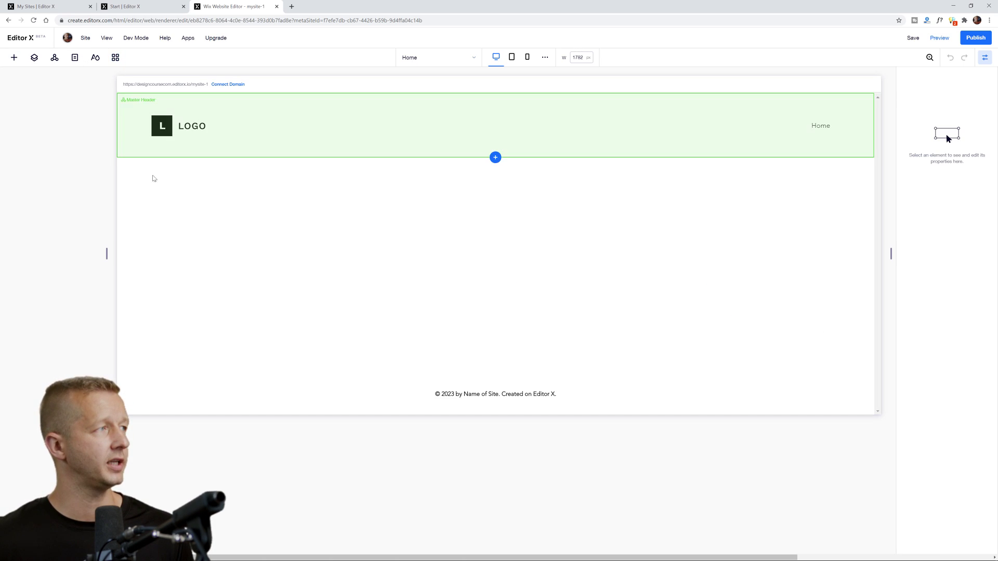
click(450, 59)
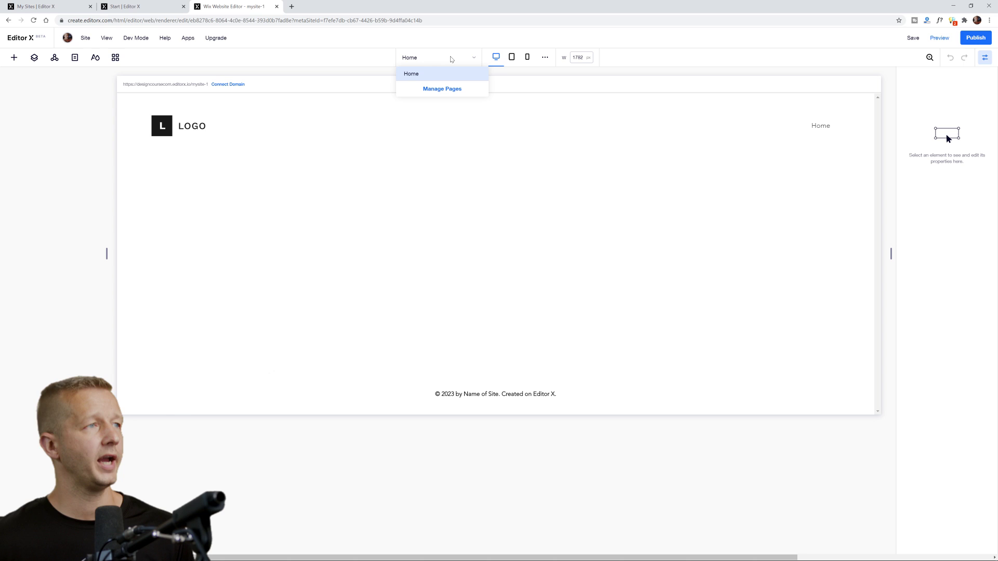
click(445, 59)
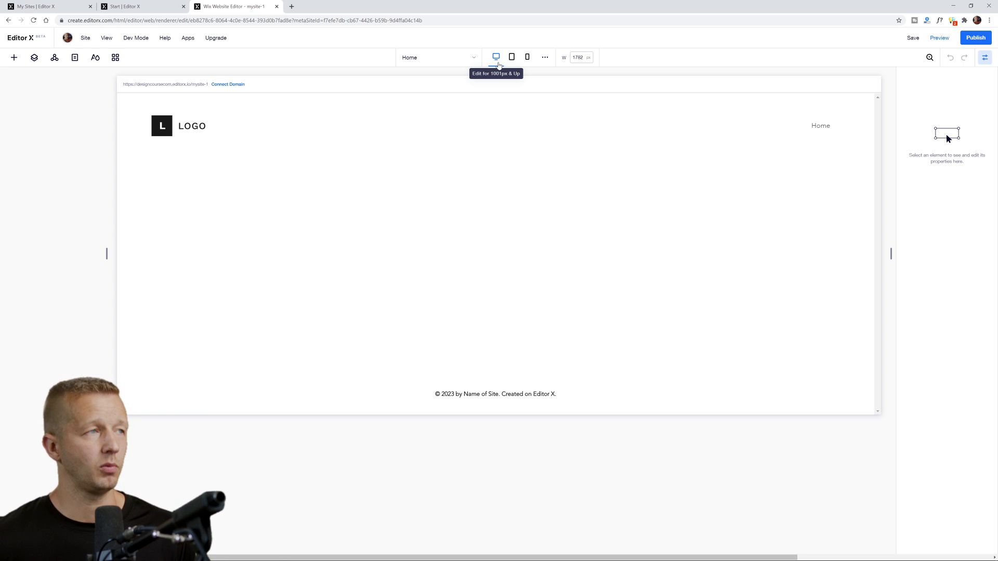
View the page at the tablet and mobile breakpoints and review the options for customizing breakpoints
key(ctrl+plus)
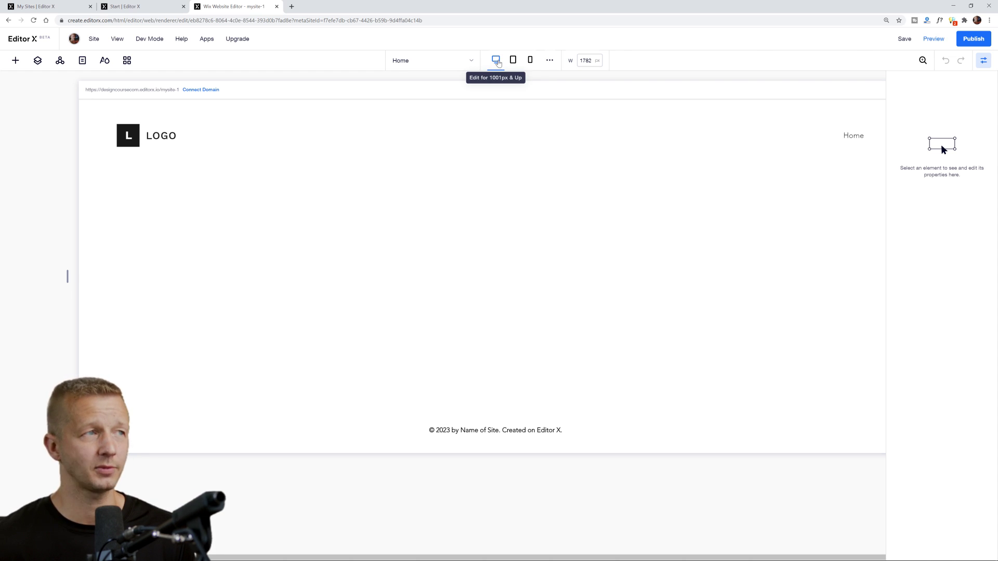
click(514, 62)
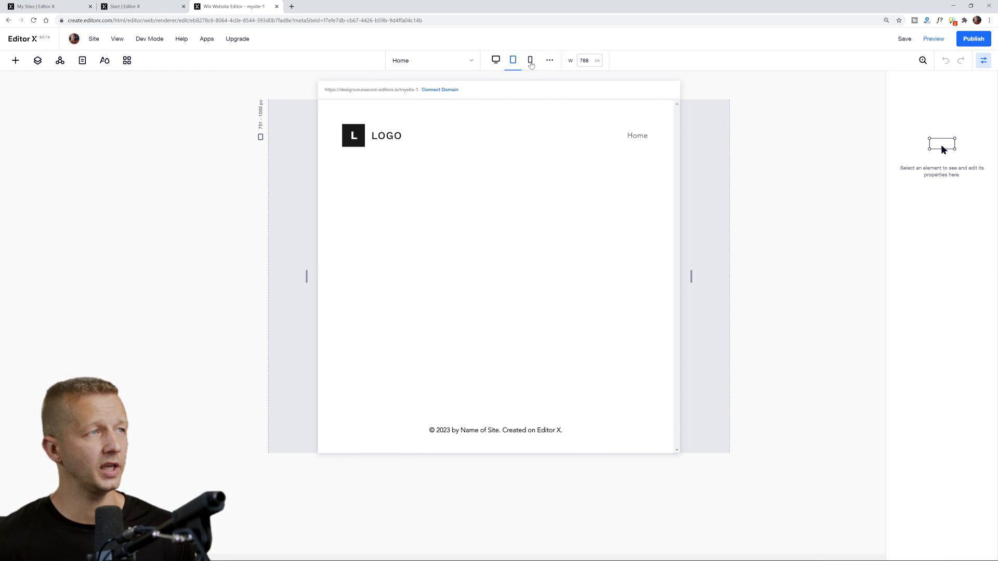
click(531, 60)
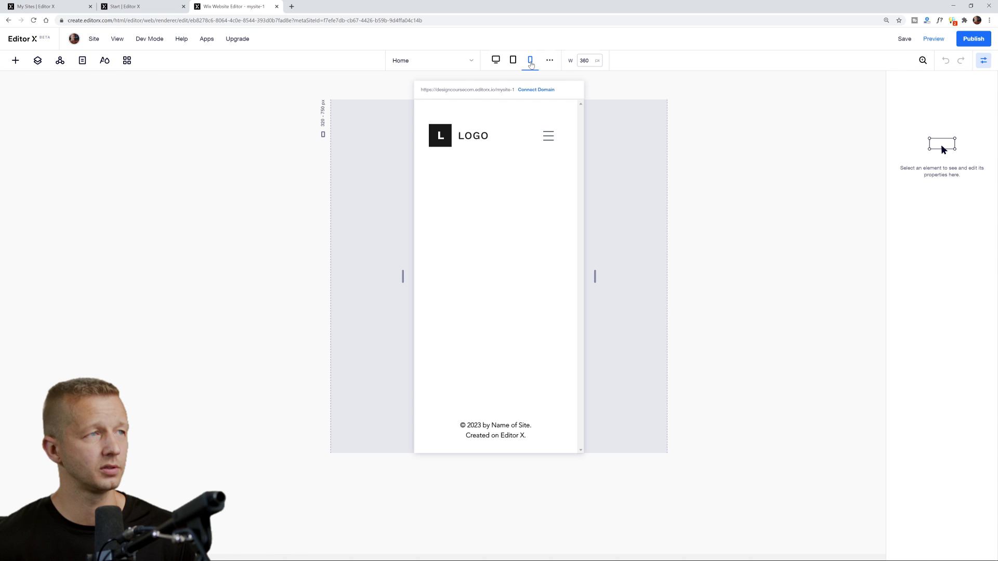
click(551, 61)
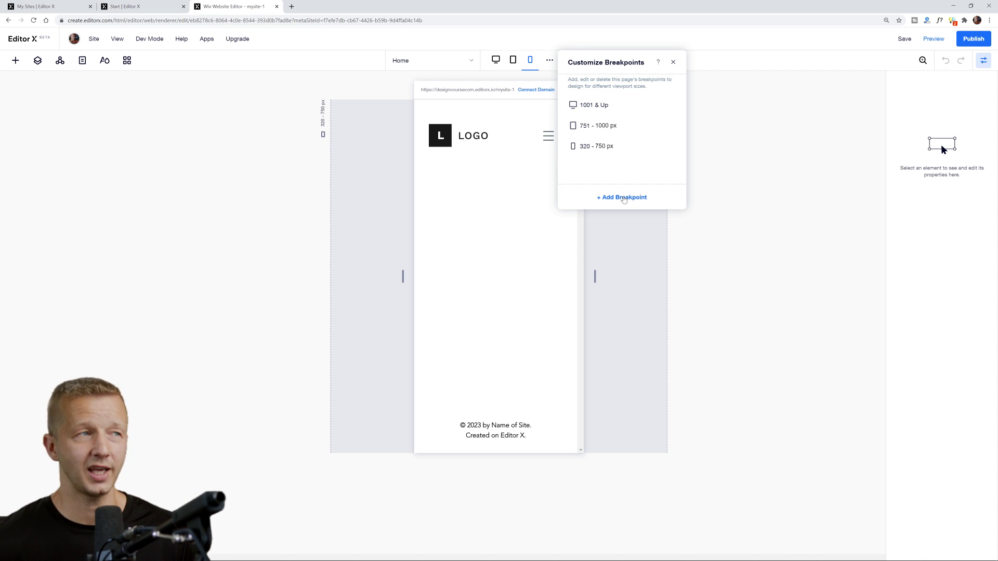
click(713, 93)
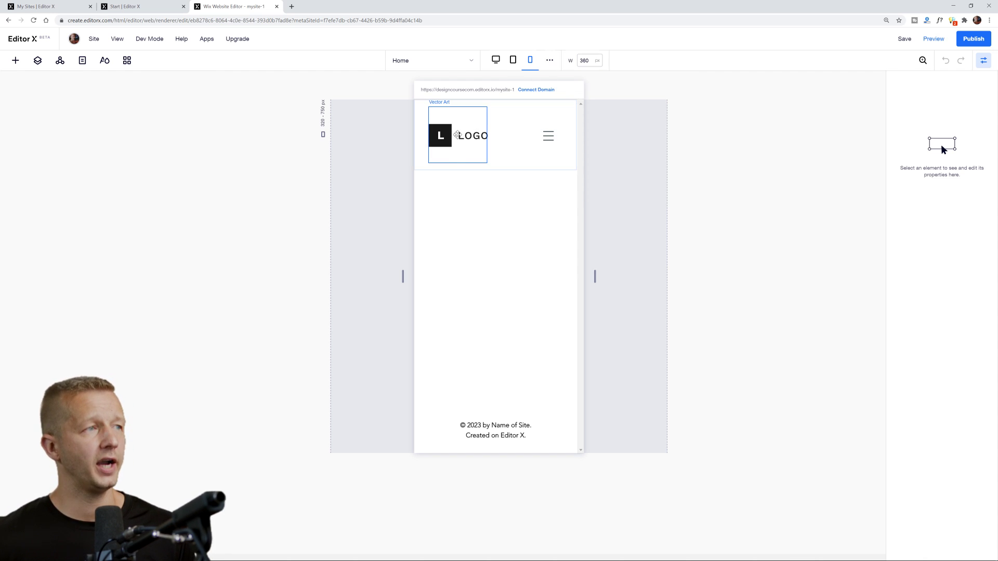
Return to the desktop view and test the page's responsiveness by narrowing the canvas to about 850 px and widening it to about 1141 px
click(457, 136)
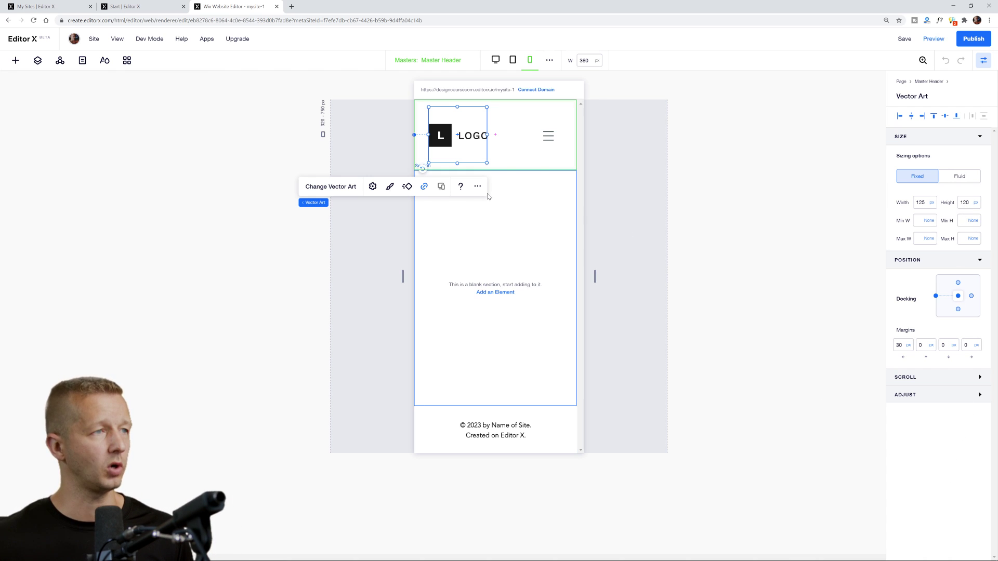
click(494, 59)
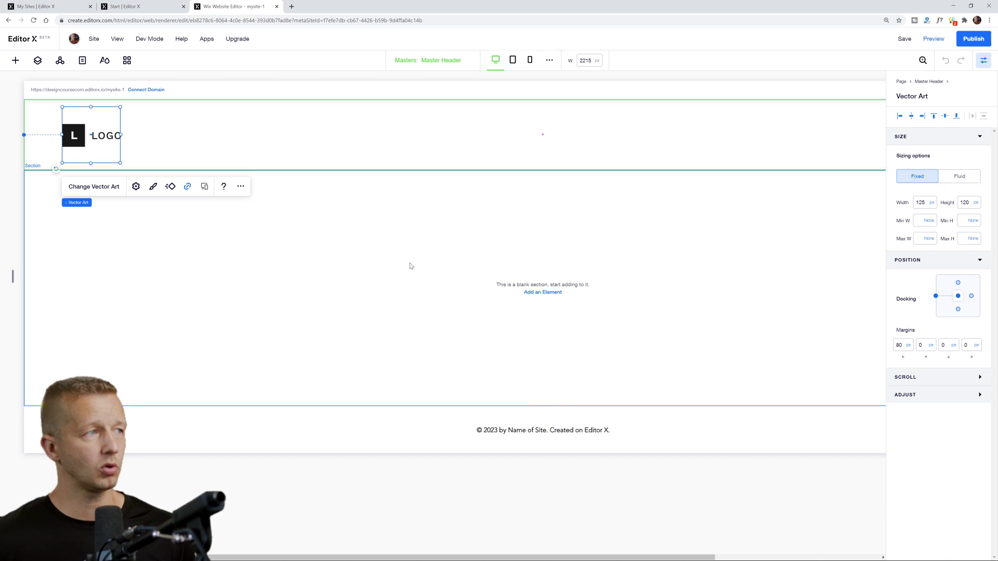
click(6, 238)
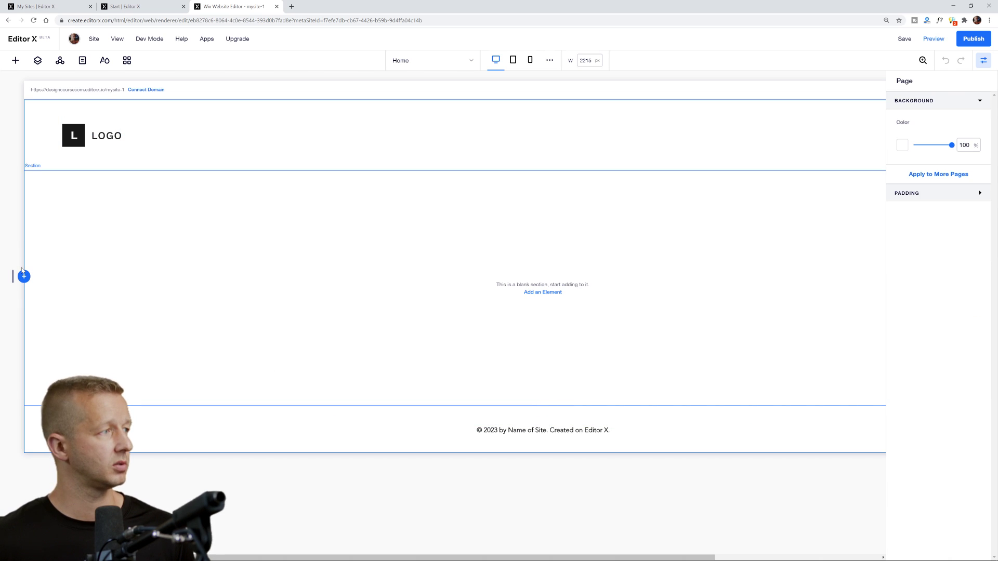
drag(18, 273, 201, 275)
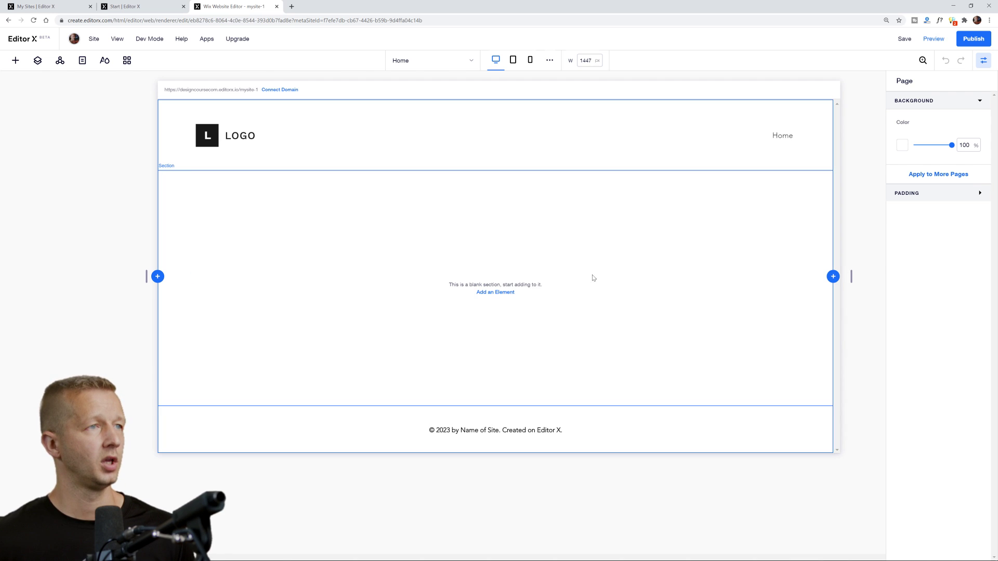
mouse_move(851, 276)
mouse_down()
mouse_move(833, 282)
mouse_move(843, 279)
mouse_up()
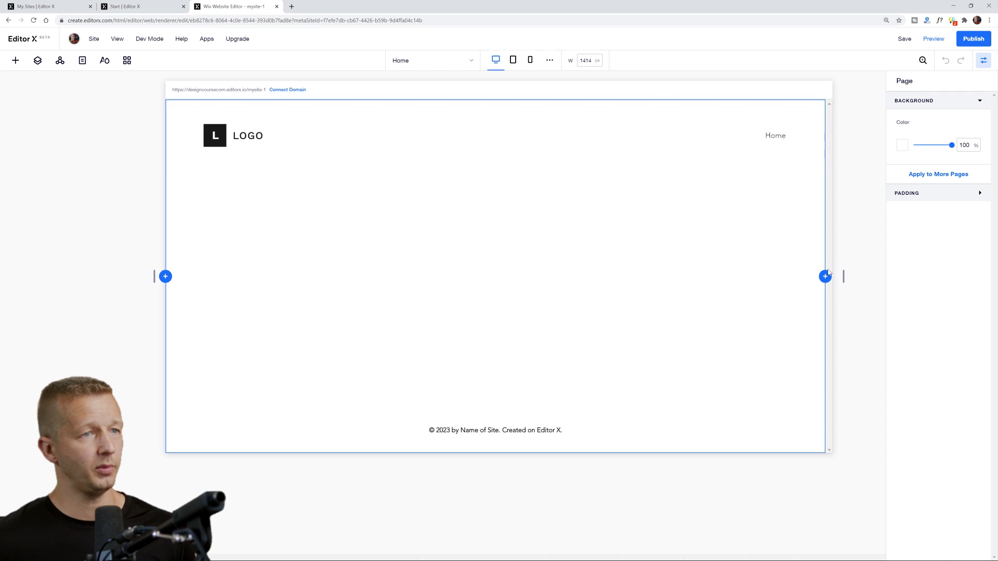
drag(842, 273, 716, 271)
drag(713, 270, 712, 271)
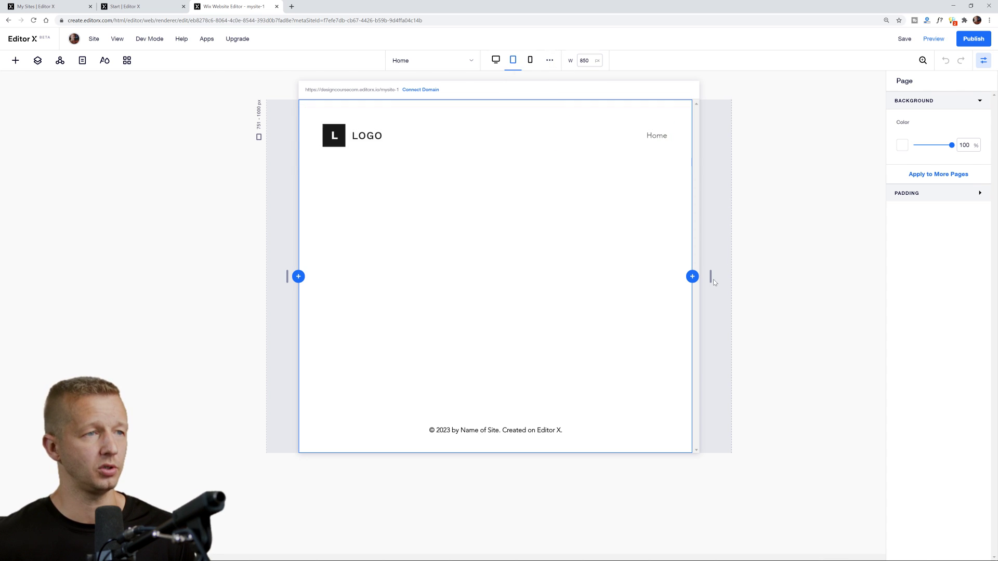
drag(712, 277, 779, 277)
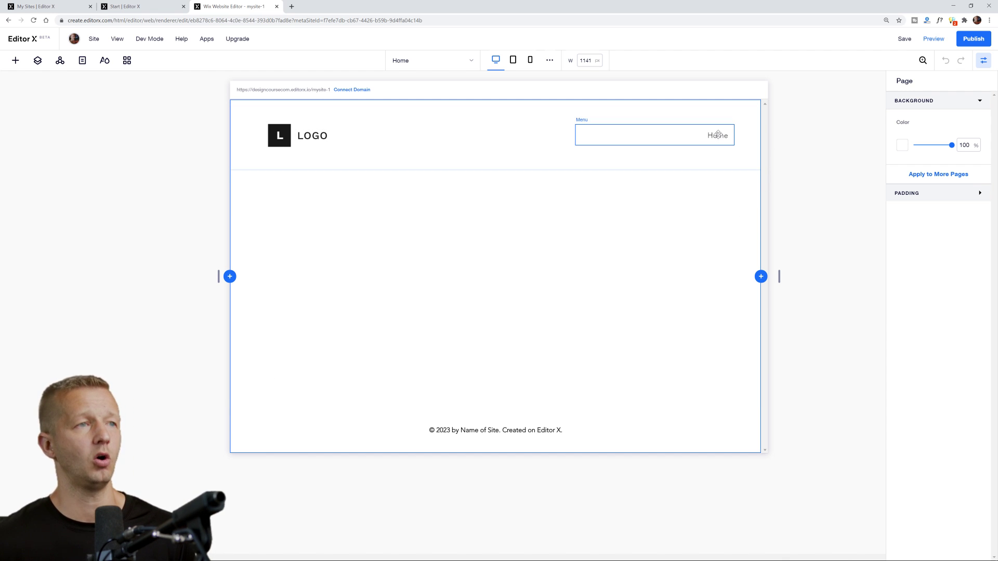
Compare the sizing, docking and margin properties of the logo and the menu in the Master Header
click(302, 138)
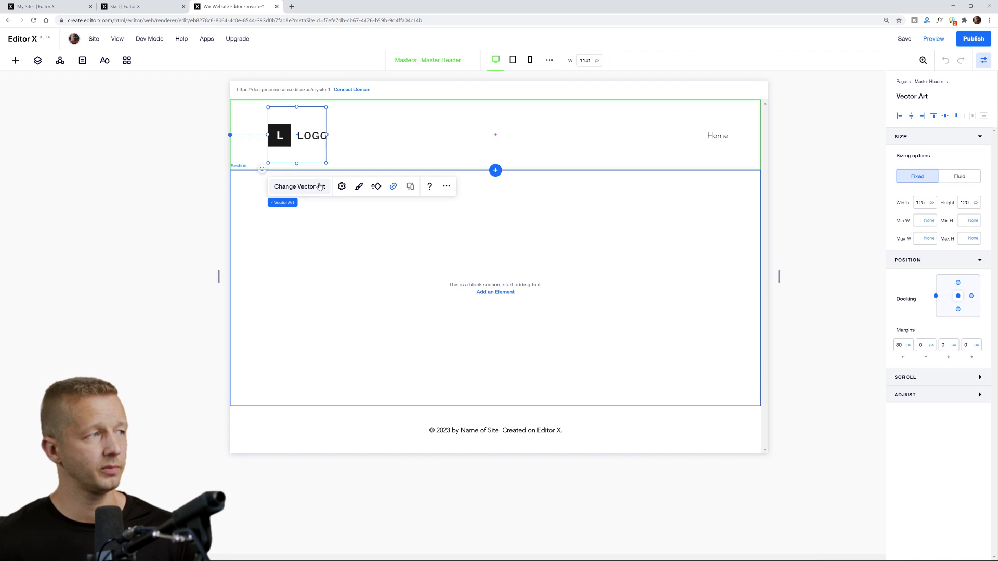
click(691, 137)
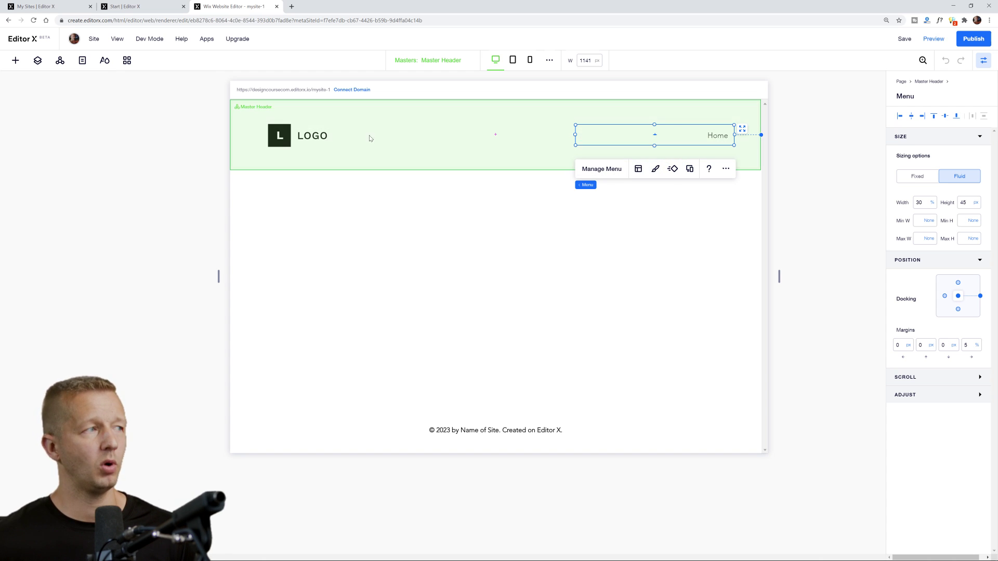
click(318, 137)
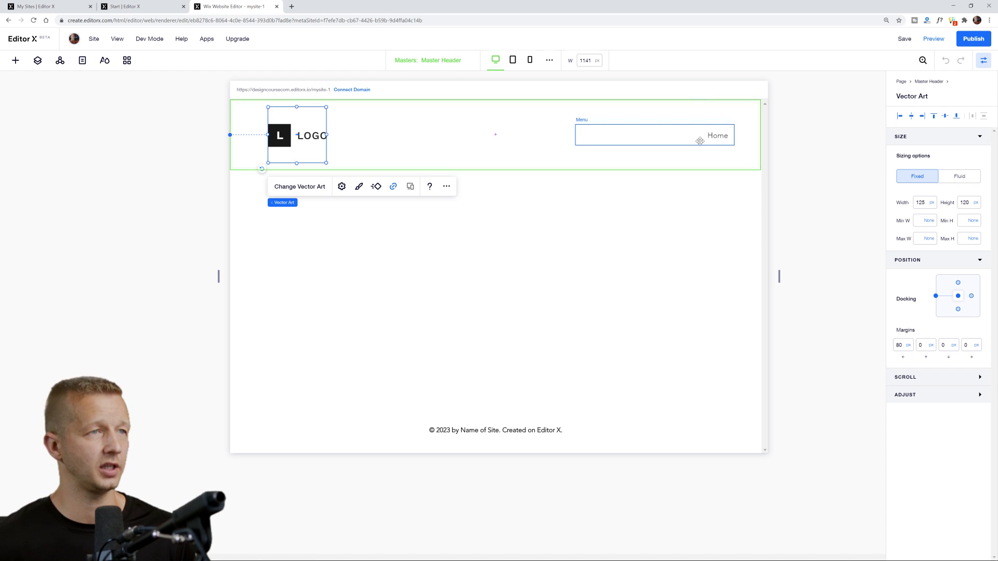
click(719, 137)
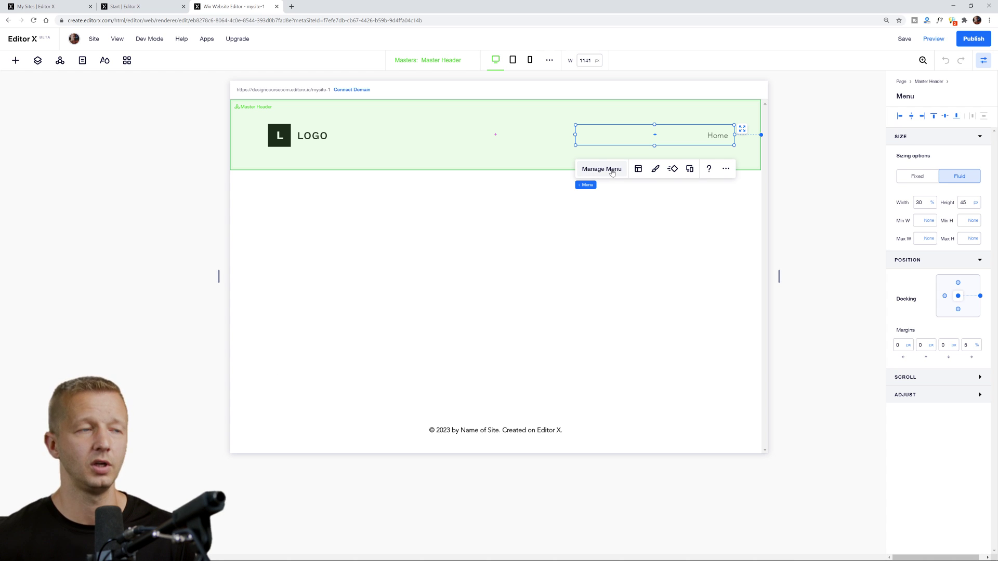
Browse the Wix vector art available for replacing the header logo, and close the library without choosing any
click(303, 136)
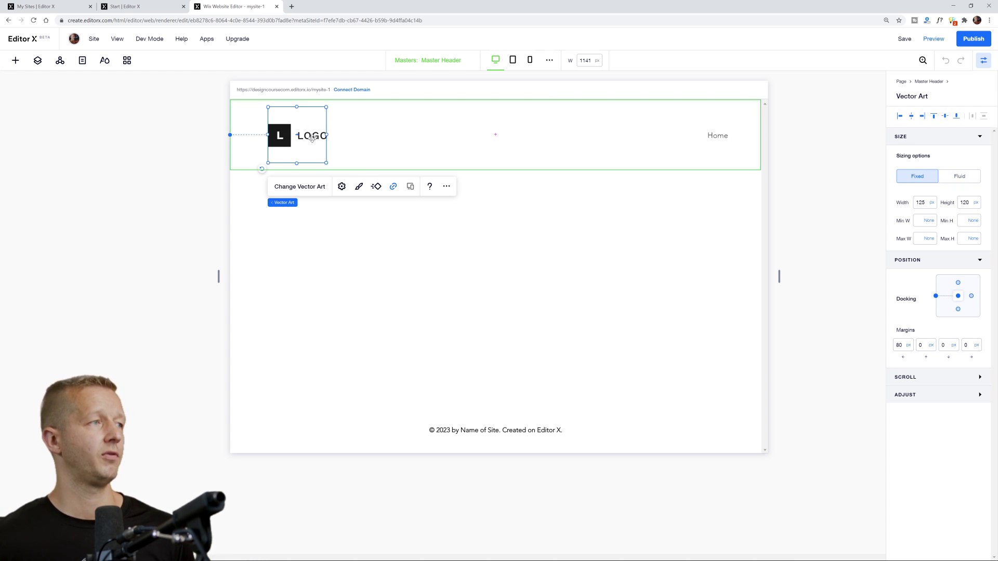
click(300, 186)
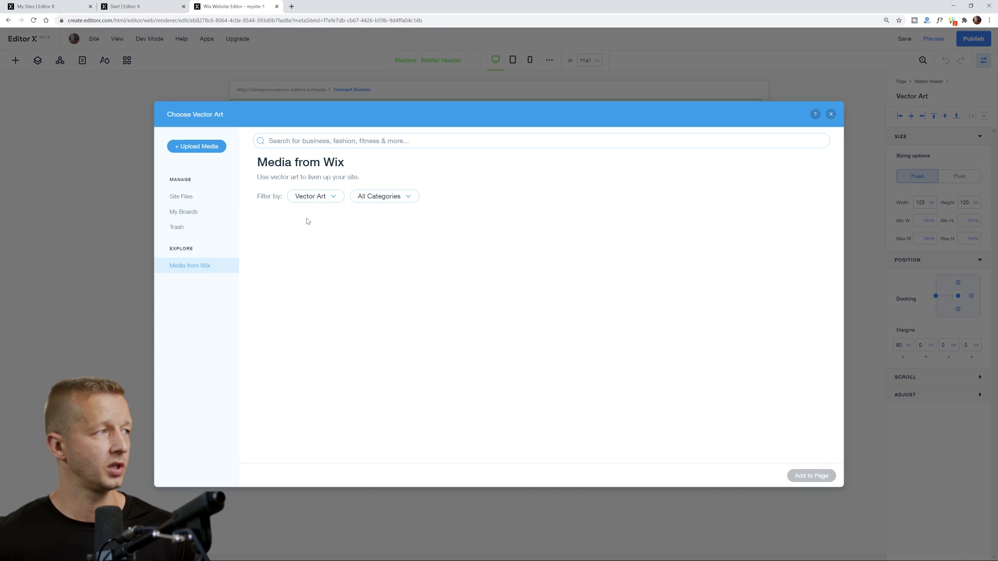
scroll(420, 380, down, 6)
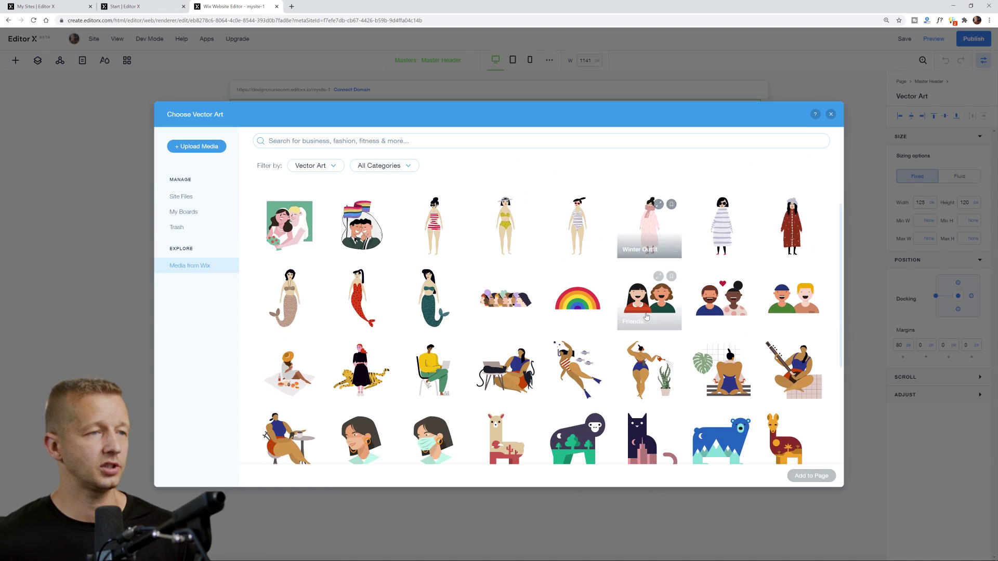
scroll(420, 380, down, 6)
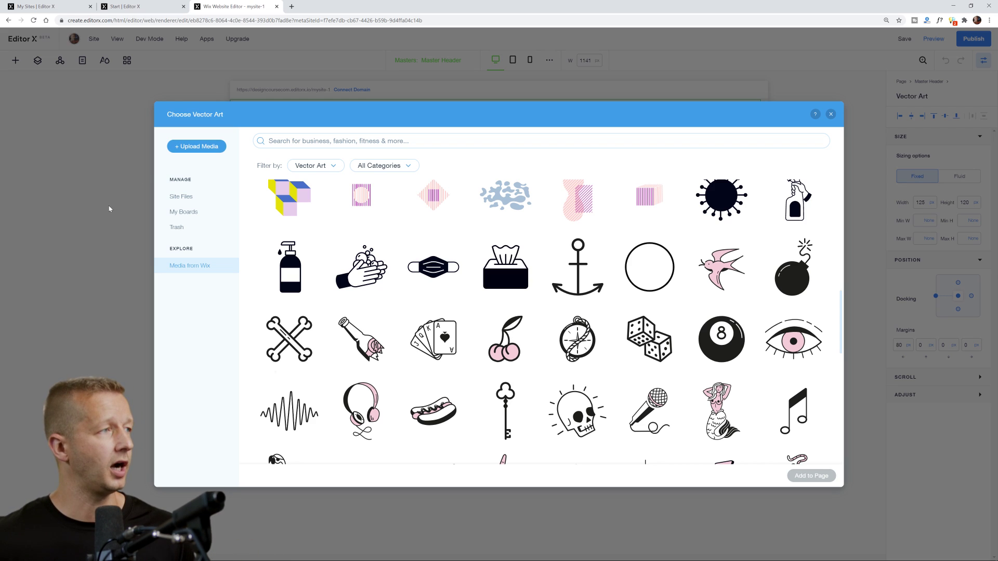
click(830, 115)
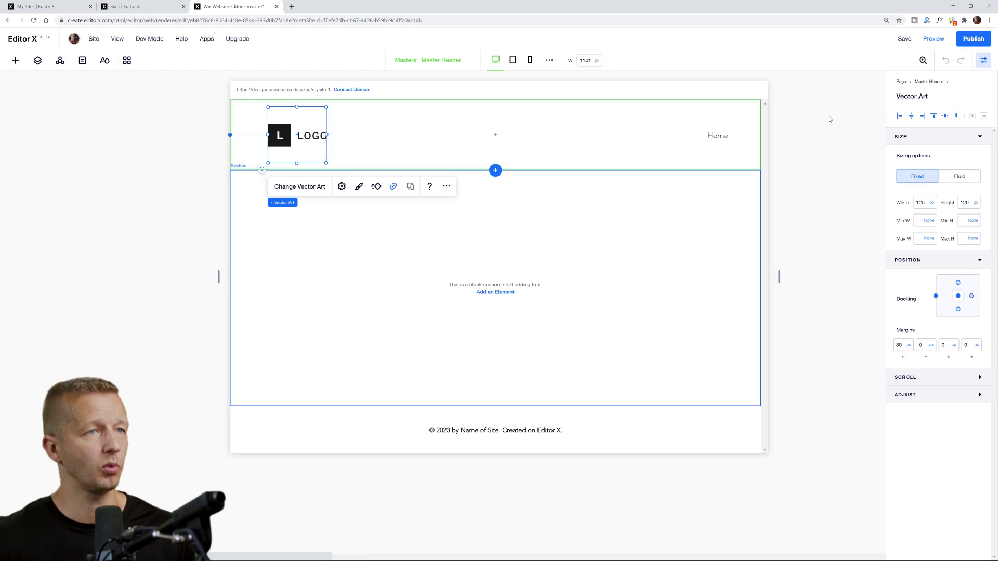
Open the header menu's site menu management and check which menus can be displayed, keeping New Menu
click(719, 137)
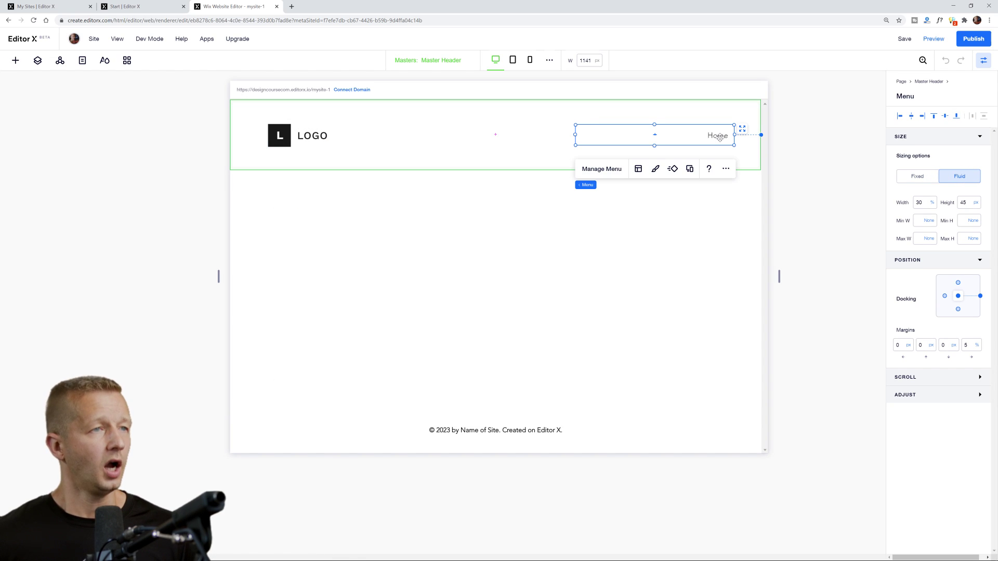
click(602, 169)
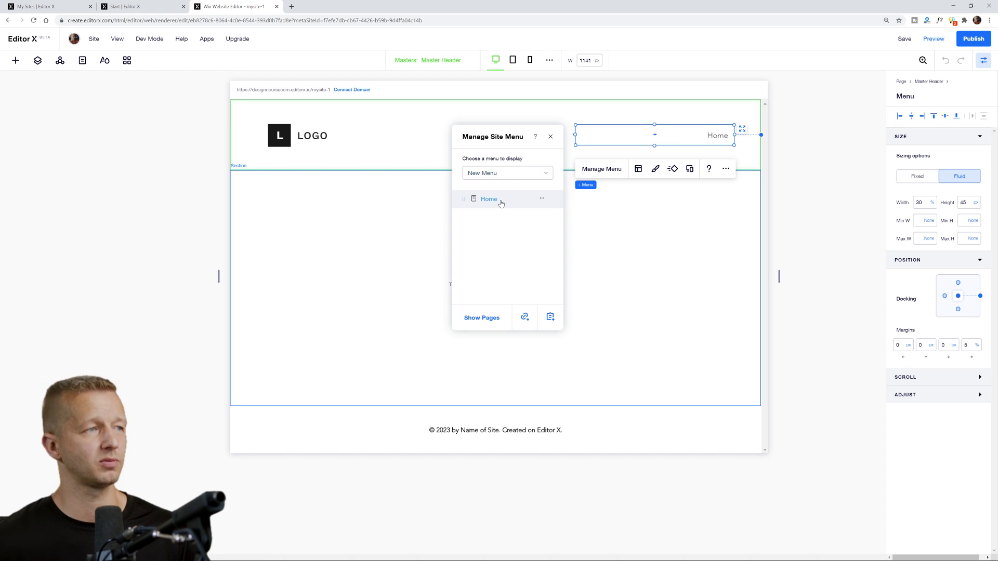
click(506, 175)
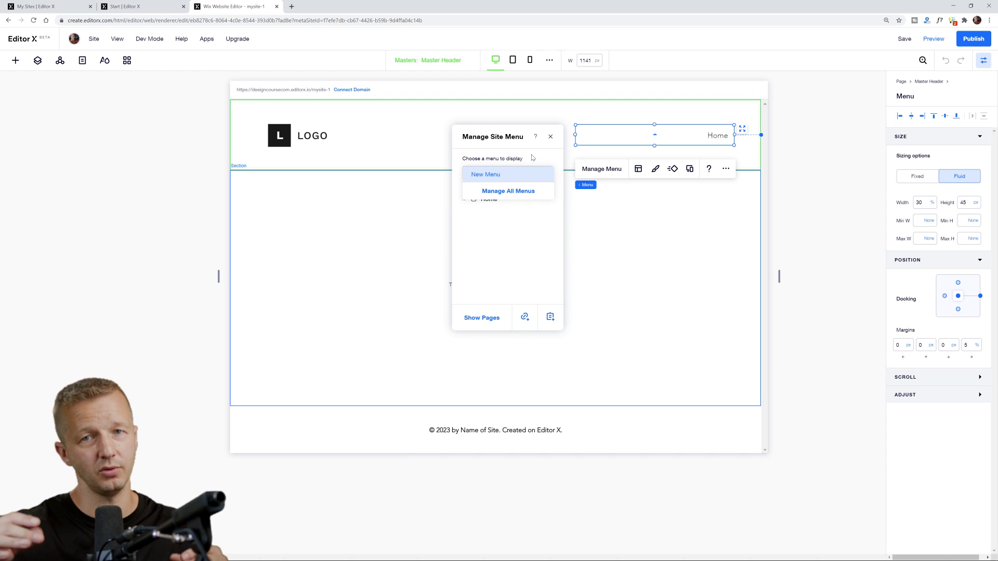
click(532, 157)
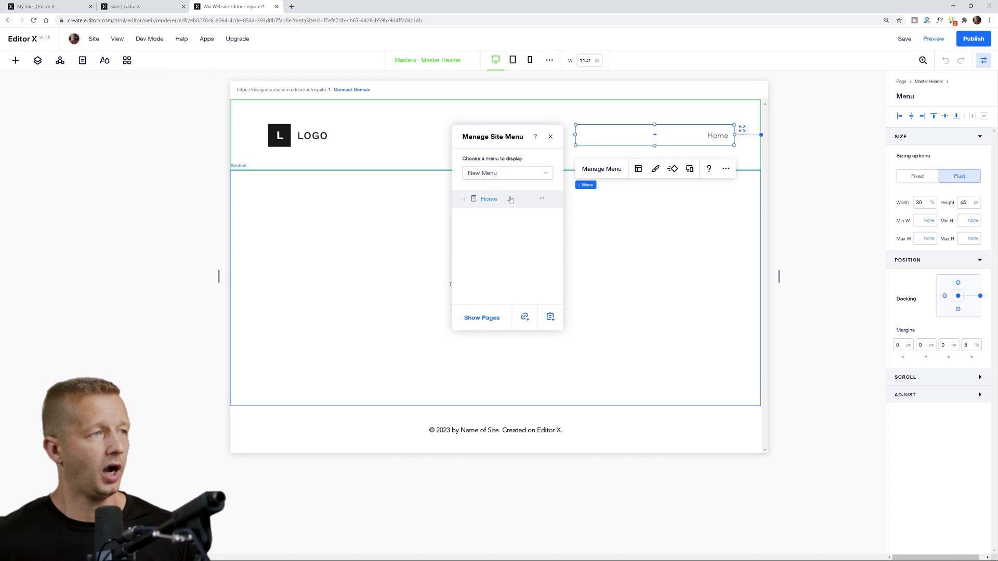
click(507, 176)
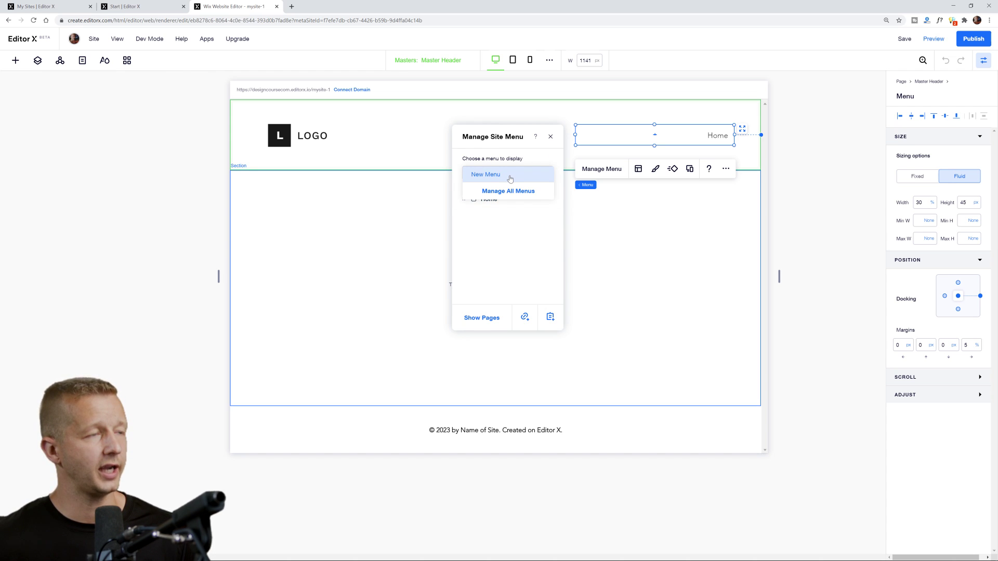
click(509, 178)
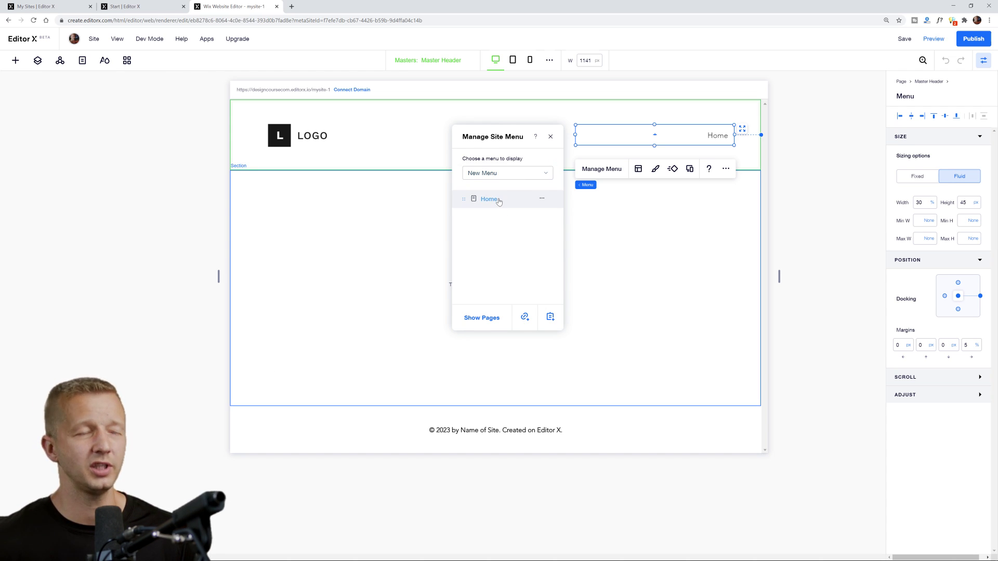
click(526, 319)
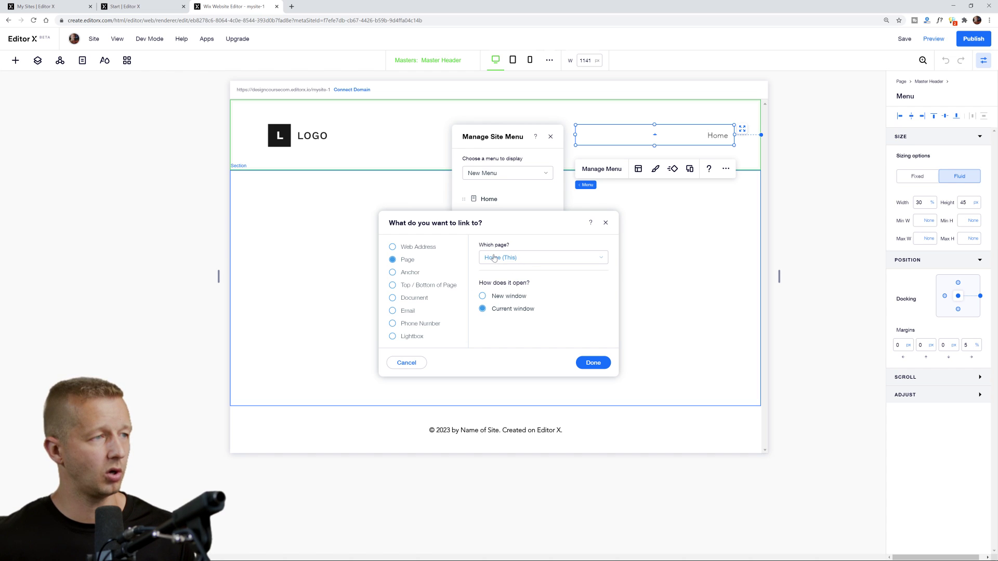
click(506, 259)
click(547, 259)
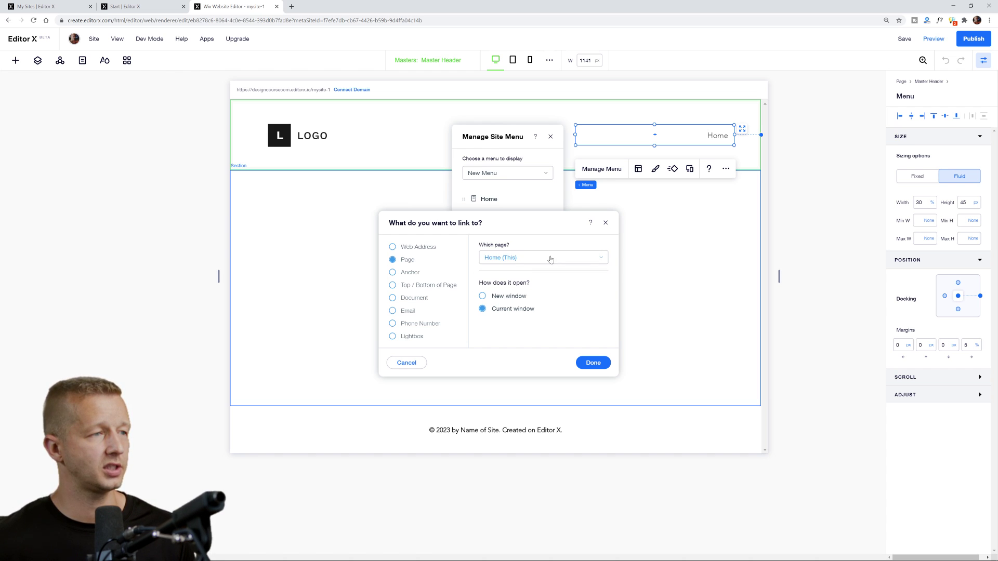
click(405, 247)
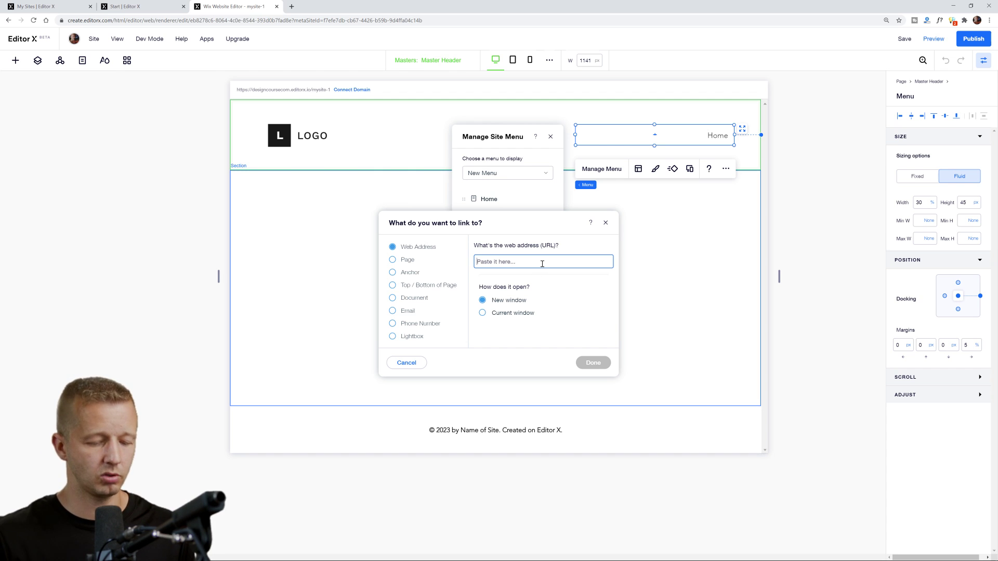
text(https://)
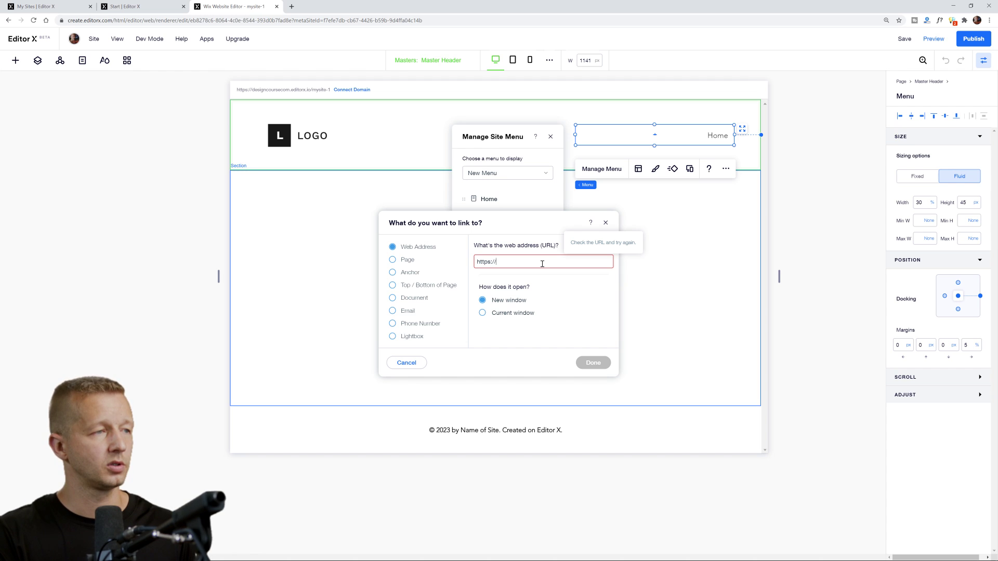
text(designcourse.com)
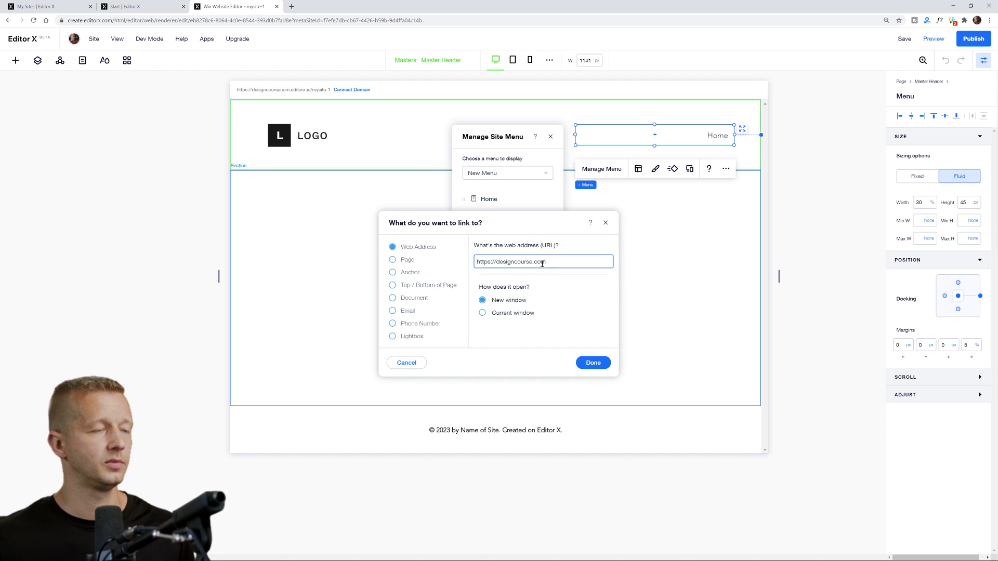
click(596, 363)
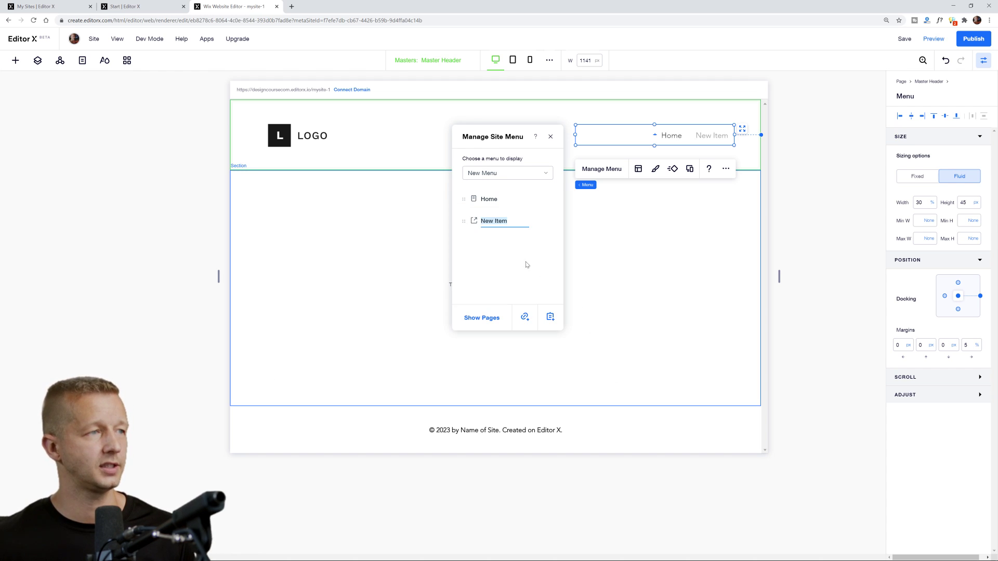
Name the new menu item "About us" and leave the site menu management
drag(514, 224, 483, 224)
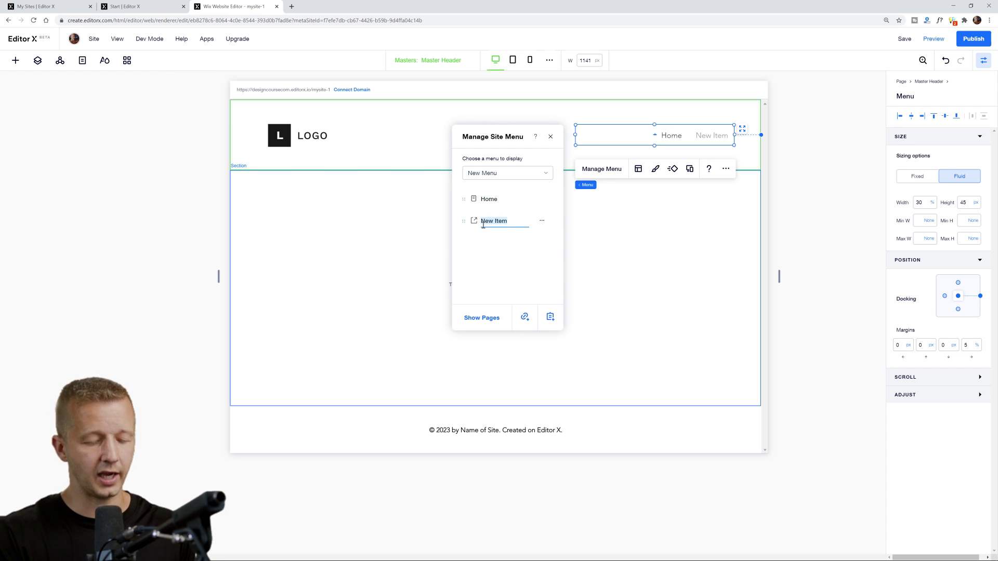
text(Ab)
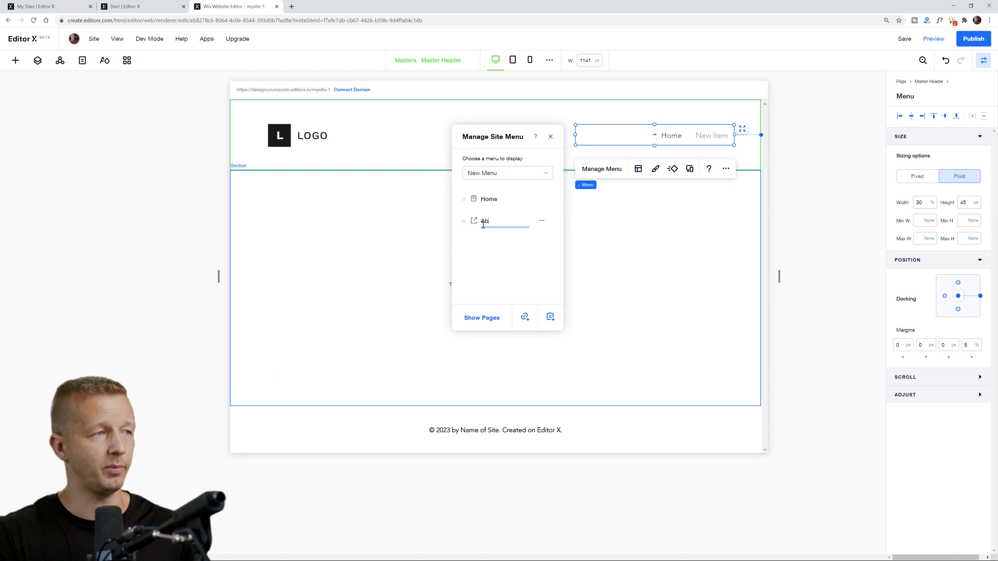
text(out us)
key(Return)
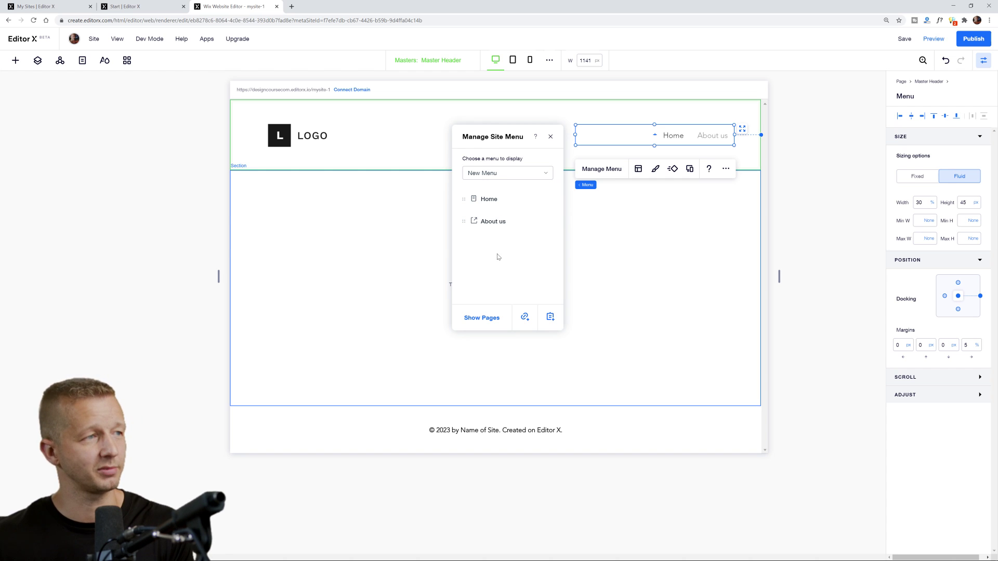
click(616, 259)
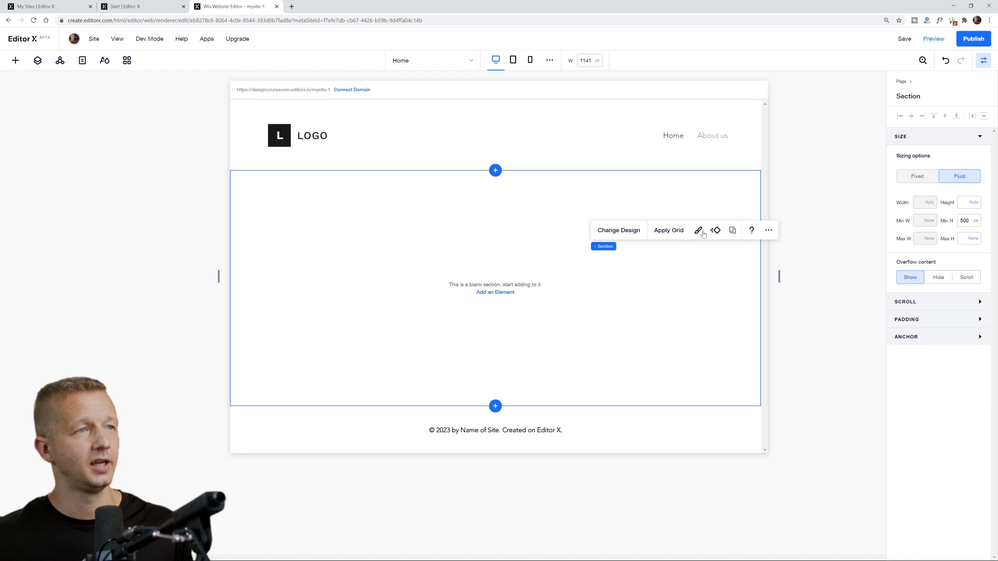
Examine the header menu's design options and the available entrance animations without applying any
click(709, 137)
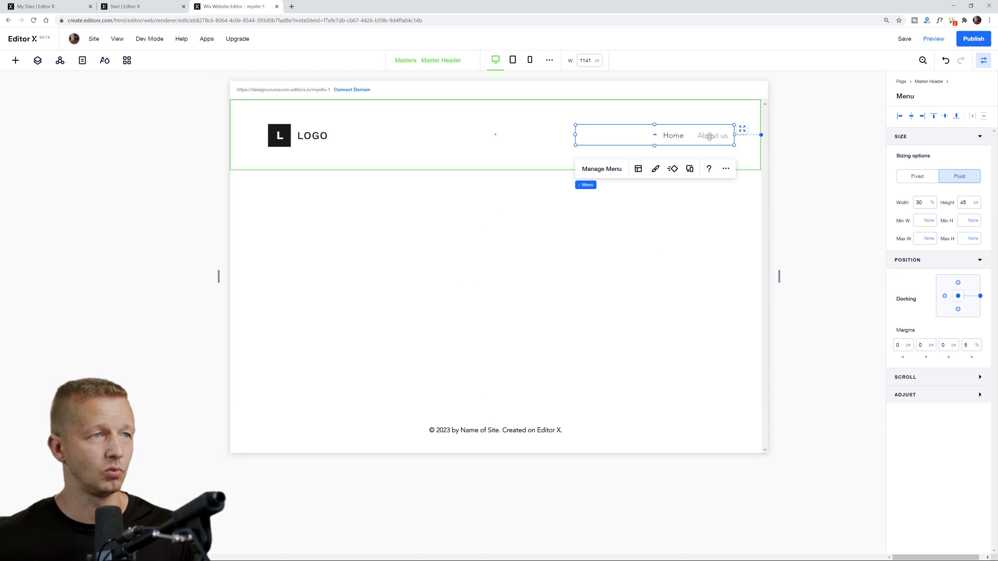
click(654, 175)
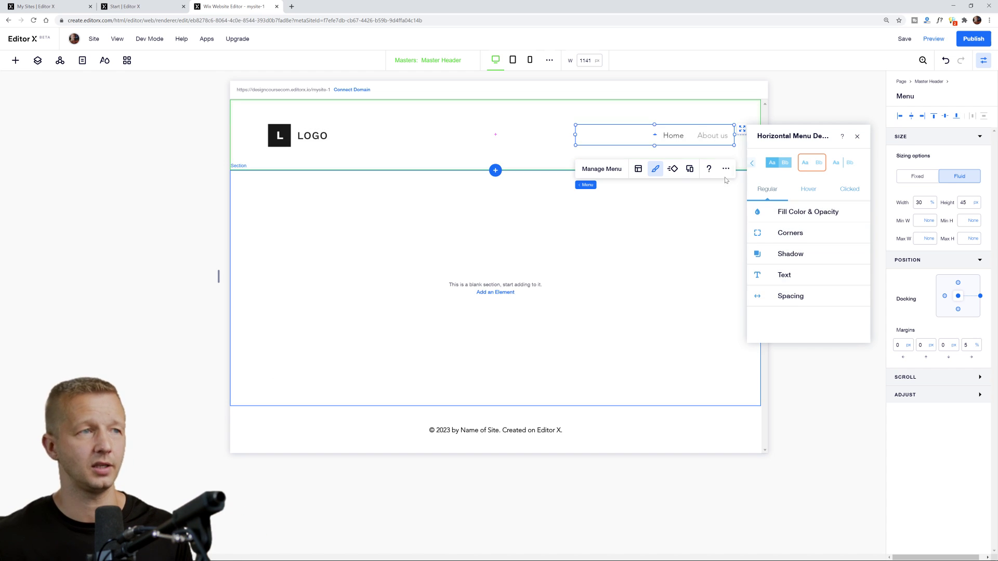
click(674, 170)
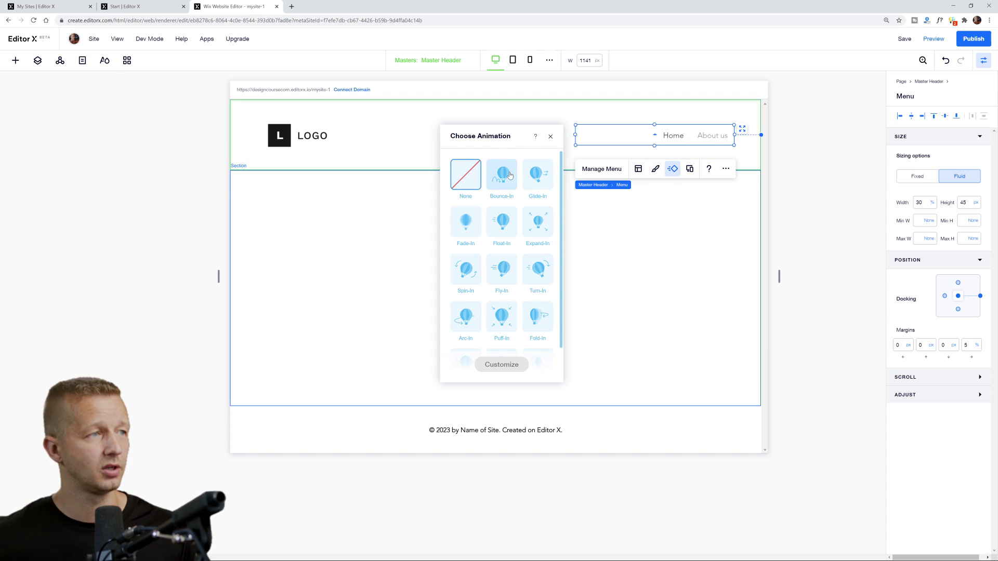
scroll(507, 239, down, 1)
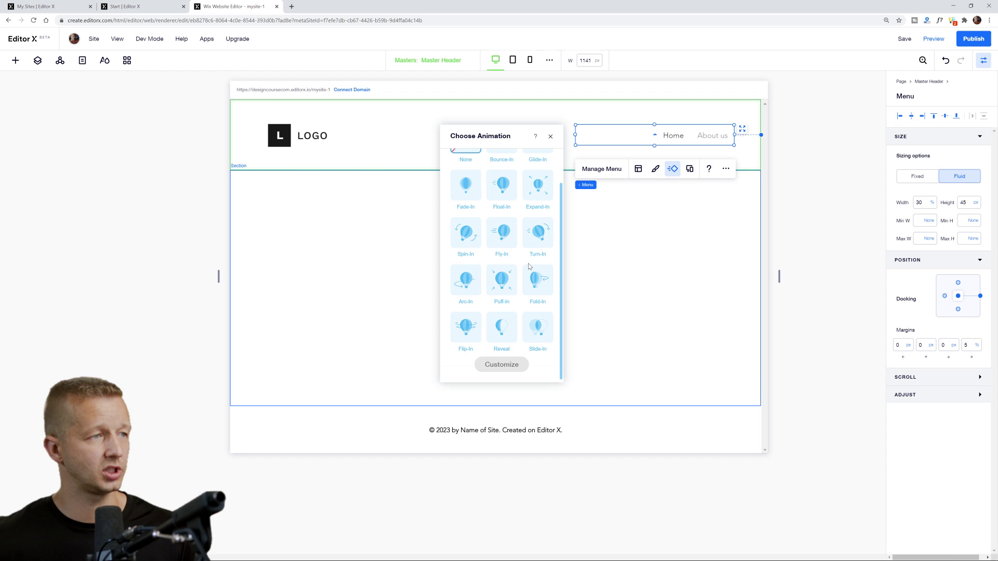
scroll(501, 312, up, 1)
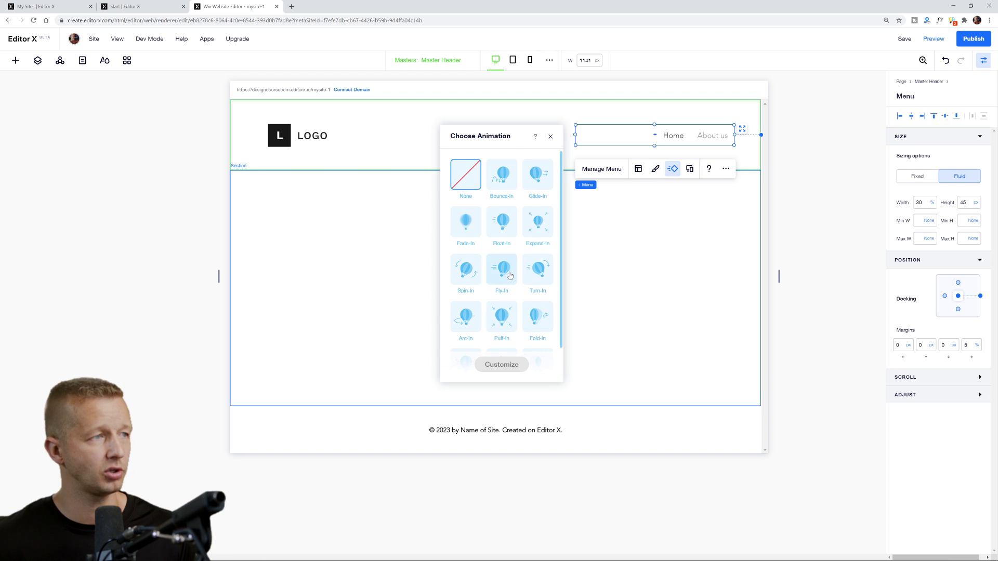
scroll(504, 338, down, 1)
scroll(492, 283, up, 1)
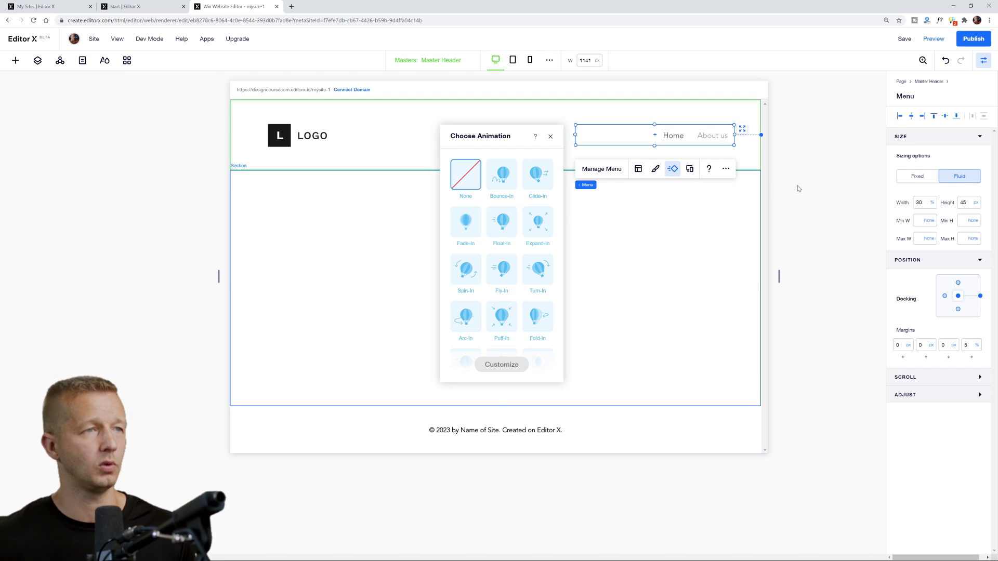
click(809, 203)
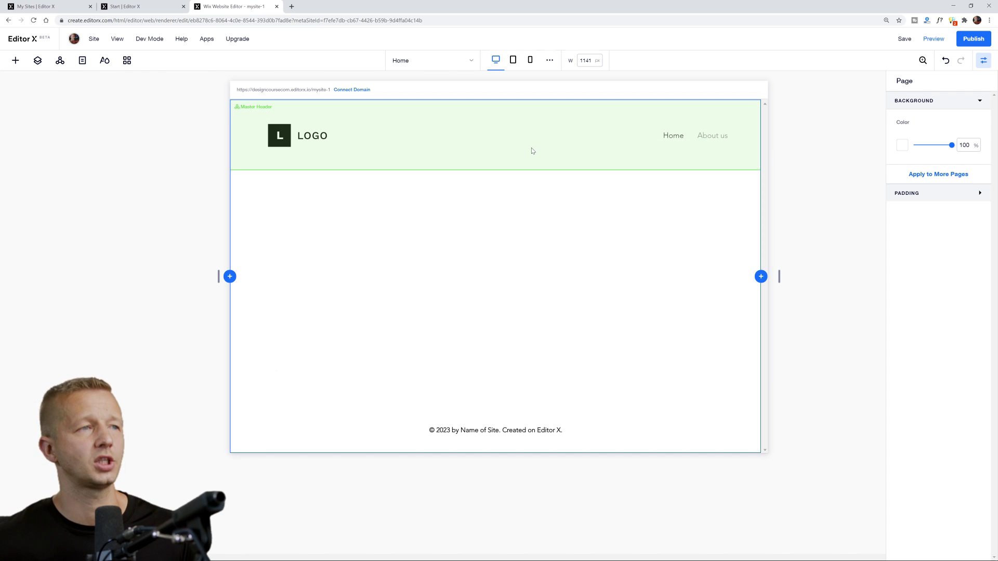
Add a blank section below the existing section on the Home page
click(644, 149)
click(674, 138)
click(535, 221)
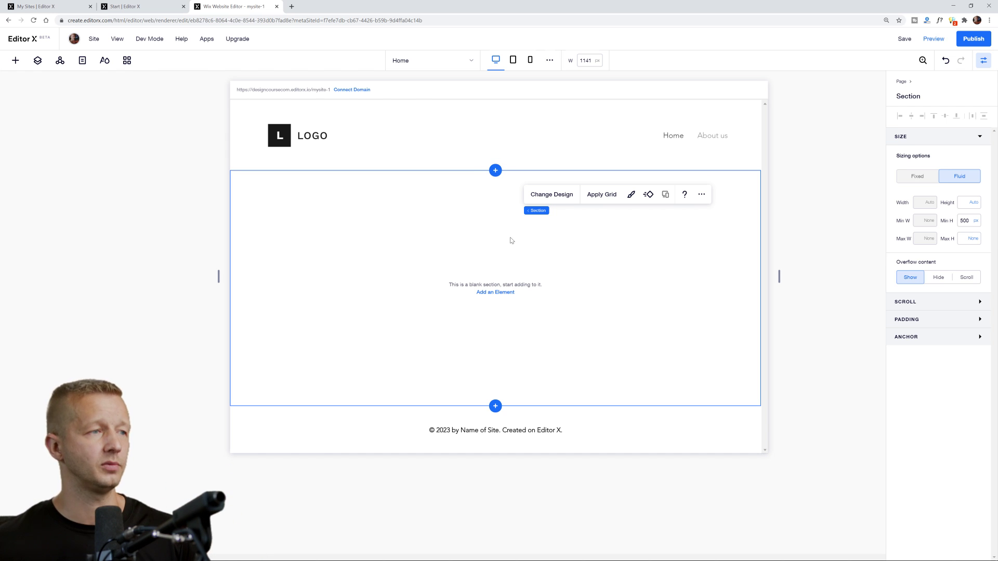
click(497, 406)
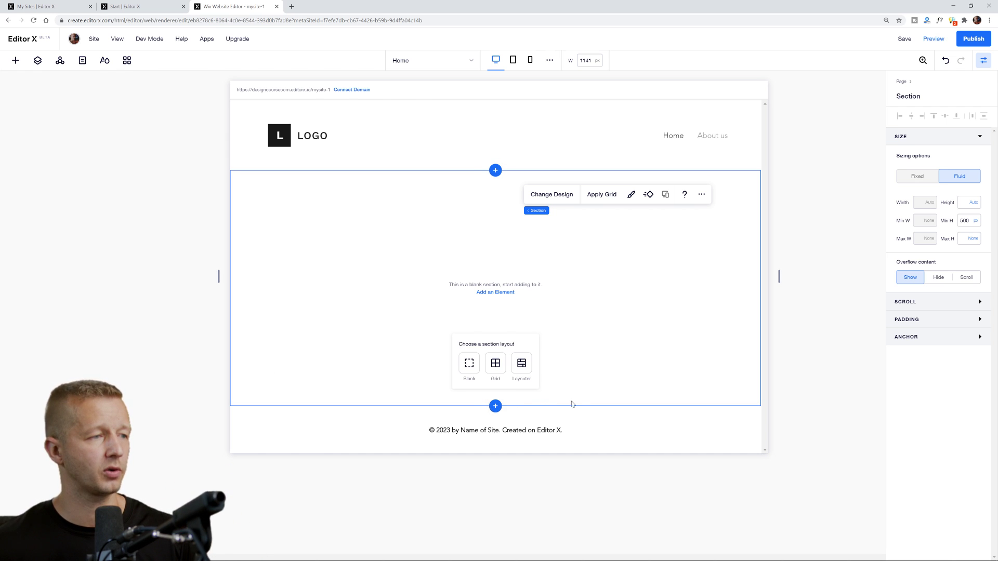
click(469, 367)
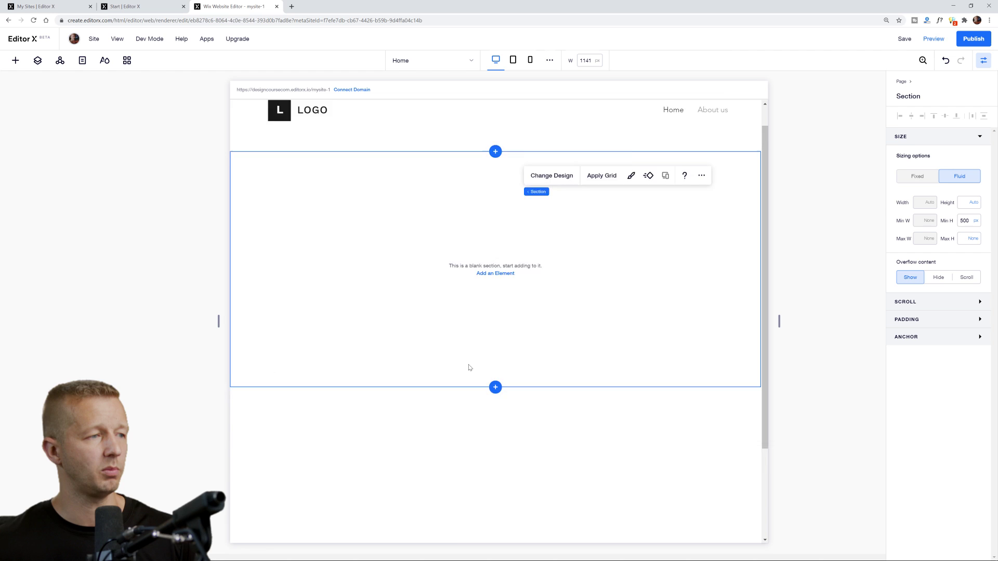
click(582, 351)
scroll(631, 299, up, 2)
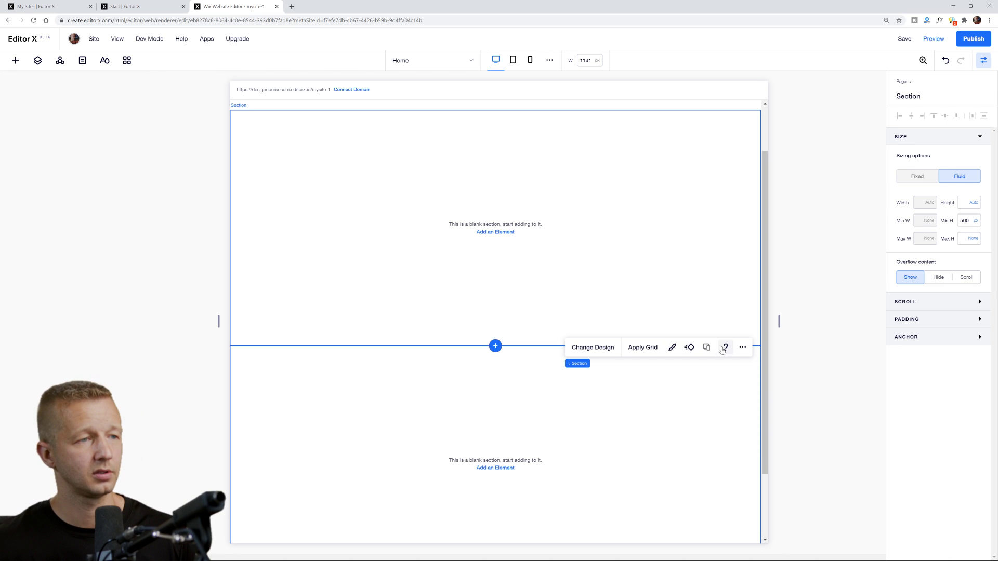
Try moving the added blank section above the first one, and remove it from the page
click(742, 350)
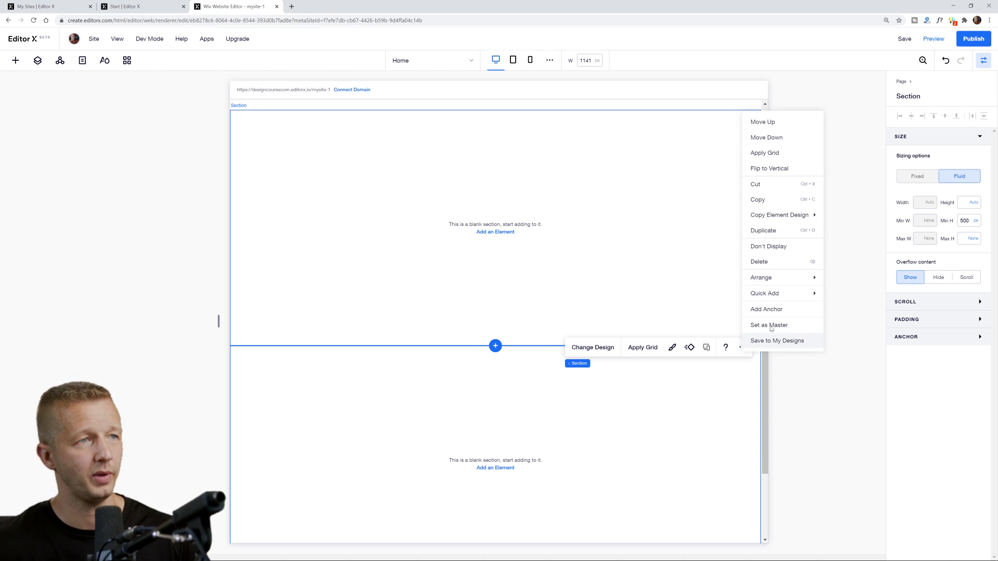
click(758, 122)
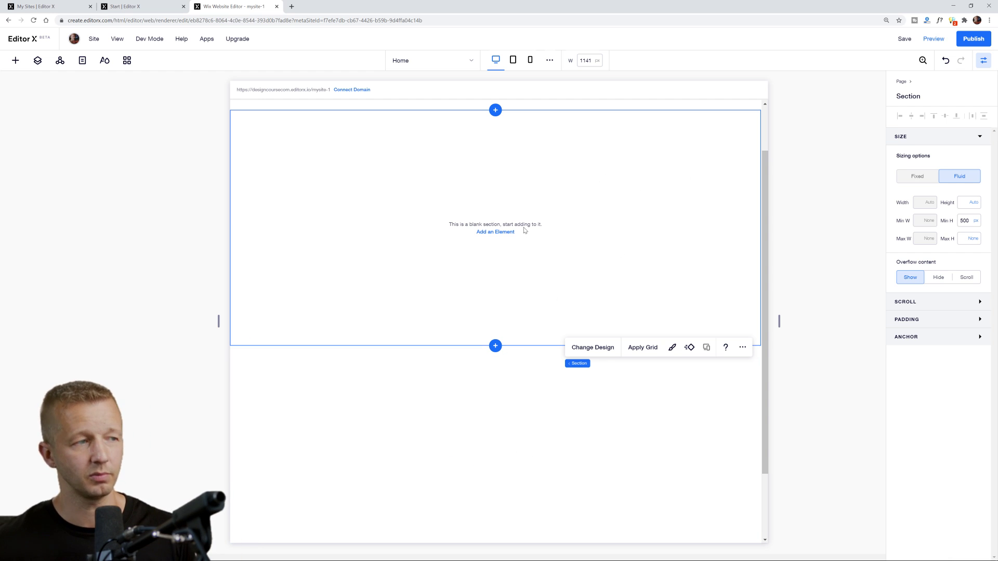
key(ctrl+z)
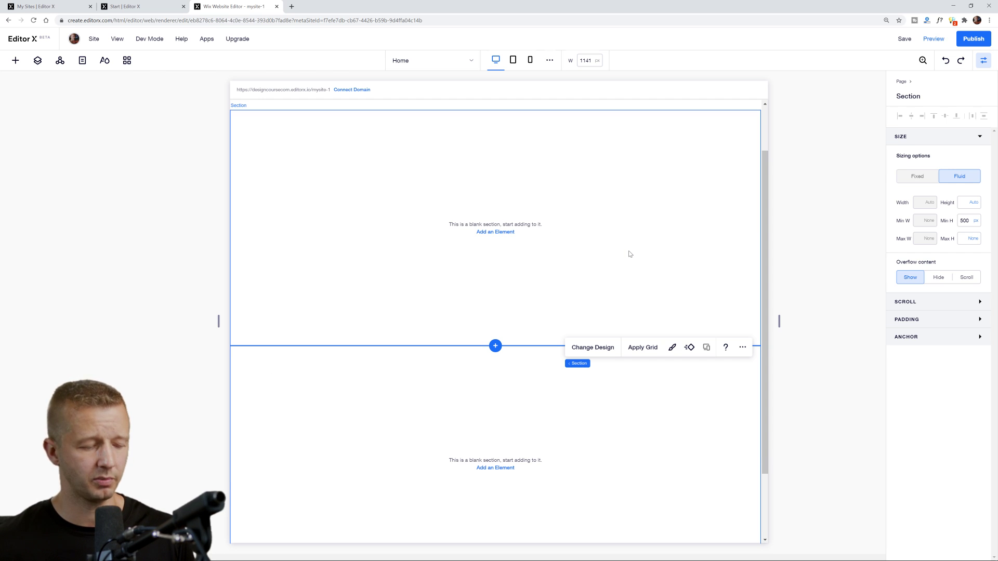
key(Delete)
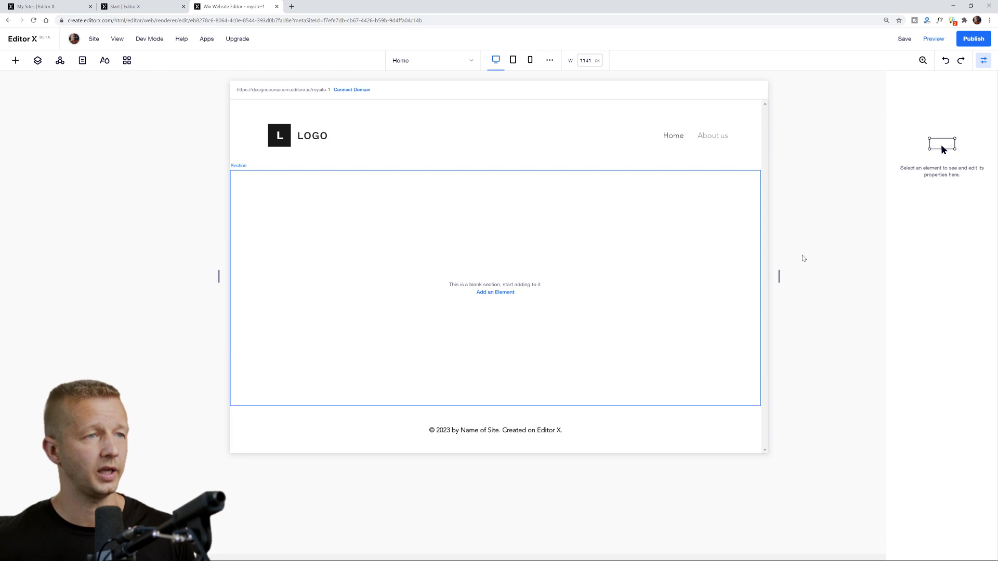
Browse the ready-made Welcome and About section designs available to add to the page
click(527, 260)
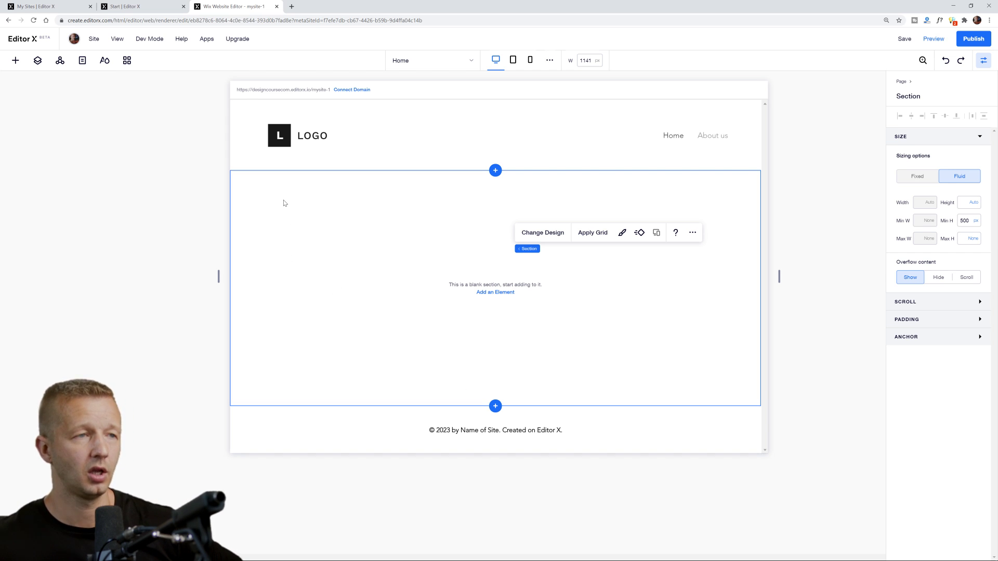
click(16, 60)
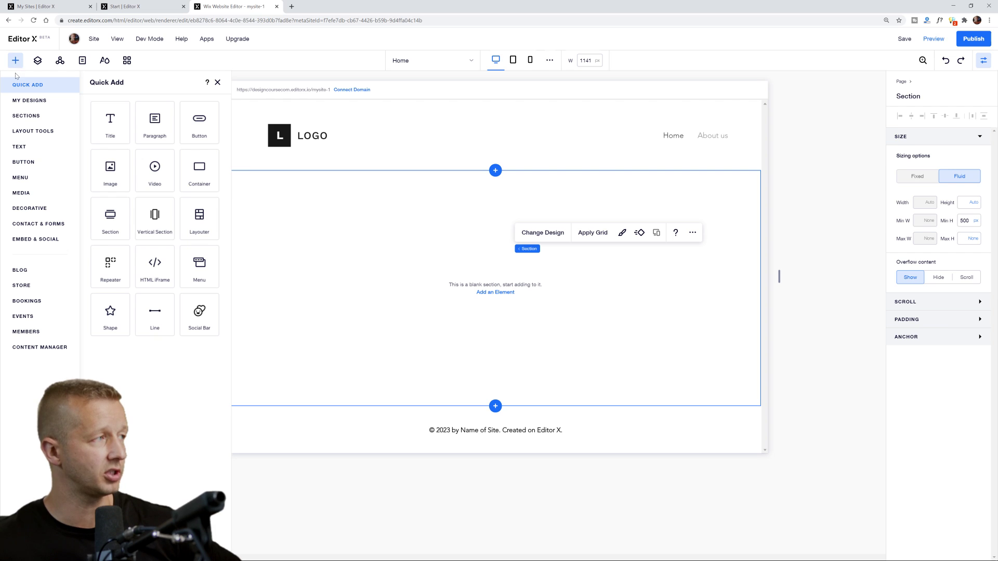
mouse_move(42, 136)
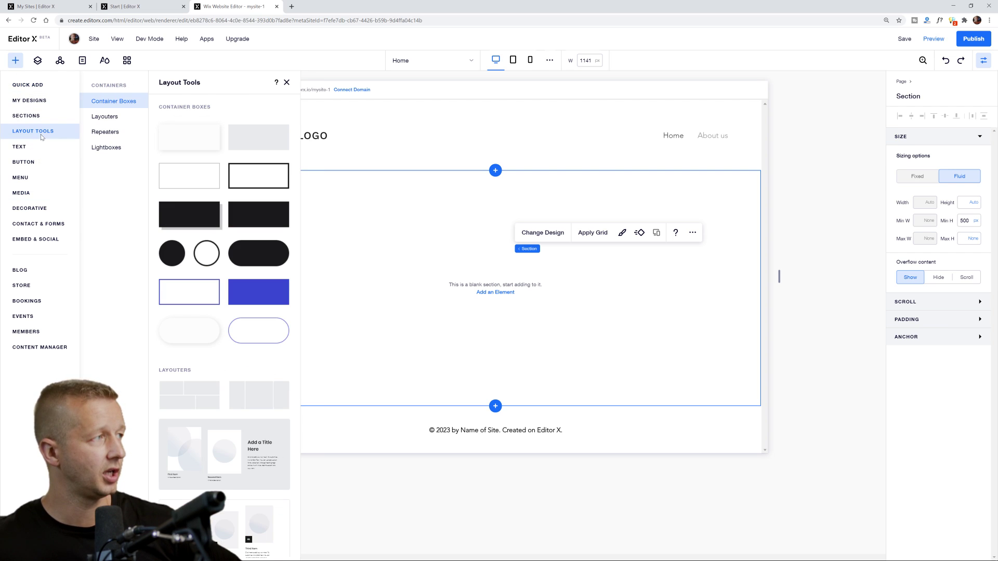
mouse_move(37, 119)
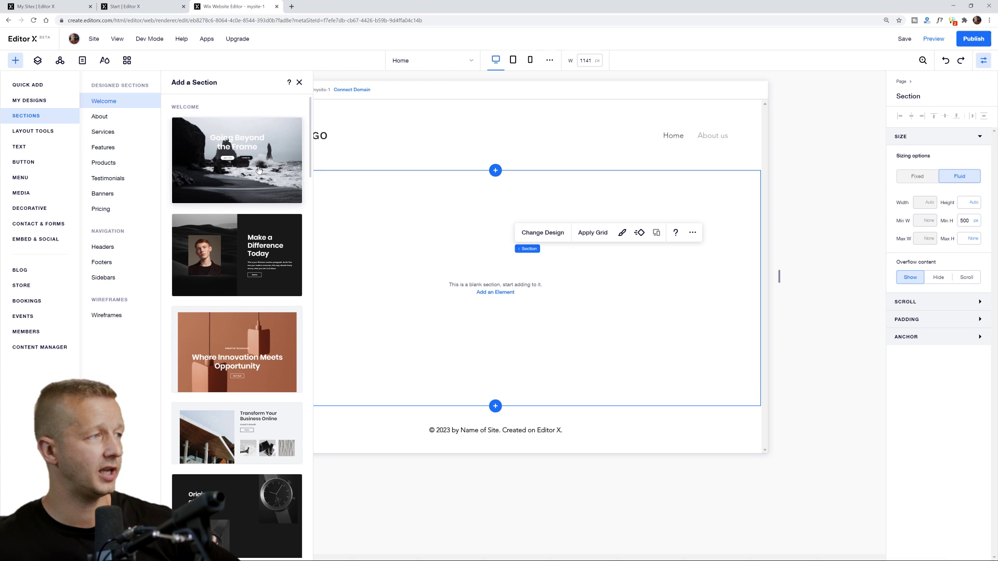
scroll(244, 234, down, 2)
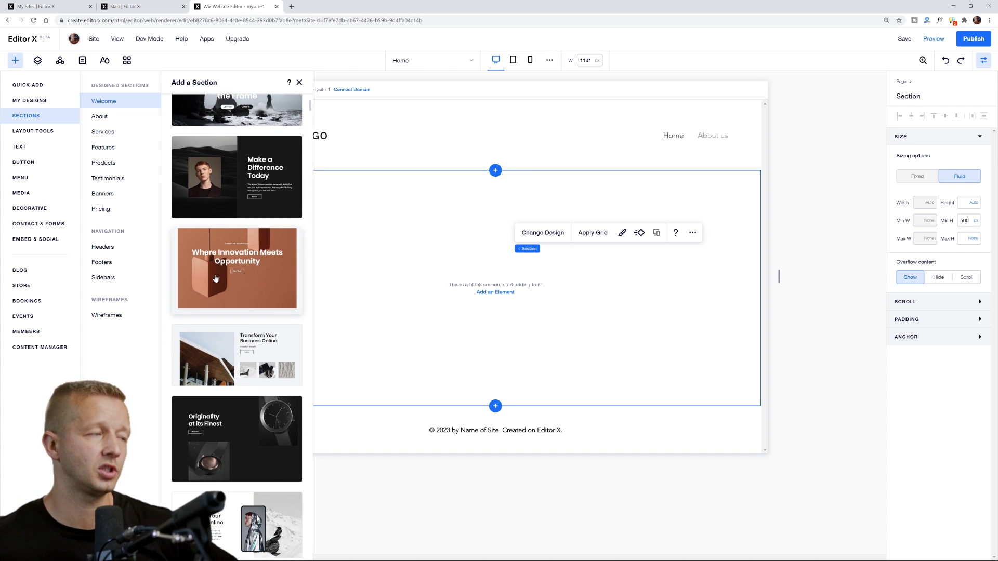
scroll(238, 285, down, 2)
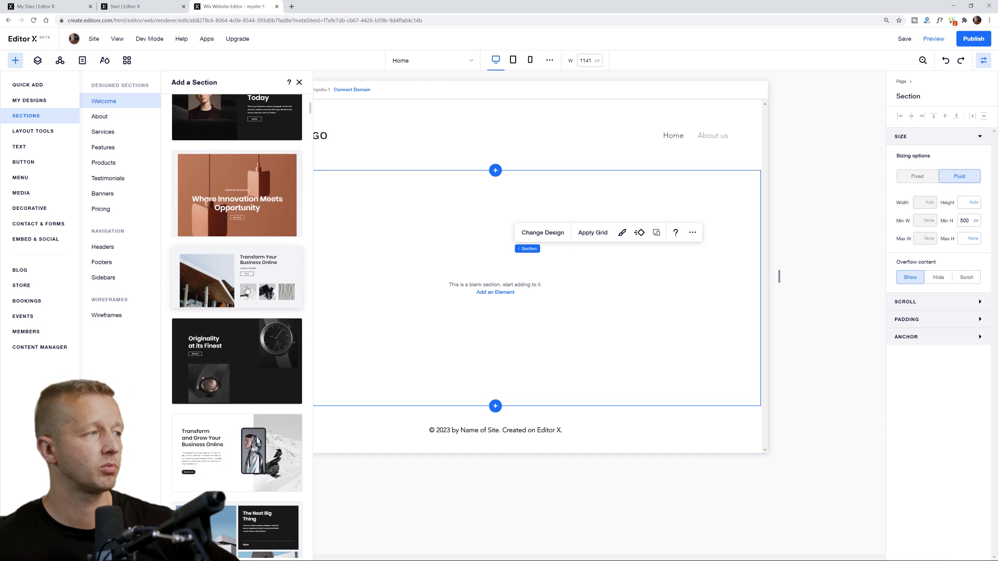
scroll(247, 290, down, 8)
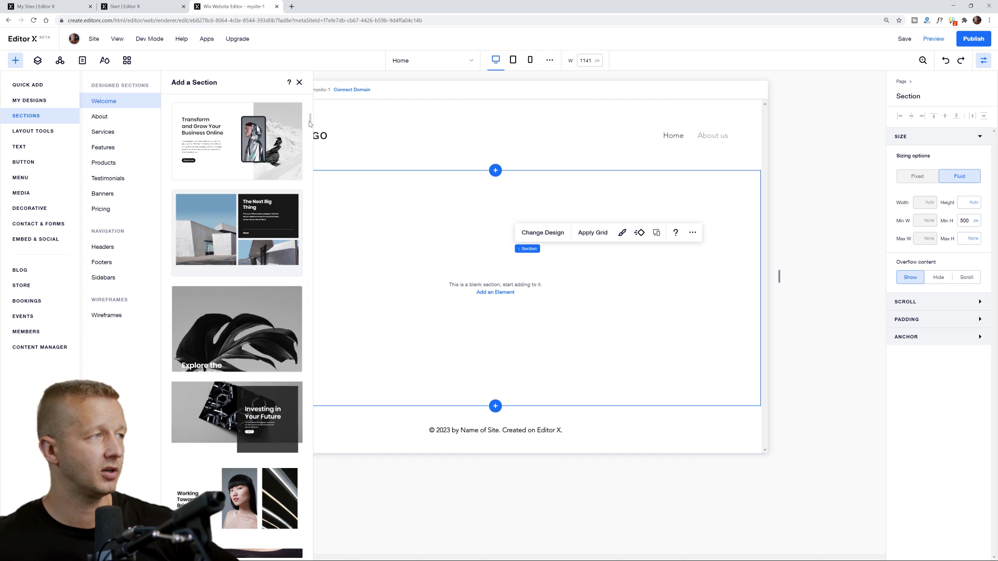
scroll(309, 123, down, 10)
click(99, 116)
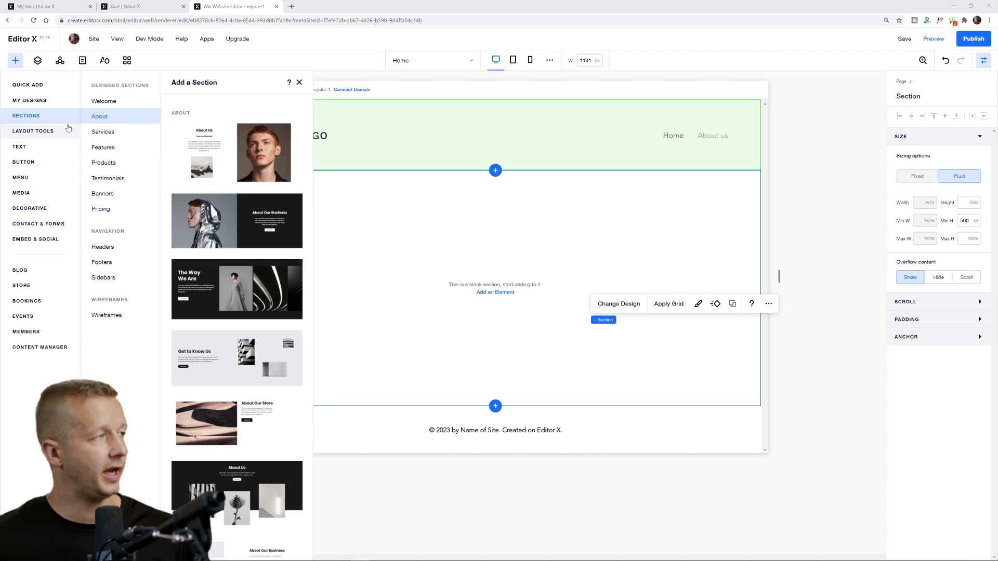
Browse the available container boxes and layouters among the layout tools
click(69, 129)
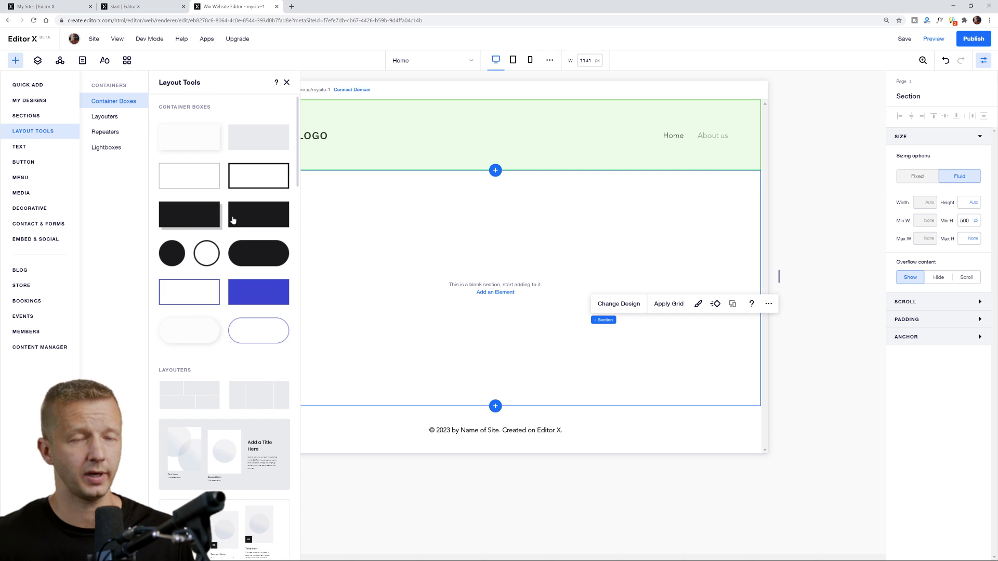
click(114, 119)
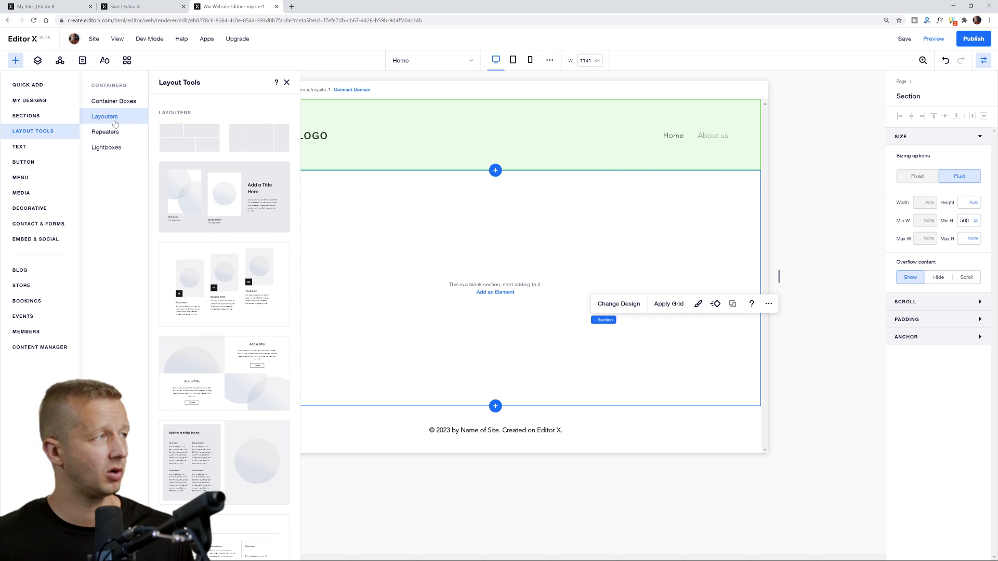
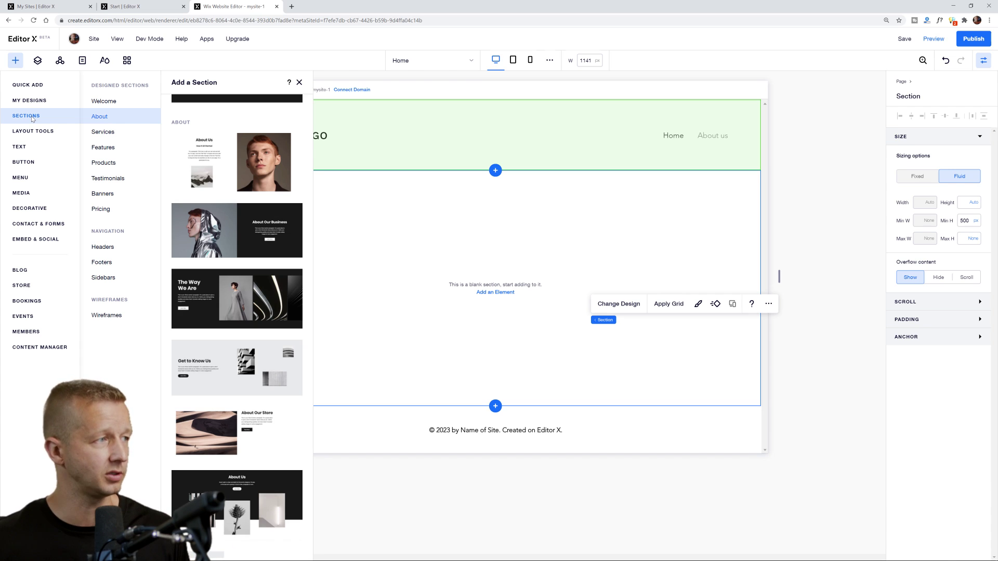
click(34, 132)
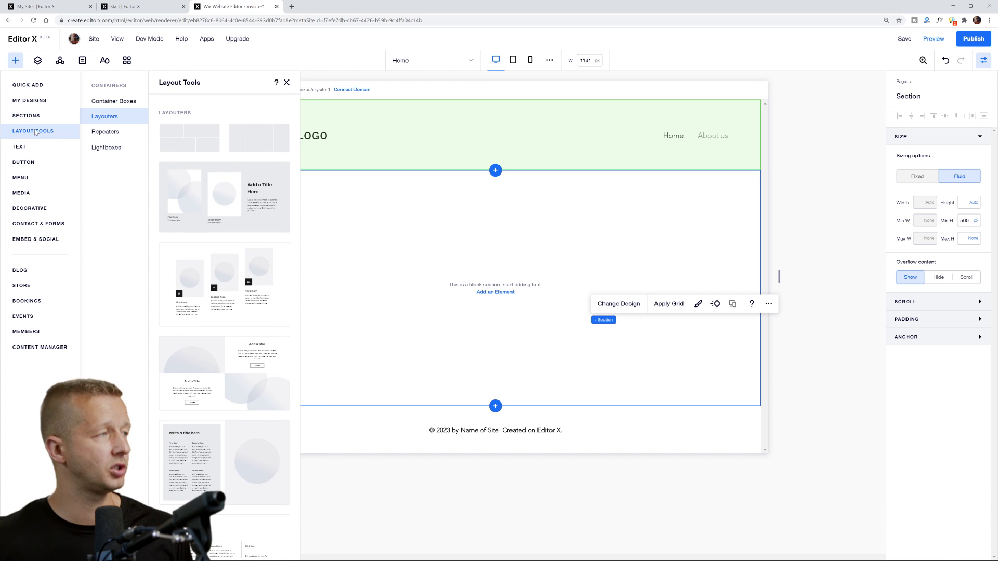
click(115, 101)
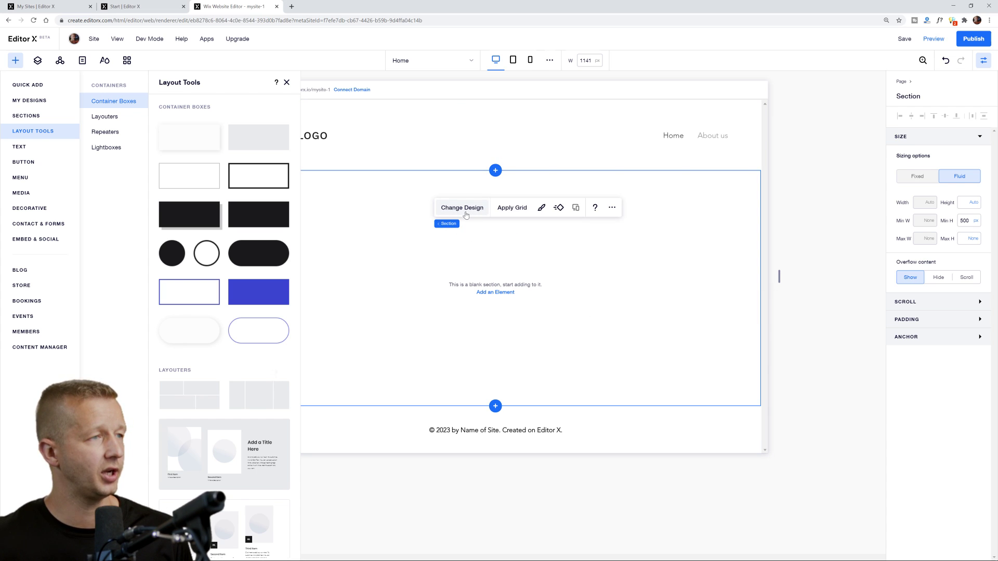
Examine the blank section's fill design settings and its grid layout choices without applying any
click(468, 212)
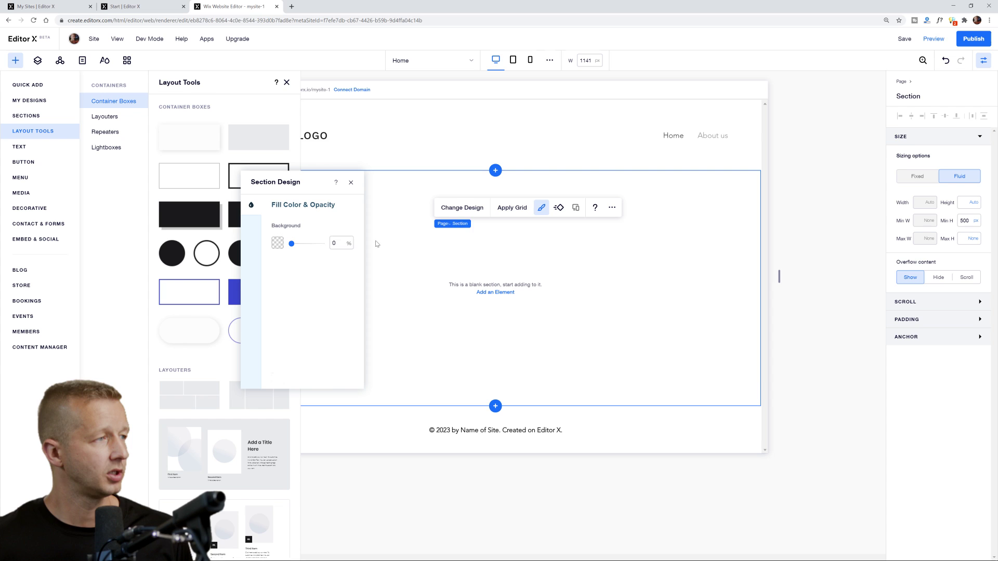
mouse_move(292, 243)
mouse_down()
mouse_move(313, 245)
mouse_move(292, 243)
mouse_up()
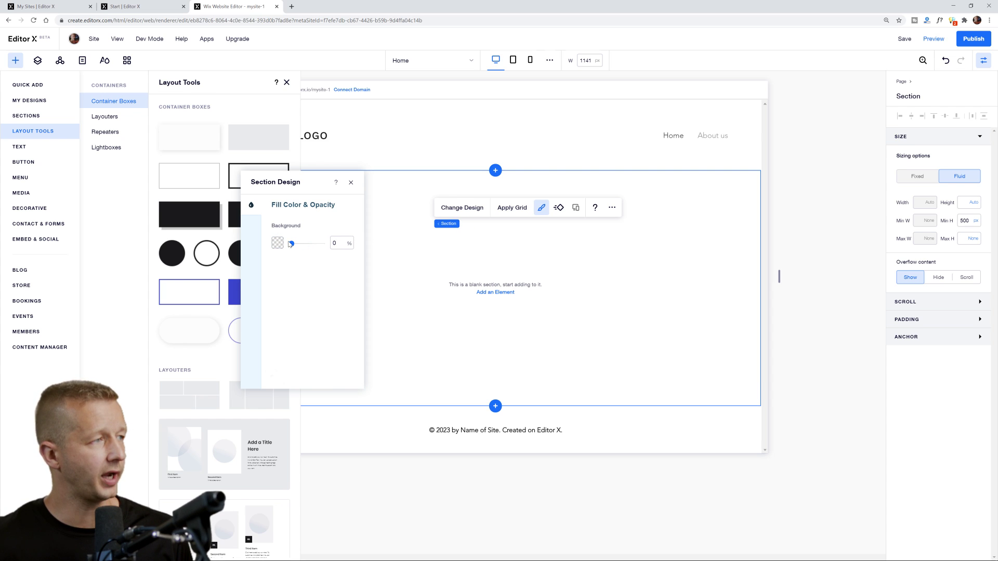
click(487, 192)
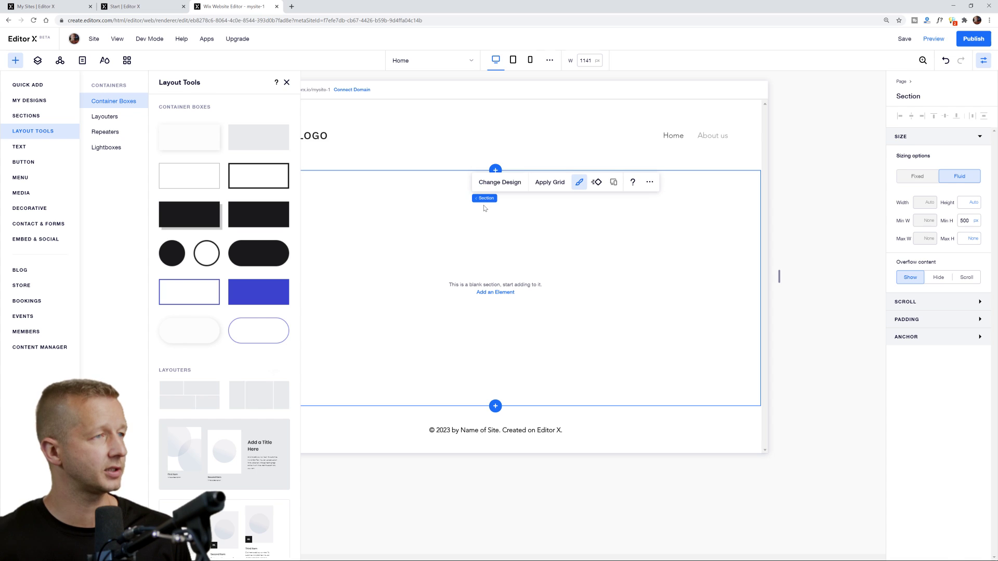
click(540, 183)
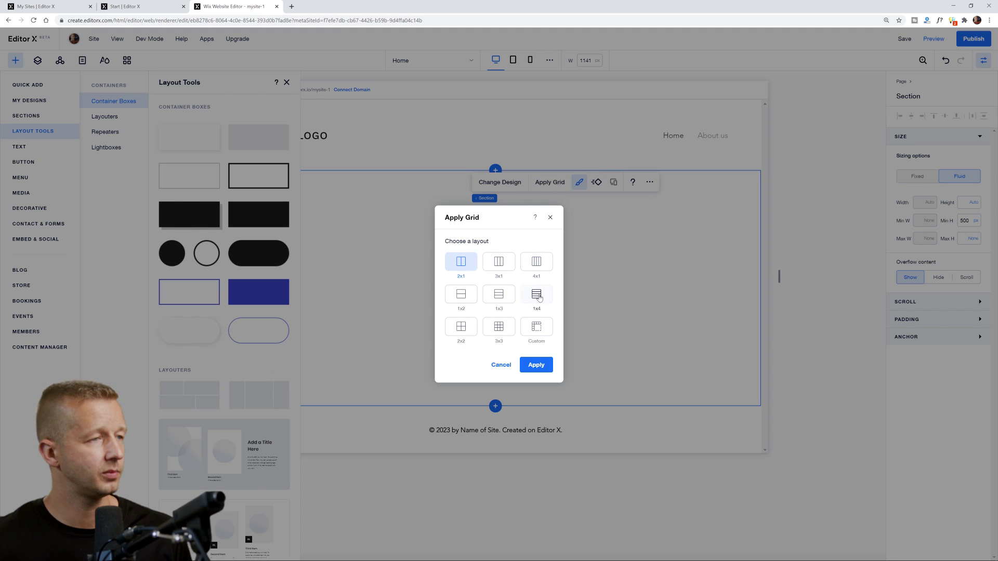
click(551, 218)
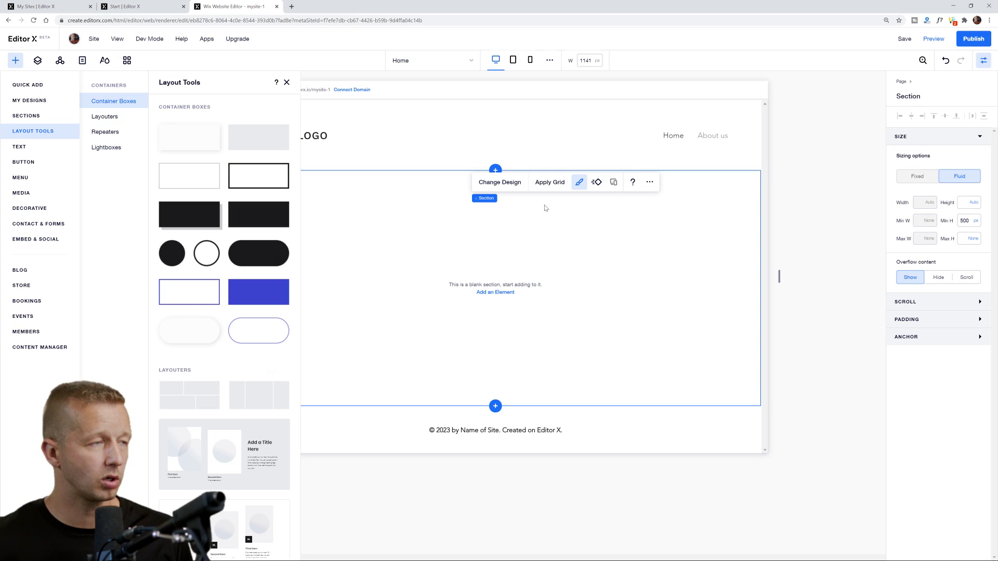
Add a section with a 3x1 grid between the header and the blank section, and close the layout tools
click(496, 171)
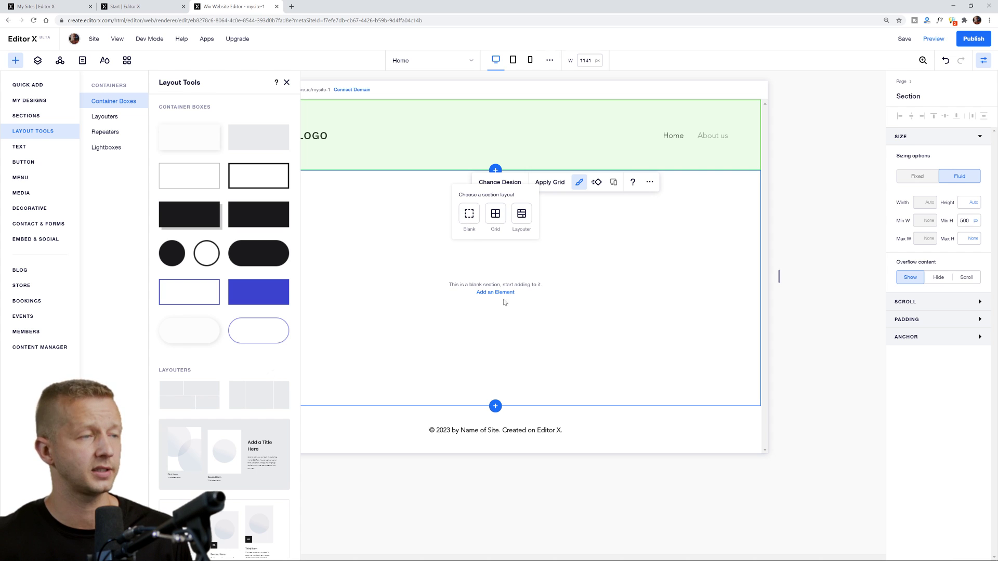
click(495, 214)
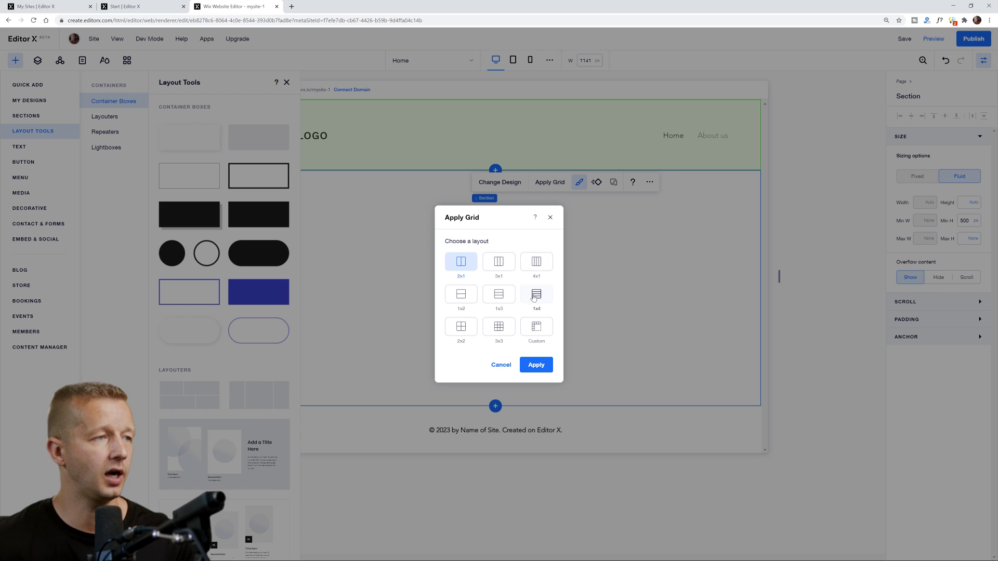
key(ctrl+plus)
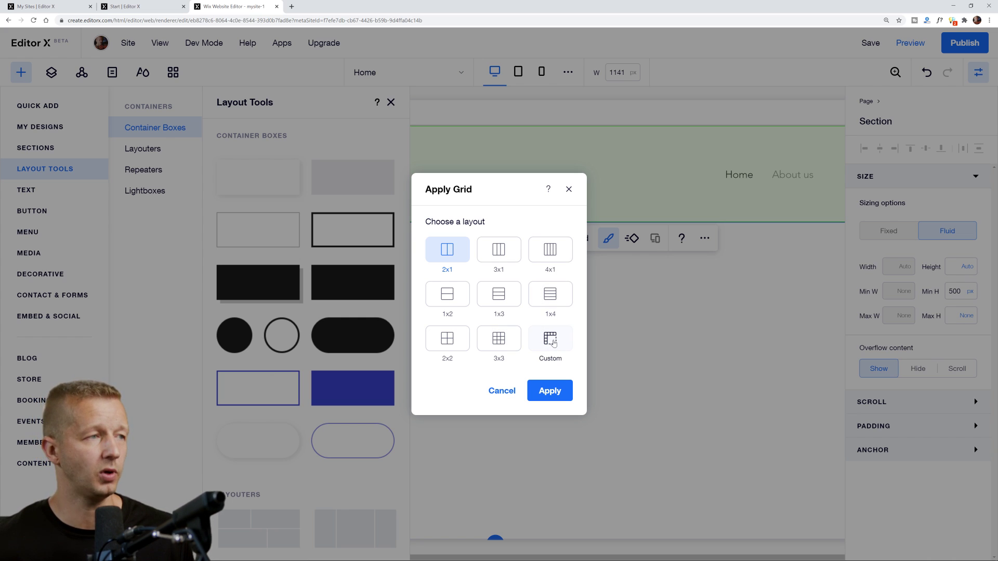
click(503, 255)
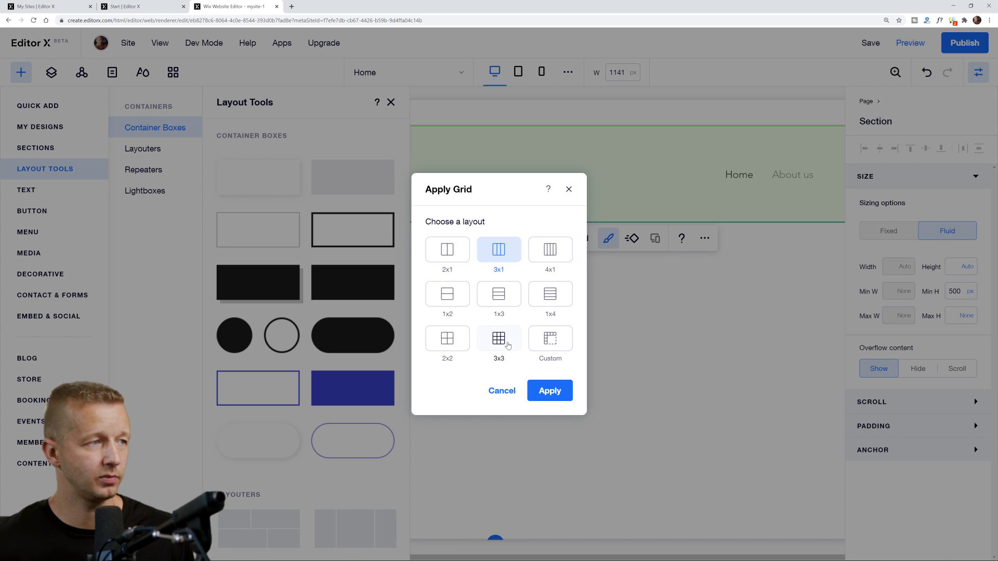
scroll(593, 298, down, 1)
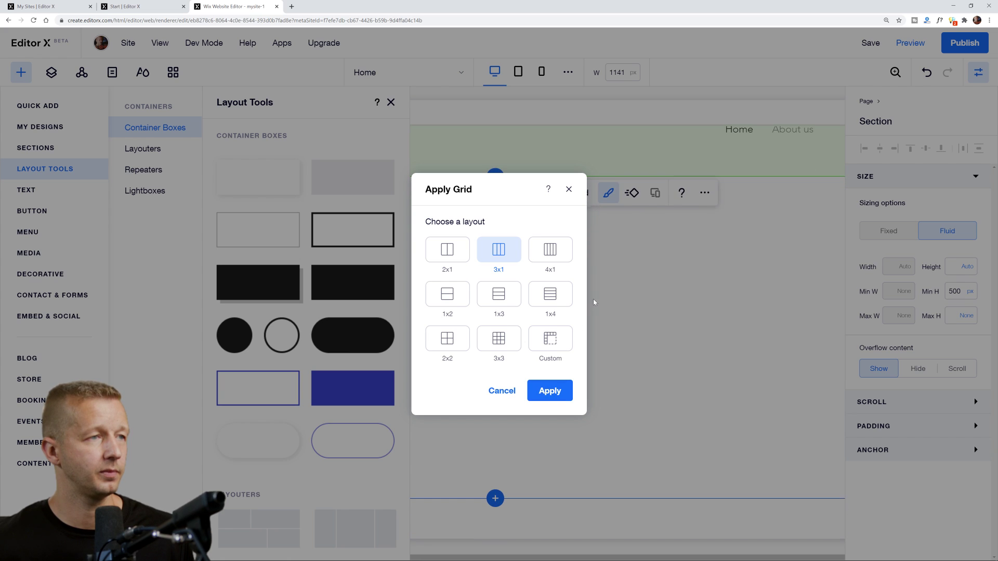
key(Return)
key(ctrl+minus)
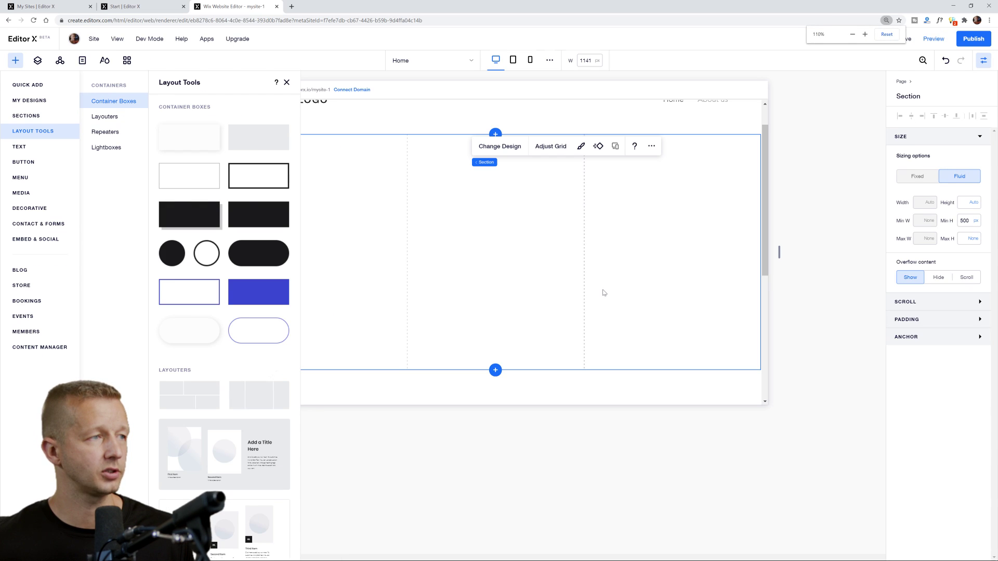
click(16, 60)
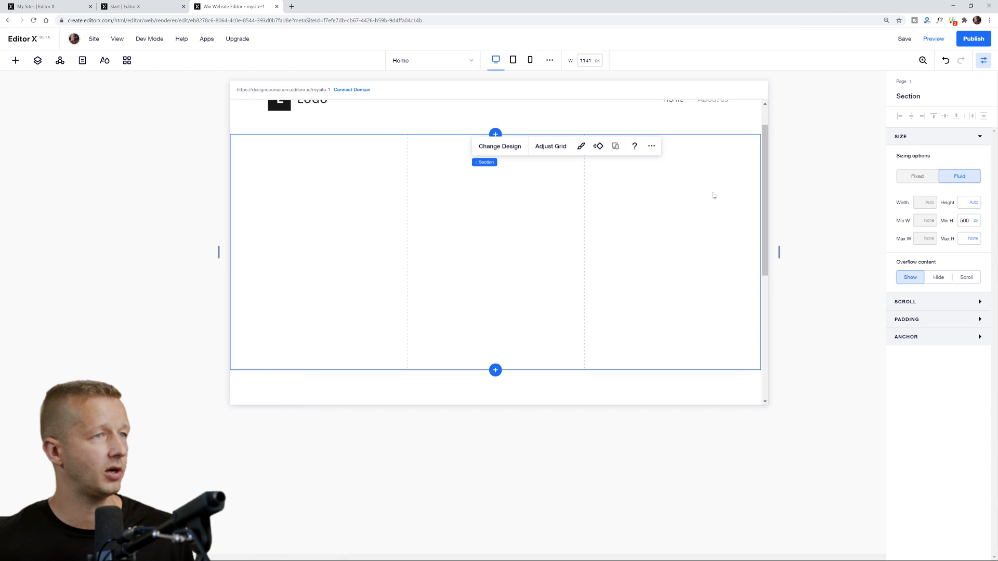
scroll(825, 213, up, 1)
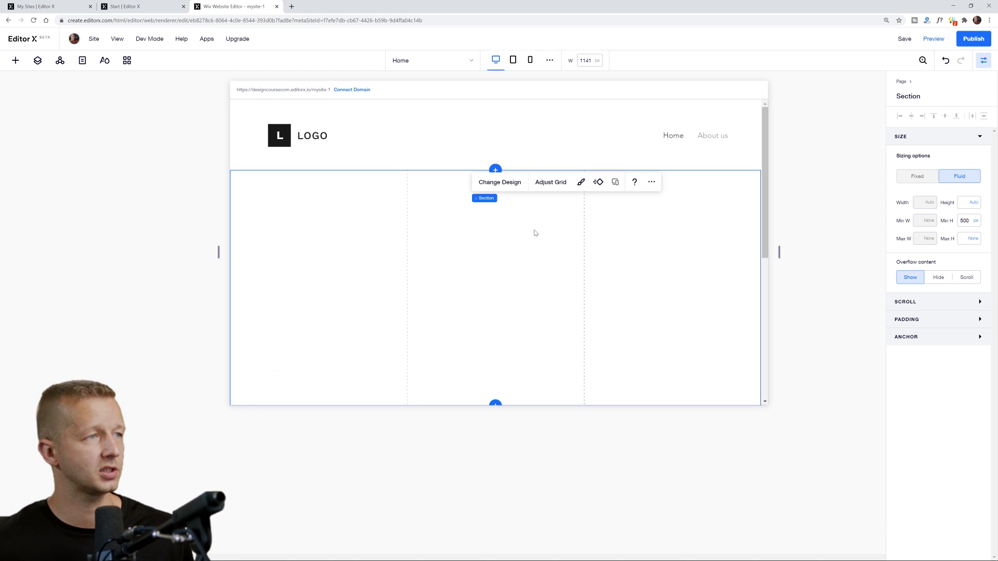
Open the new section's 3x1 grid for editing and resize its first column to about 1.14 fr
click(161, 225)
click(409, 198)
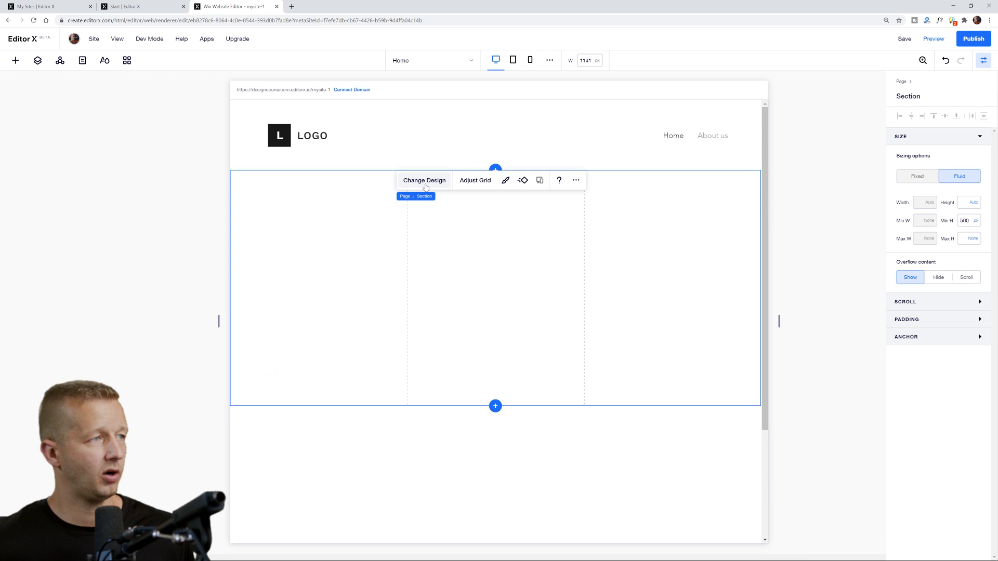
click(467, 183)
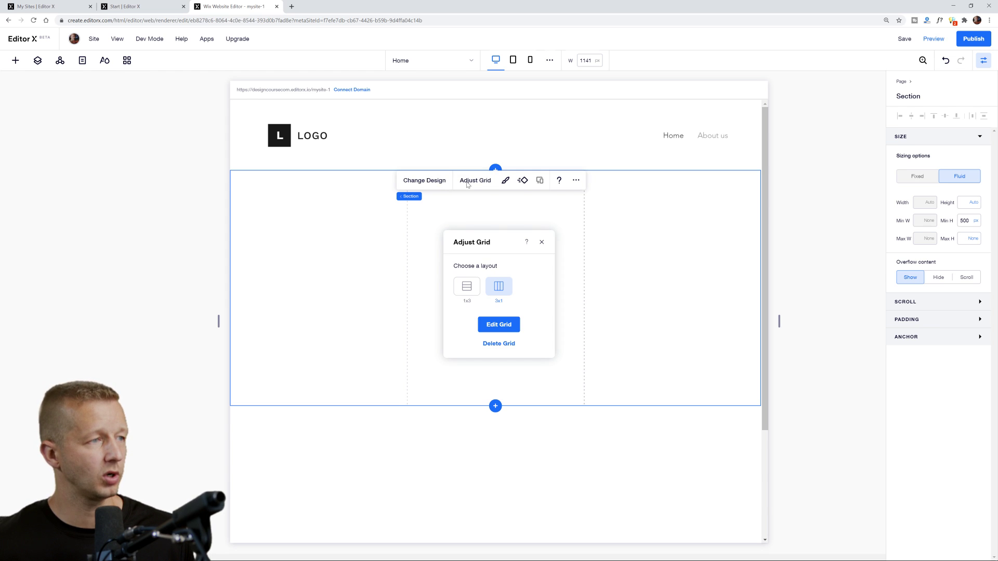
click(501, 326)
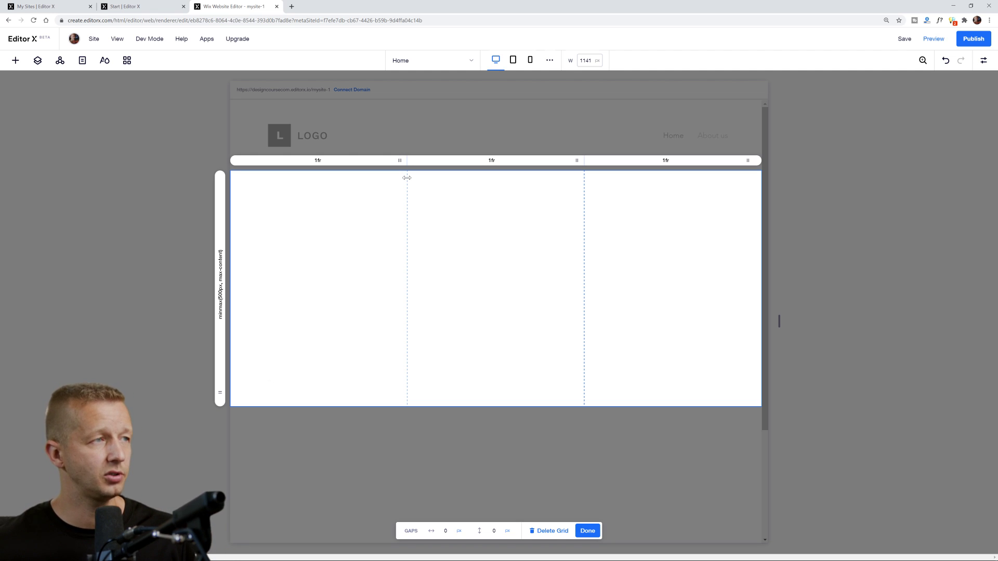
drag(407, 178, 316, 217)
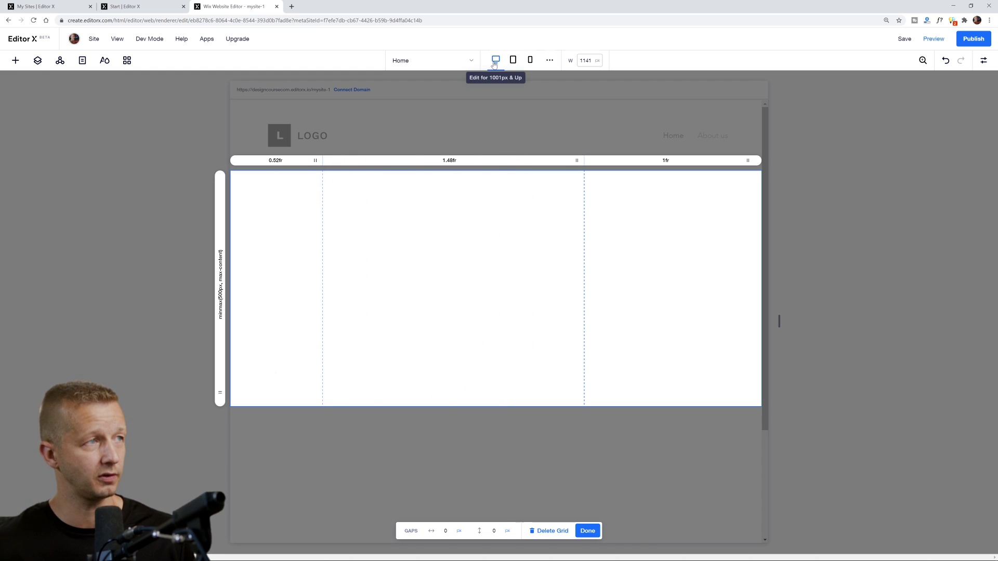
drag(323, 225, 432, 229)
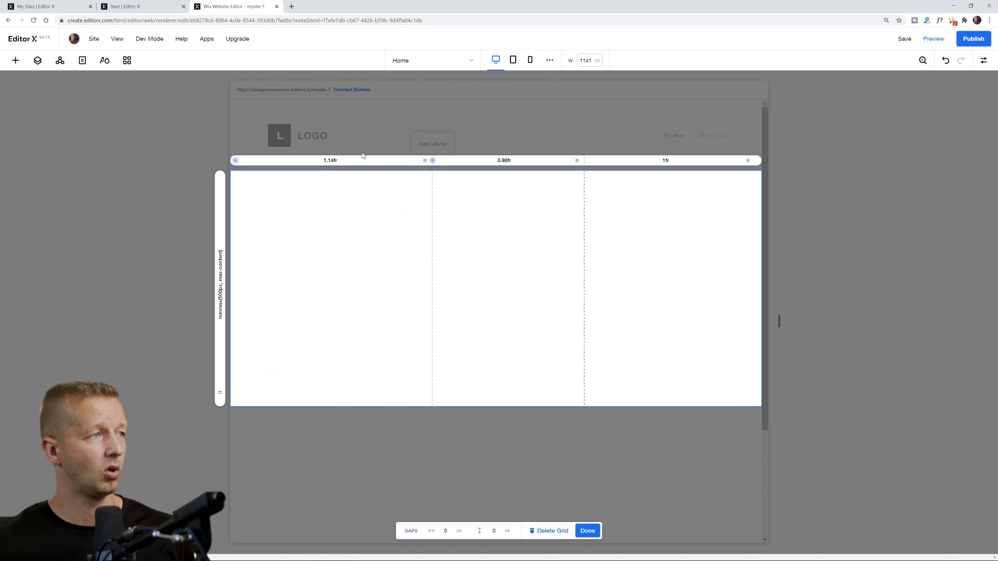
Set the widths of the first and second grid columns to 1 fr each
click(331, 161)
click(365, 187)
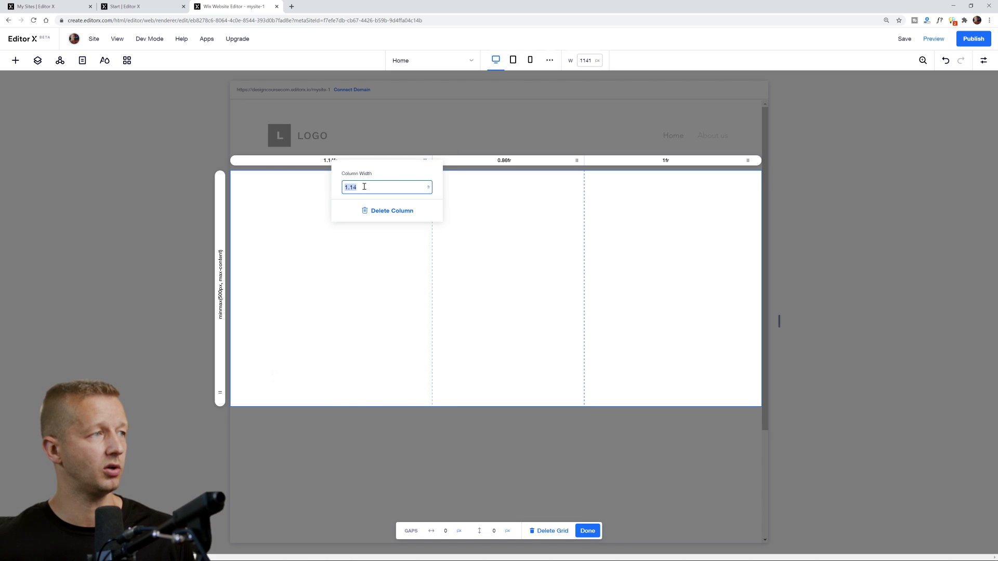
text(1)
key(Return)
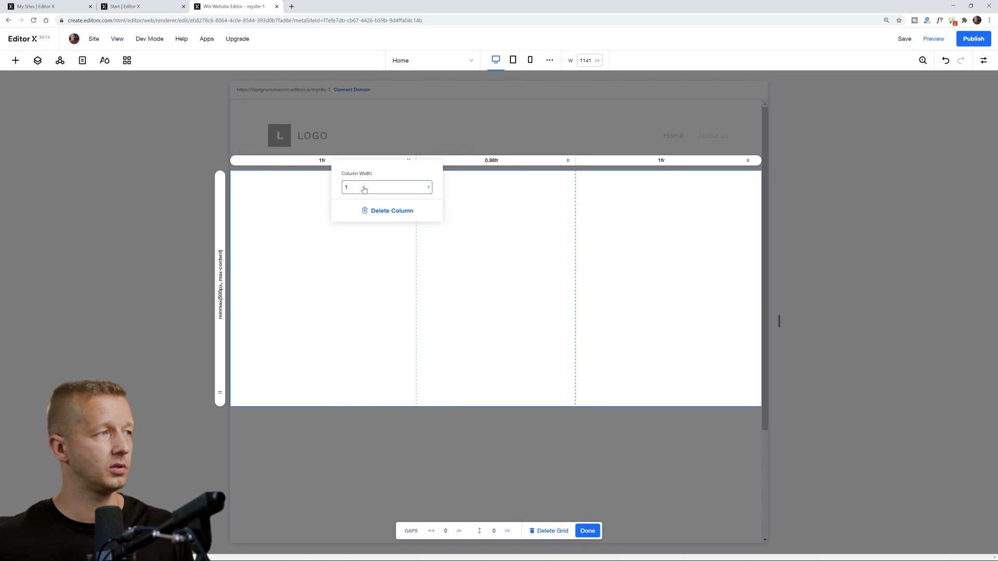
click(503, 162)
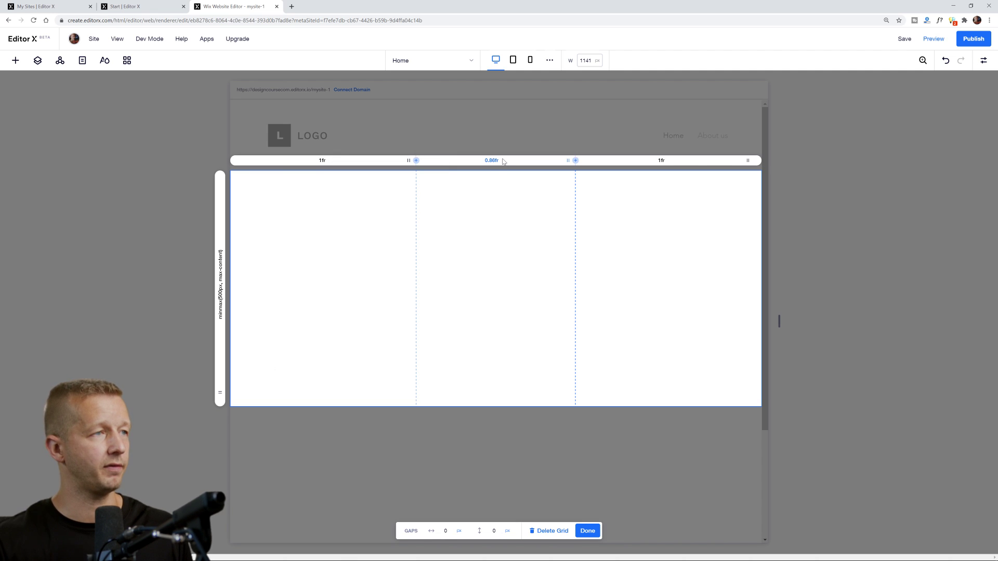
click(503, 162)
click(525, 187)
text(1)
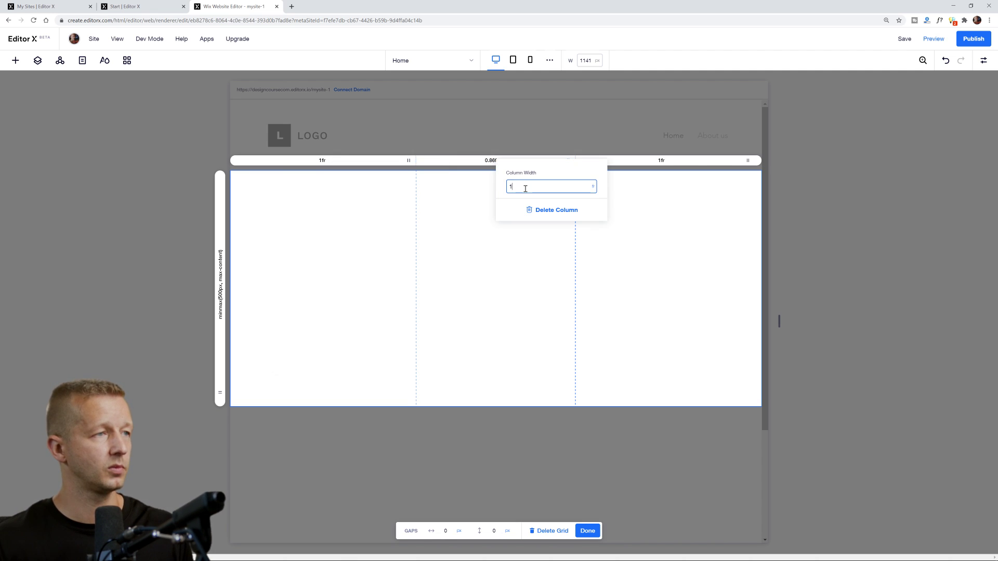
key(Return)
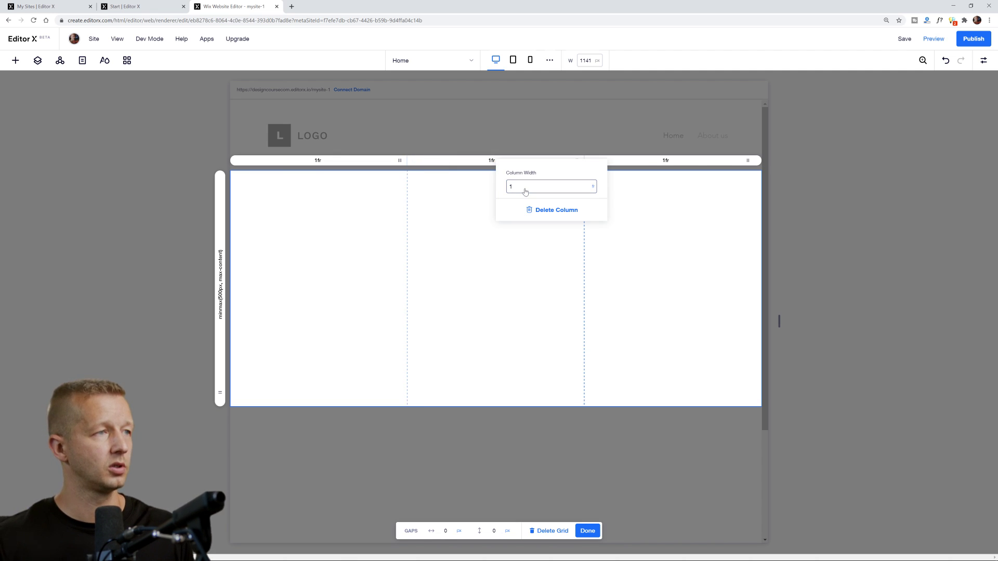
Set the horizontal gap between the grid columns to 10 px
click(448, 533)
double_click(450, 533)
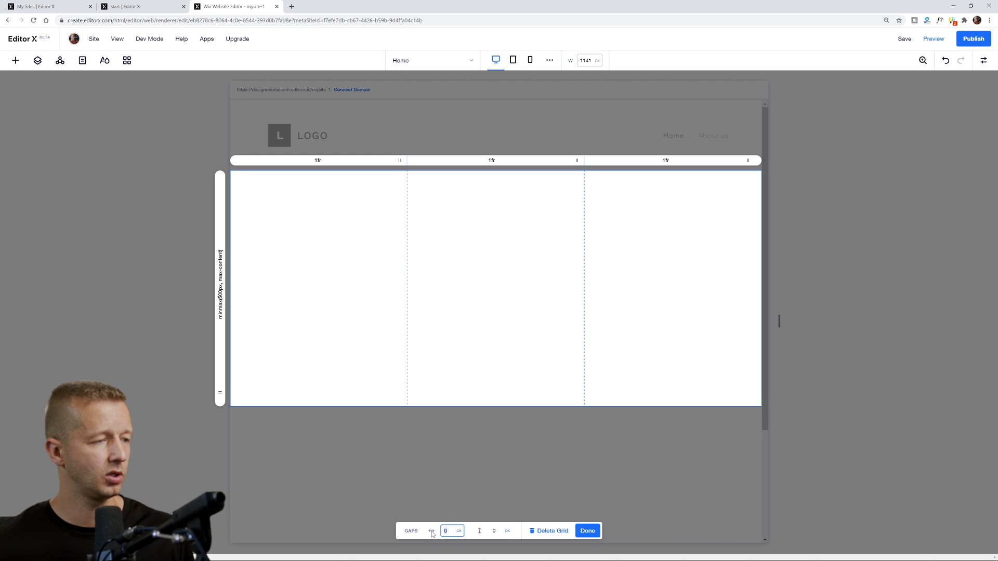
click(450, 529)
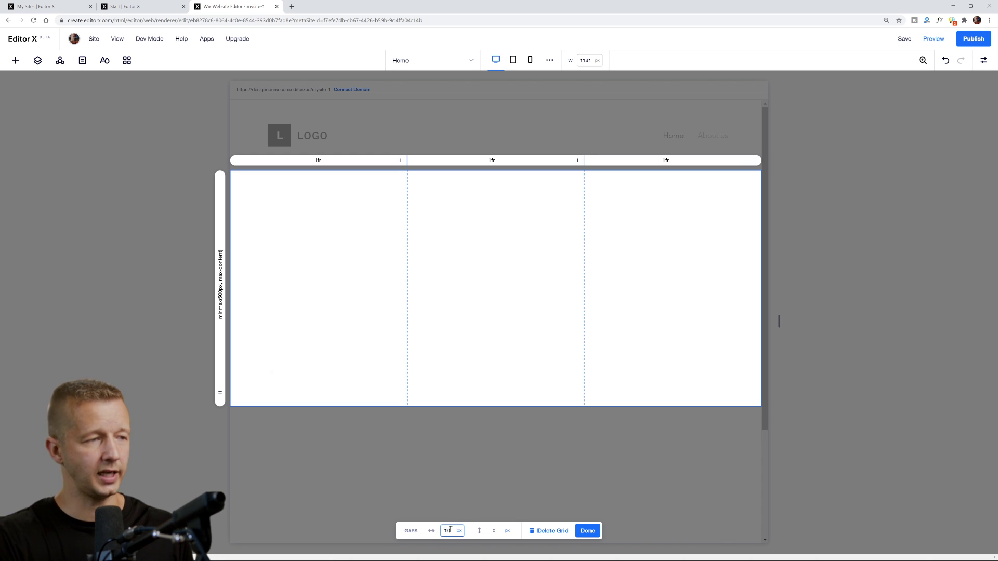
text(1)
key(Return)
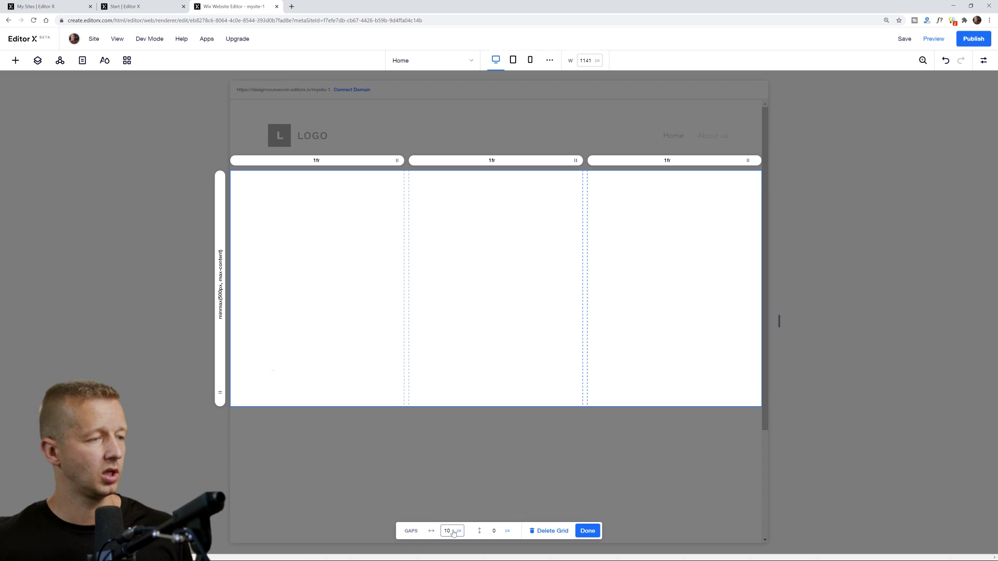
Set the horizontal gap between the grid columns to 8 px and finish editing the grid
double_click(453, 532)
text(8)
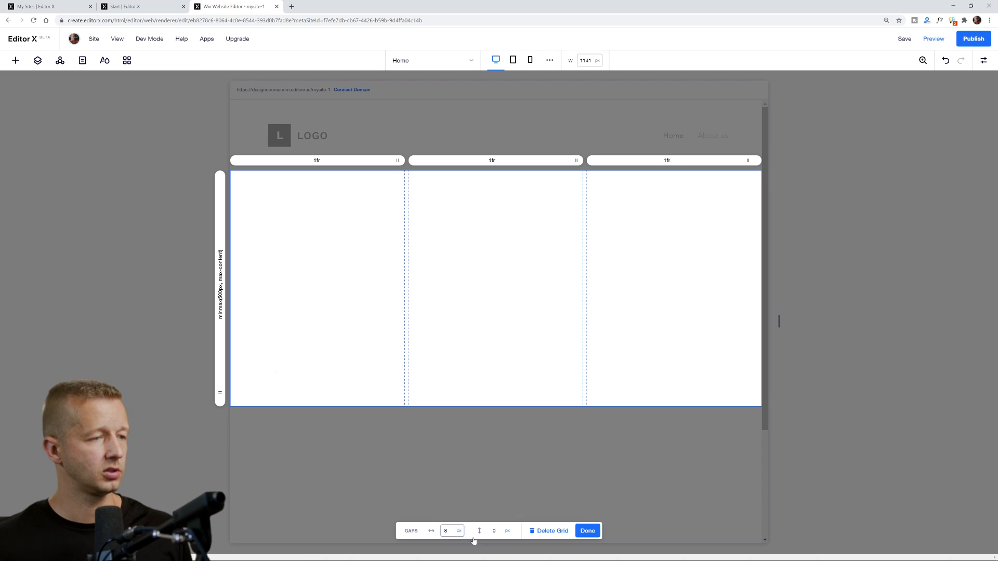
key(Return)
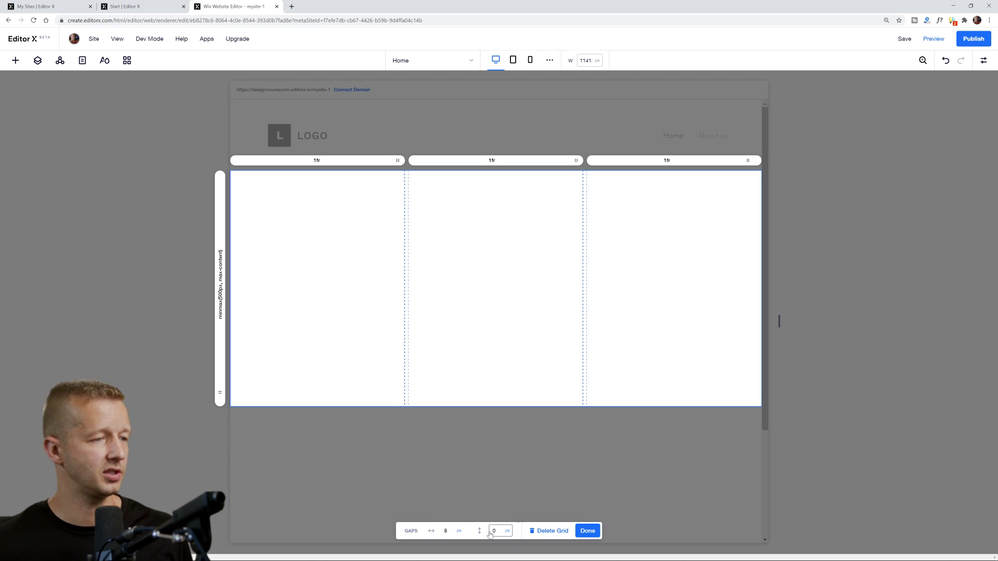
click(588, 531)
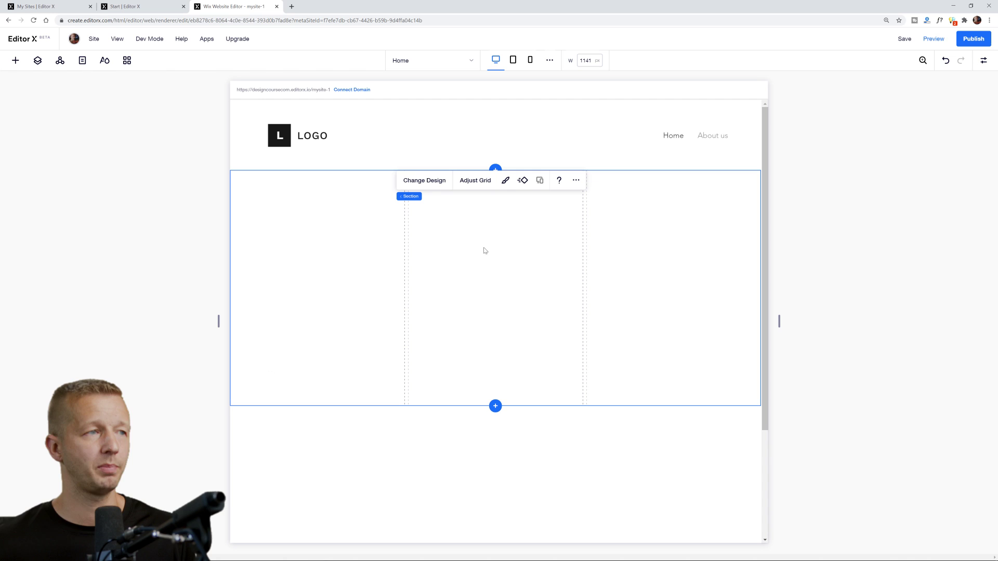
click(361, 253)
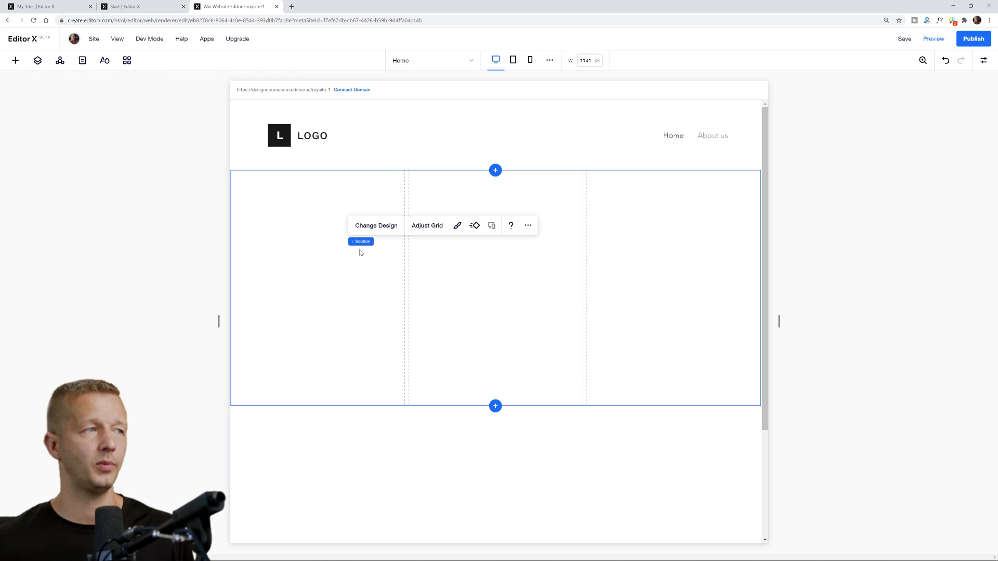
Add the snowy mountain landscape from the single images in the media library to the page
click(16, 62)
click(39, 101)
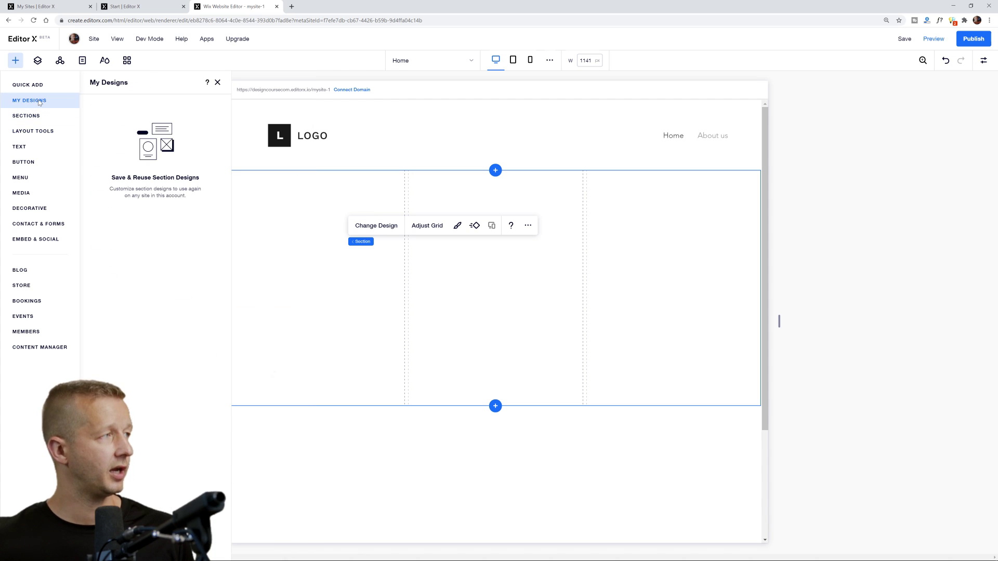
click(35, 90)
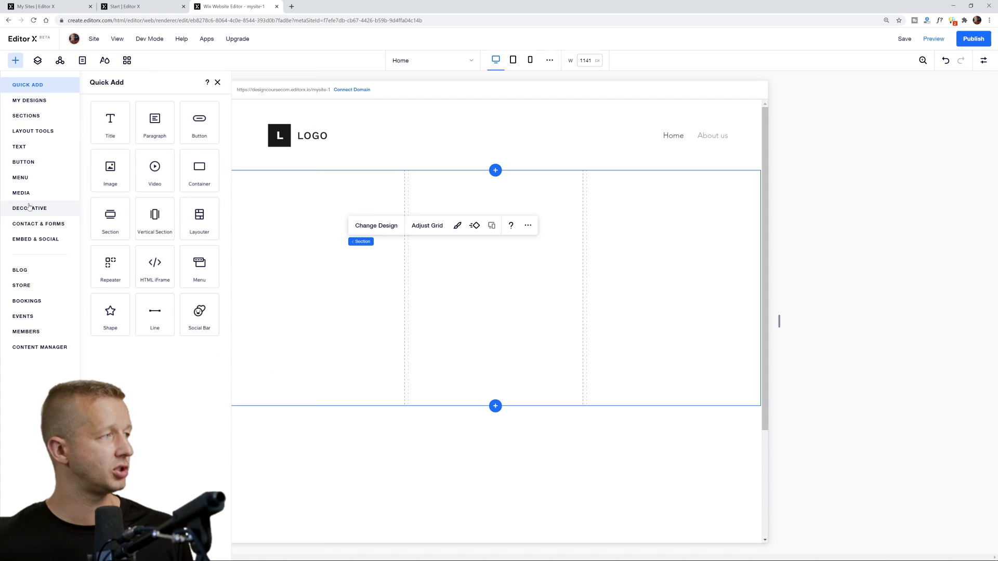
mouse_move(67, 200)
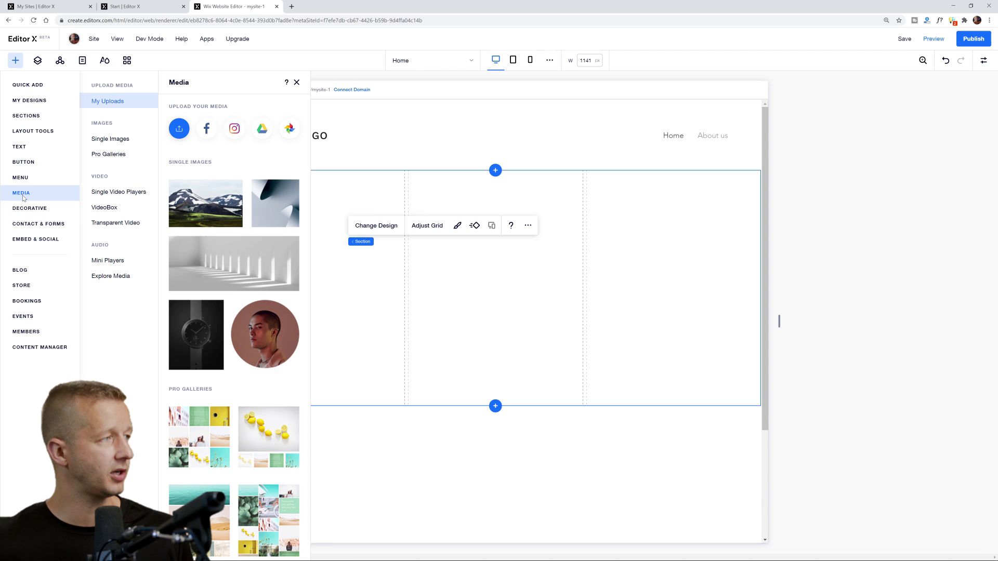
click(112, 139)
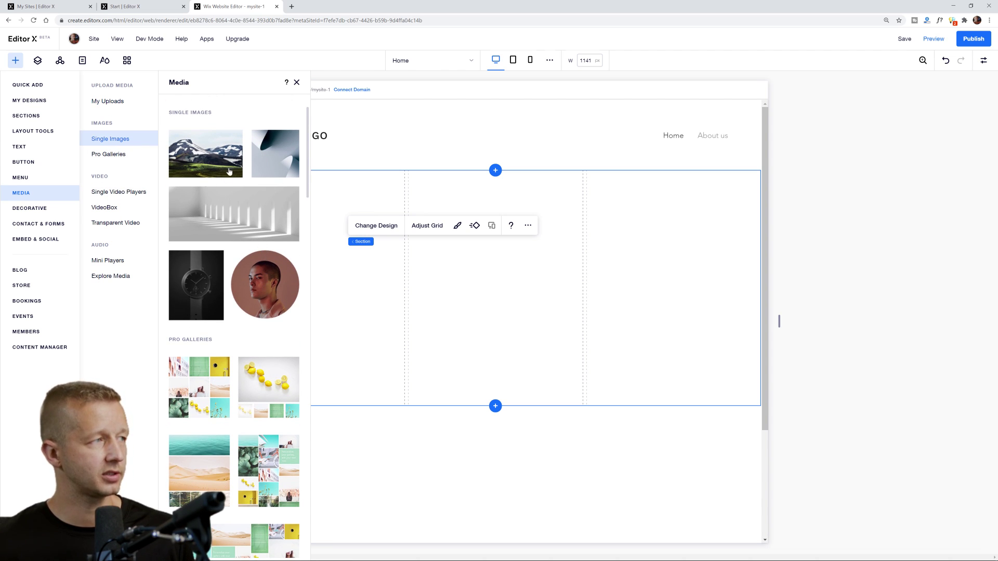
scroll(236, 165, up, 1)
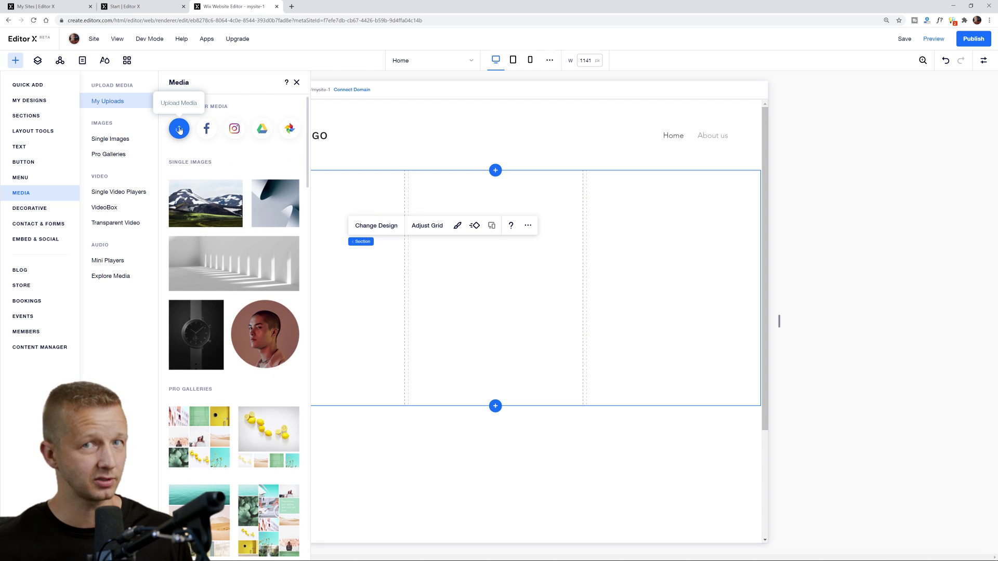
click(212, 219)
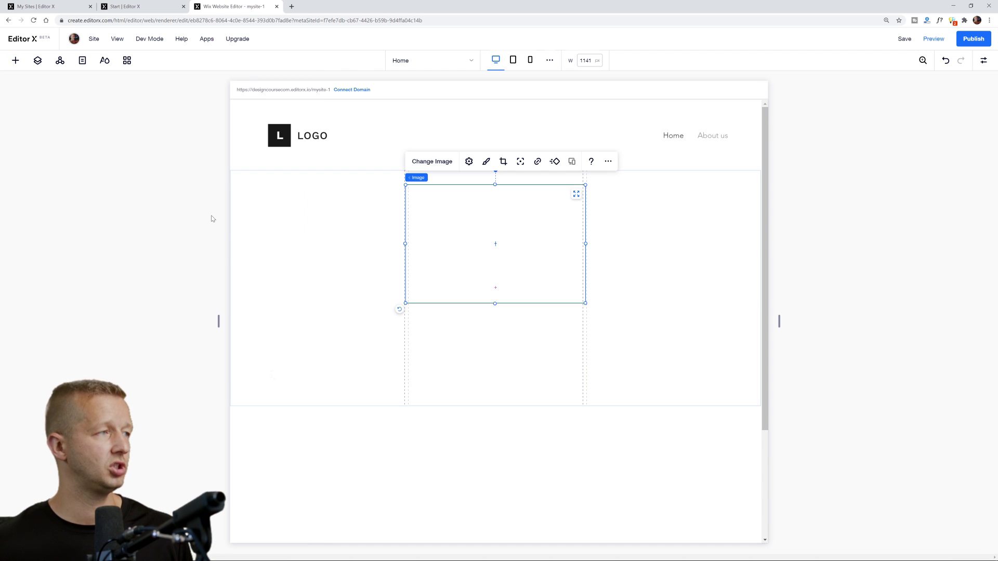
Move the mountain image into the section's first column, shrink it to fit, and stretch it to fill the cell
drag(478, 238, 310, 250)
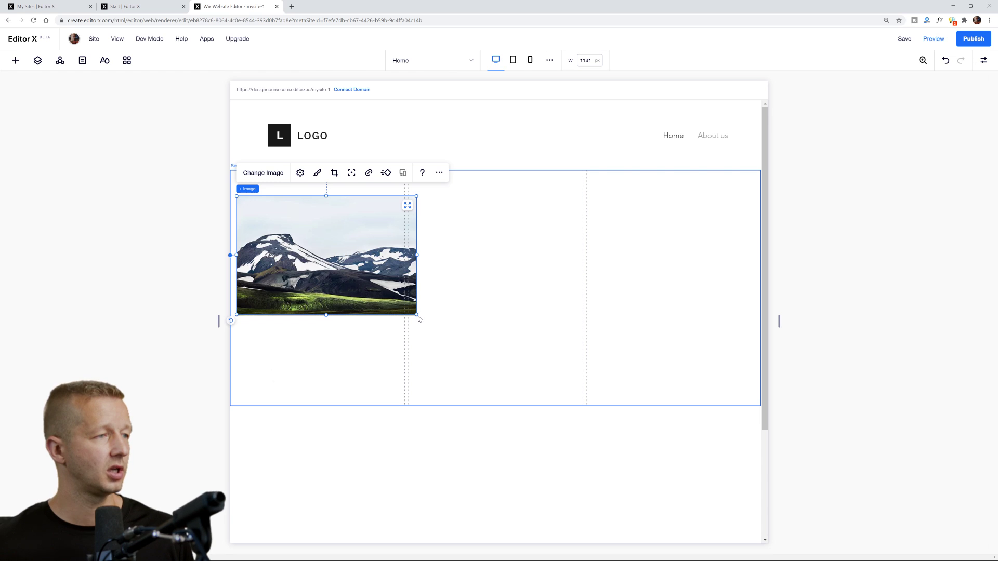
drag(417, 315, 399, 304)
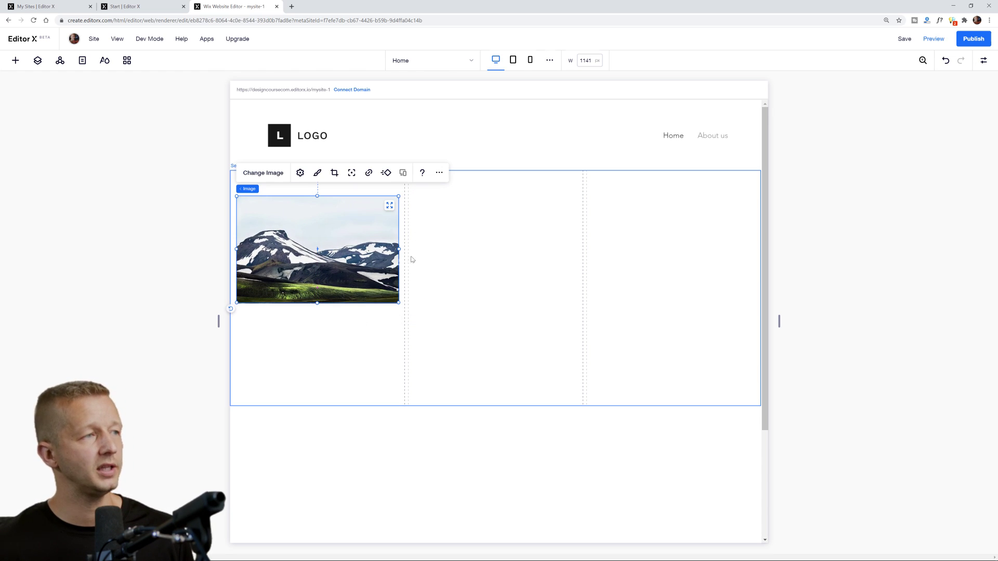
click(389, 206)
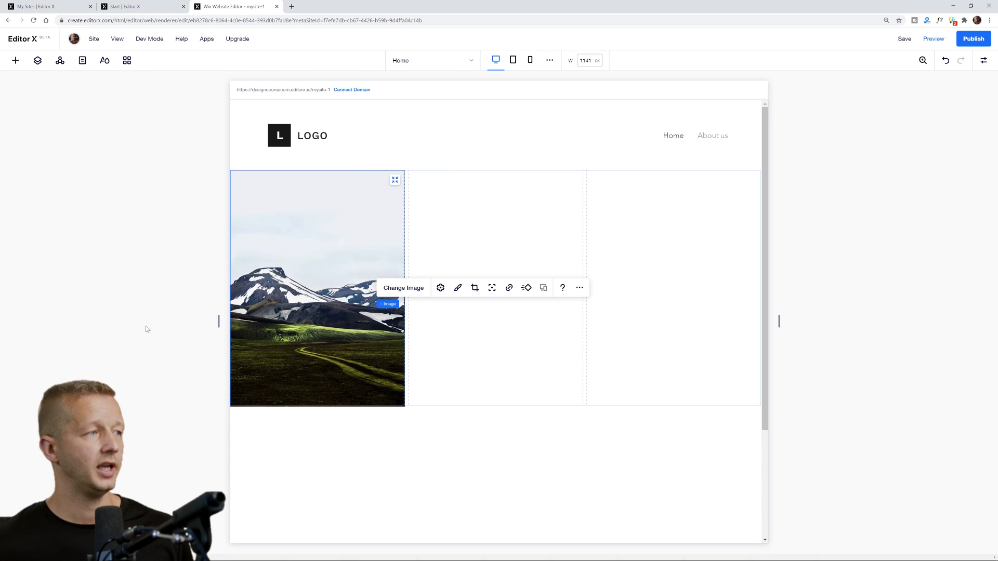
click(147, 329)
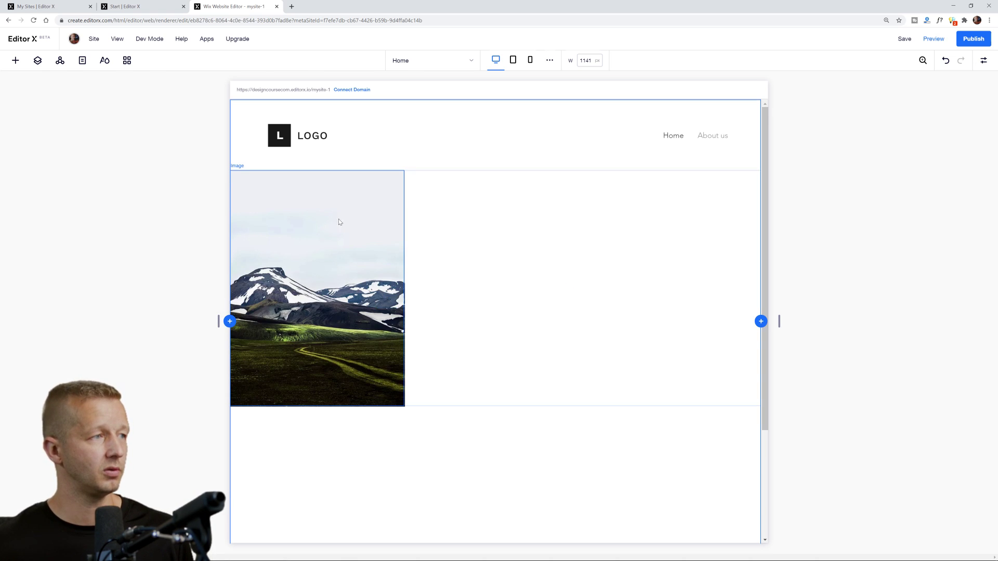
Unstretch the mountain image, move it across the first two columns, and stretch it to fill both
click(369, 234)
click(394, 183)
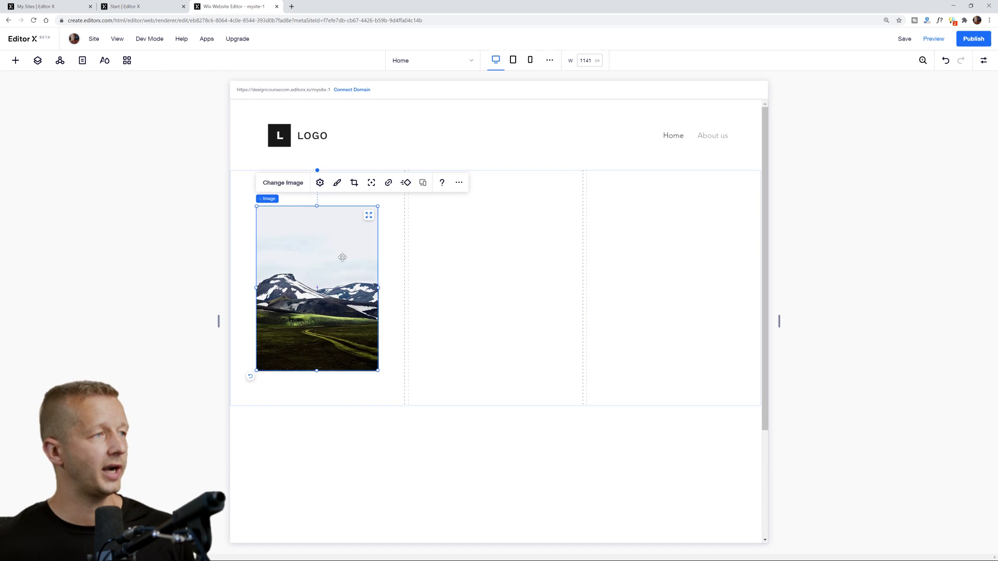
drag(343, 260, 415, 262)
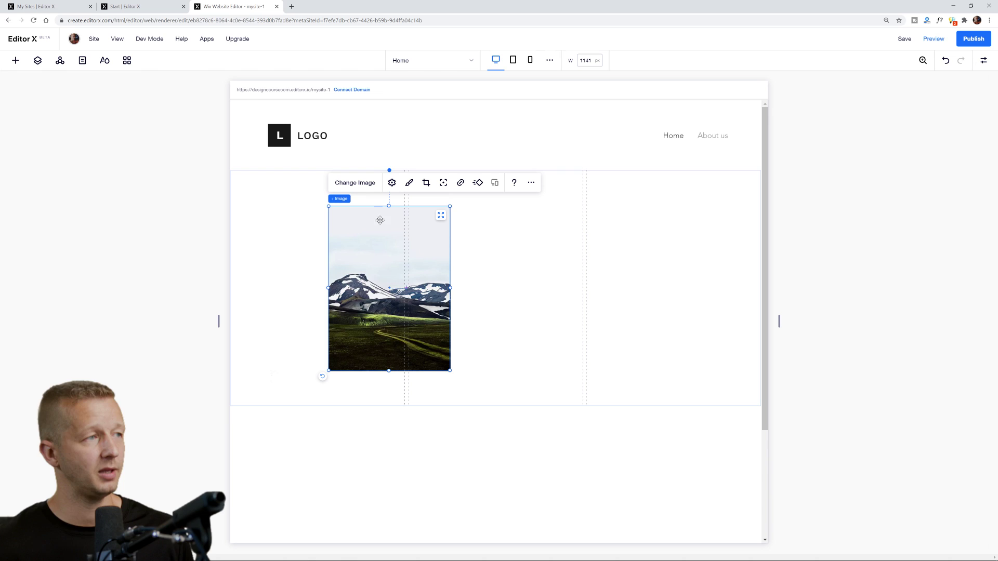
click(441, 215)
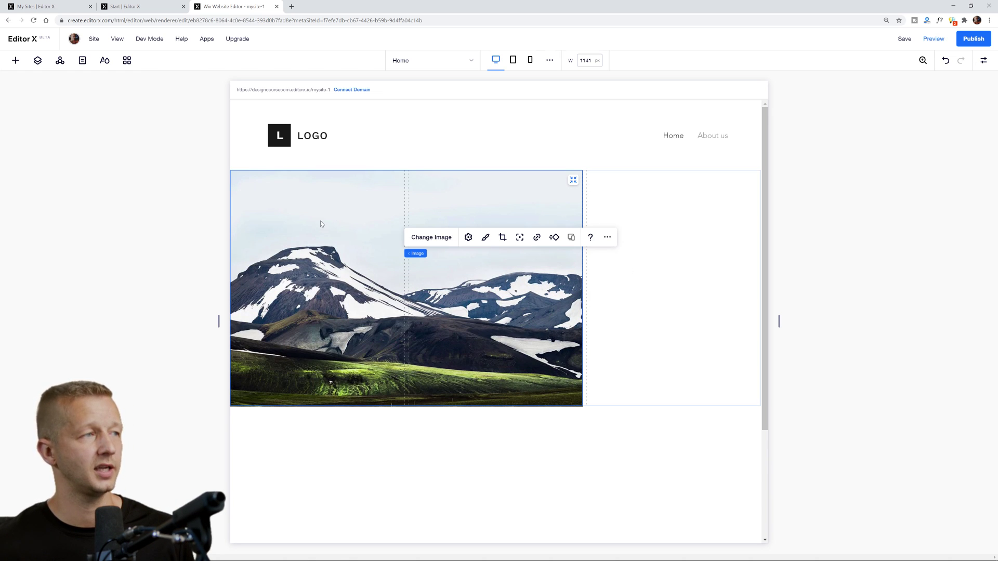
click(167, 225)
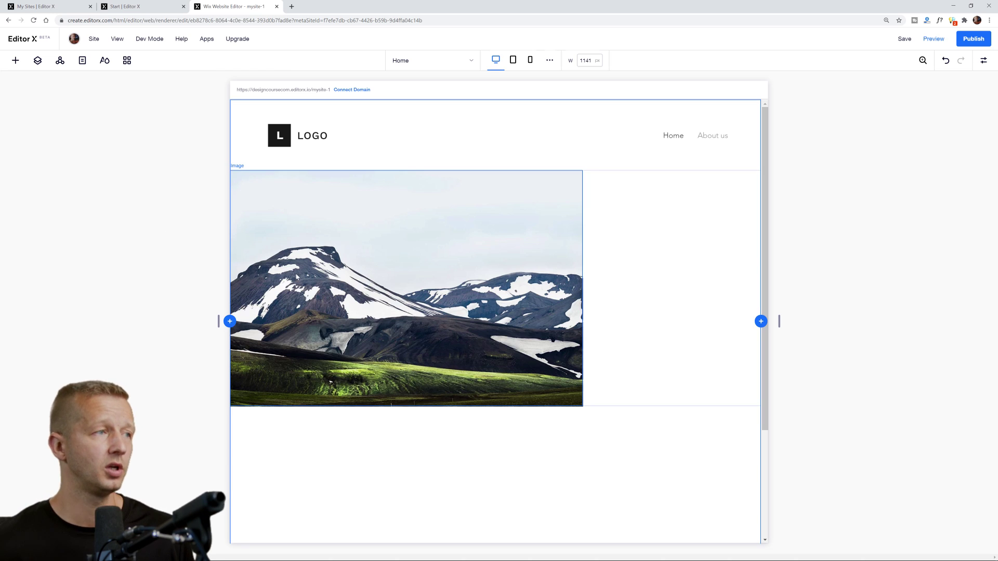
Unstretch the mountain image, shrink it back inside the first column, and stretch it to fill only that cell
click(422, 221)
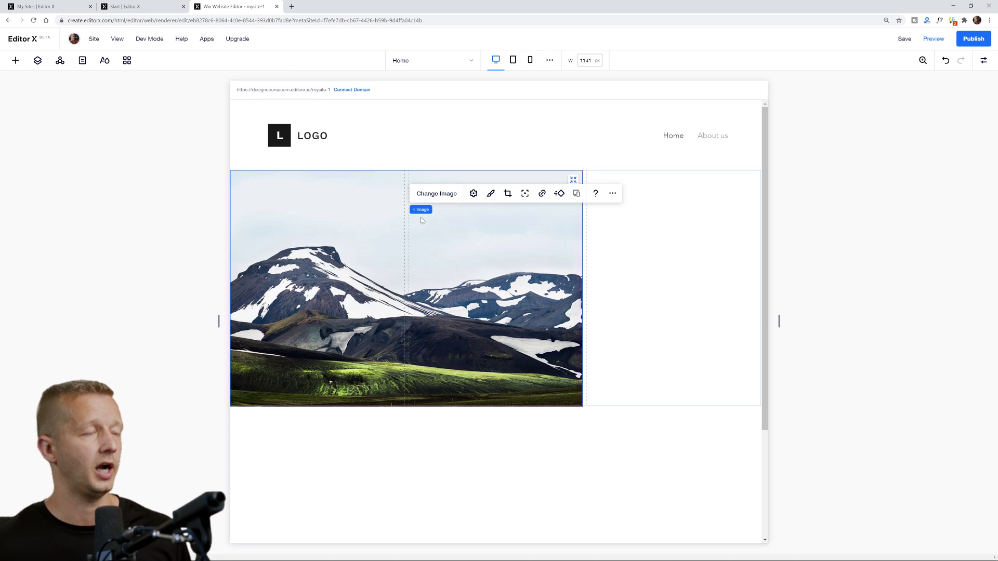
click(574, 179)
drag(439, 226, 407, 225)
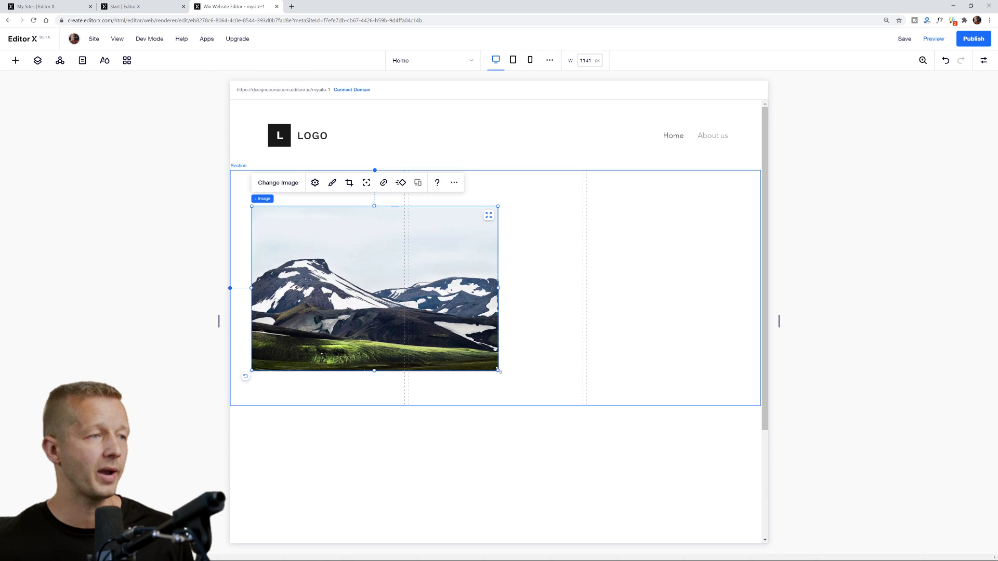
drag(499, 371, 392, 300)
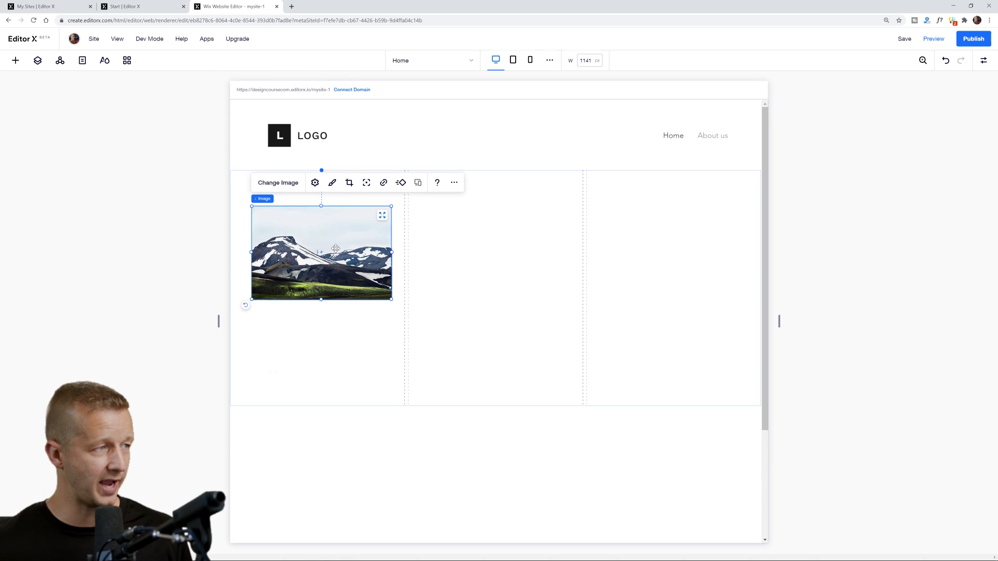
click(382, 215)
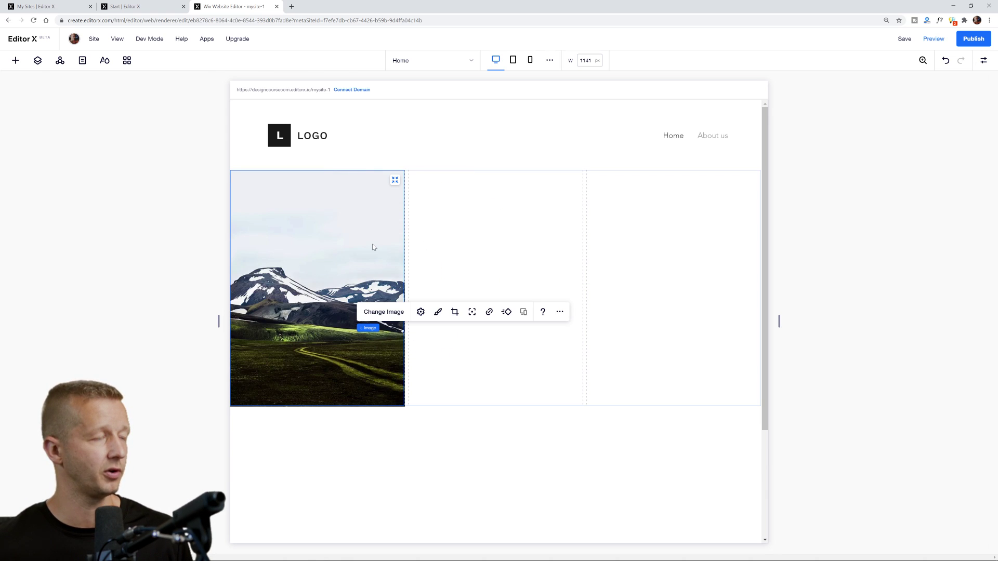
Add the grey-blue abstract single image to the section's second column and stretch it to fill the cell
click(497, 325)
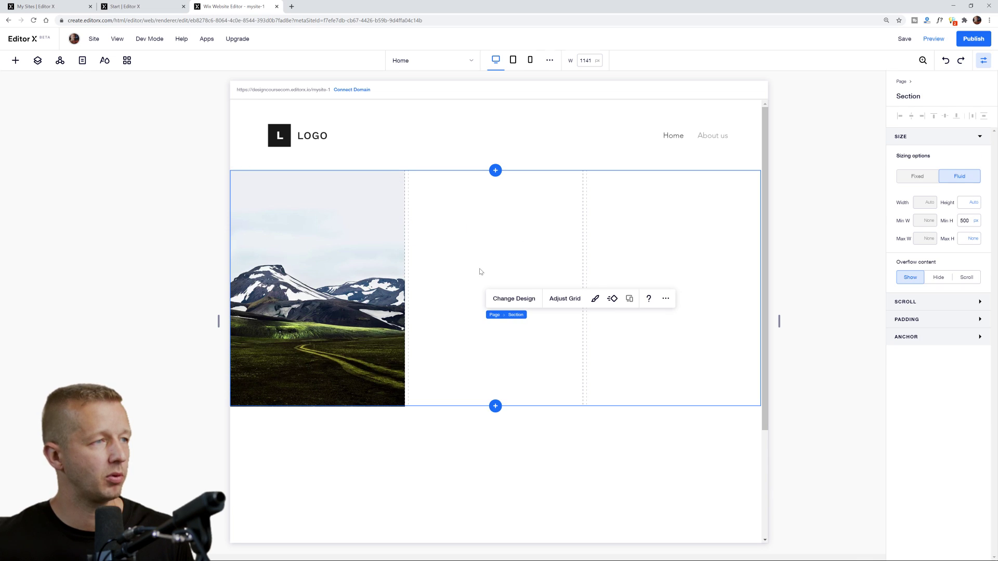
click(16, 60)
click(122, 152)
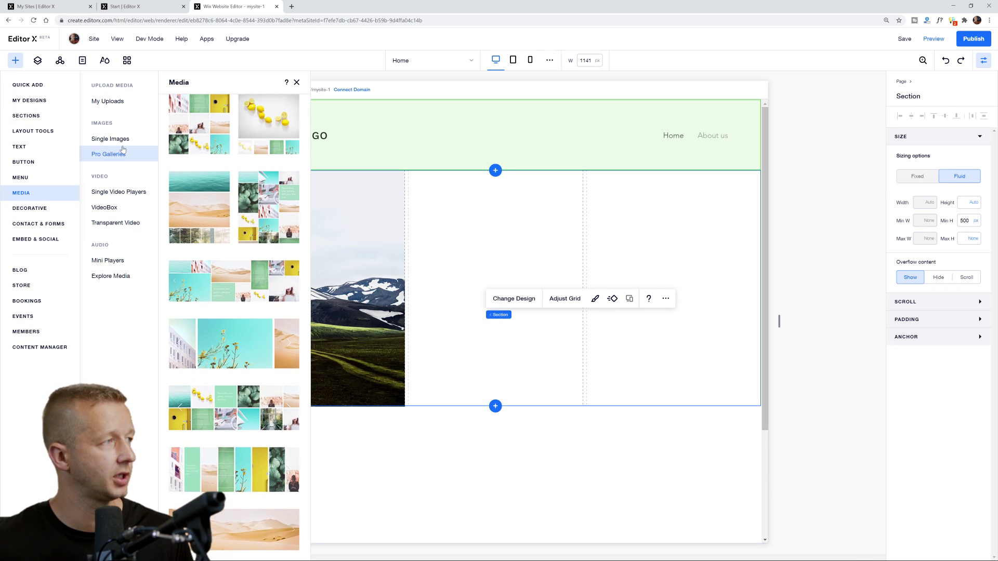
click(110, 138)
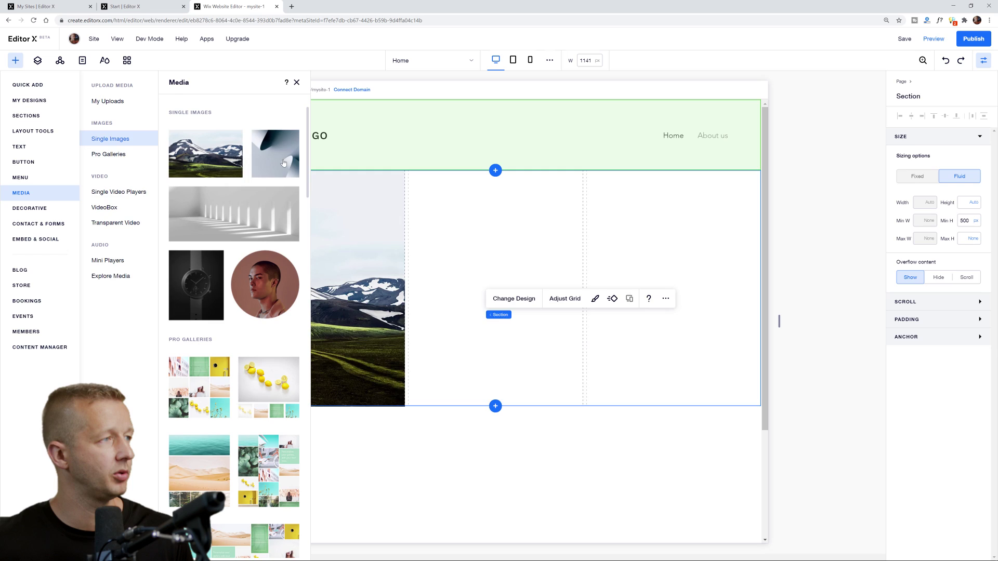
click(282, 162)
click(556, 201)
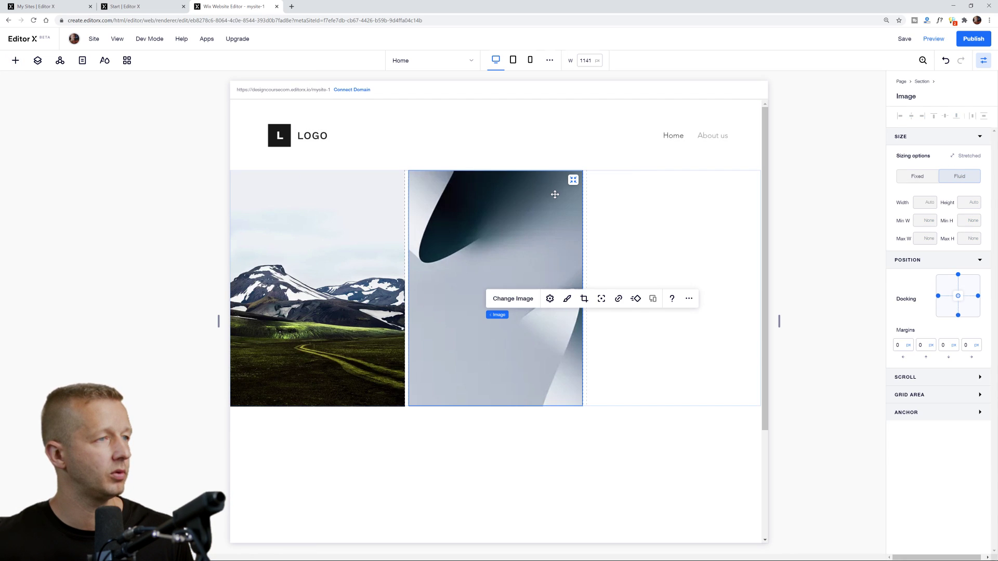
Add the black watch single image to the section's third column and stretch it to fill the cell
click(649, 255)
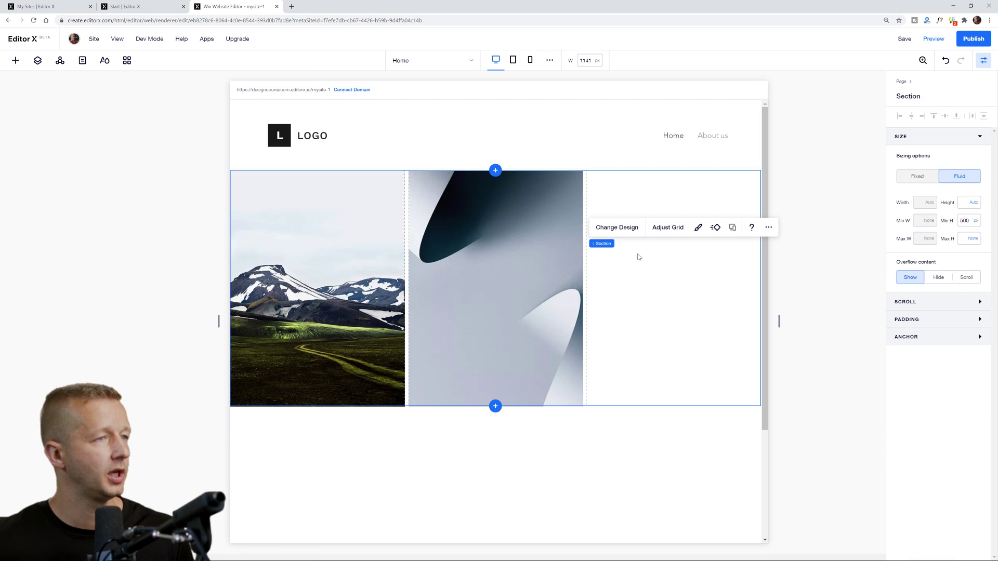
click(16, 60)
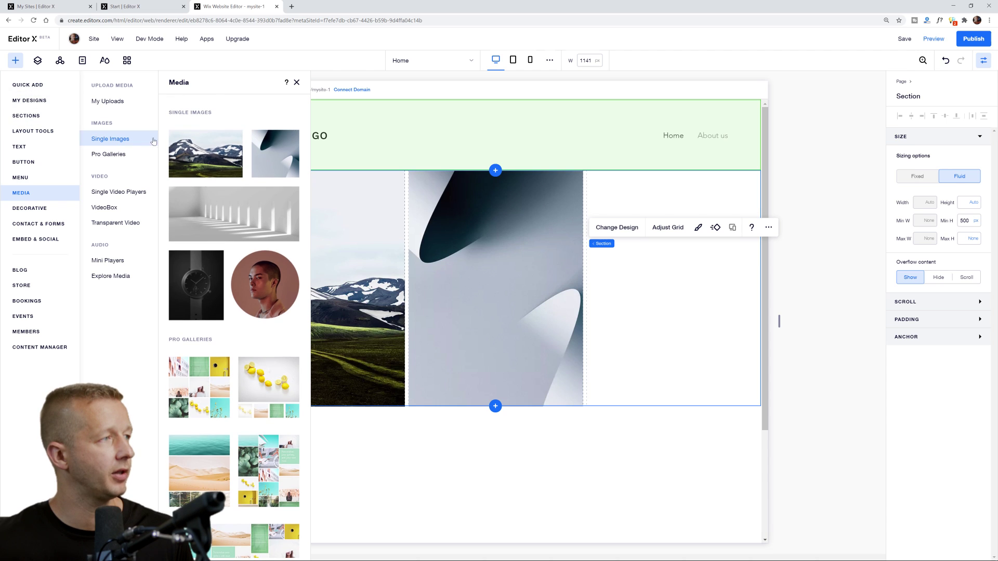
drag(194, 272, 678, 236)
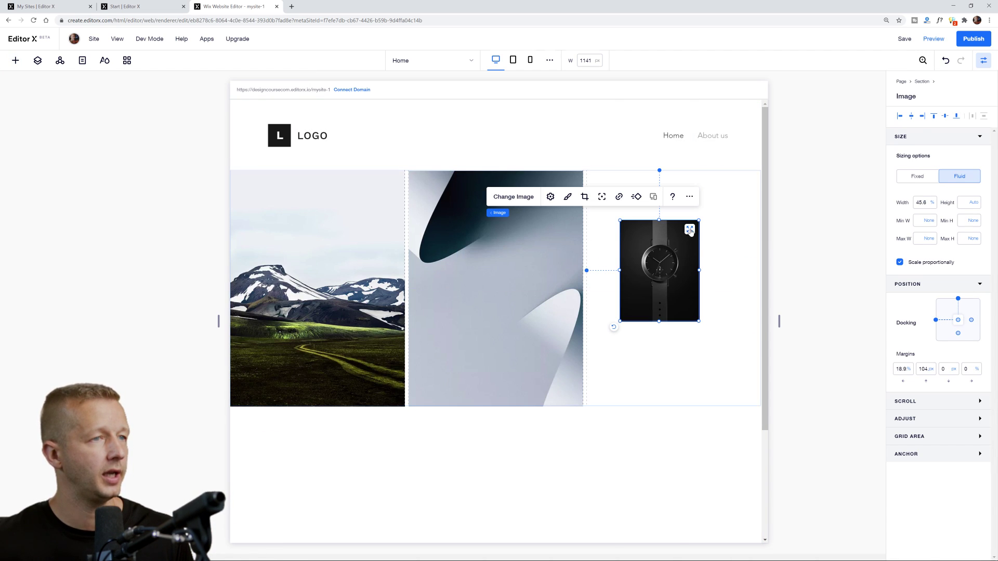
click(690, 229)
click(829, 298)
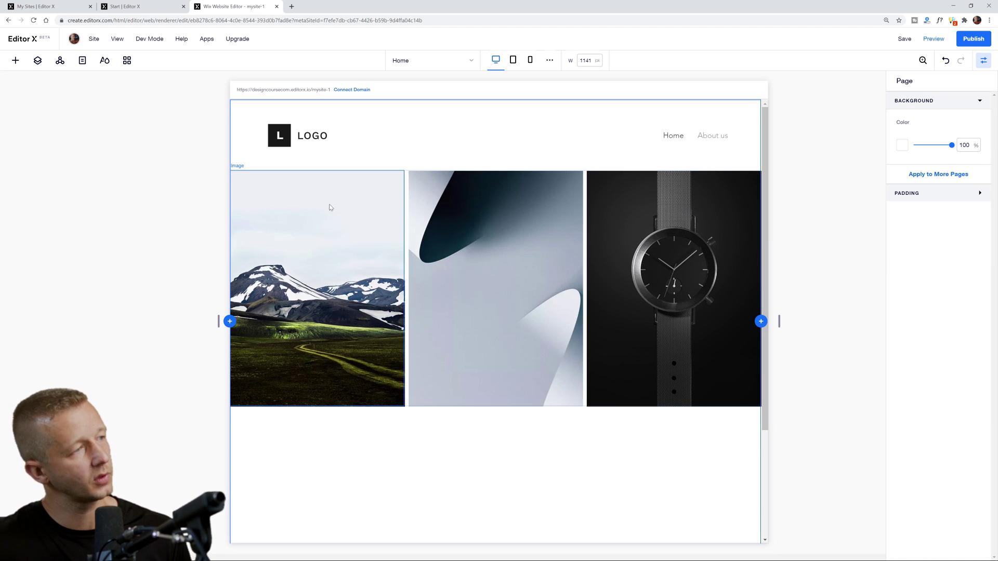
click(480, 249)
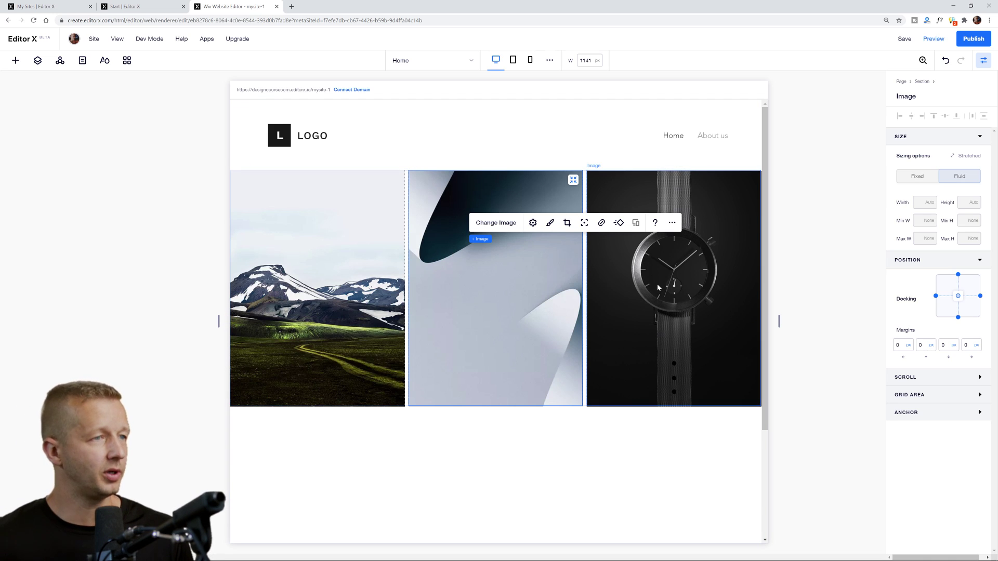
click(141, 220)
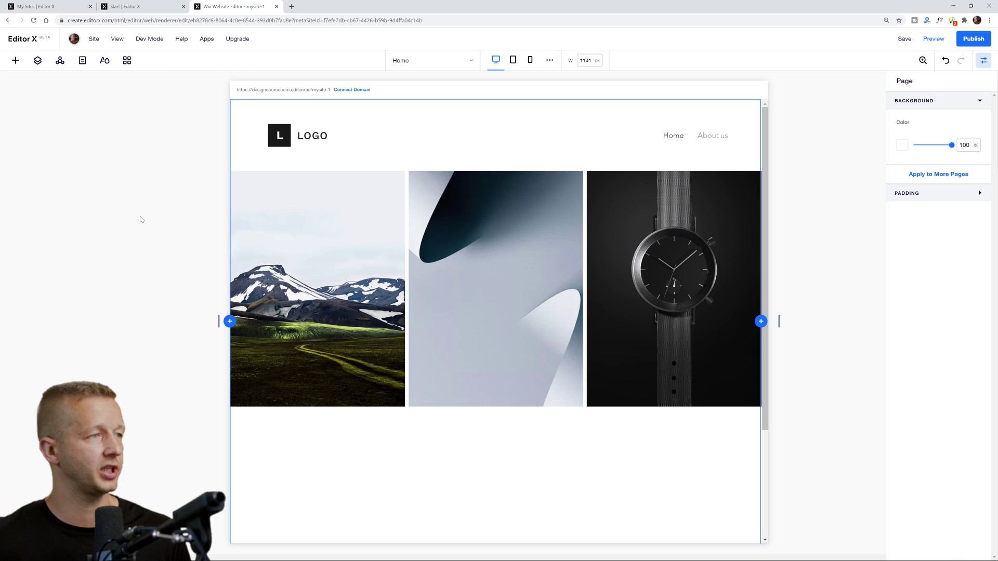
Add a title text element and place it over the upper part of the mountain image
click(15, 61)
click(293, 220)
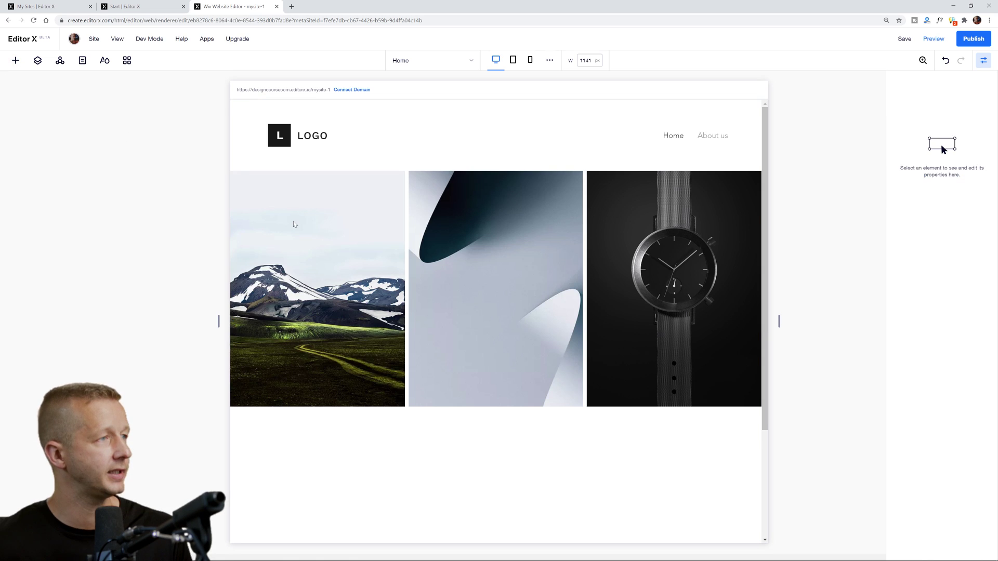
drag(458, 320, 273, 201)
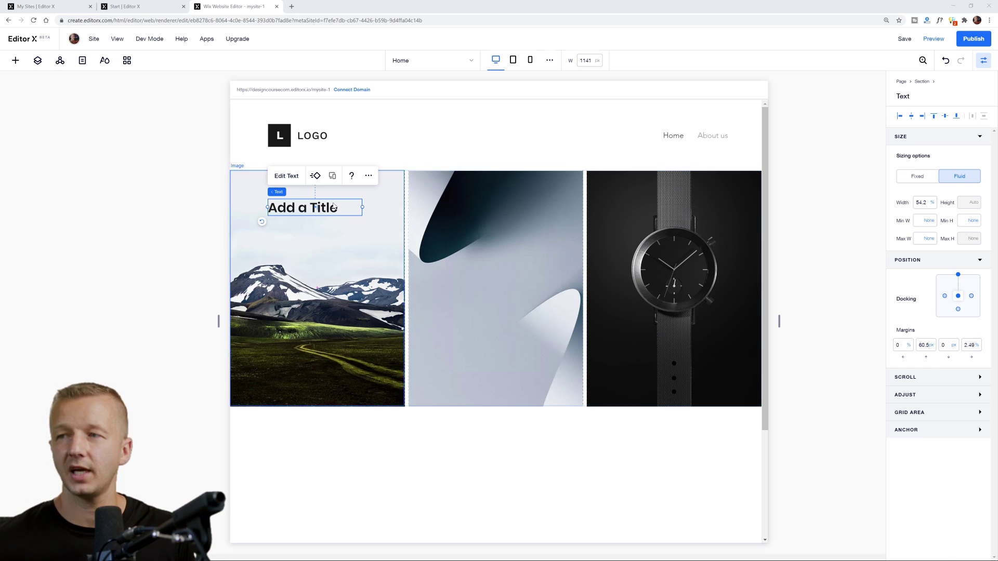
Replace the title's placeholder text with "It's really serious"
double_click(300, 209)
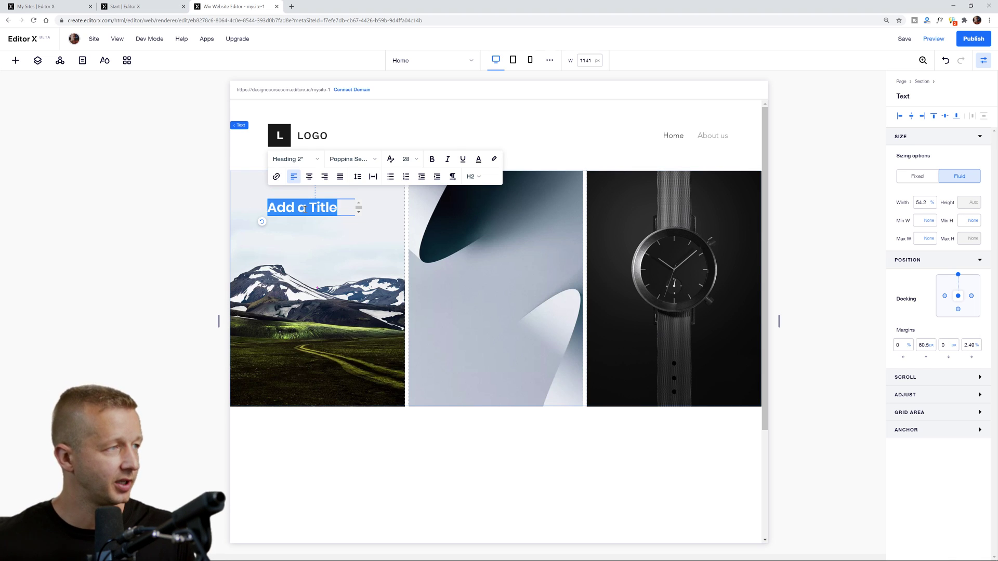
text(It's really )
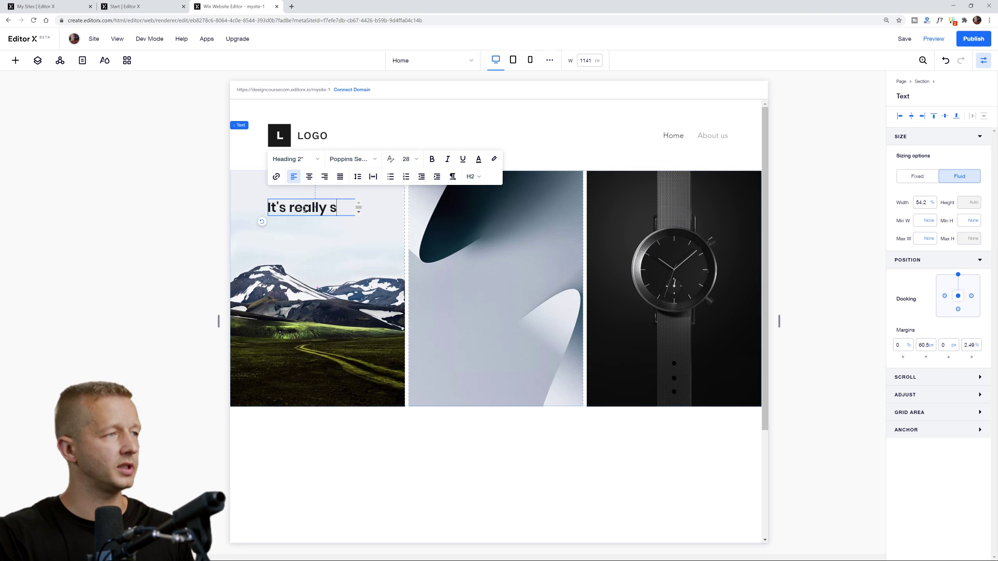
text(serious)
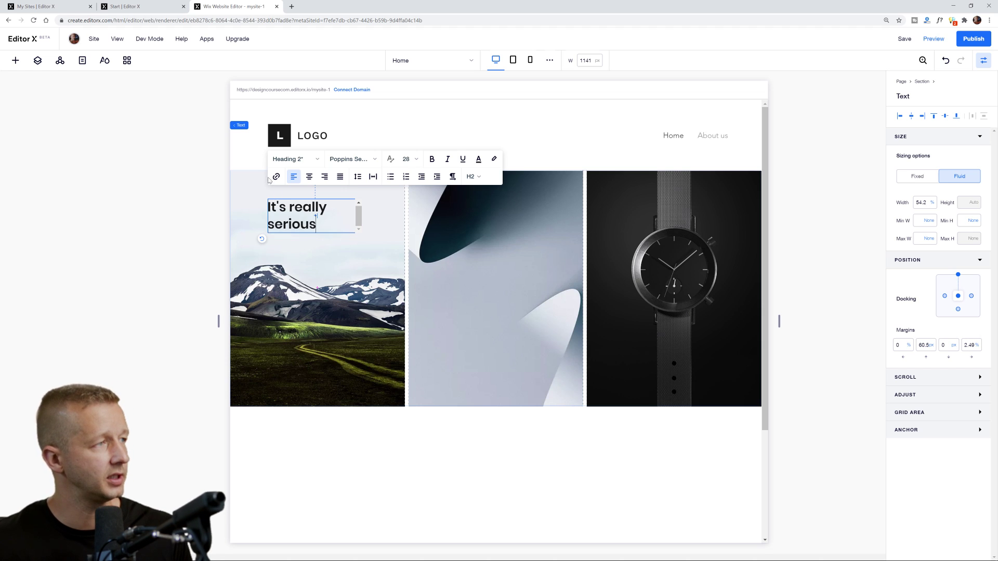
click(170, 192)
Widen the title's text box into the second column, to about 81.5% width
click(360, 228)
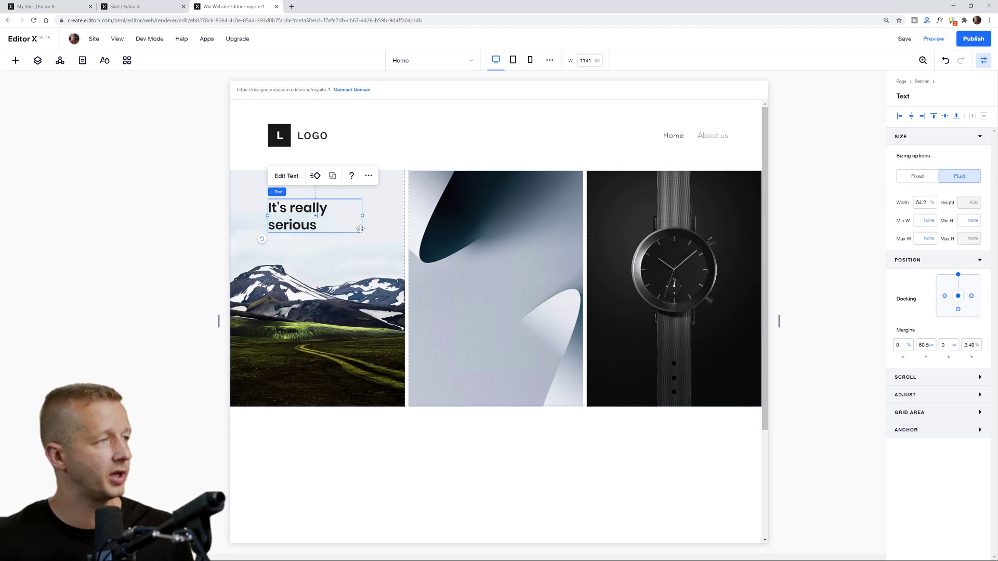
drag(360, 228, 556, 218)
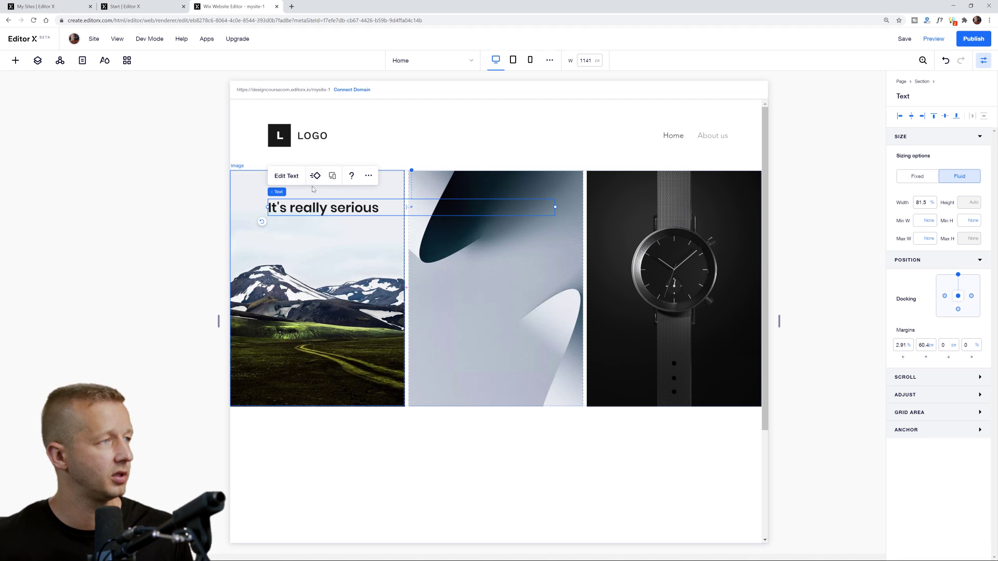
Set the font size of the "It's really serious" title to 72
click(287, 177)
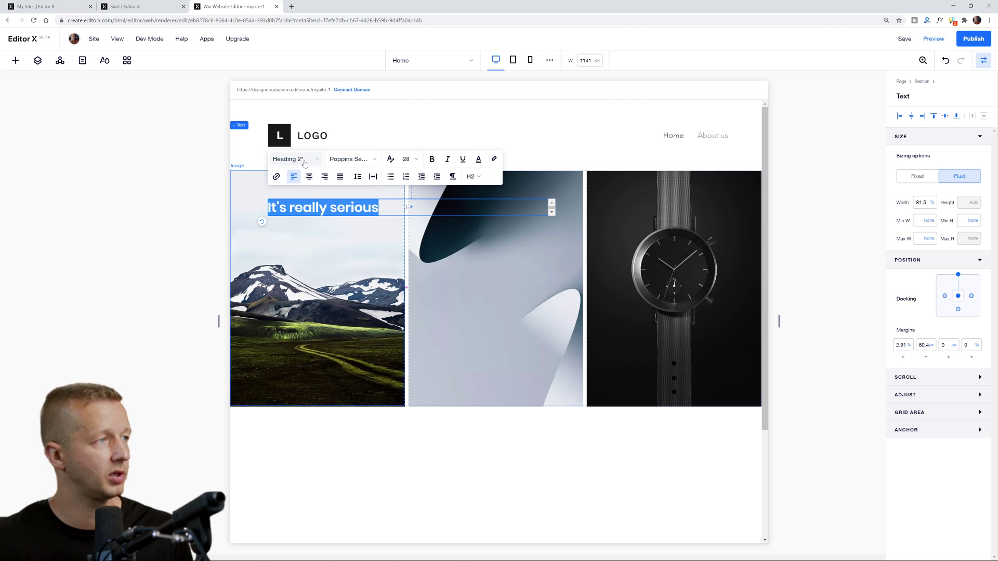
click(419, 163)
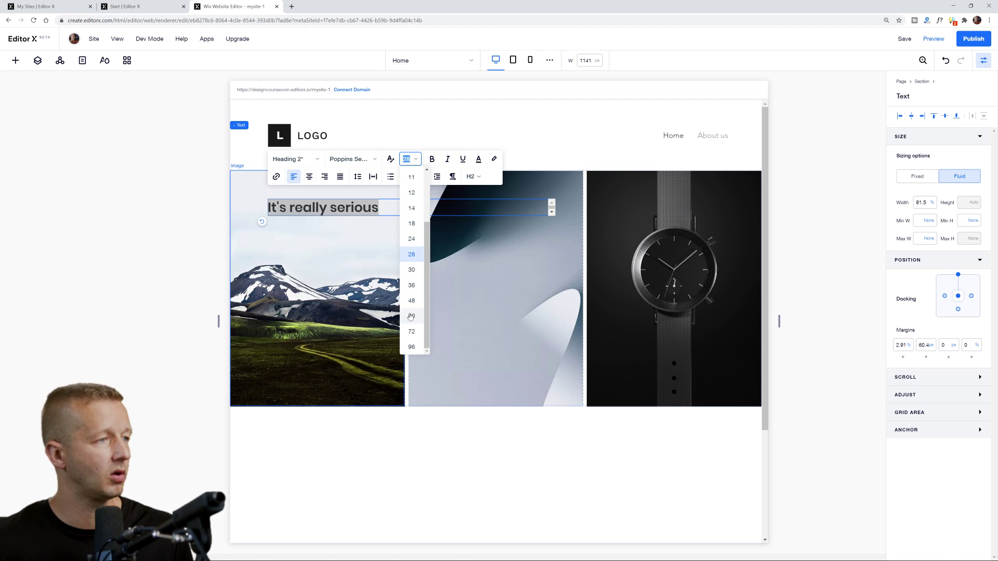
click(412, 333)
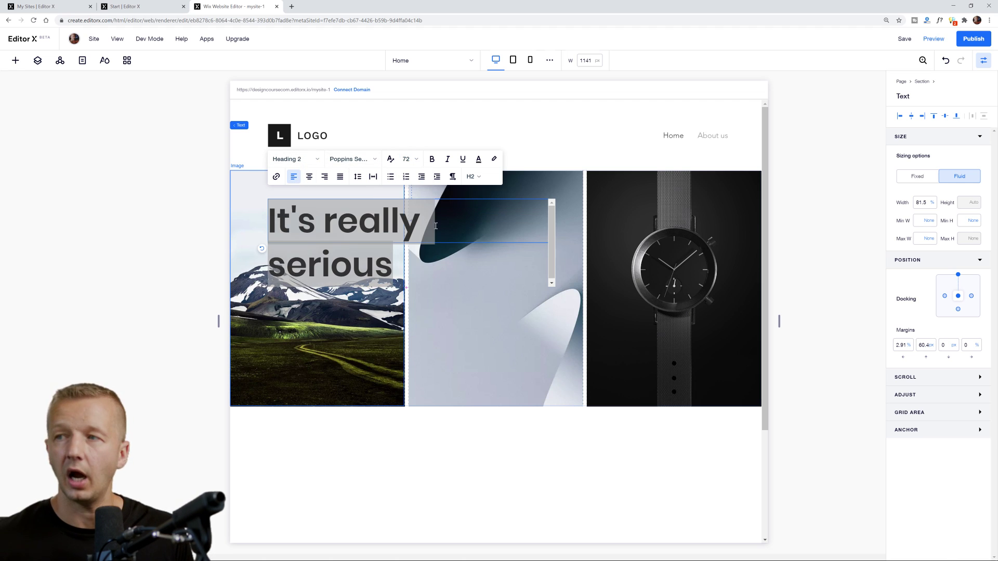
click(554, 262)
click(167, 212)
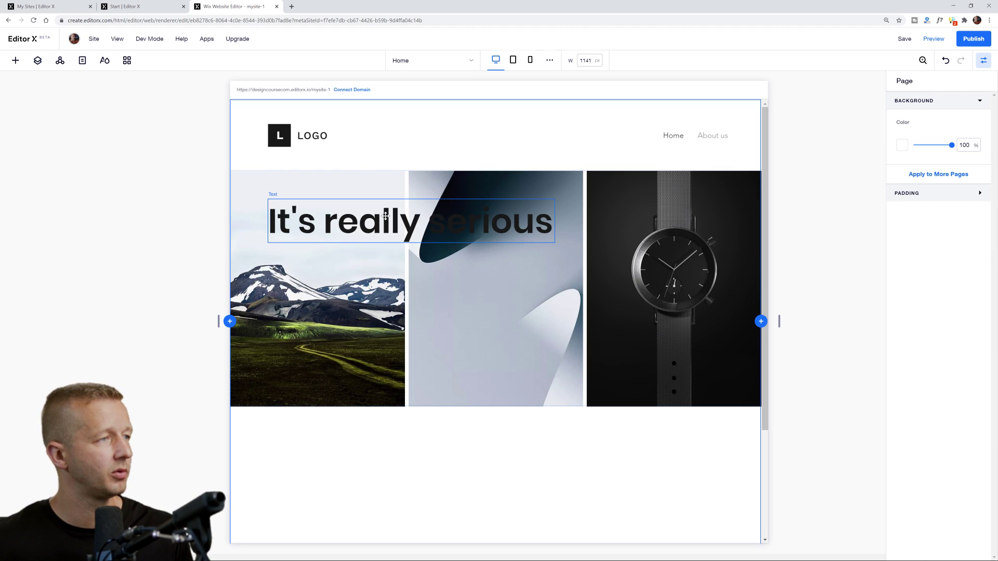
click(504, 230)
mouse_move(487, 223)
mouse_down()
mouse_move(471, 223)
mouse_move(487, 223)
mouse_up()
click(163, 232)
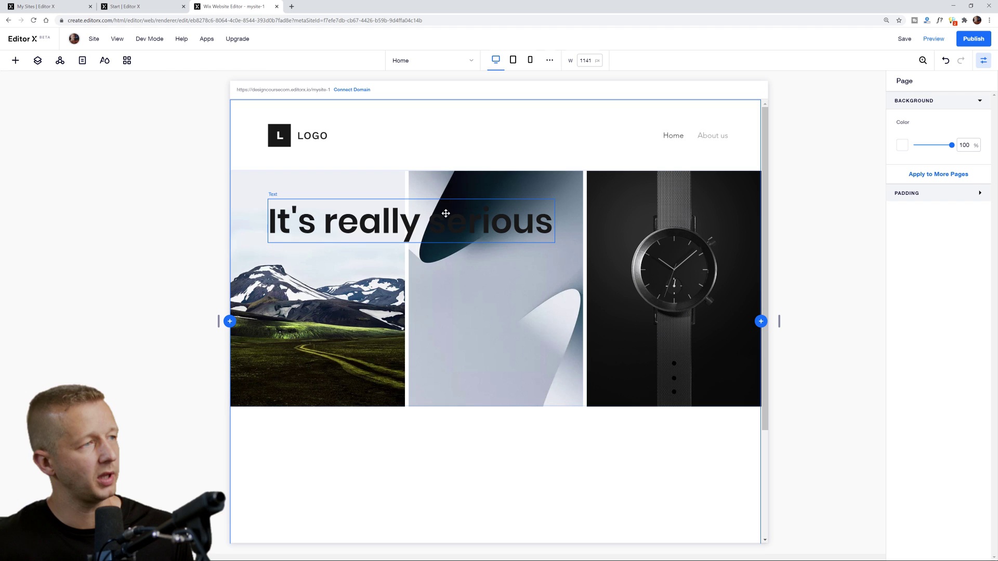
click(461, 282)
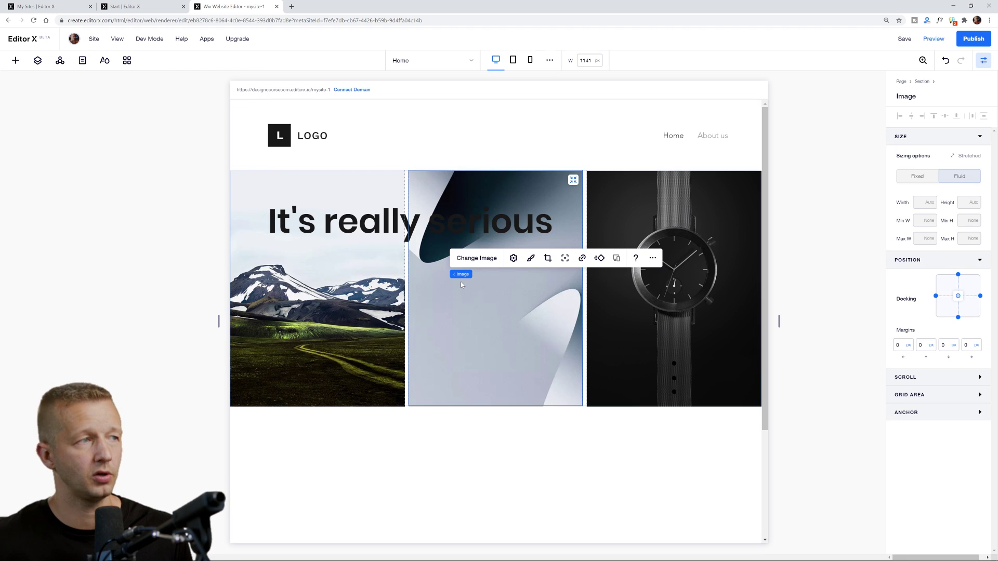
double_click(507, 302)
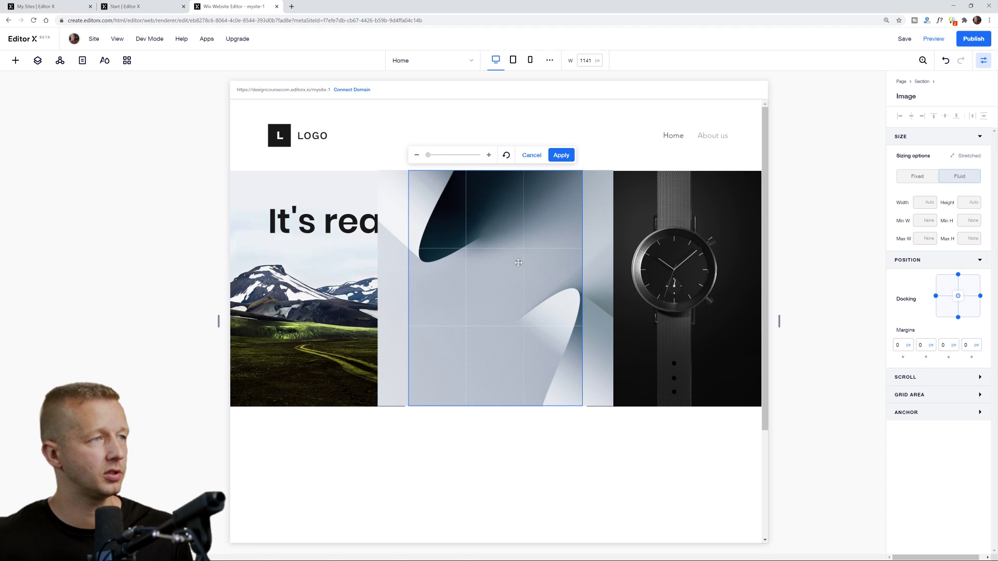
drag(490, 211, 475, 233)
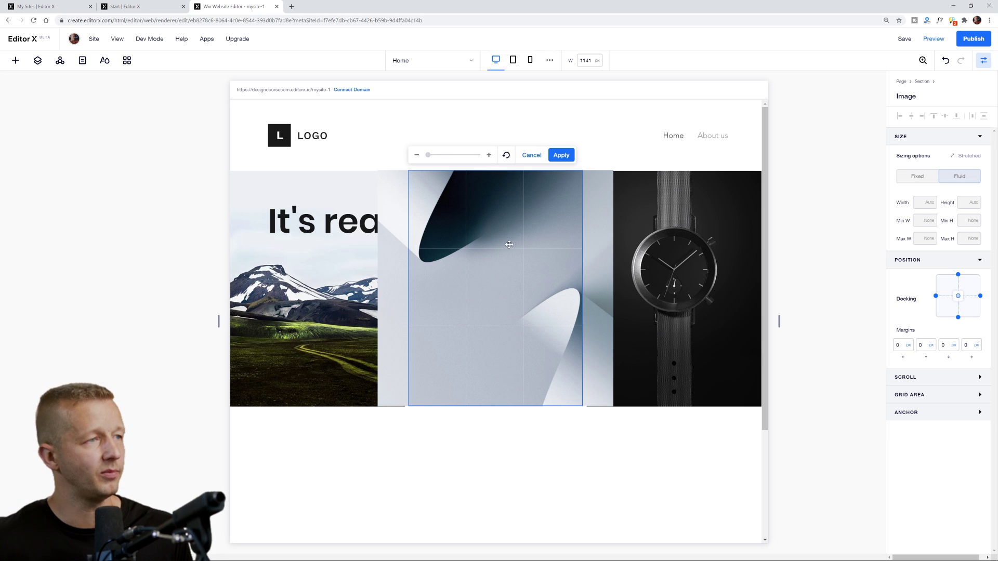
key(Escape)
Turn off stretching for the middle column's abstract image and resize it proportionally to fill the cell, at about 99.8% width
click(522, 282)
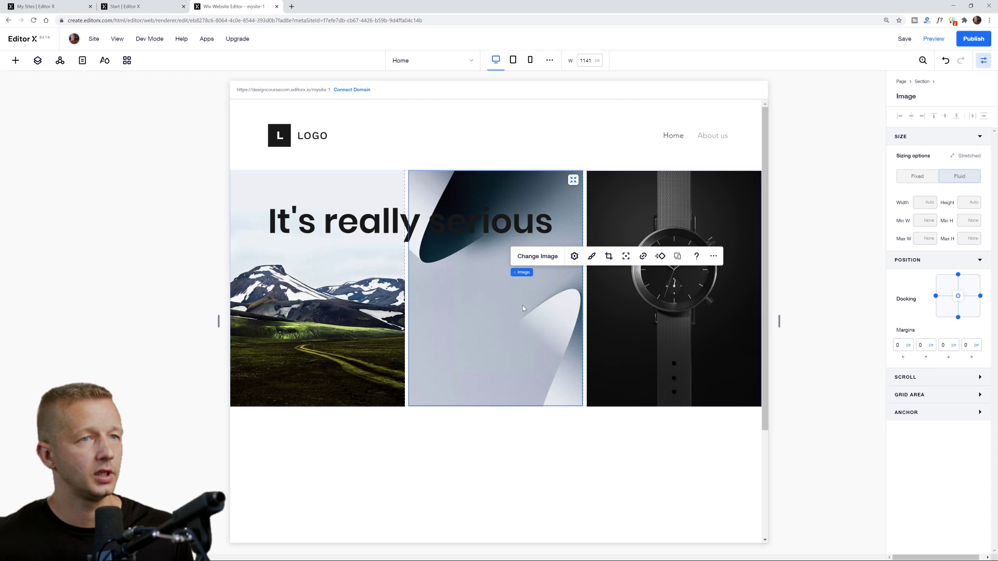
click(538, 285)
click(543, 321)
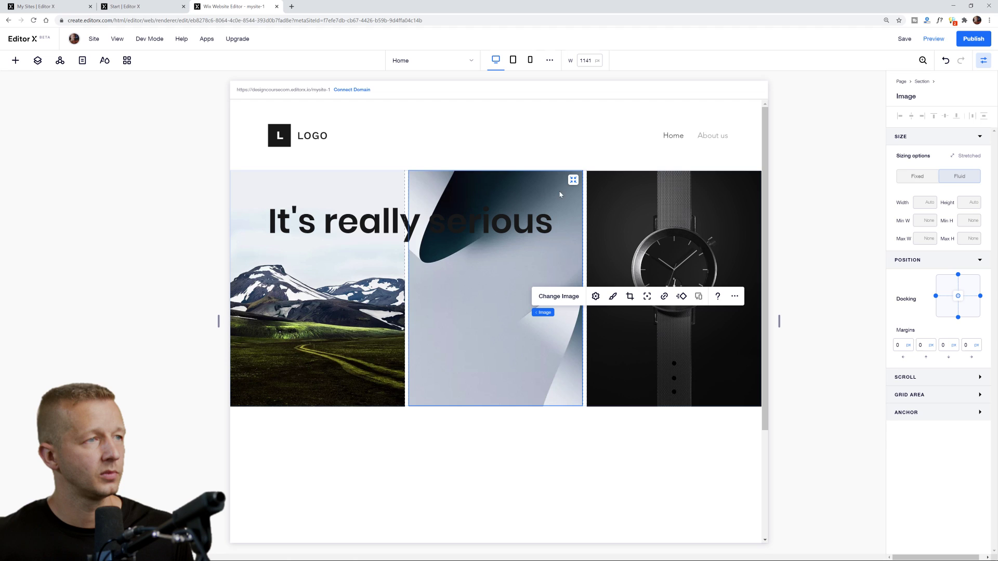
click(574, 180)
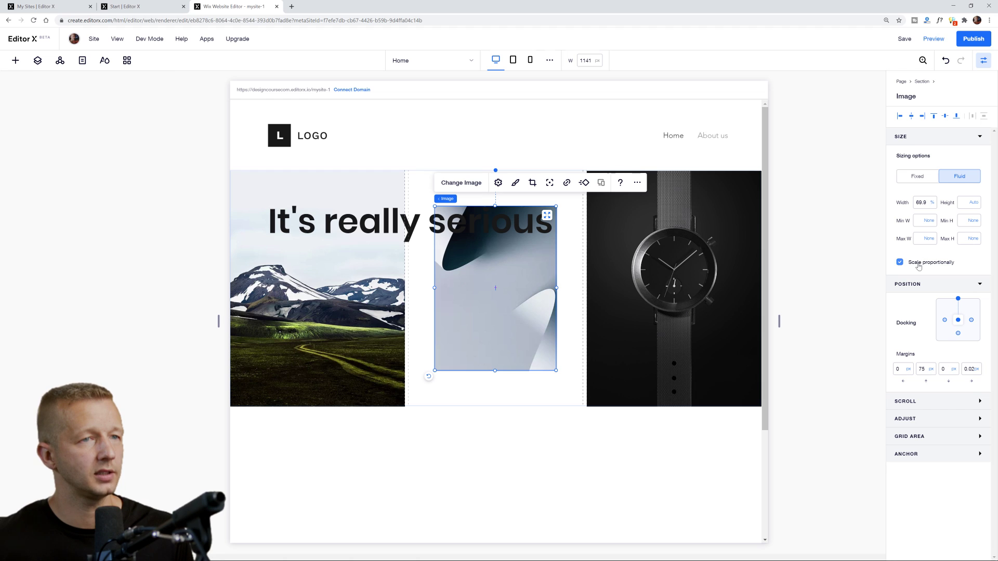
drag(557, 206, 583, 171)
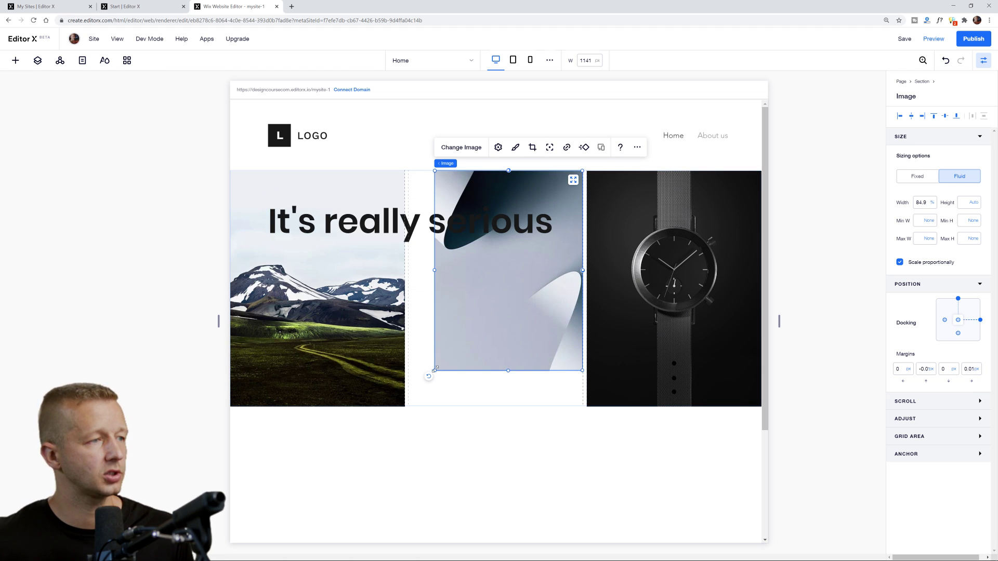
drag(435, 371, 409, 405)
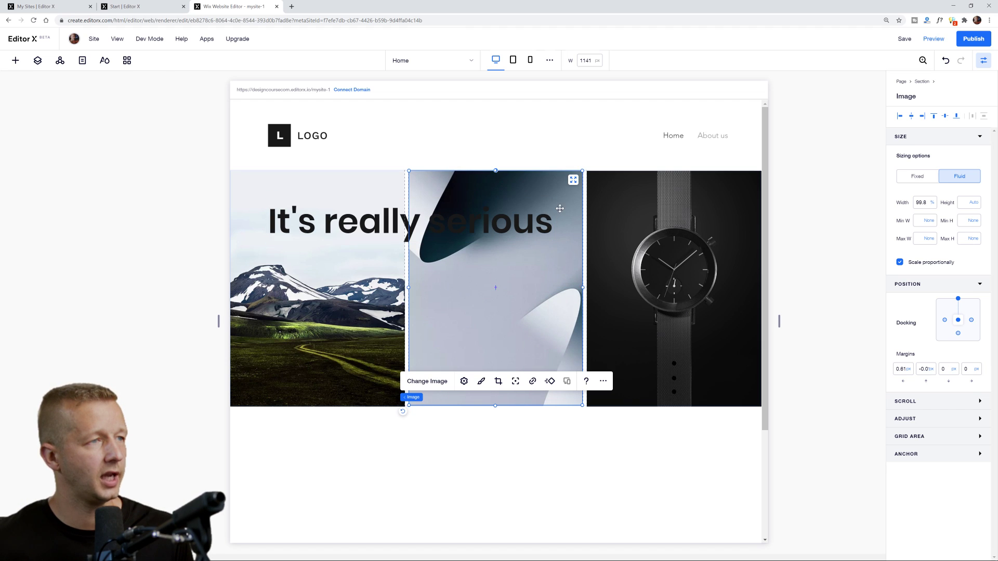
Zoom in on the middle image's crop, shift the picture so its dark shape moves away from behind the title, and apply it
double_click(556, 272)
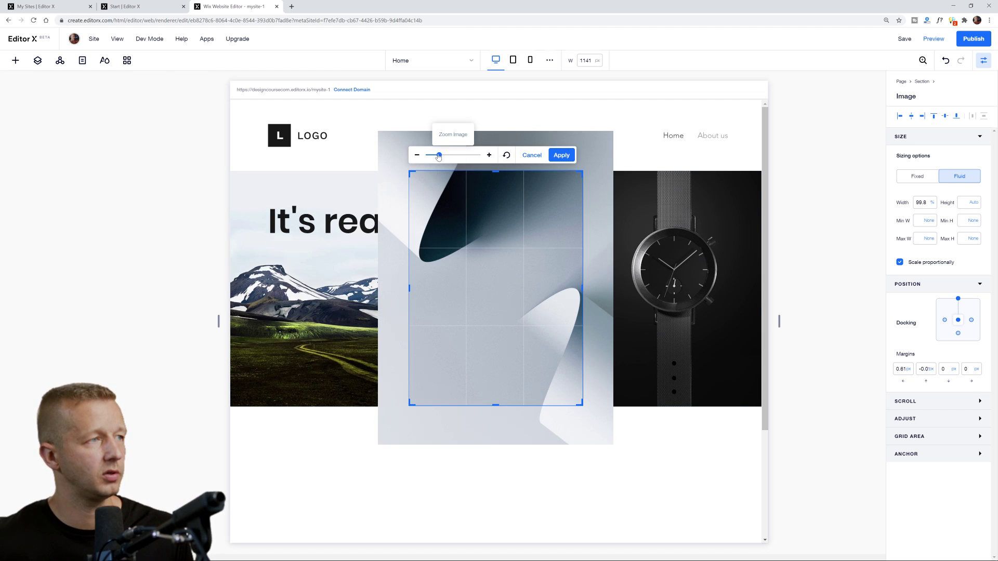
drag(439, 156, 456, 156)
drag(632, 270, 635, 215)
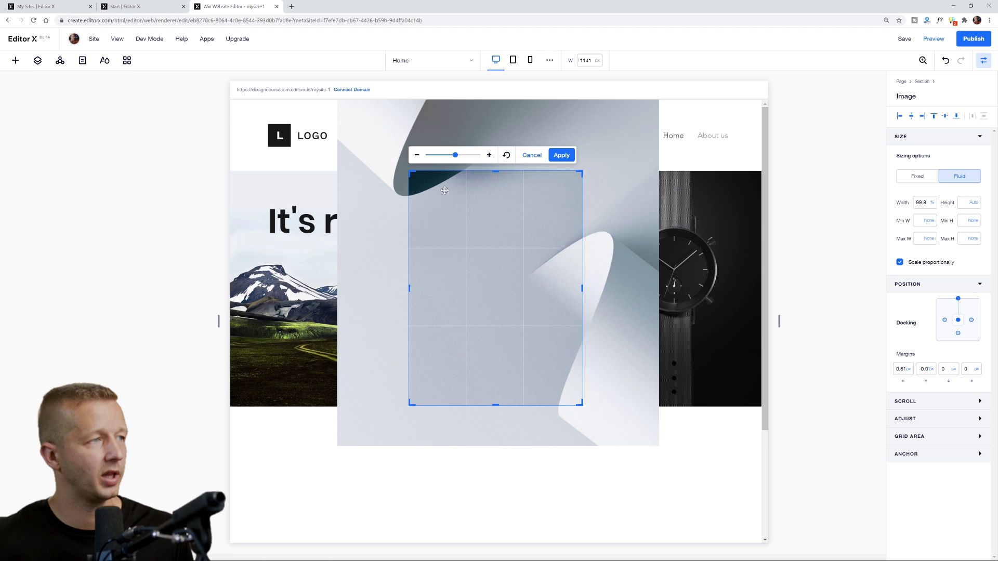
click(565, 158)
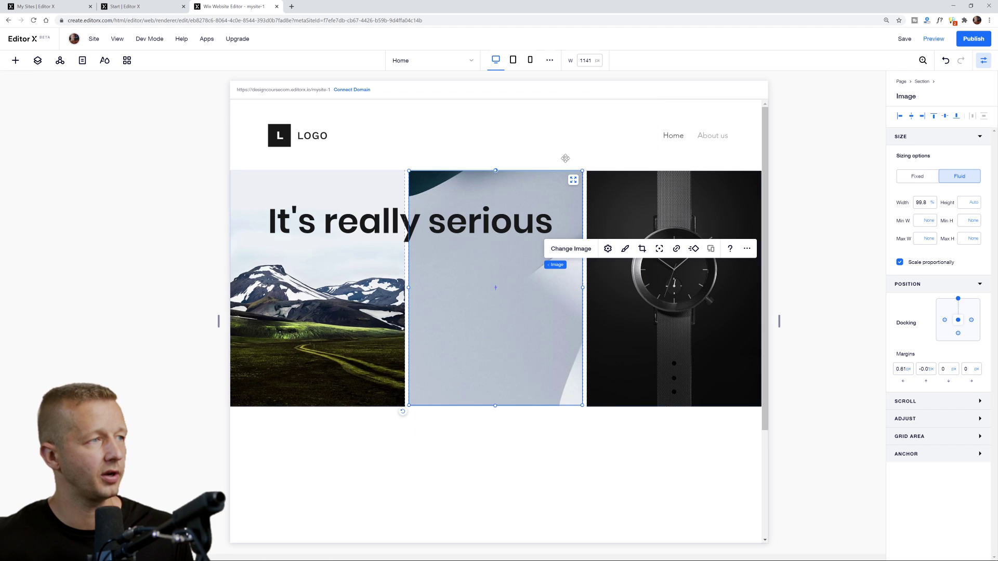
click(175, 233)
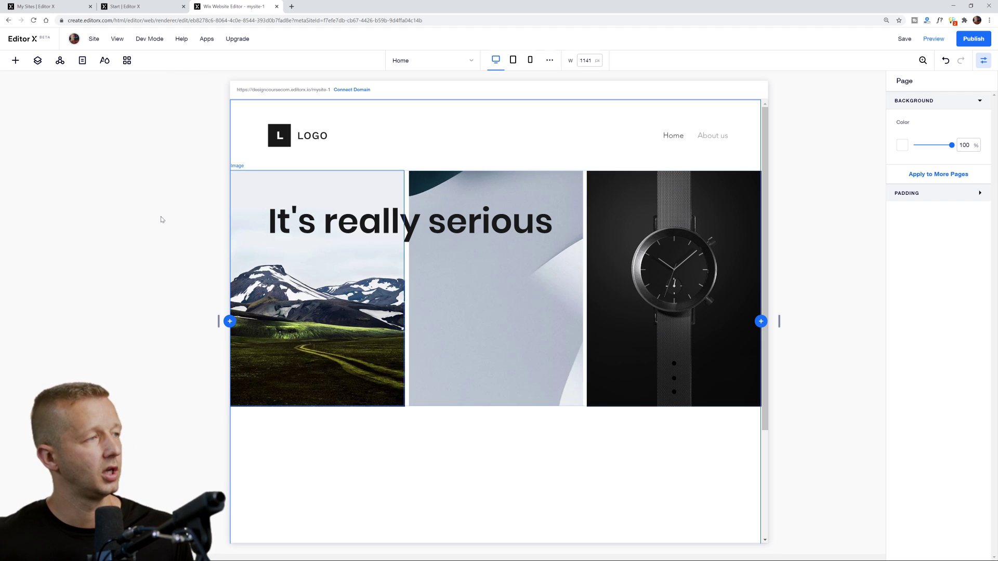
Turn off stretching for the mountain image and resize it proportionally to fill the first column, at about 99.7% width
click(375, 223)
click(362, 298)
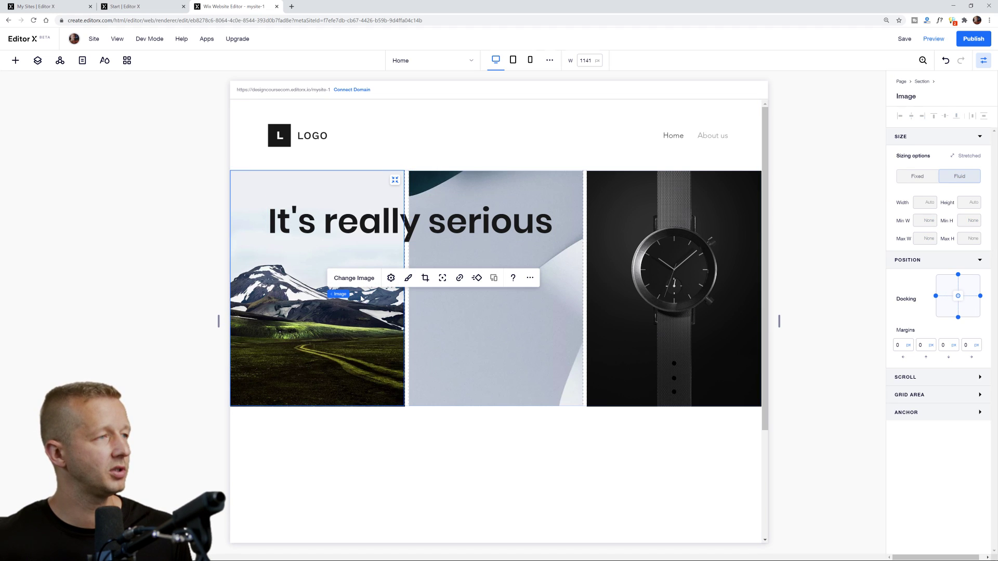
click(394, 181)
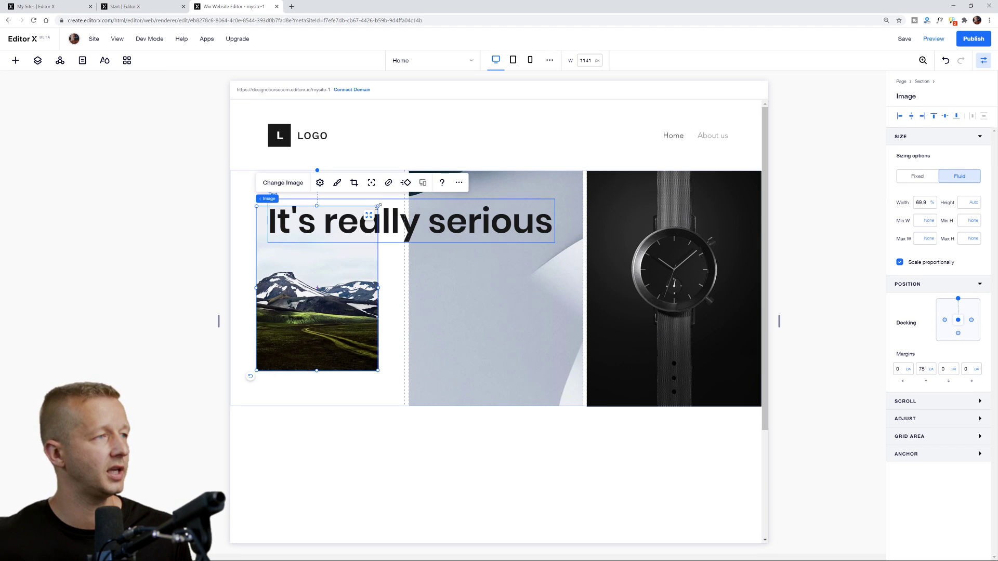
drag(379, 206, 405, 170)
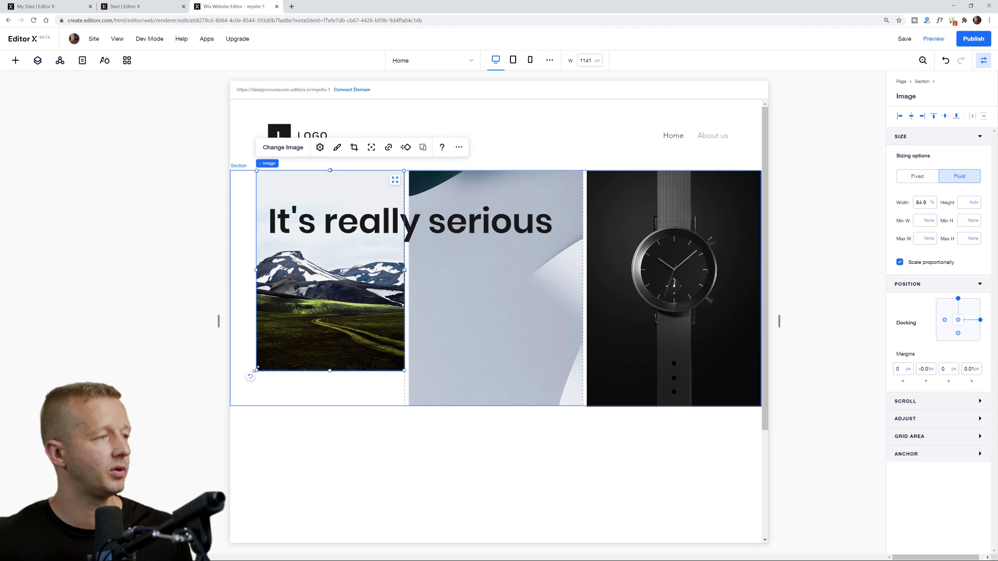
drag(256, 370, 230, 407)
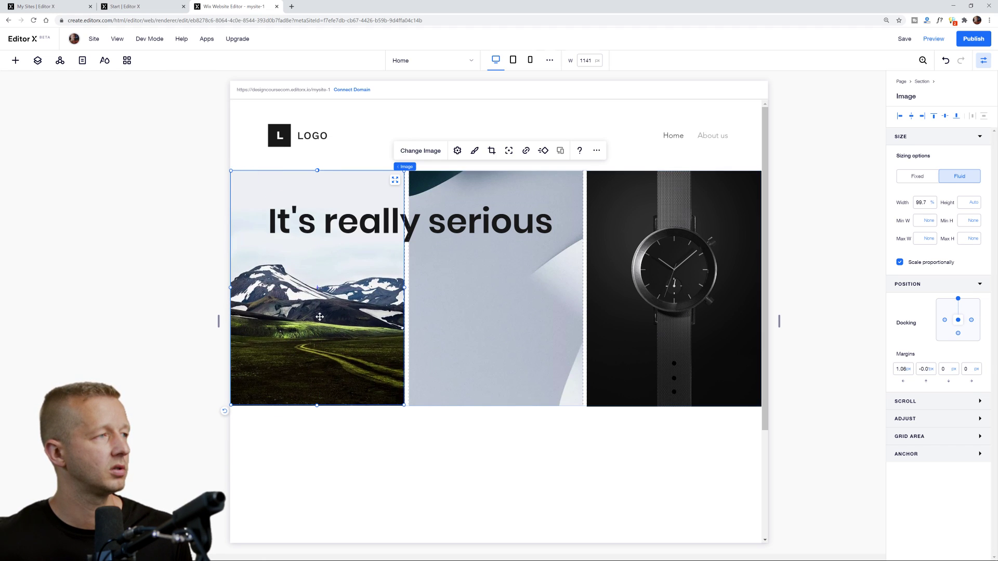
Zoom in on the mountain image's crop and shift the picture down so the sky lies behind the title
double_click(355, 248)
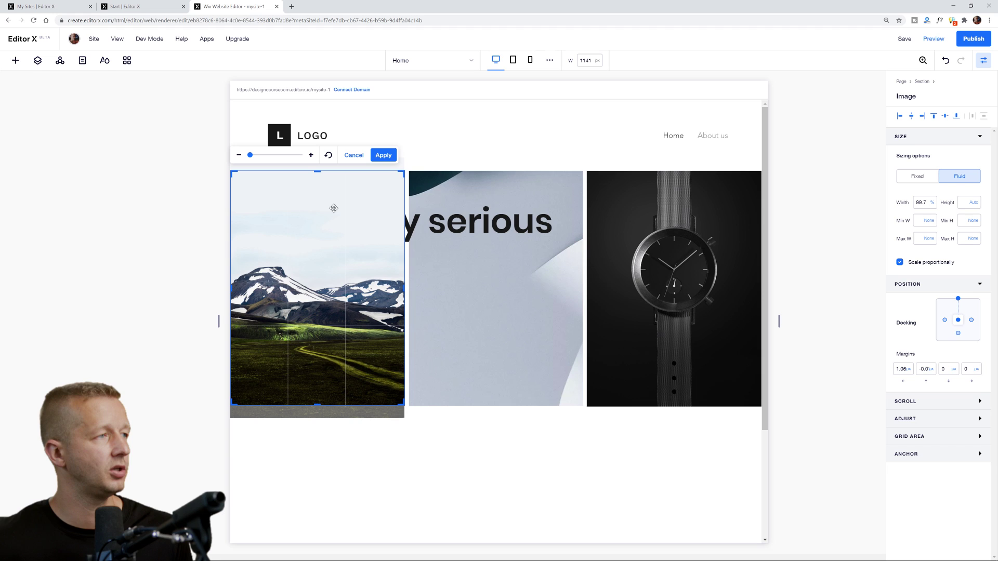
drag(250, 155, 262, 155)
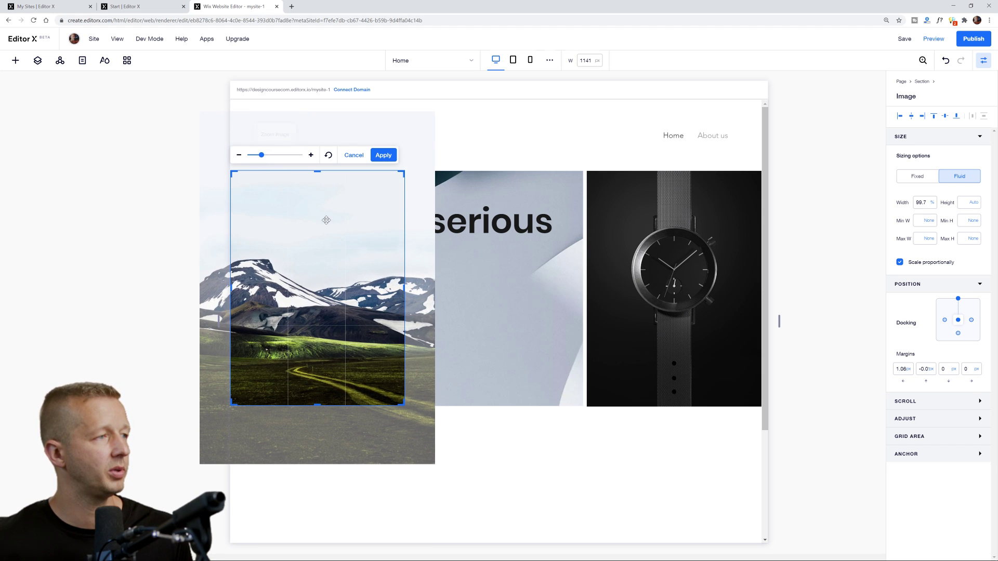
drag(326, 220, 328, 279)
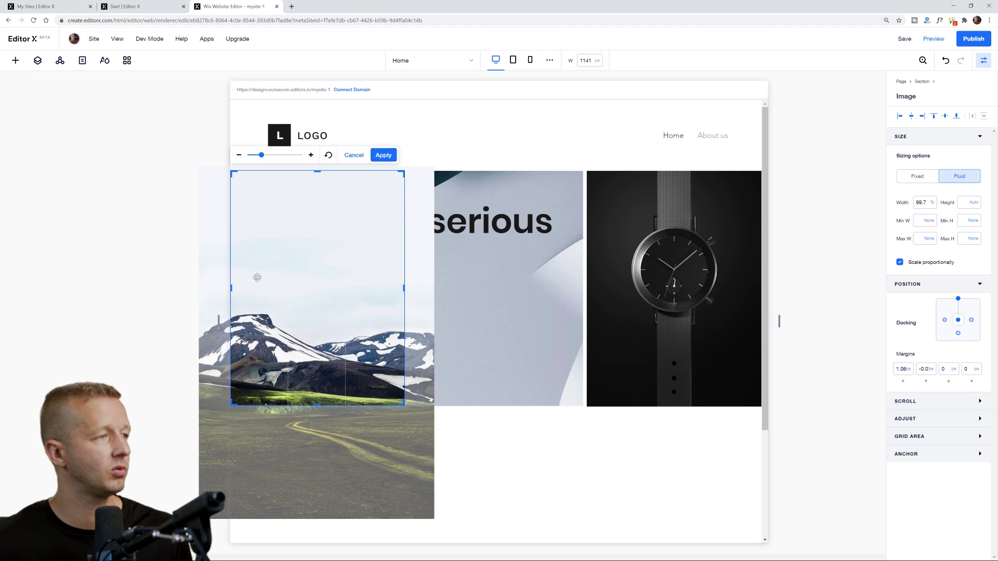
click(126, 248)
click(126, 249)
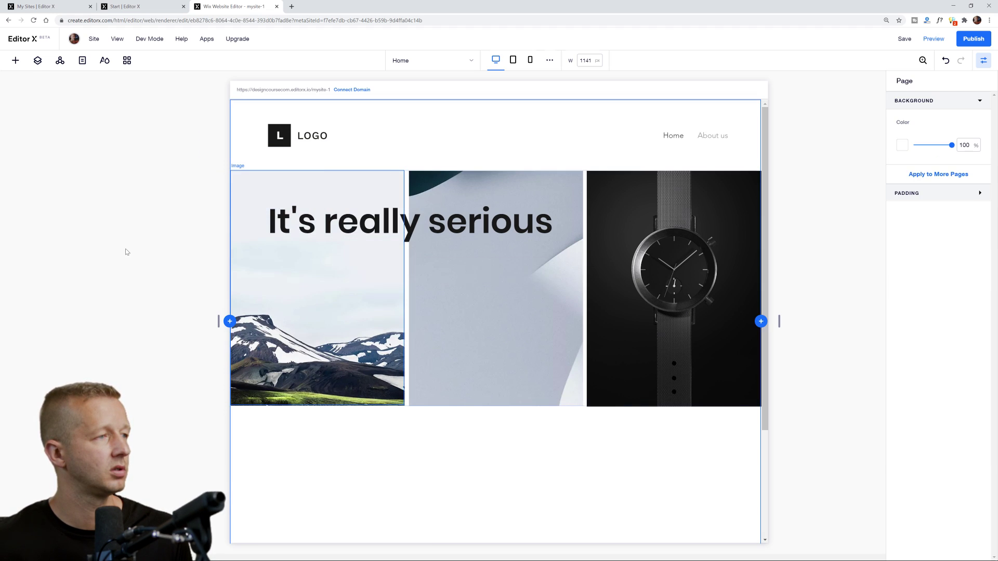
Duplicate the title just below the original and set the copy to Proxima Nova at font size 24
click(355, 229)
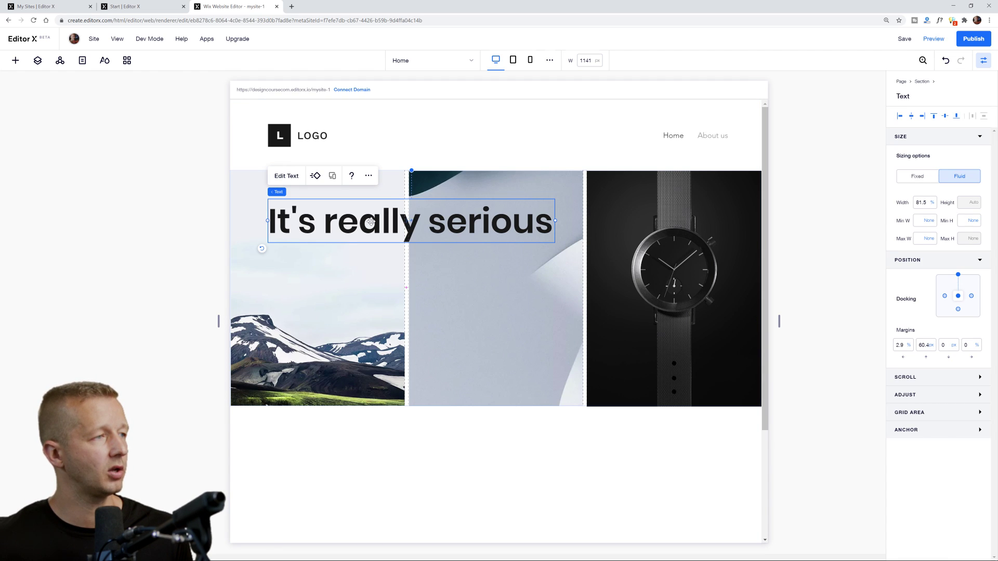
drag(353, 225, 346, 263)
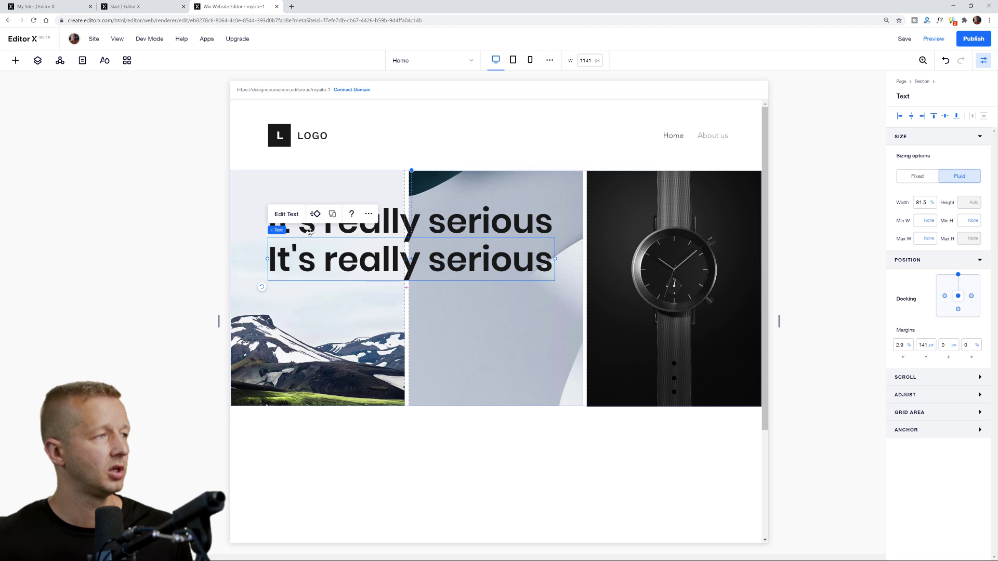
click(286, 214)
click(417, 198)
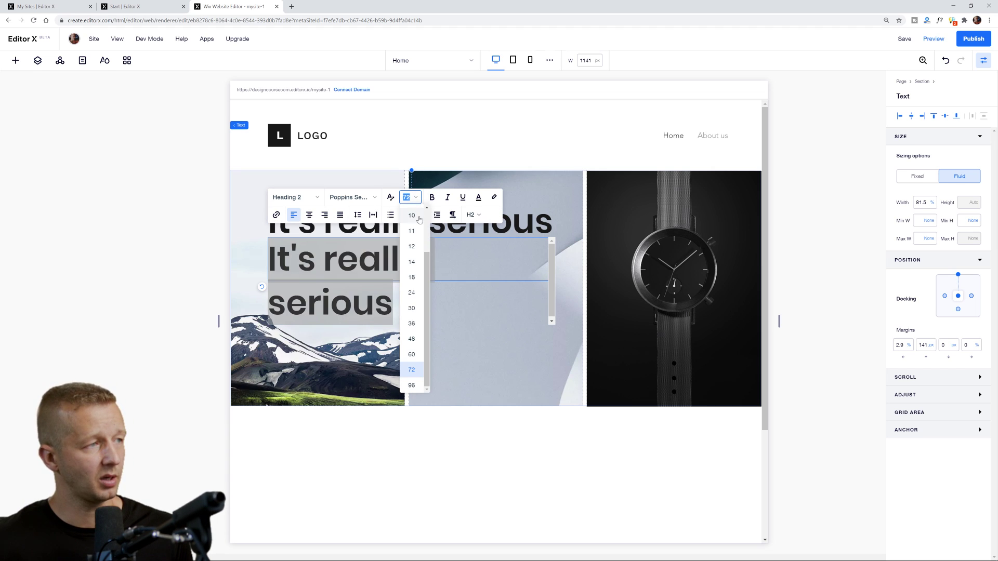
click(414, 321)
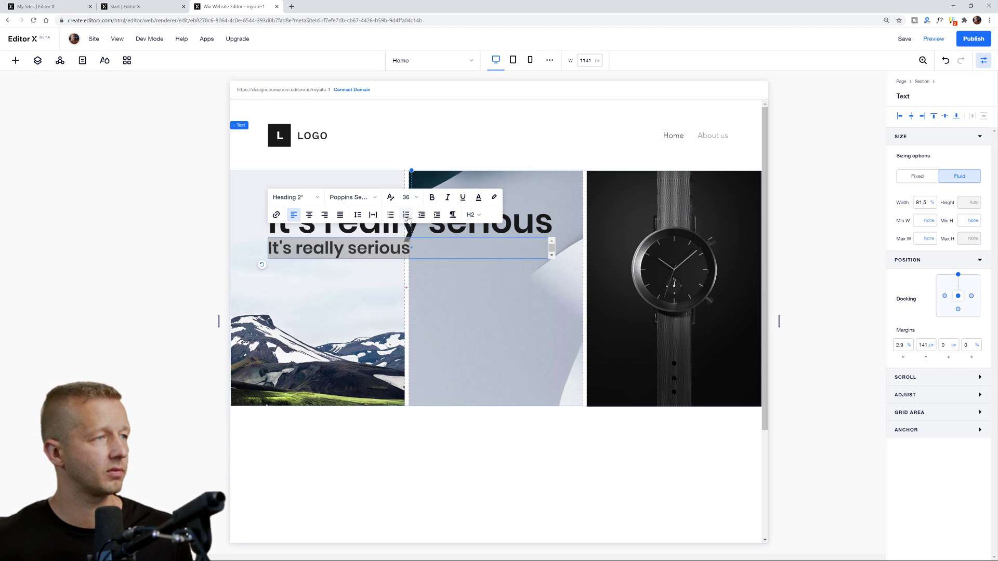
click(408, 198)
click(411, 294)
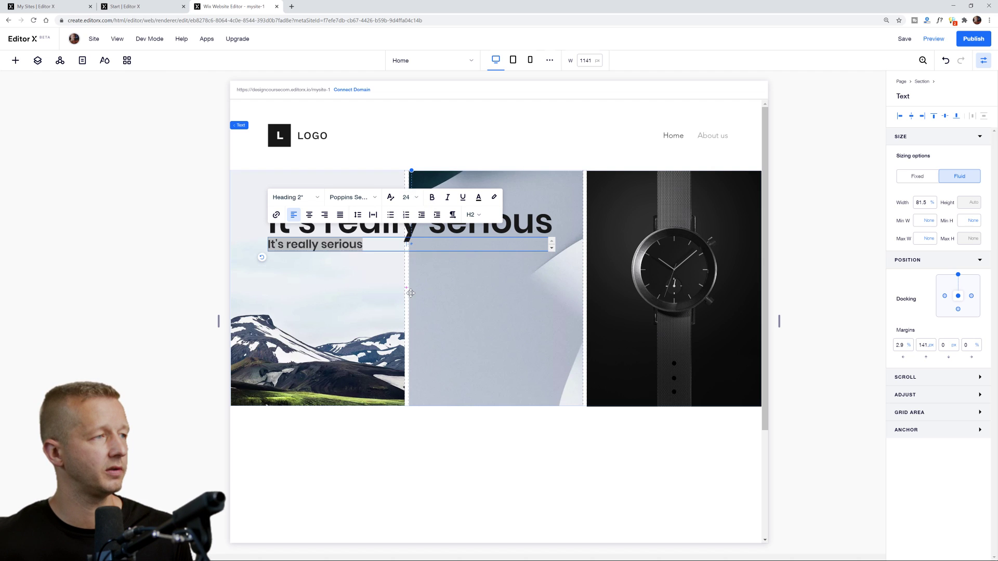
click(351, 198)
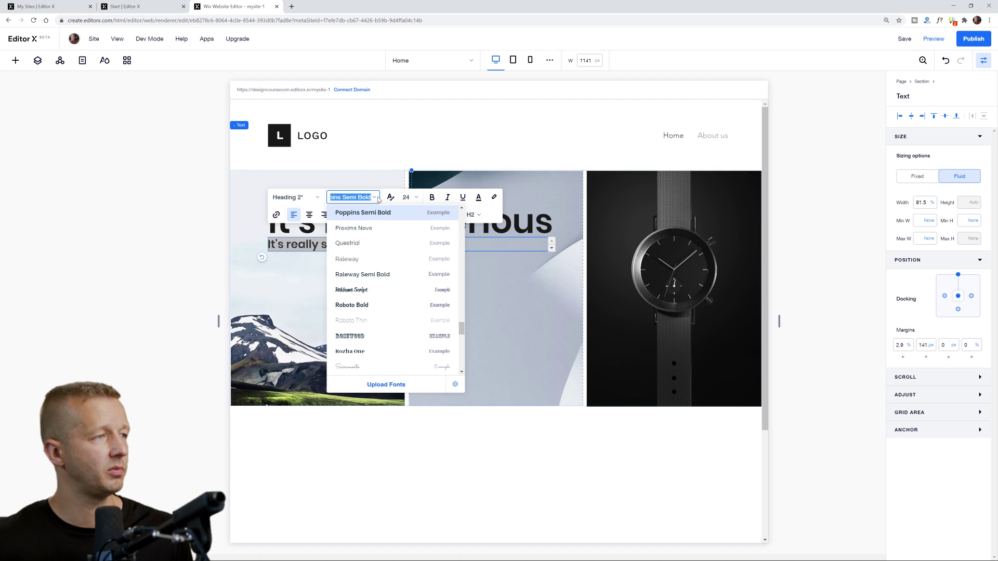
click(364, 229)
Replace the duplicated text with "In a matter of seconds, you can change your life."
click(322, 245)
triple_click(346, 247)
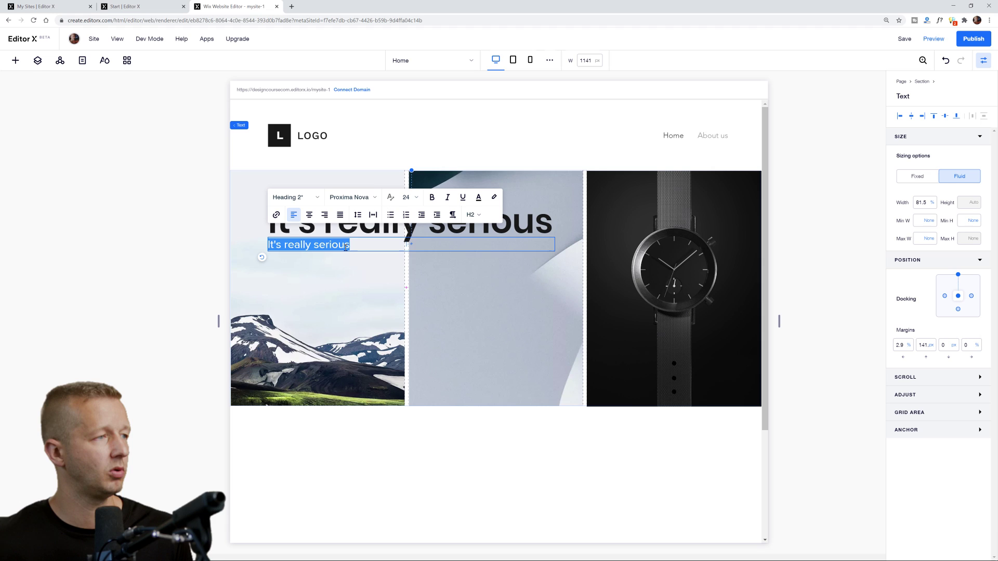
text(In )
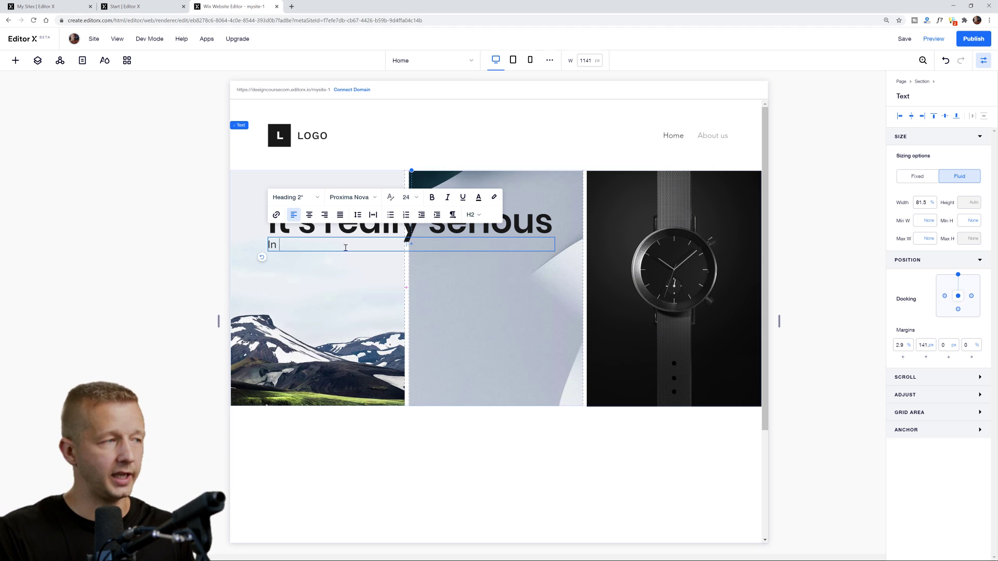
text(a matter of seconds)
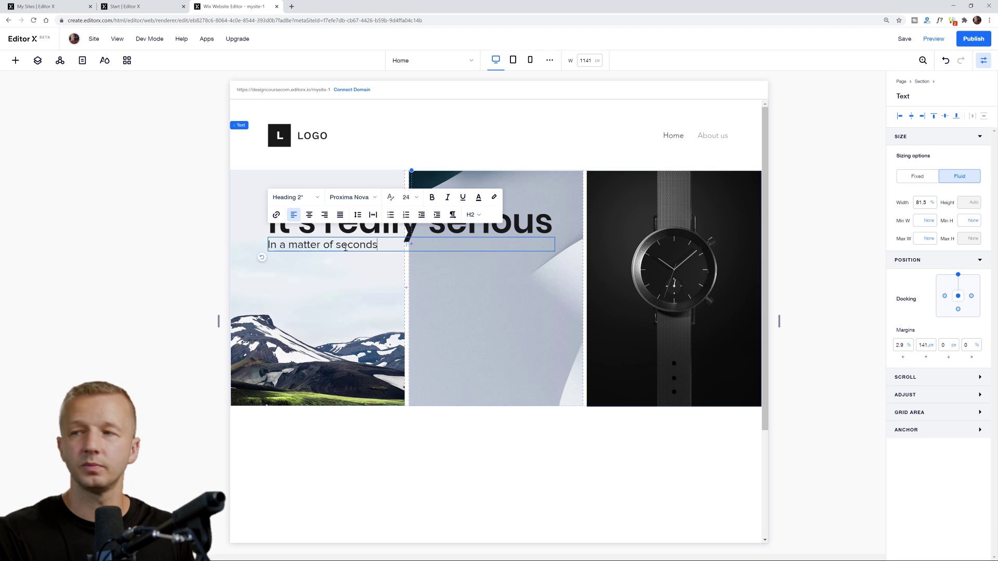
text(, you can change your life.)
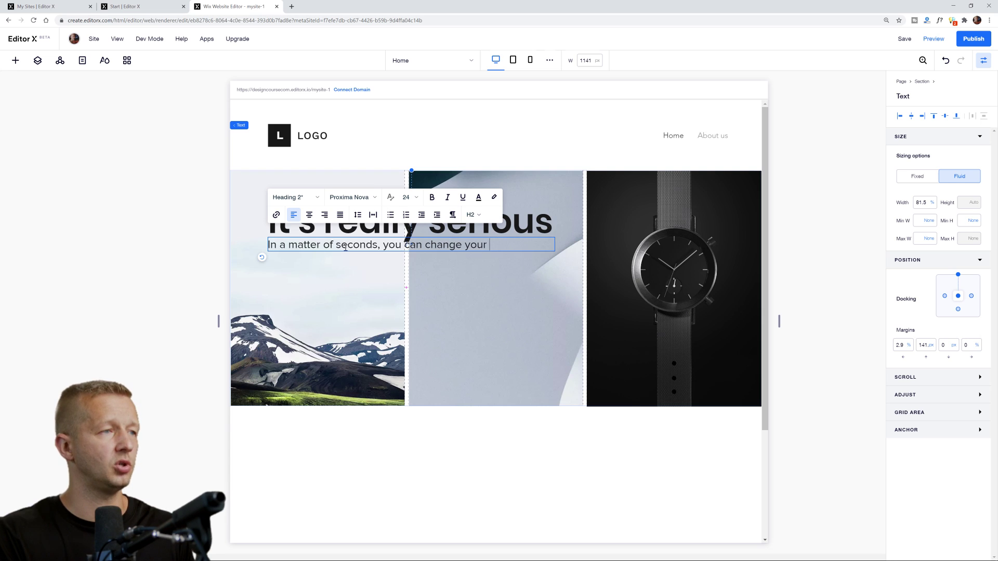
Position the subtitle slightly lower beneath the title, keeping it left-aligned with the title
click(159, 253)
click(367, 246)
drag(368, 245, 368, 255)
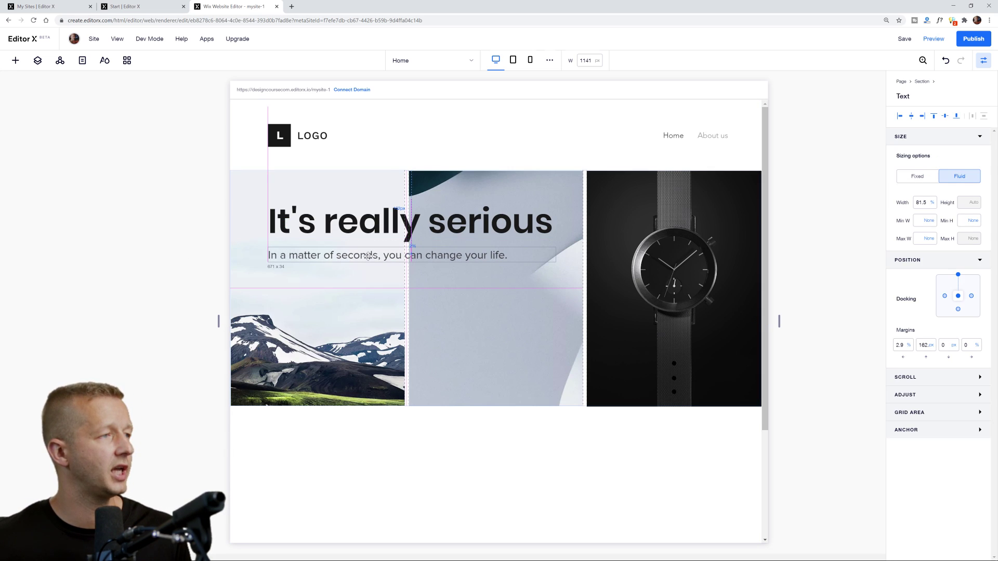
click(156, 293)
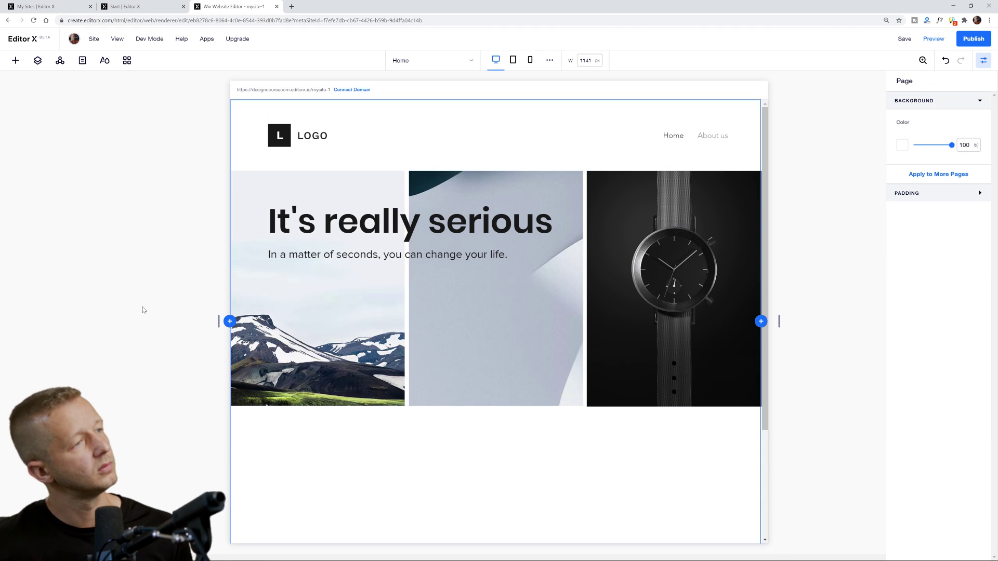
click(273, 255)
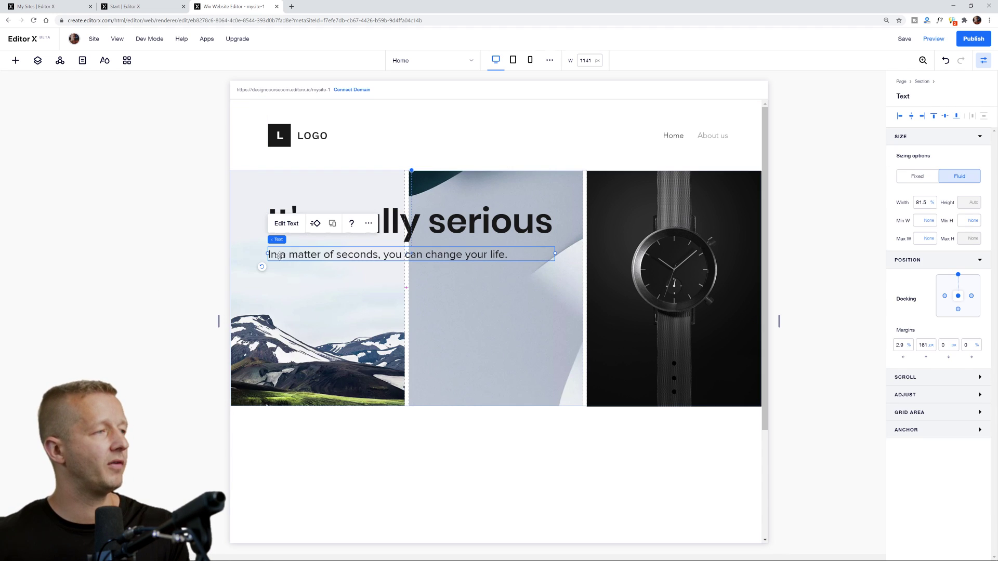
drag(273, 254, 273, 252)
click(172, 272)
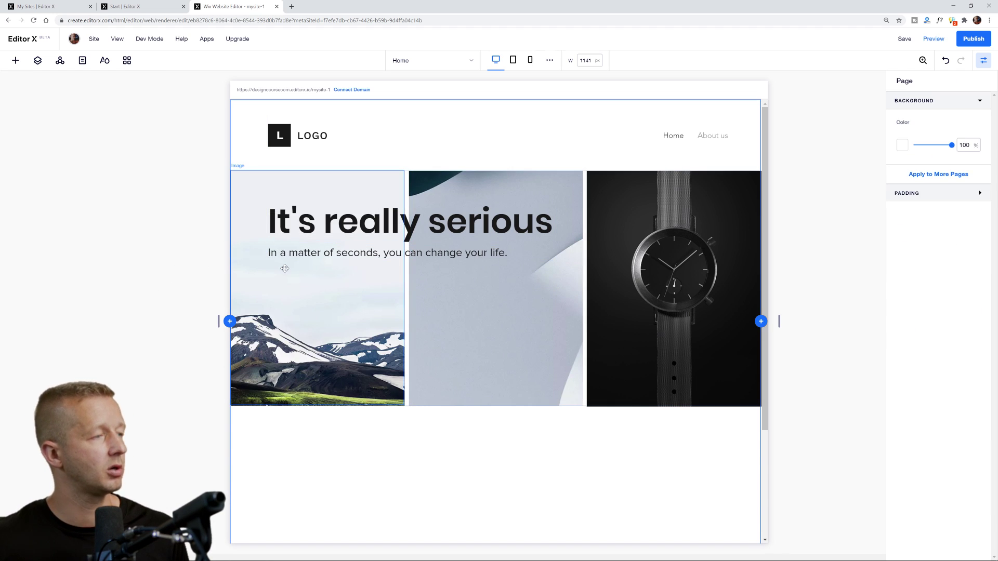
Add a Start Now button to the page and place it below the subtitle, left-aligned with the text
click(16, 62)
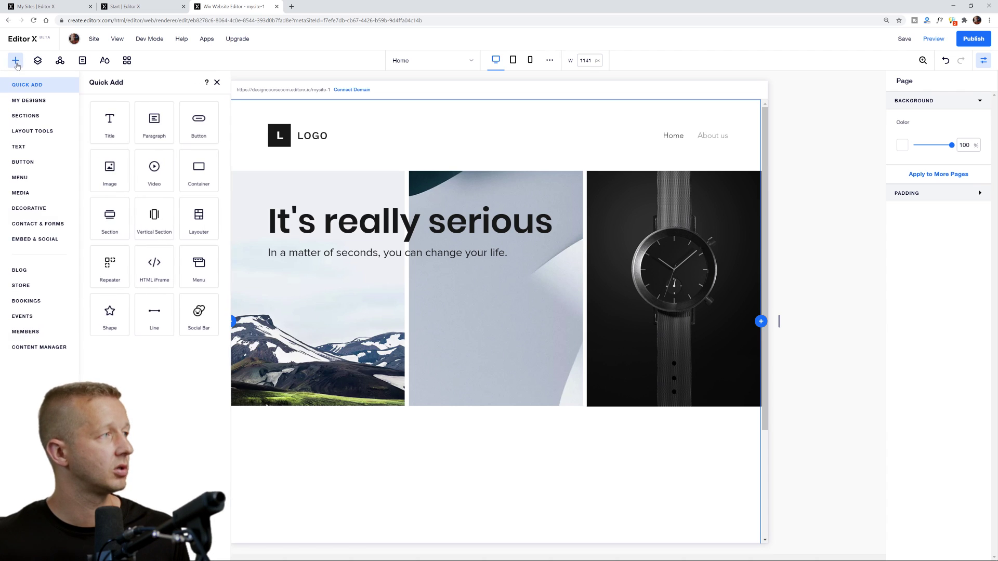
click(198, 123)
drag(482, 317, 285, 280)
click(130, 277)
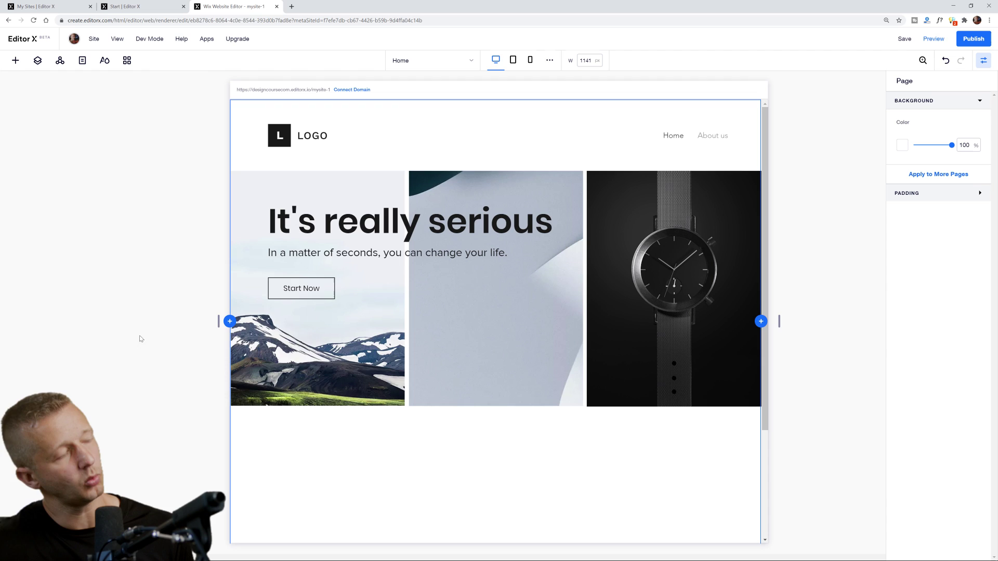
Set the Start Now button's border opacity to 0% in its regular state
click(297, 289)
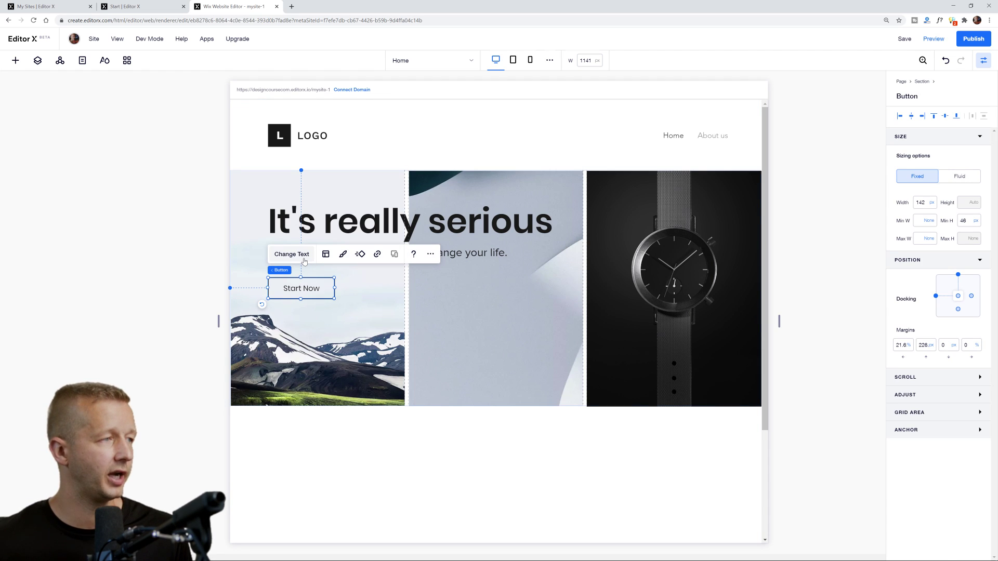
click(342, 255)
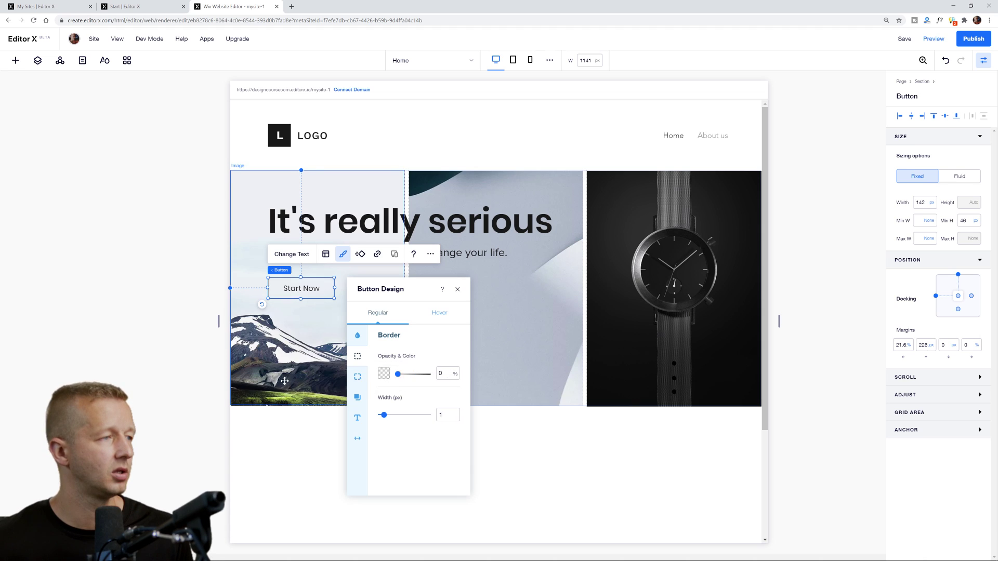
click(306, 313)
Fill the Start Now button's background with the blue site color #384AD3 at full opacity
click(305, 293)
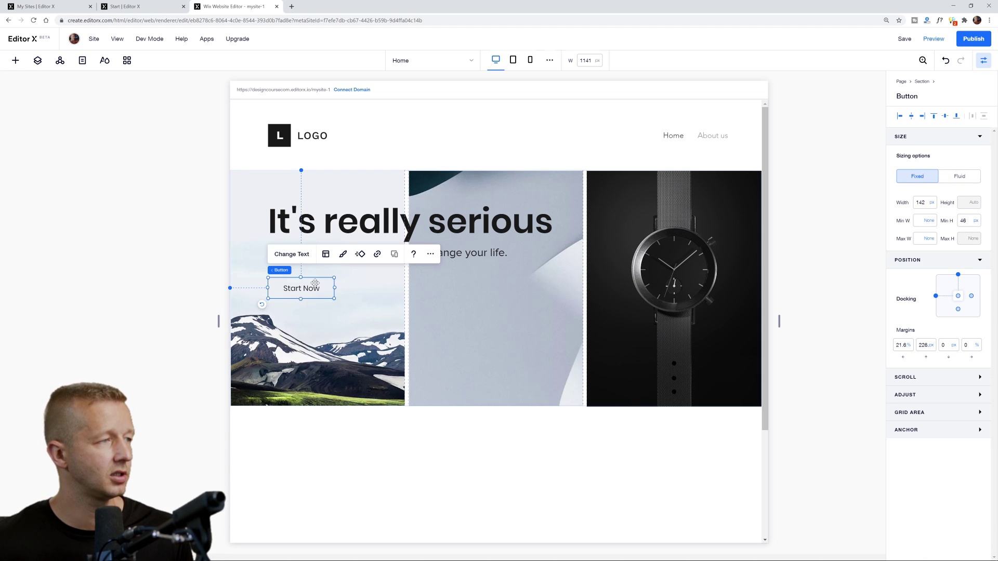
click(343, 255)
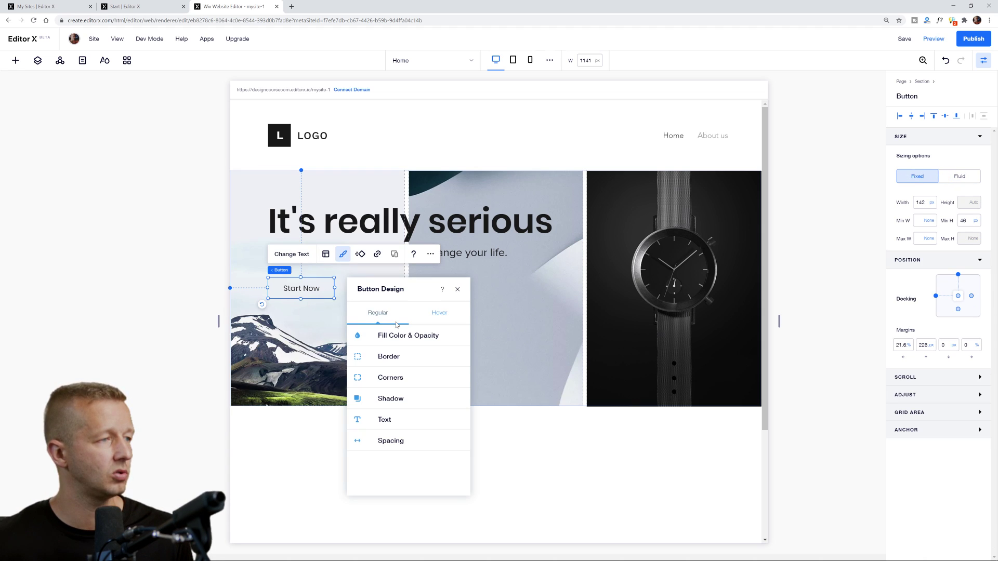
click(401, 337)
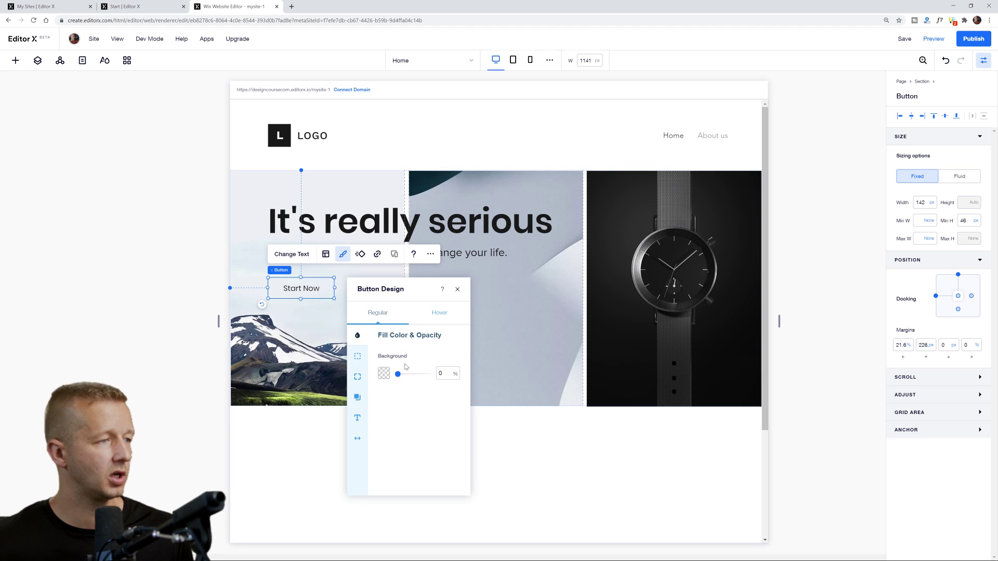
drag(398, 375, 431, 374)
click(384, 373)
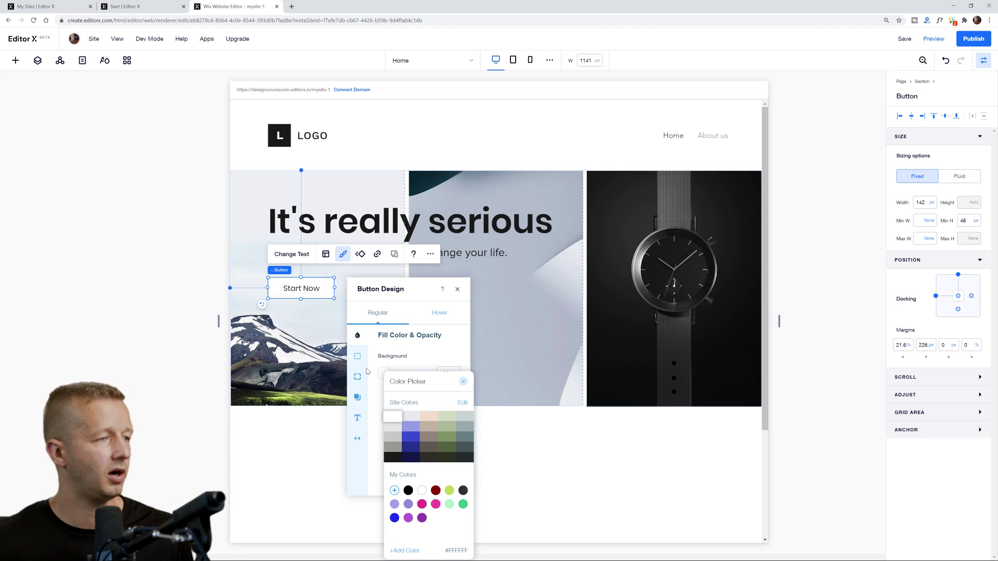
click(411, 436)
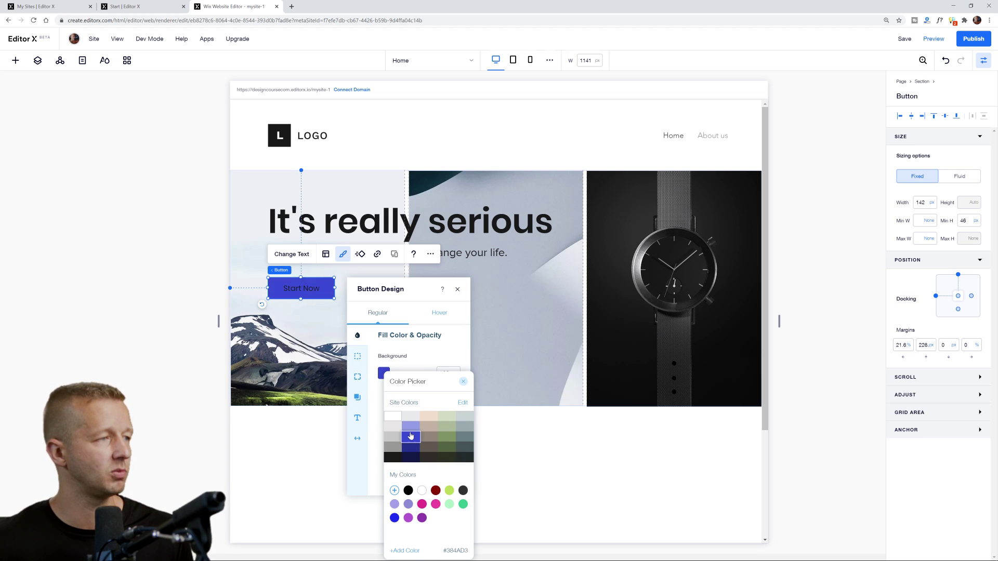
click(428, 354)
Set the Start Now button's text color to white (#FFFFFF)
click(357, 418)
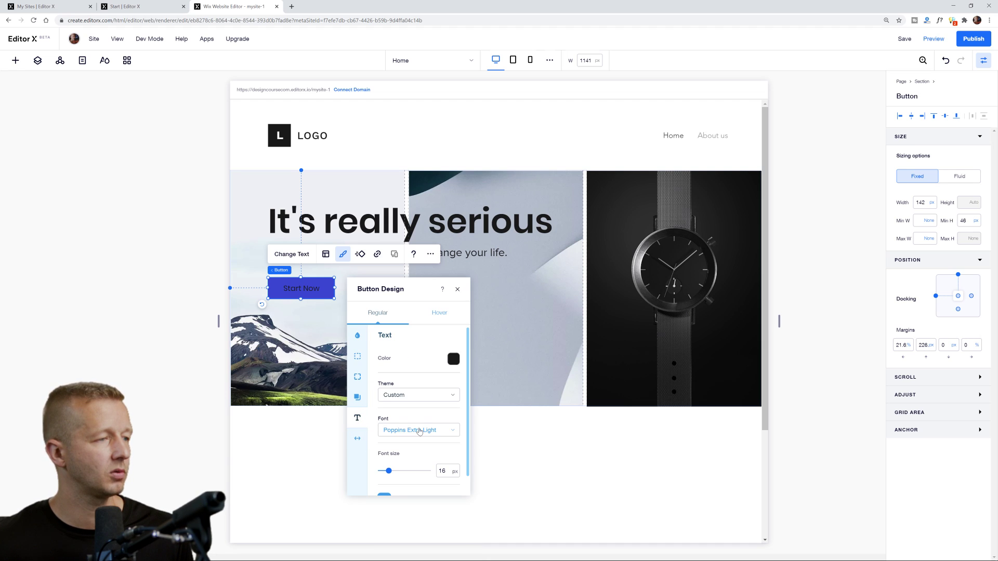
click(454, 359)
click(351, 354)
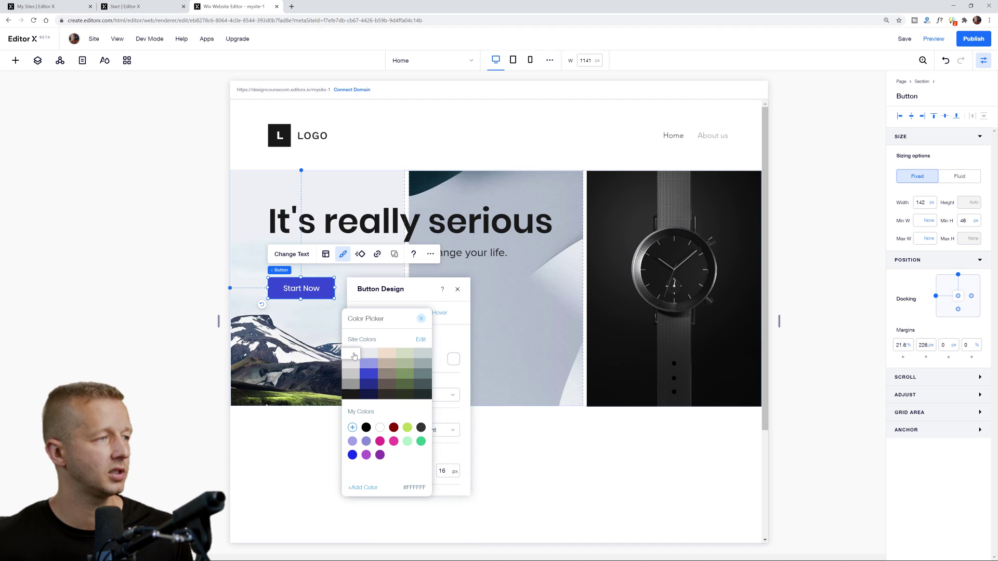
click(450, 333)
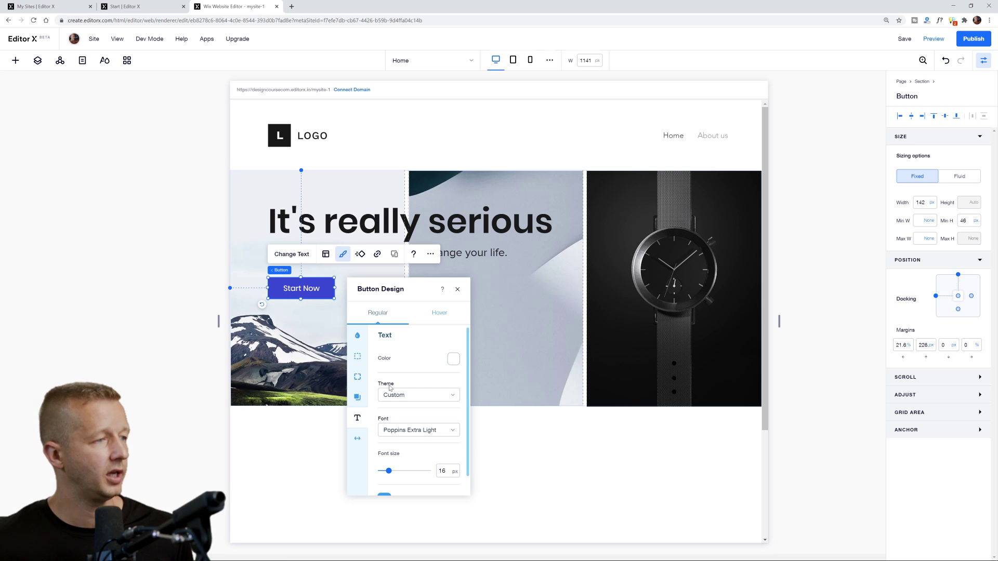
Round all four corners of the Start Now button into a pill shape
click(358, 377)
click(388, 370)
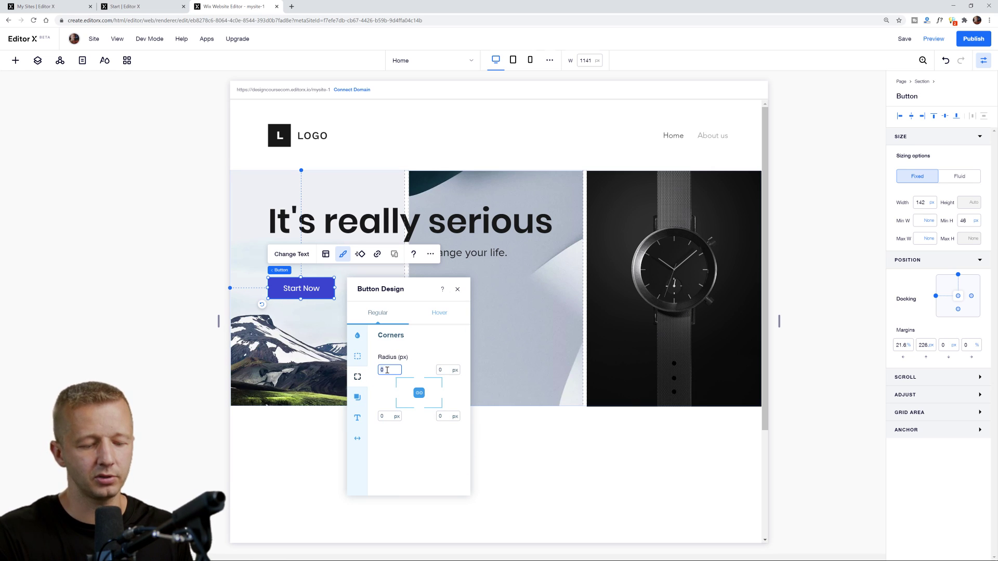
click(99, 285)
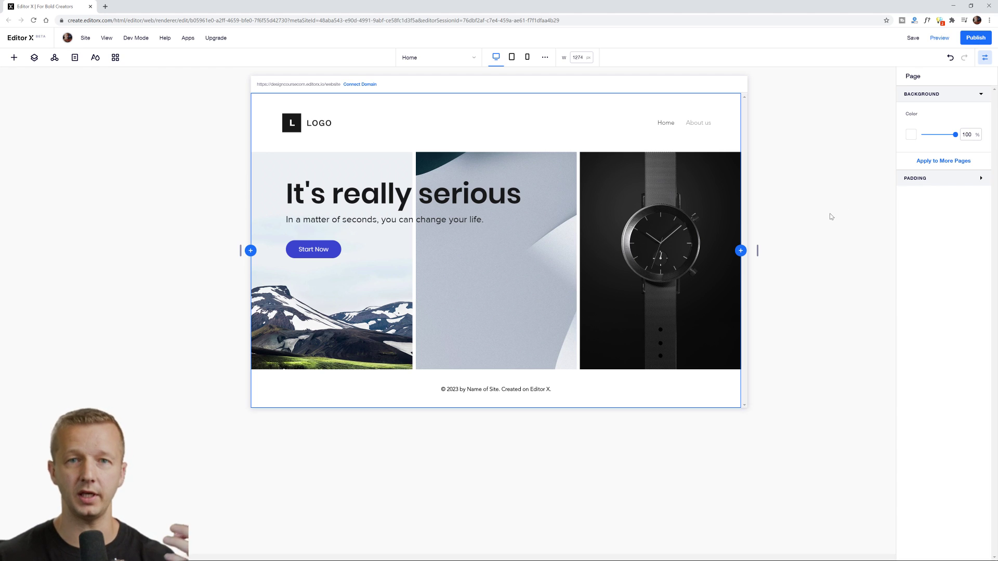
Check the layout at the tablet and mobile breakpoints, then on desktop with the canvas narrowed to about 1244 px
click(511, 58)
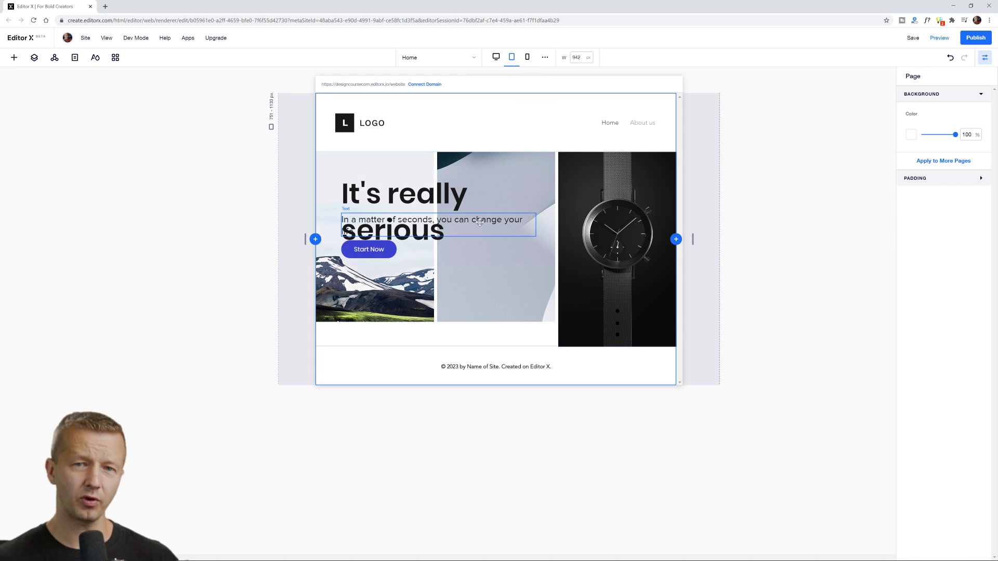
click(527, 57)
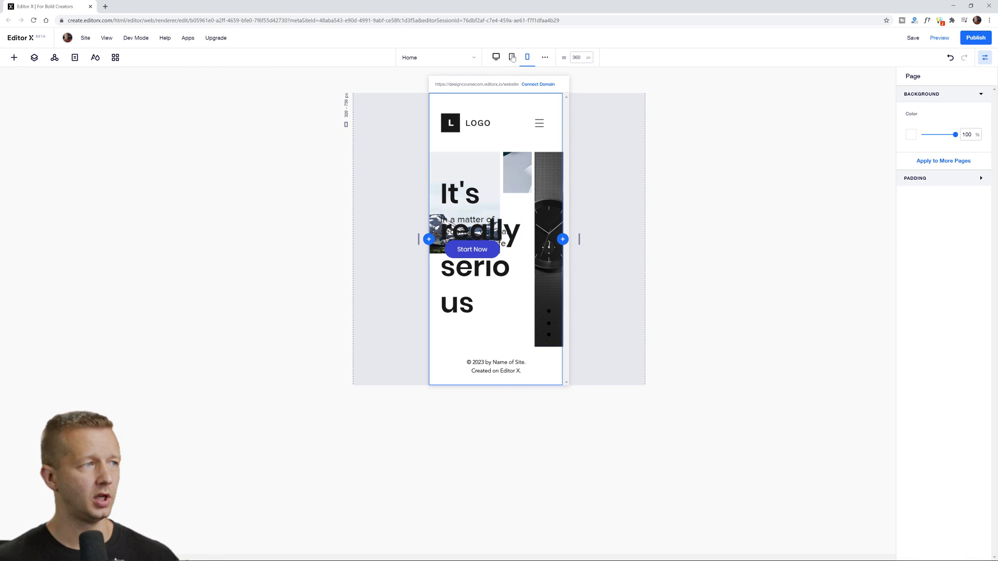
click(497, 57)
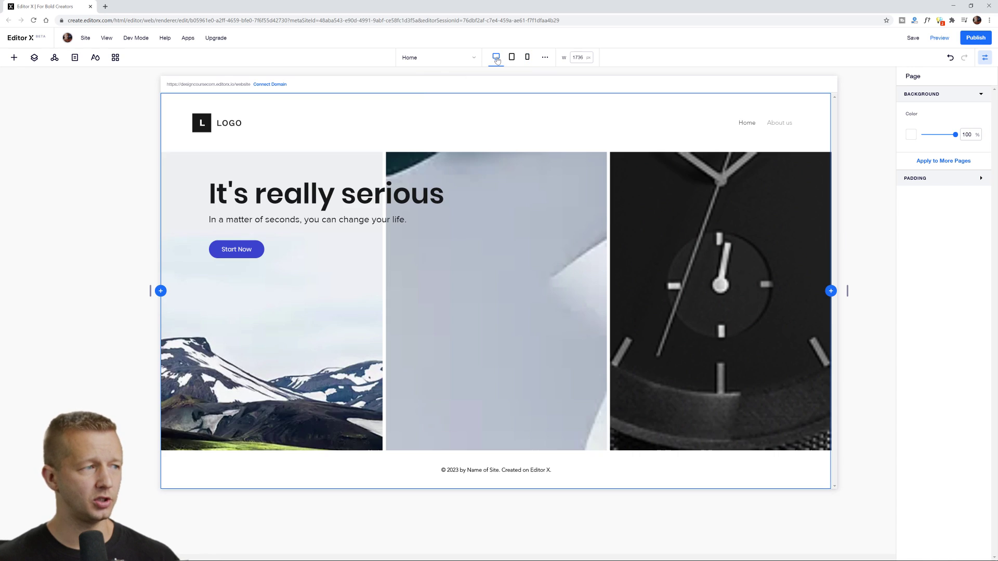
drag(150, 293, 246, 291)
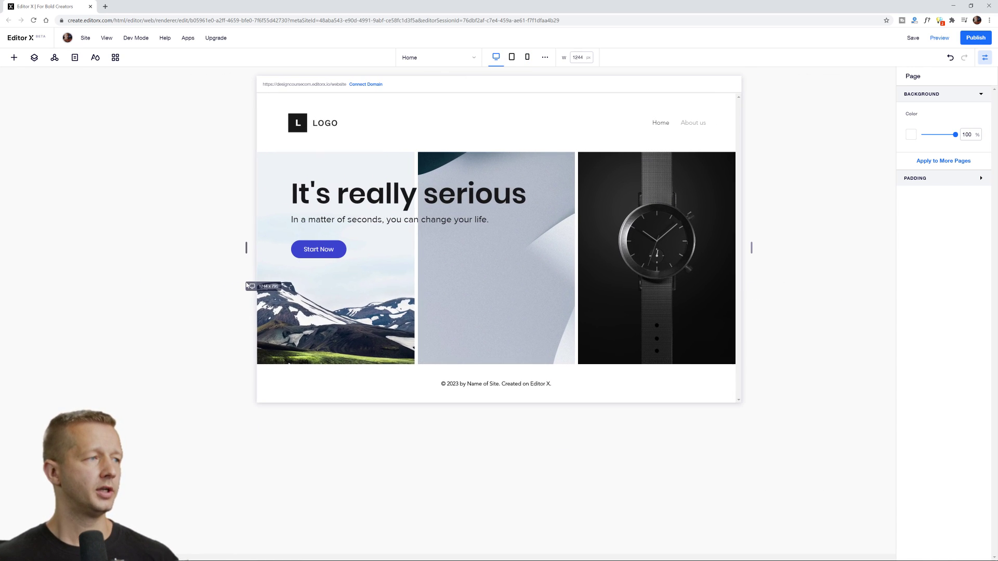
Combine the title, subtitle and Start Now button into a stack
click(357, 193)
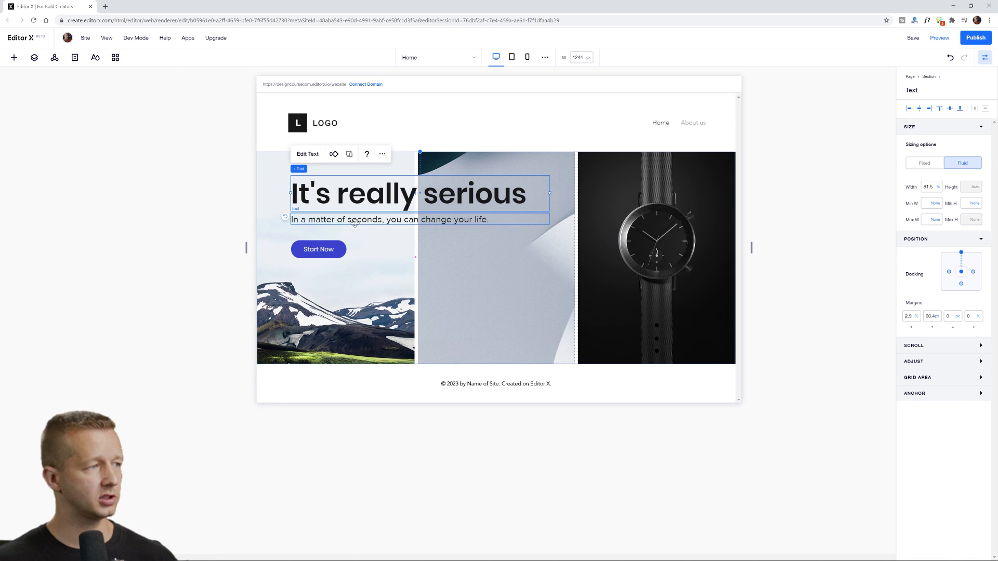
shift+click(359, 219)
shift+click(319, 250)
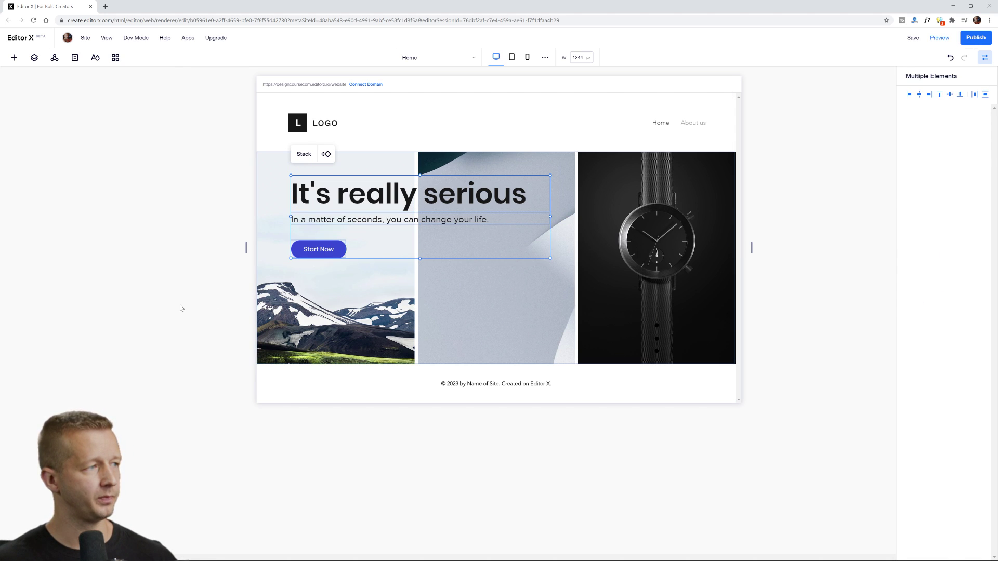
click(304, 154)
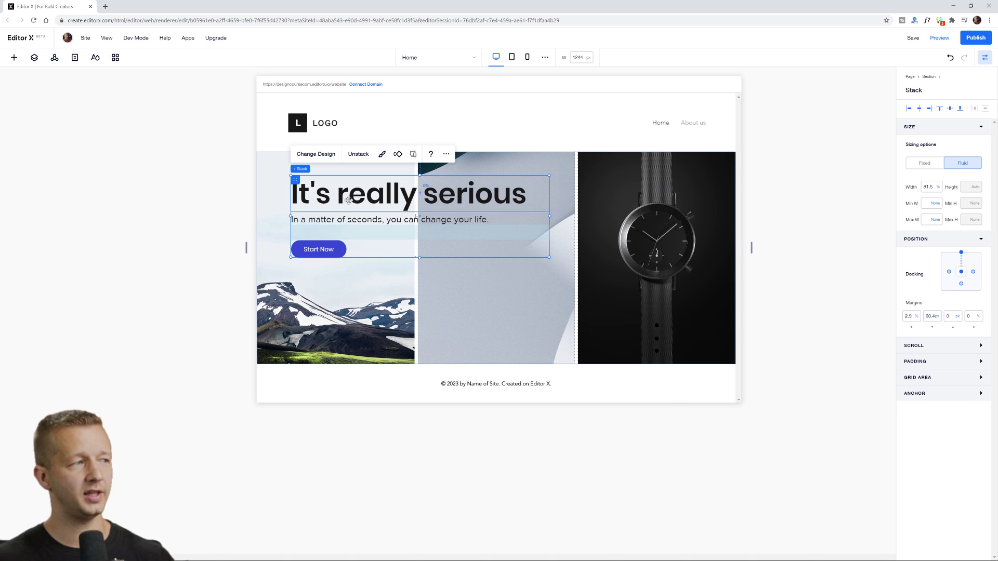
Examine how the stacked title, subtitle and button behave across the desktop, tablet and mobile breakpoints
click(512, 58)
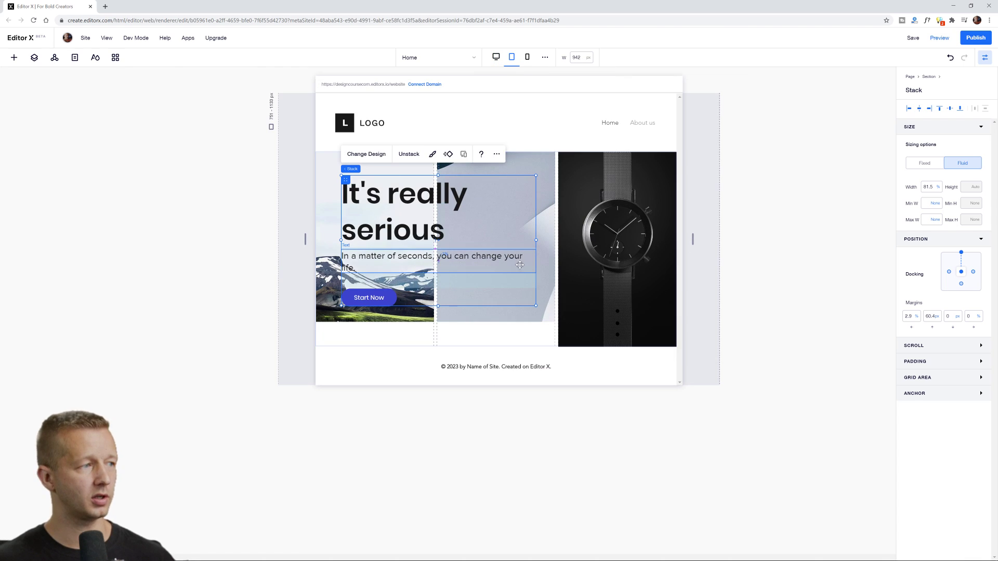
click(223, 229)
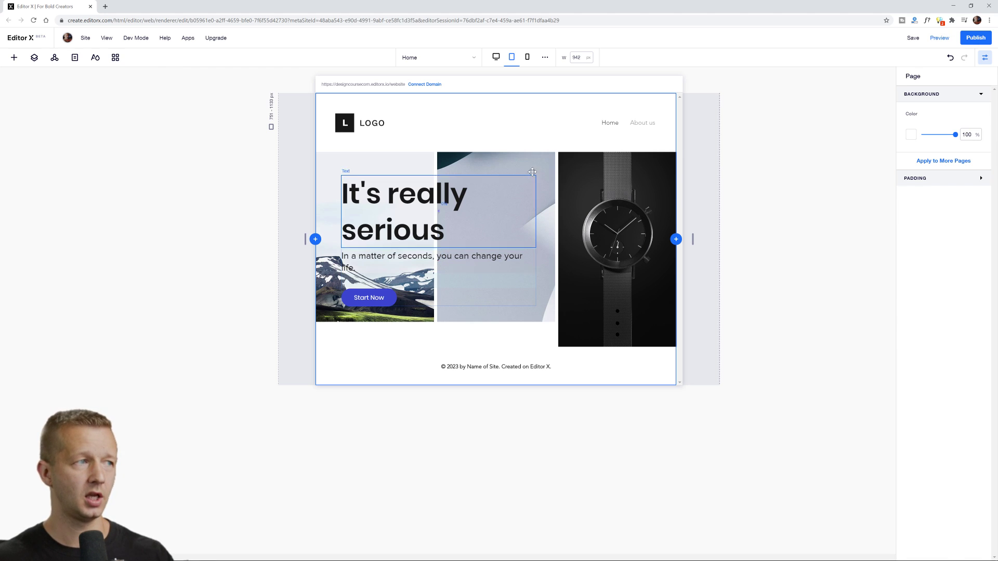
click(527, 57)
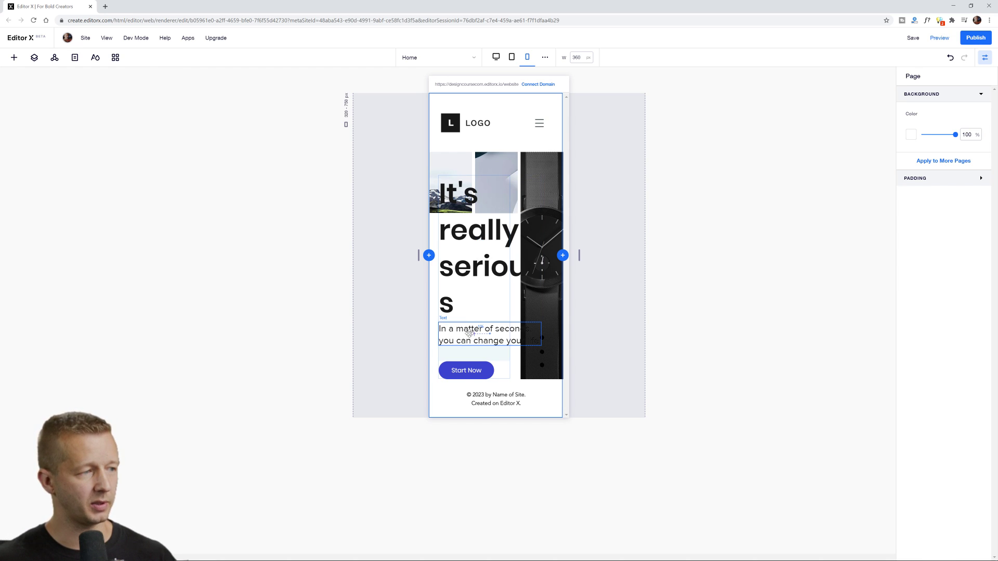
click(512, 58)
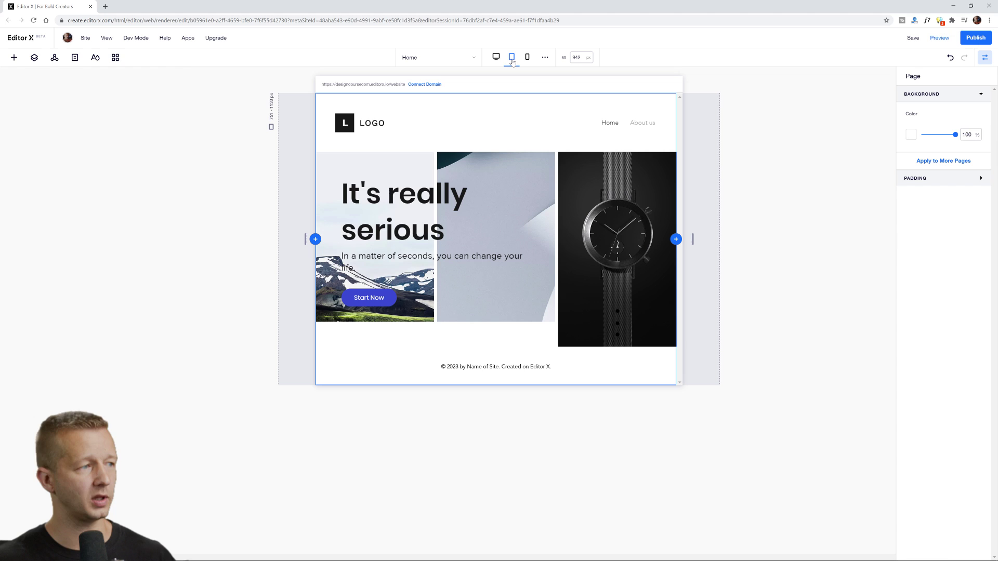
click(496, 58)
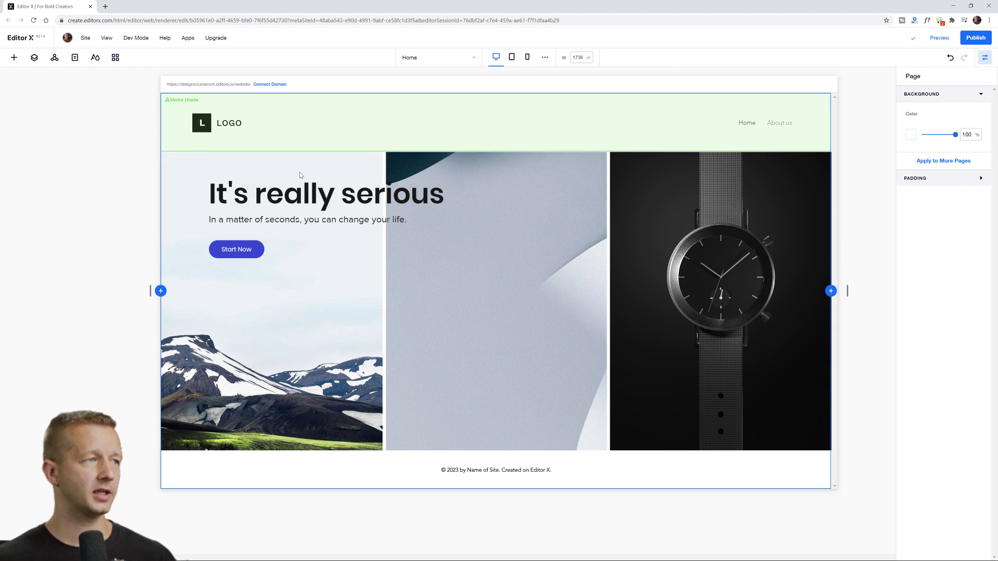
drag(150, 292, 363, 290)
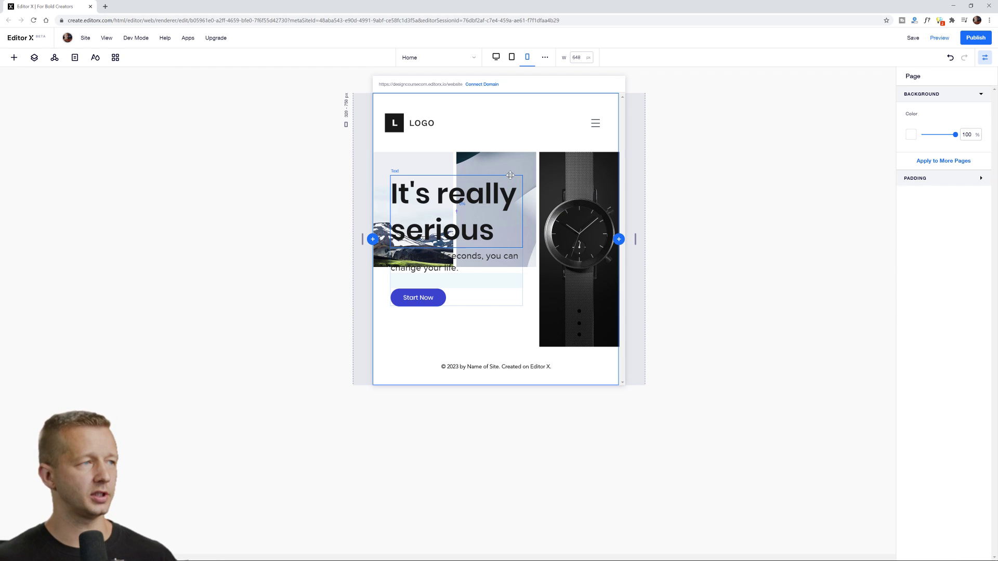
click(512, 60)
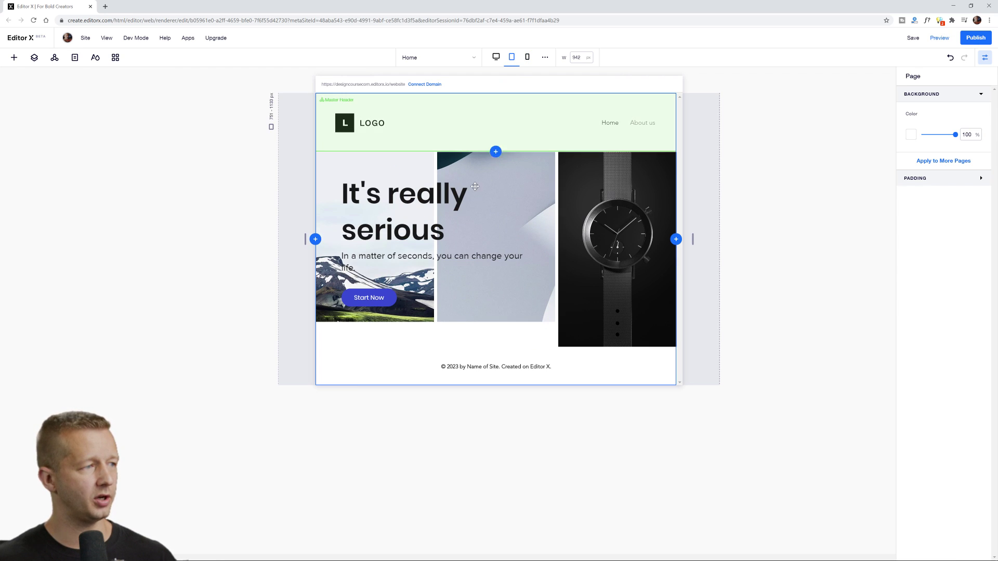
click(527, 57)
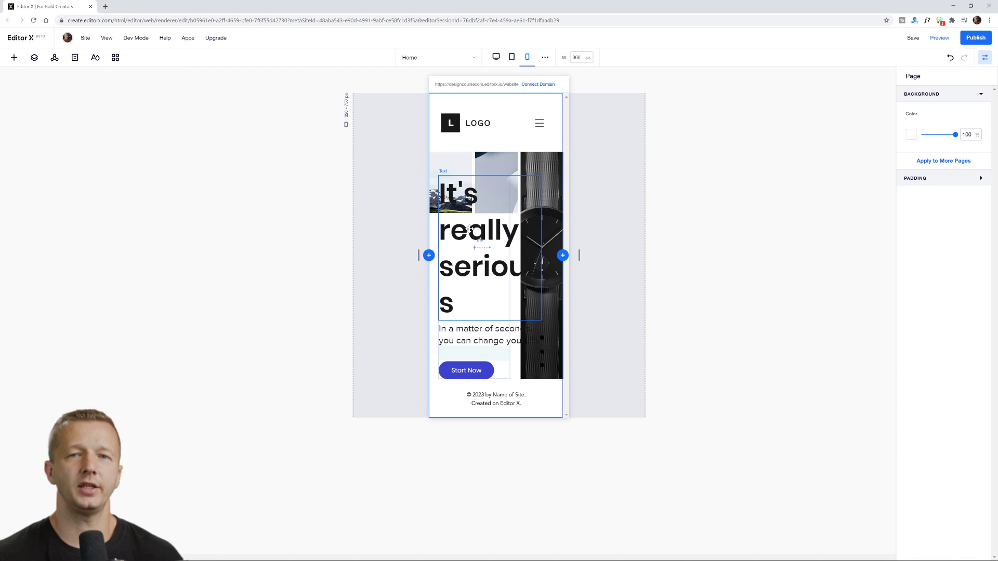
On the desktop breakpoint, narrow the canvas to about 1306 px and turn on text scaling for the "It's really serious" title
click(496, 57)
drag(151, 289, 235, 289)
click(392, 199)
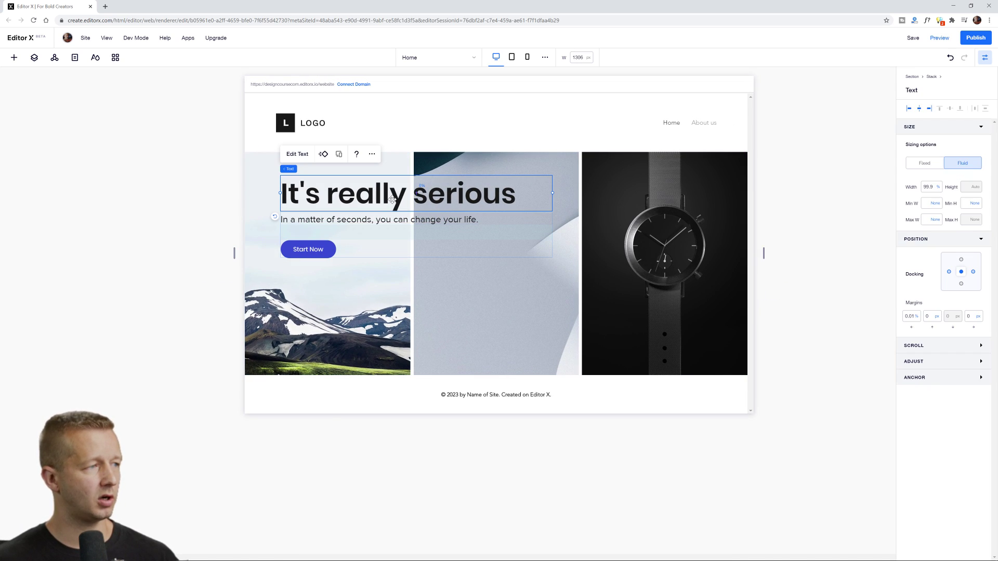
click(299, 154)
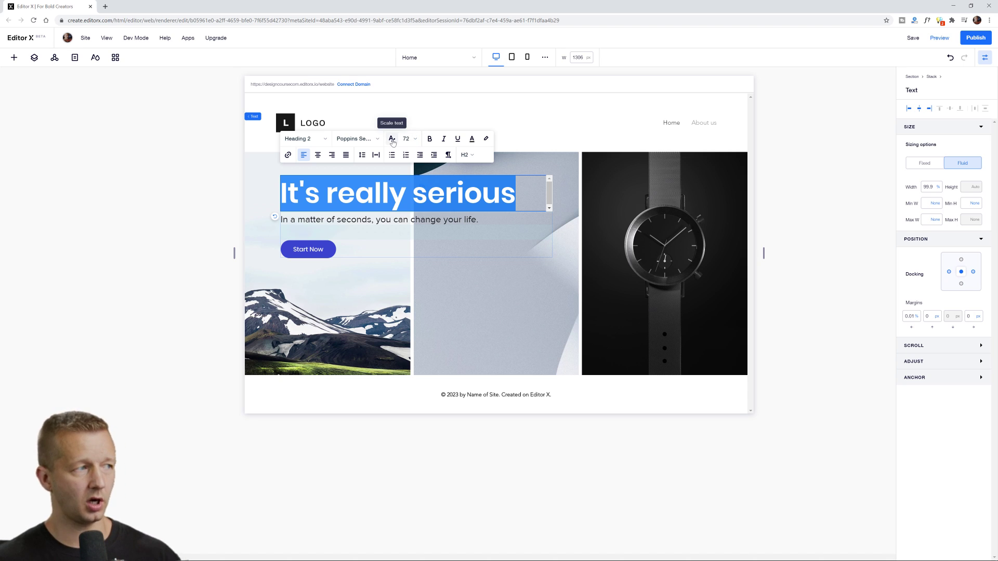
click(393, 140)
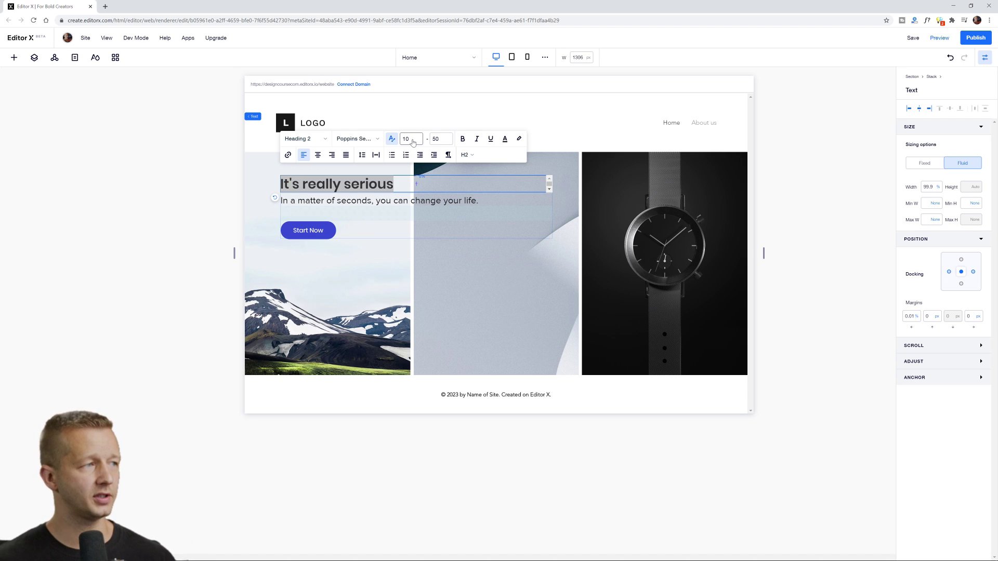
click(413, 140)
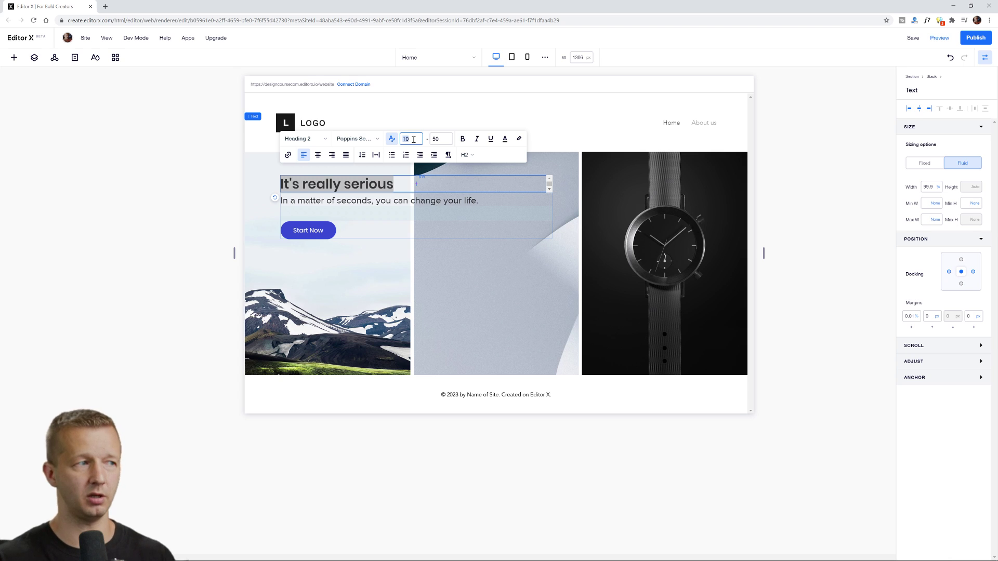
click(441, 139)
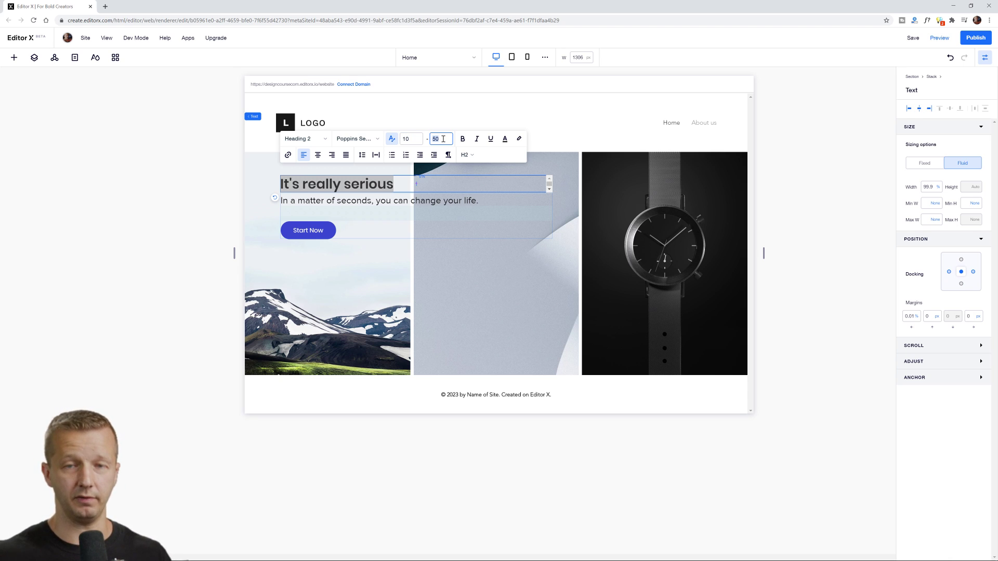
click(211, 214)
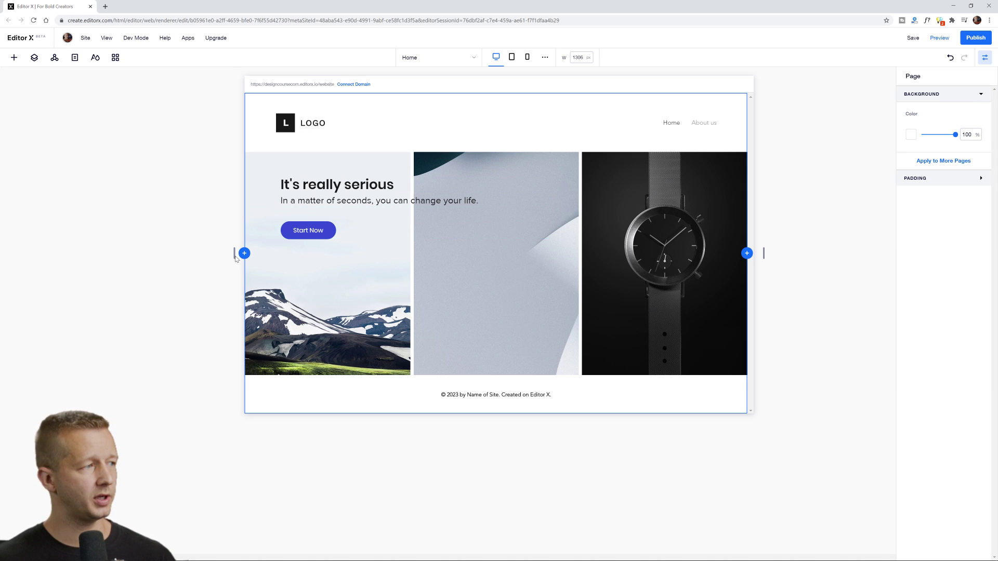
Set the title's maximum scaled font size to 80 with the desktop canvas at about 1450 px, and check it at mobile width
drag(235, 258, 206, 260)
click(287, 184)
click(281, 158)
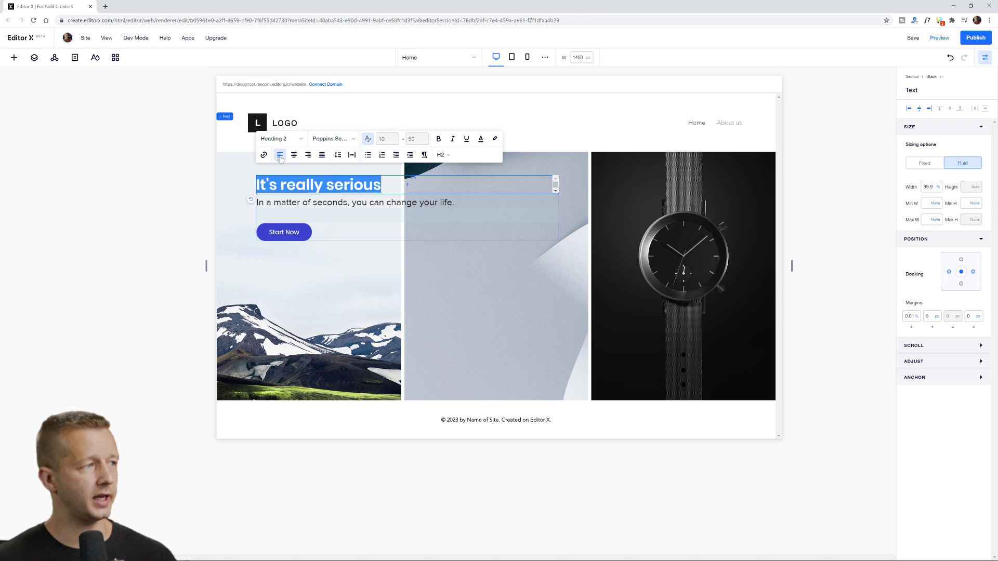
click(421, 138)
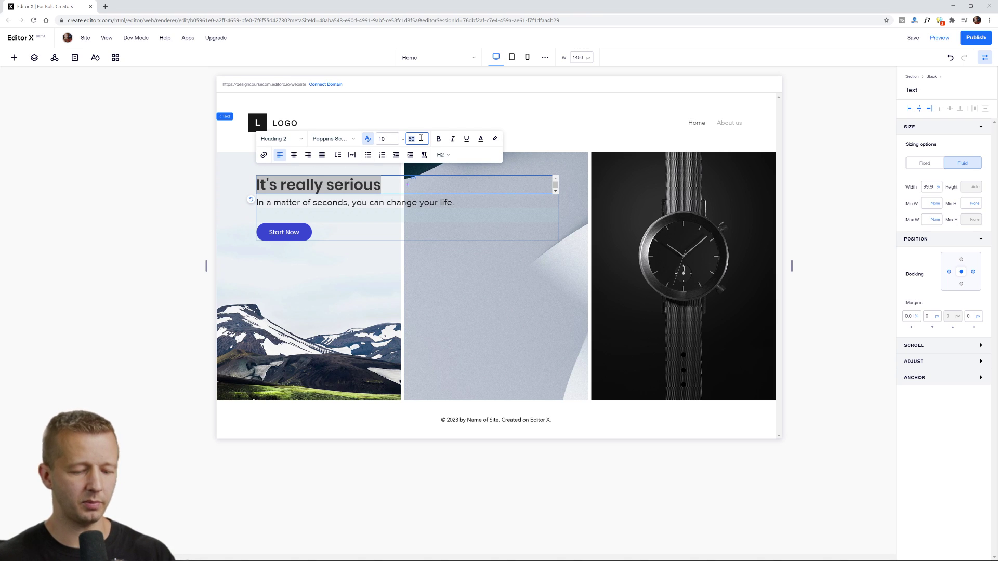
text(80)
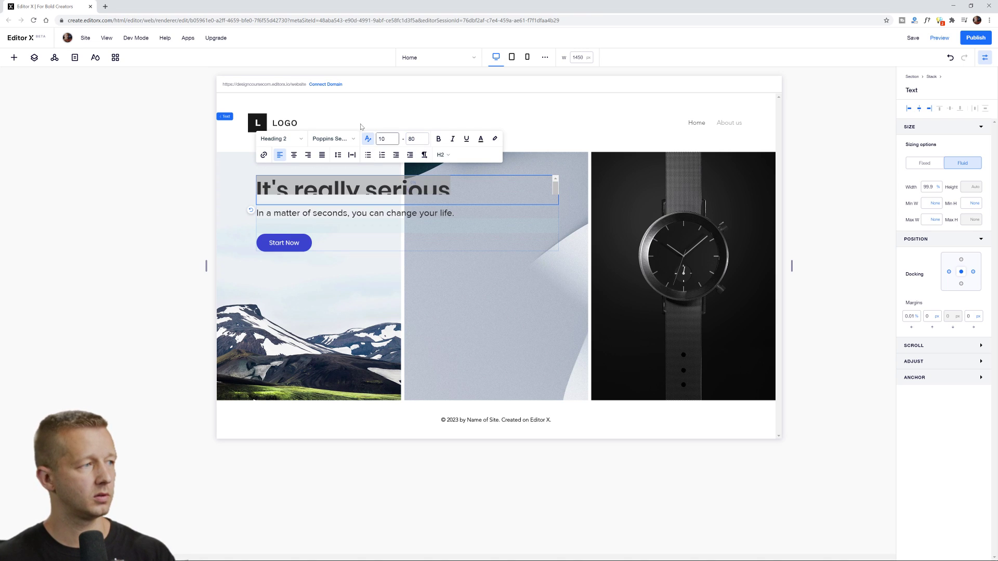
click(104, 206)
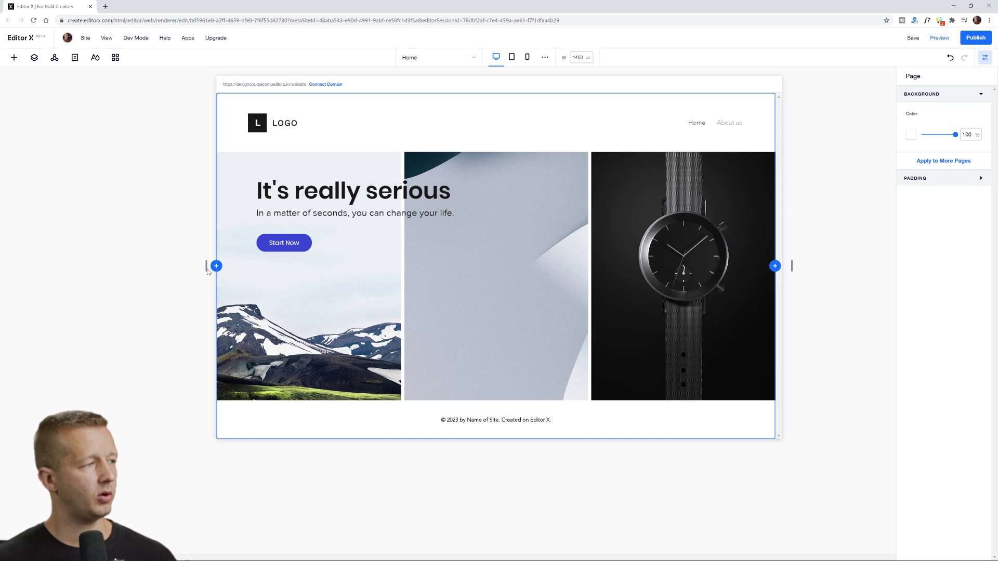
drag(206, 266, 405, 268)
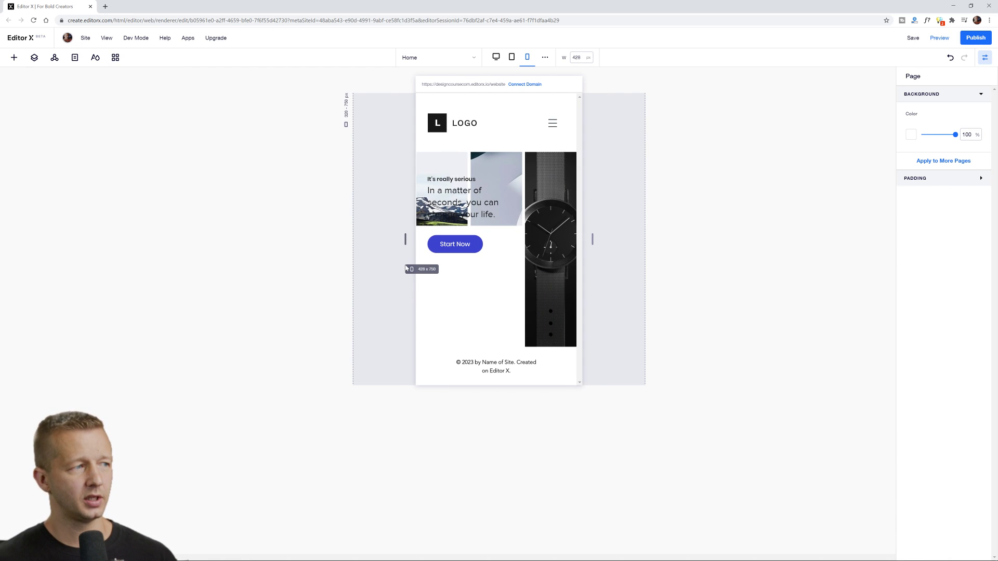
Back on desktop, set the title's minimum scaled font size to 30 and check how it scales down to mobile width
drag(406, 268, 223, 265)
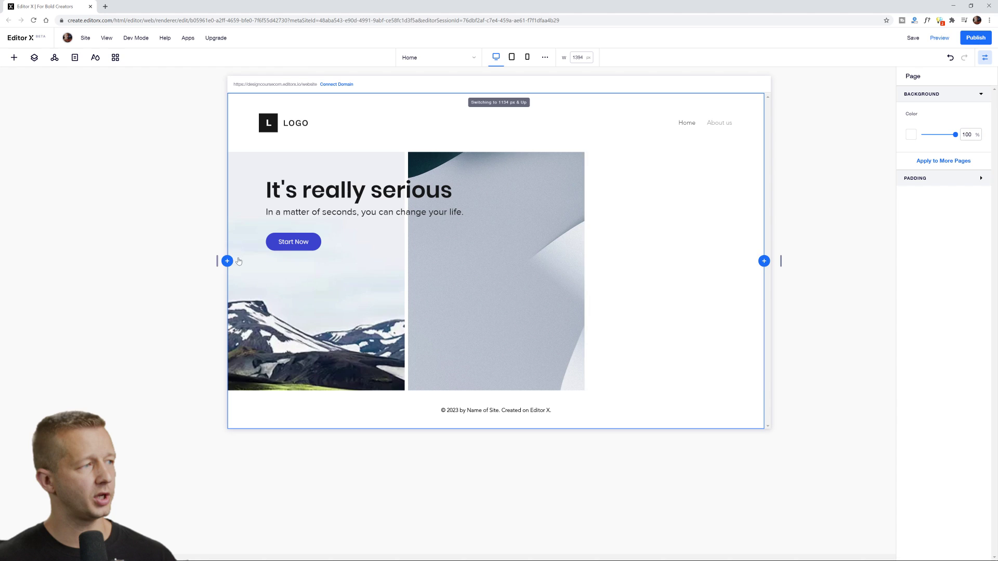
click(322, 197)
click(282, 154)
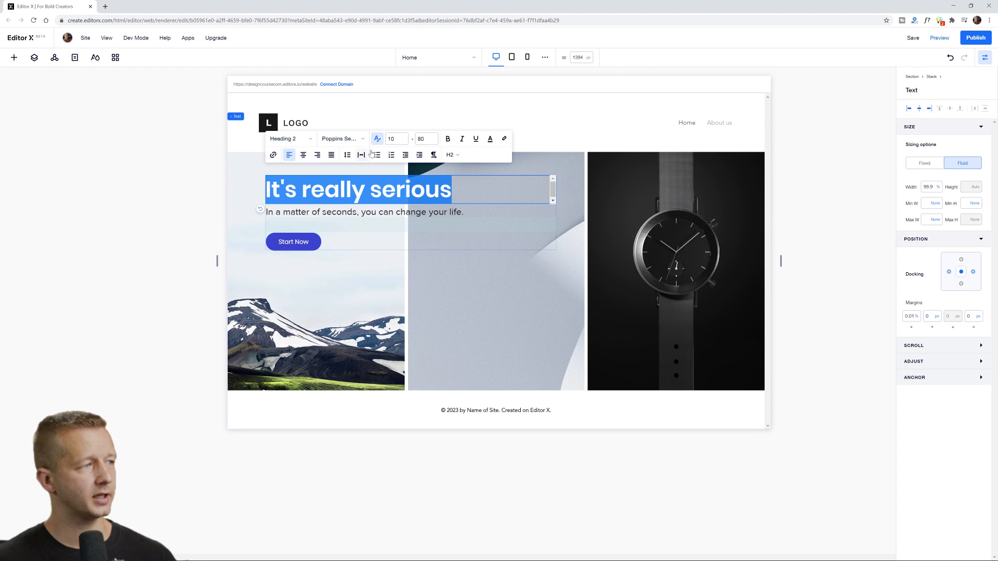
click(404, 139)
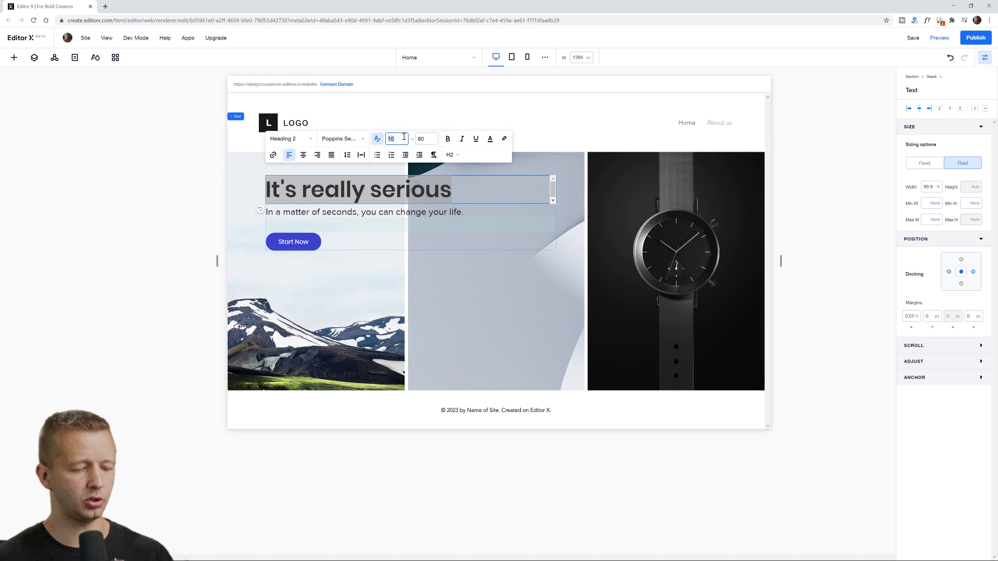
text(30)
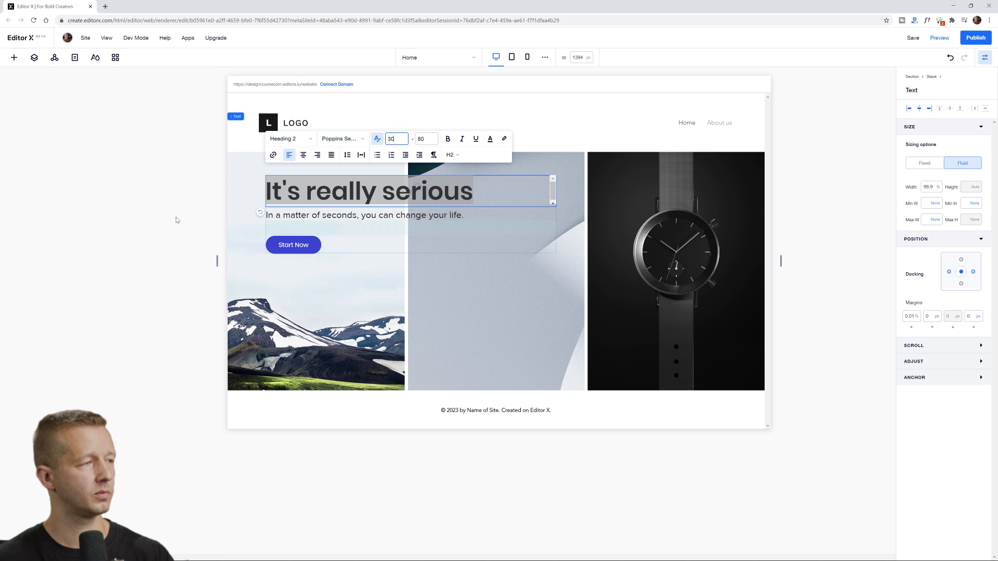
click(176, 220)
drag(217, 261, 403, 263)
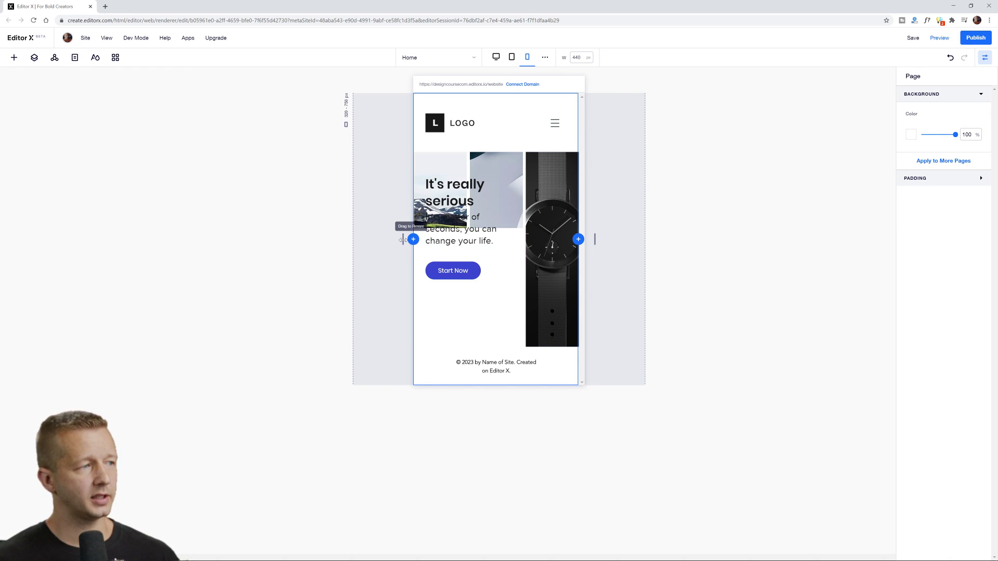
At the tablet breakpoint, turn on text scaling for the subtitle and set its maximum font size to 24
drag(403, 239, 268, 245)
click(347, 214)
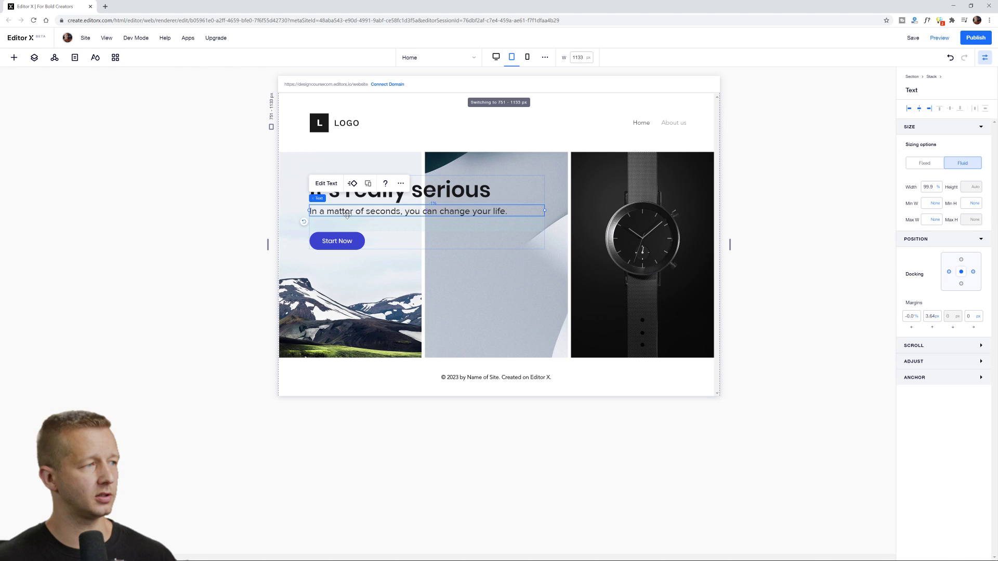
click(327, 185)
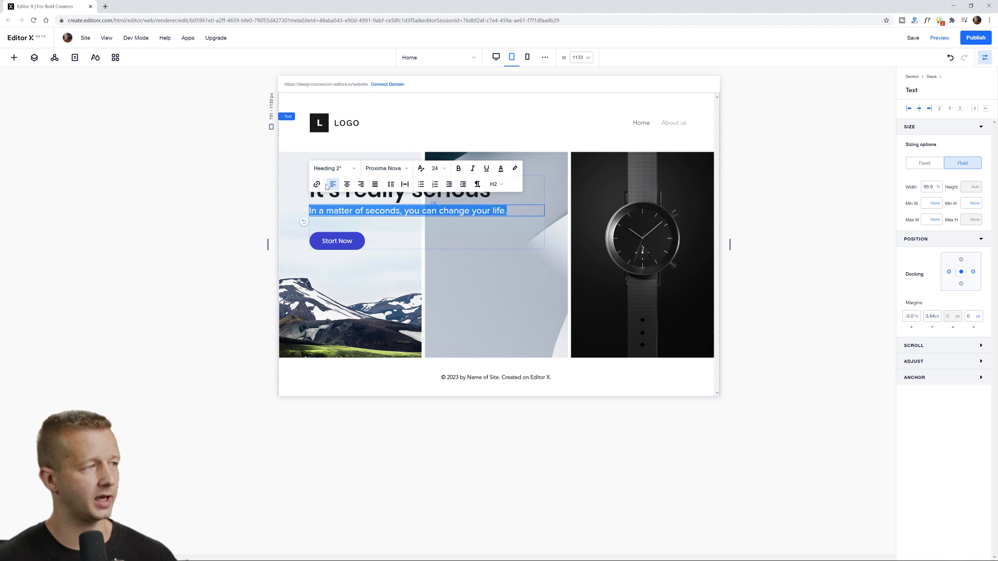
click(420, 169)
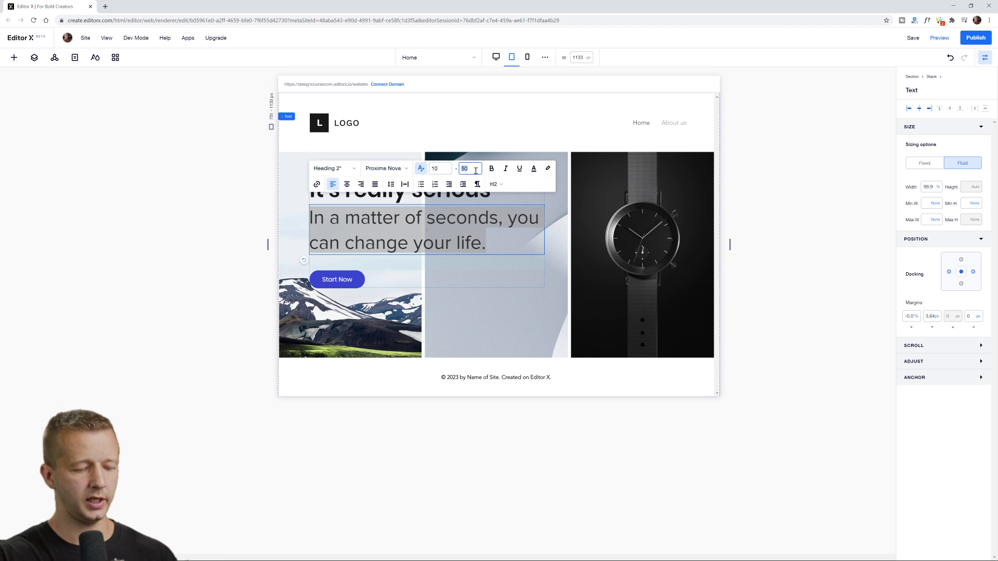
text(24)
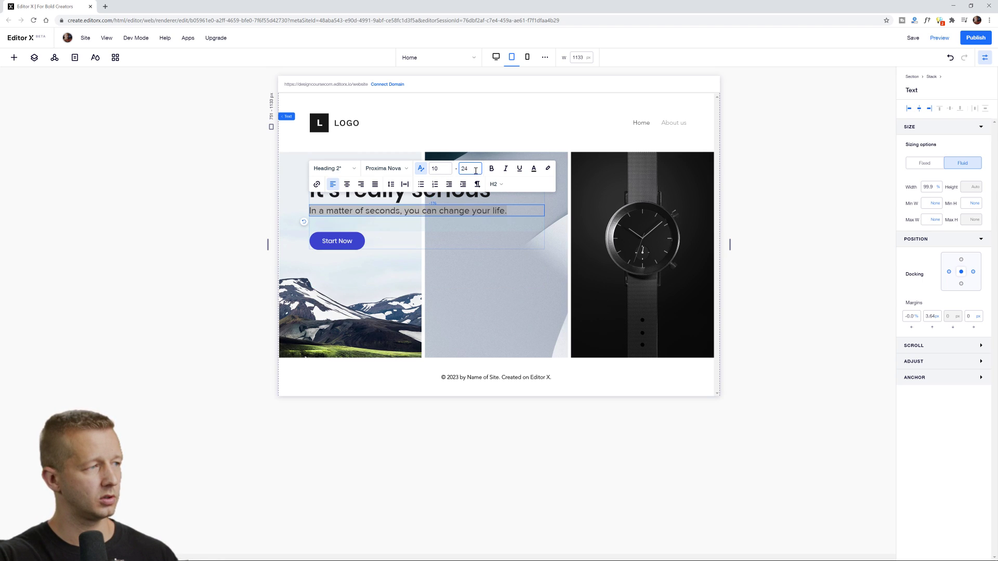
Set the subheading's scaling font size range to 15 minimum and 25 maximum at the tablet breakpoint, then deselect the text
key(Up)
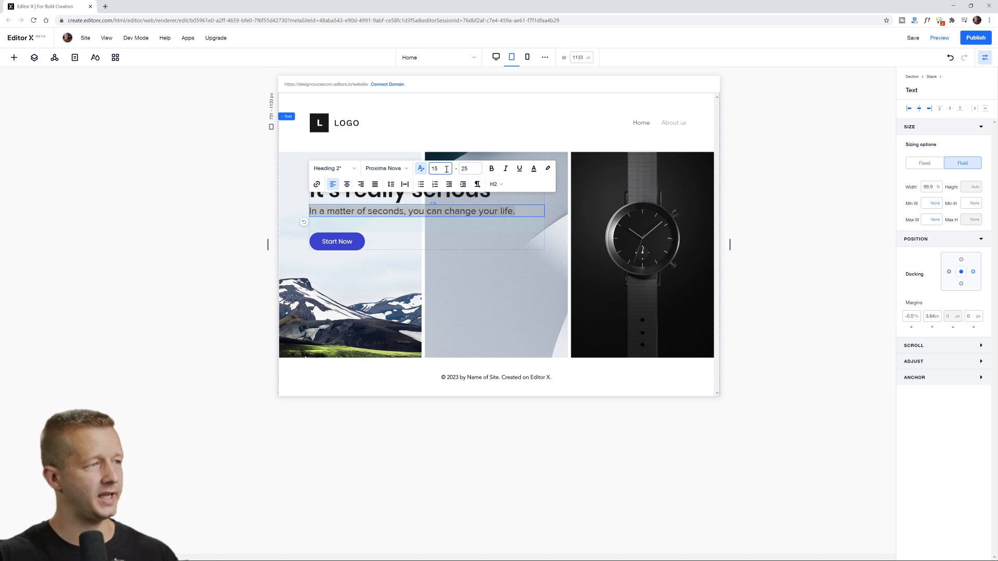
click(176, 212)
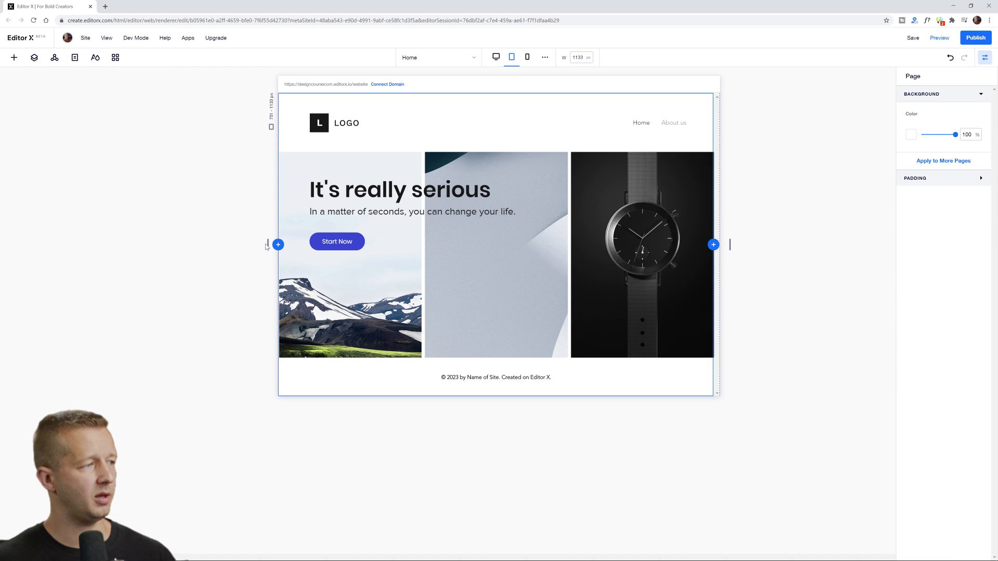
Resize the canvas down to 461 px and back up to tablet widths to compare how the three hero images scale
drag(268, 244, 409, 240)
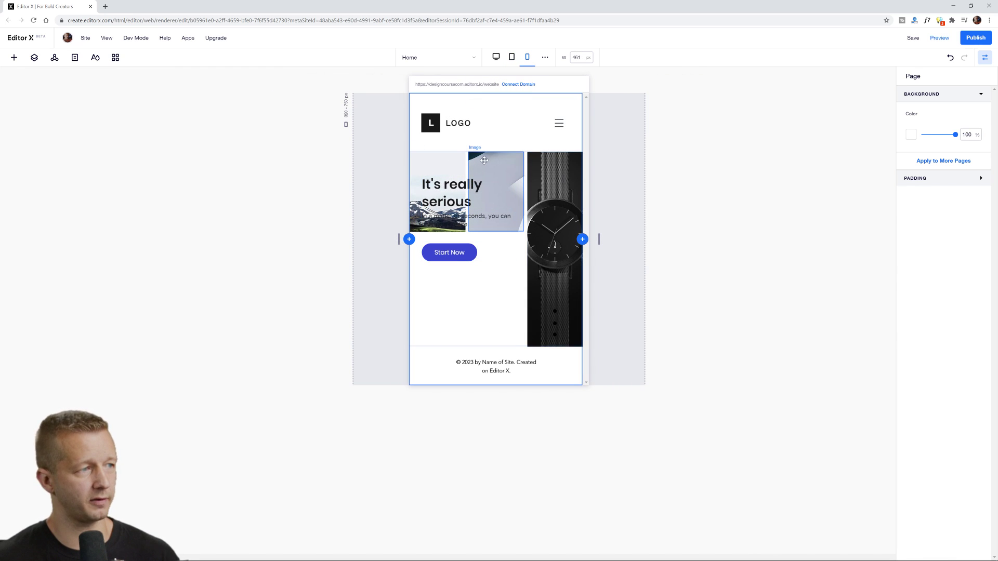
drag(398, 239, 348, 251)
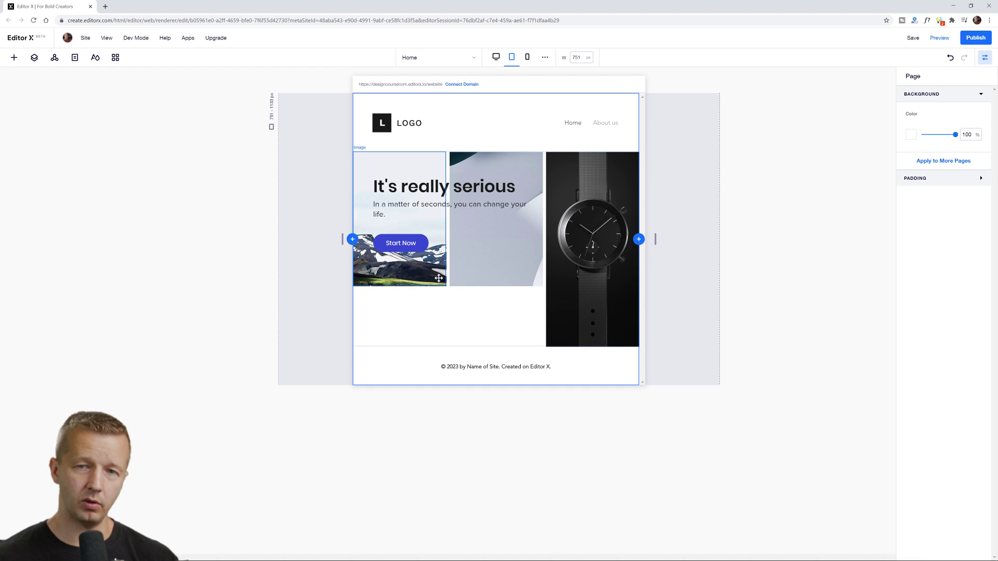
click(583, 190)
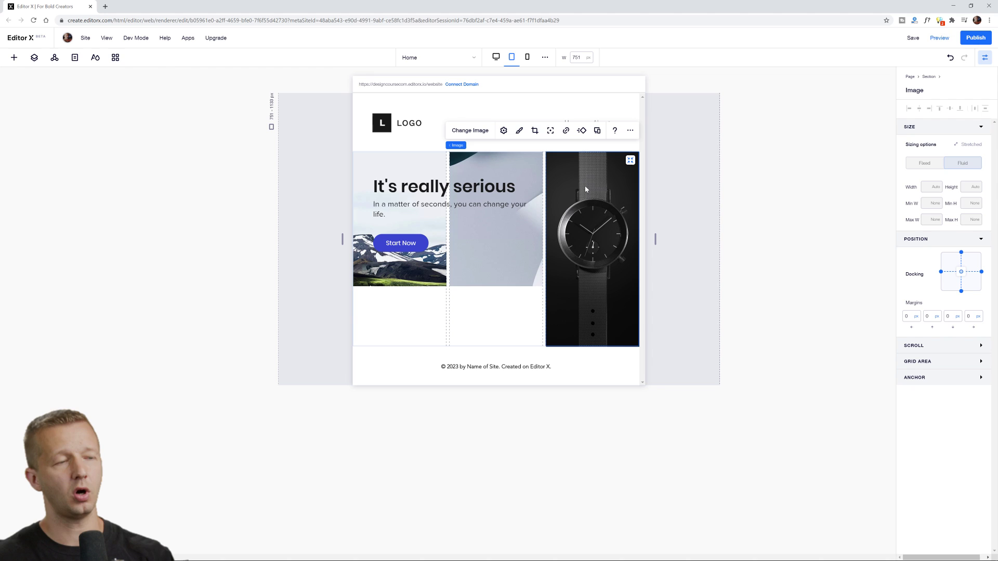
click(502, 266)
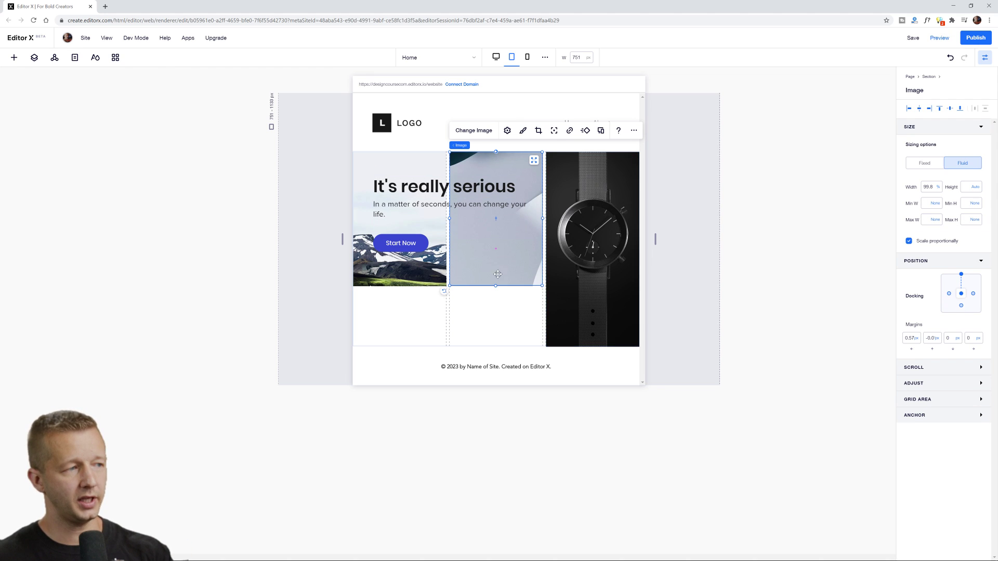
mouse_move(343, 260)
mouse_down()
mouse_move(225, 260)
mouse_move(330, 256)
mouse_up()
Stretch the mountain image and the middle grey image so that each fills its grid cell at the tablet breakpoint
click(417, 278)
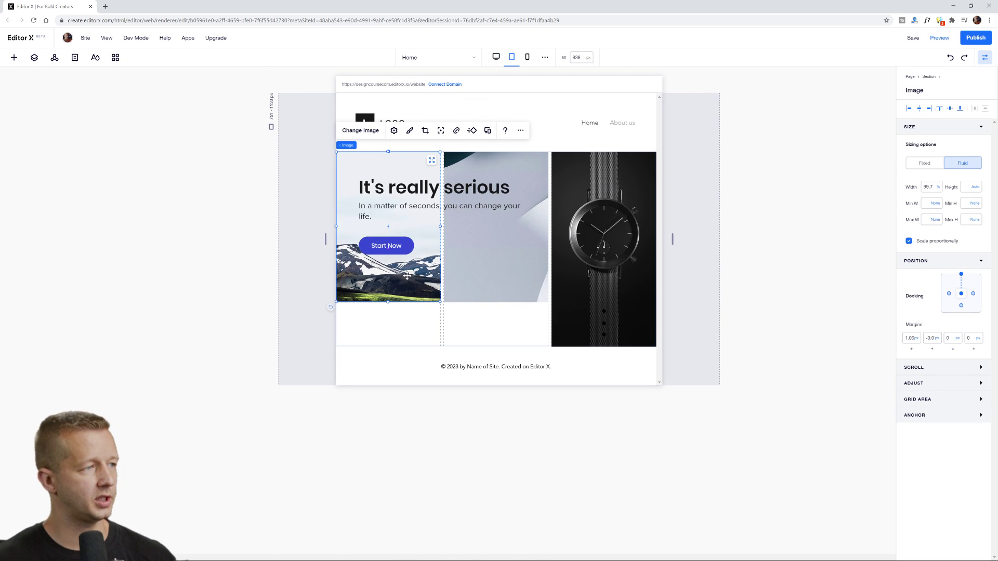
double_click(433, 169)
key(Return)
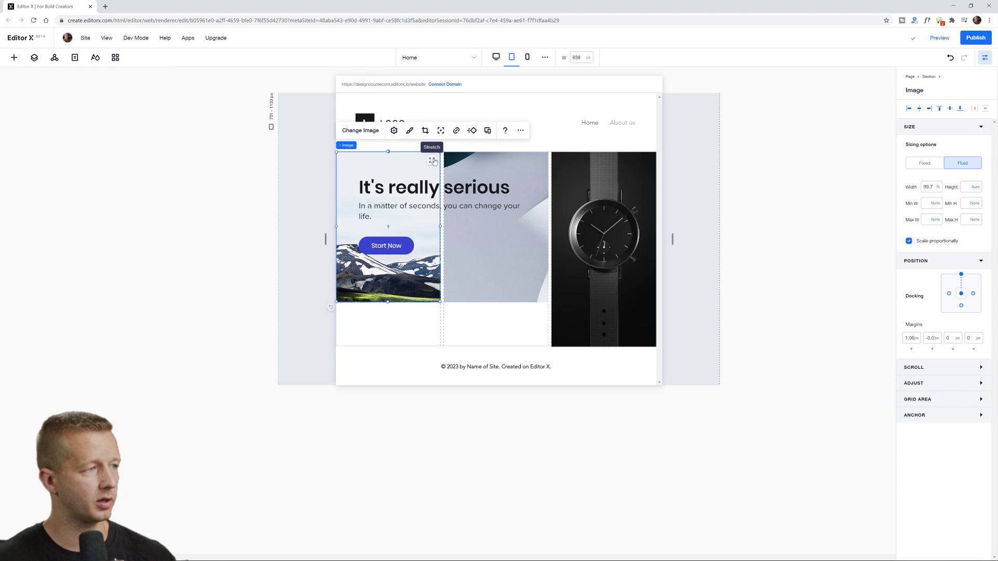
click(432, 161)
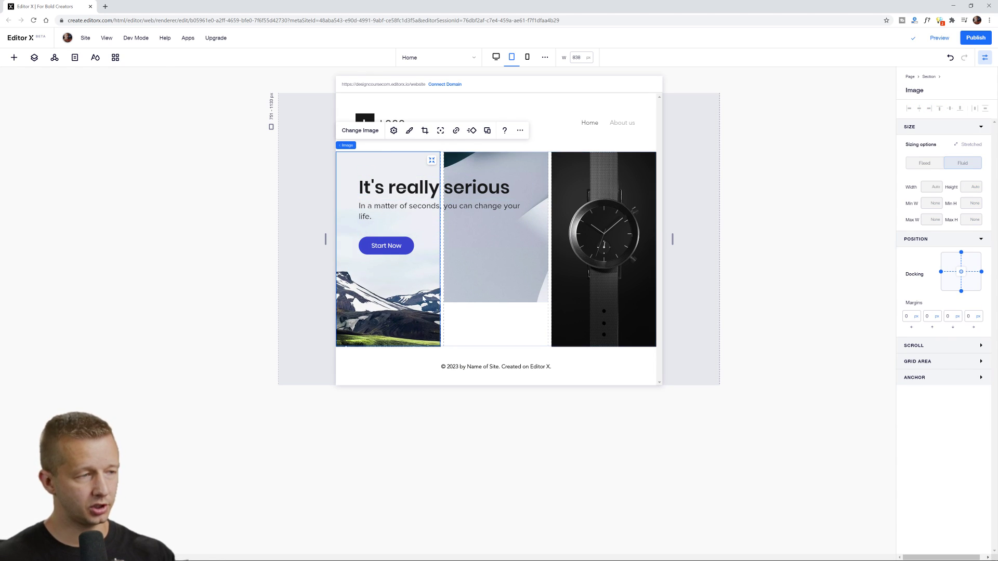
click(494, 234)
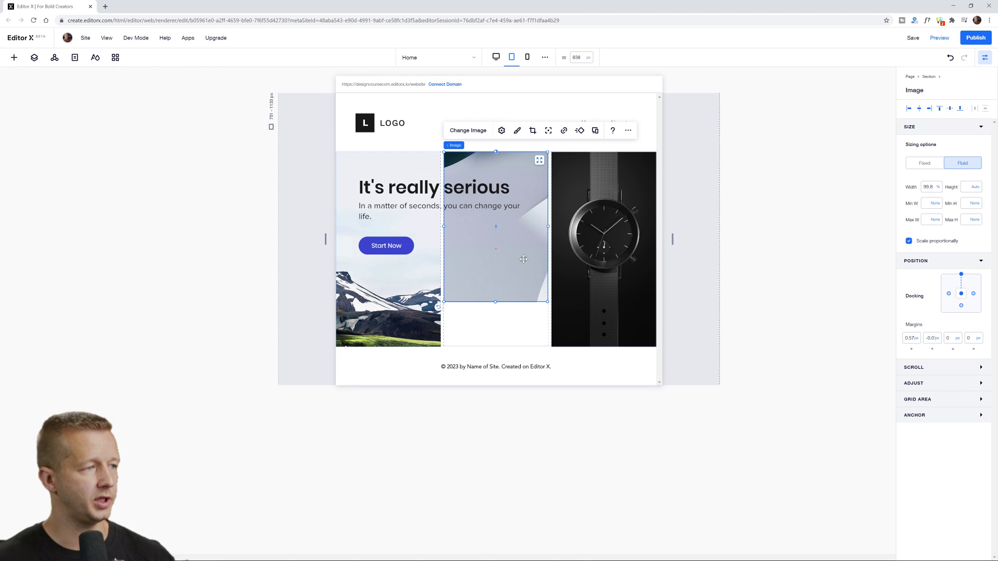
click(540, 160)
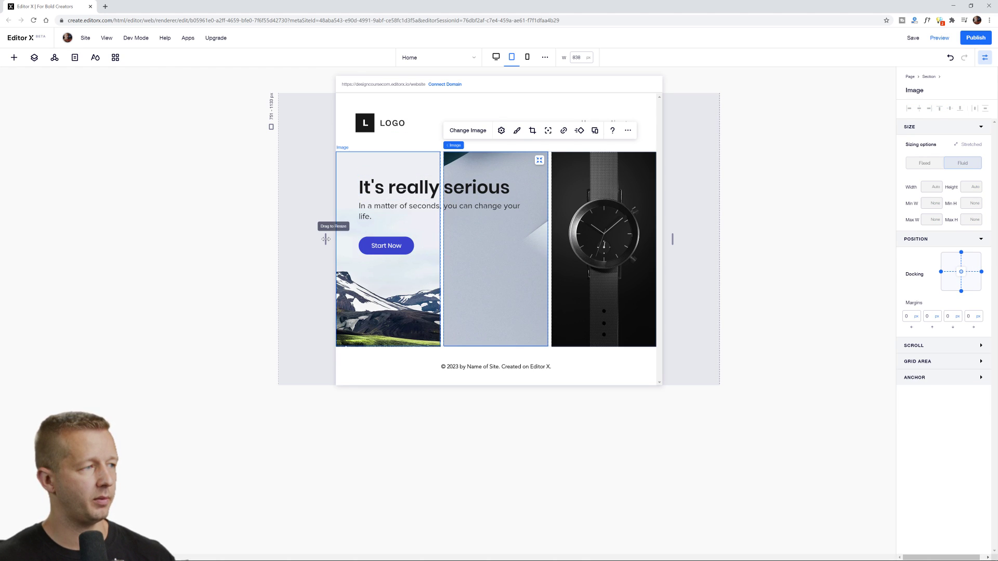
Check the hero layout at a slightly narrower tablet width and at the mobile, tablet and desktop breakpoints
mouse_move(326, 239)
mouse_down()
mouse_move(398, 239)
mouse_move(181, 252)
mouse_move(331, 238)
mouse_up()
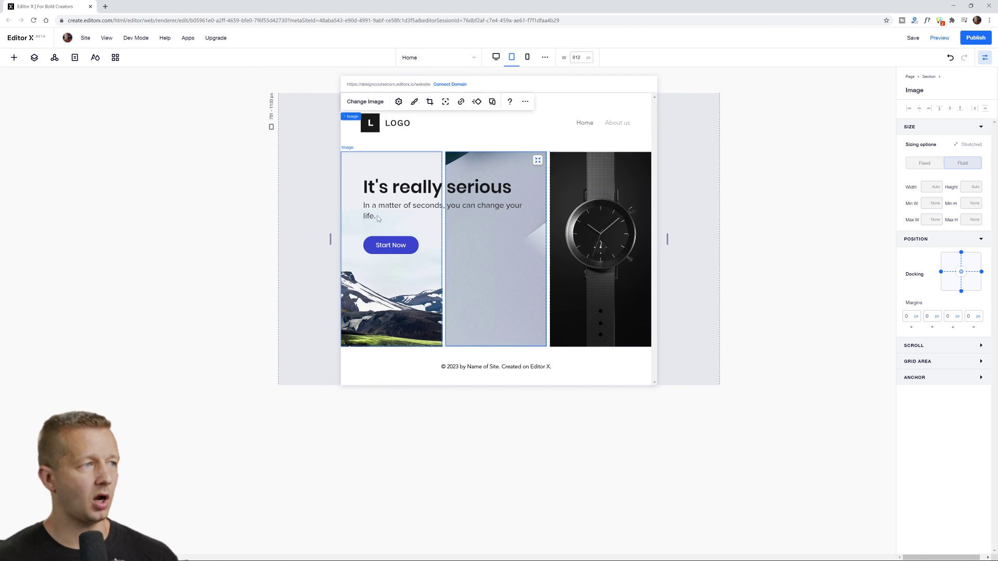
click(527, 58)
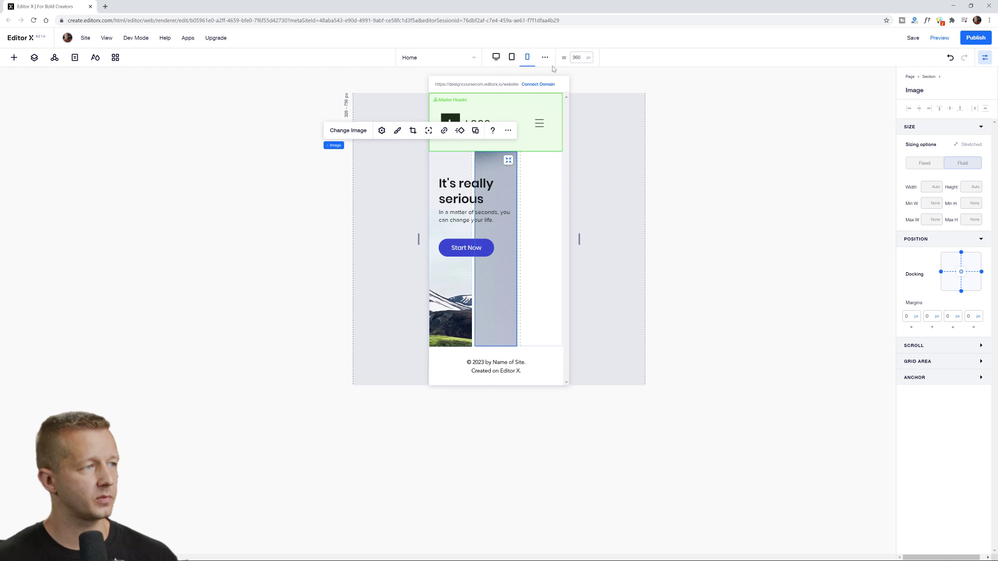
click(256, 241)
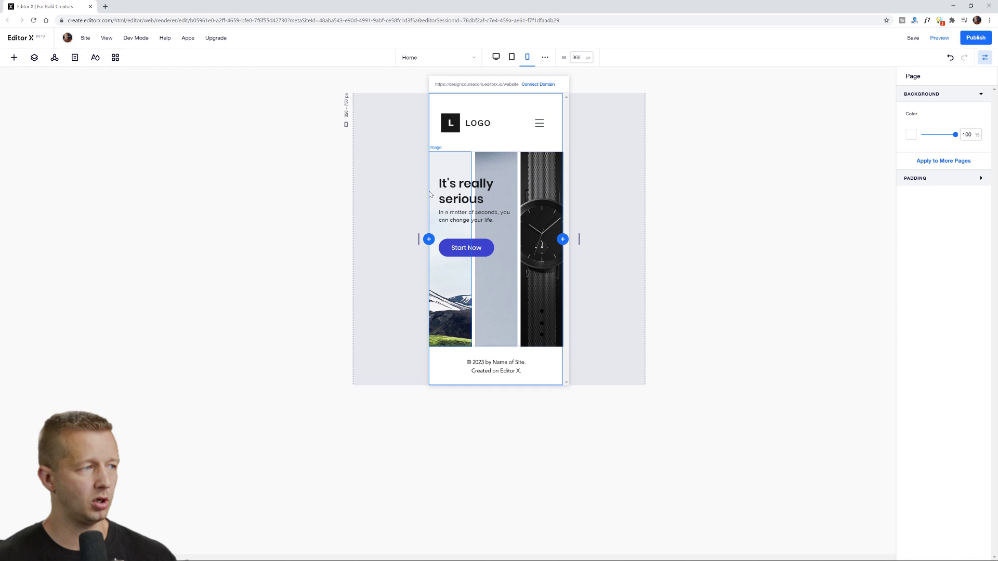
click(511, 57)
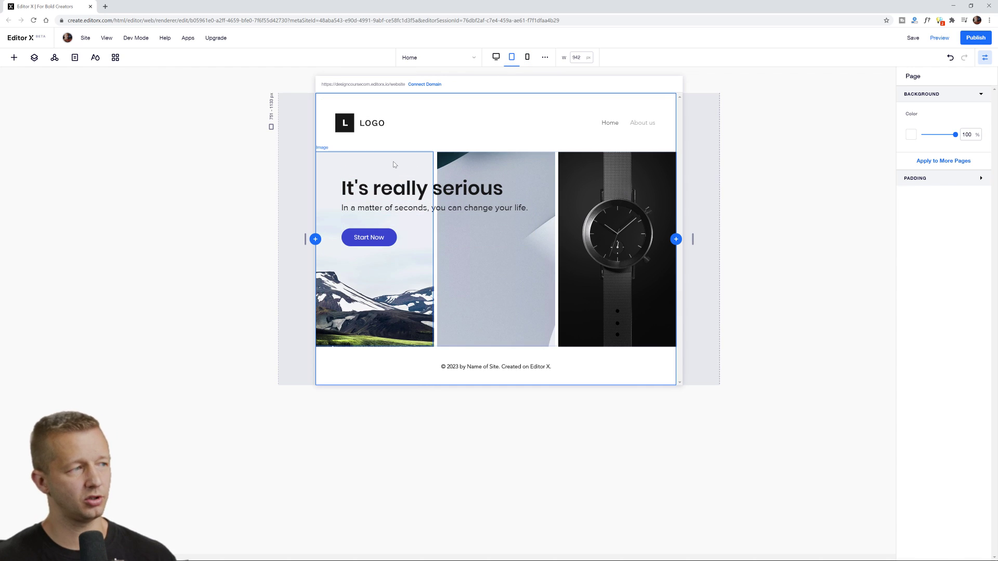
click(496, 57)
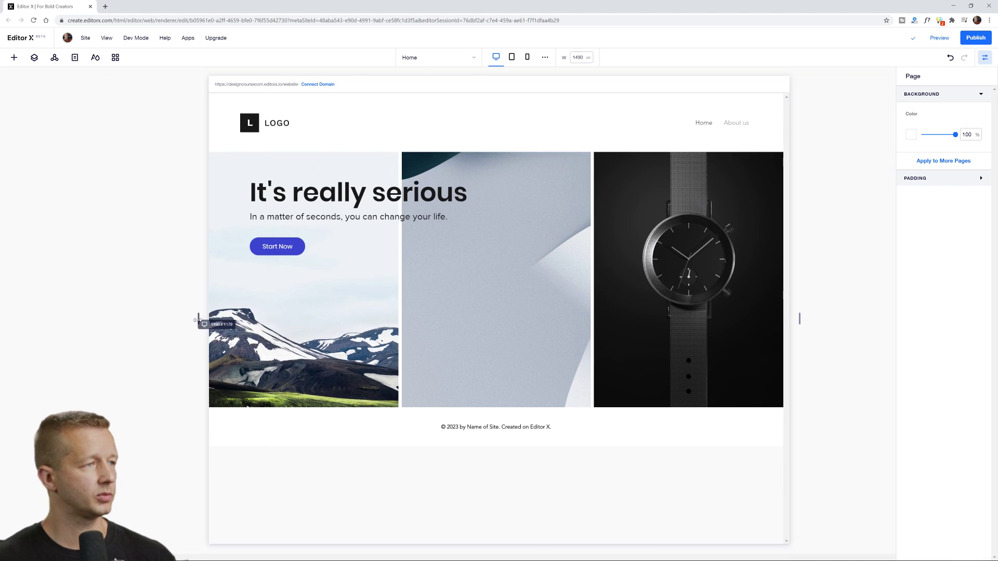
At the mobile breakpoint, set the watch image's opacity to 0%
click(527, 59)
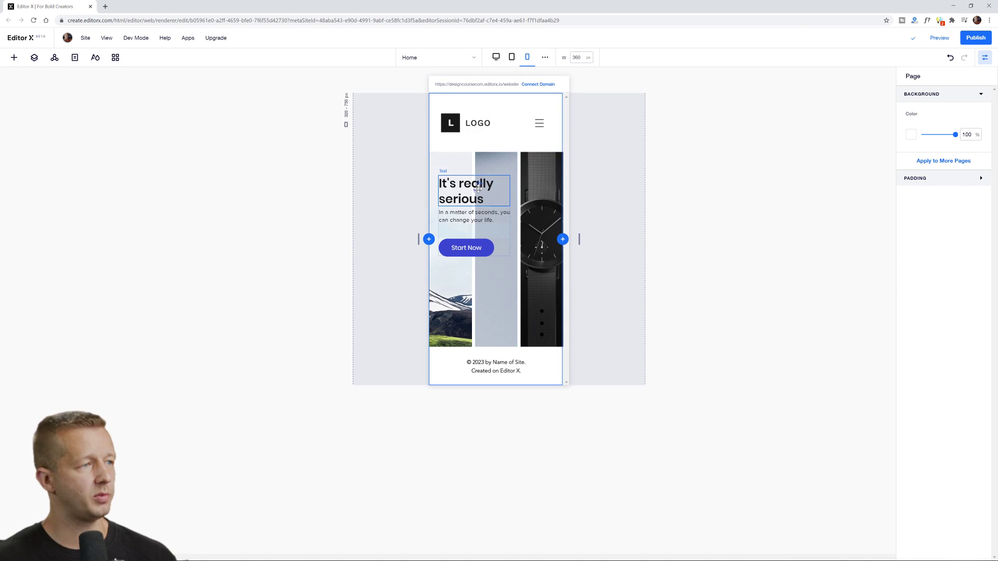
click(529, 169)
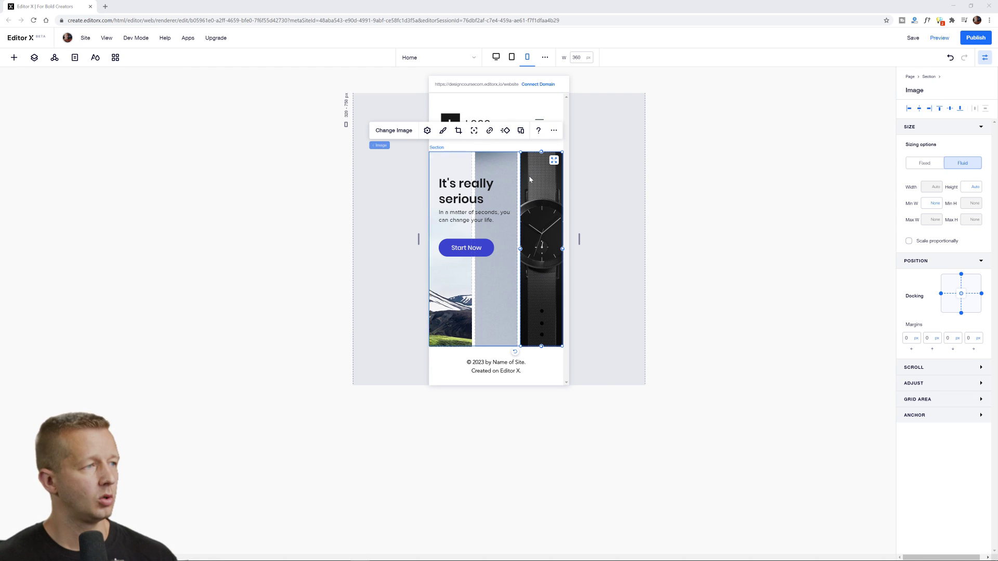
click(443, 132)
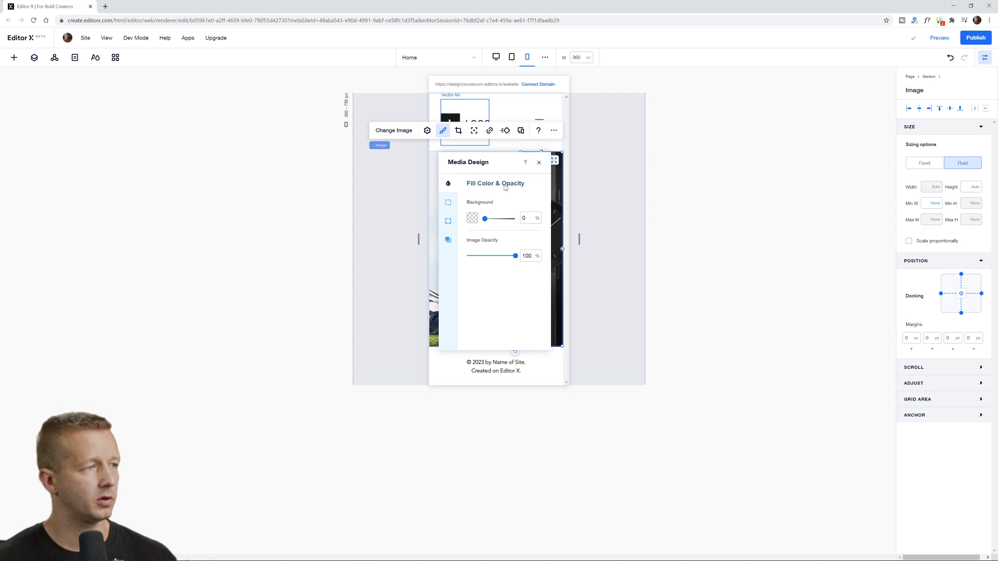
drag(515, 257, 468, 256)
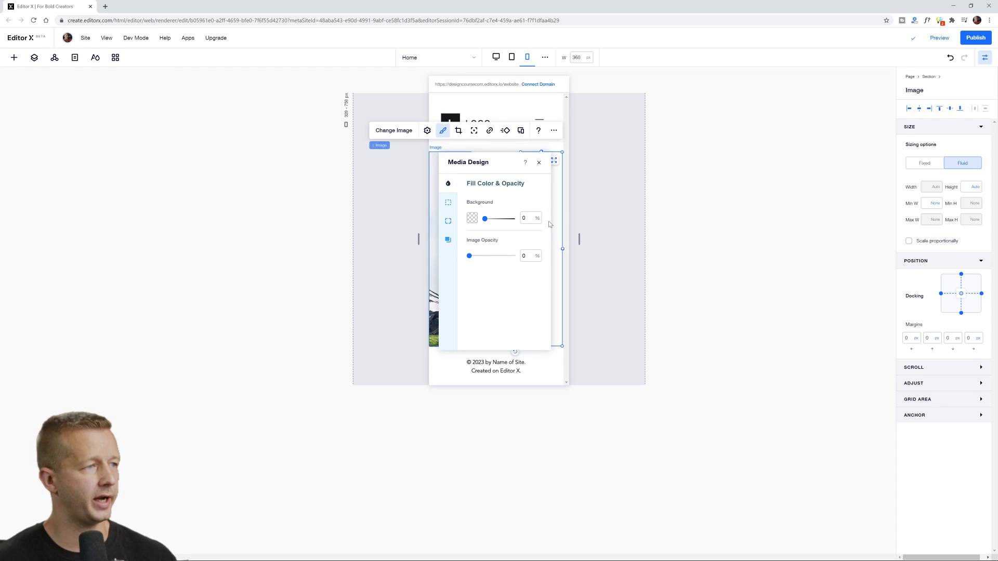
click(652, 201)
Set the middle grey image's opacity to 0% at the mobile breakpoint
click(500, 174)
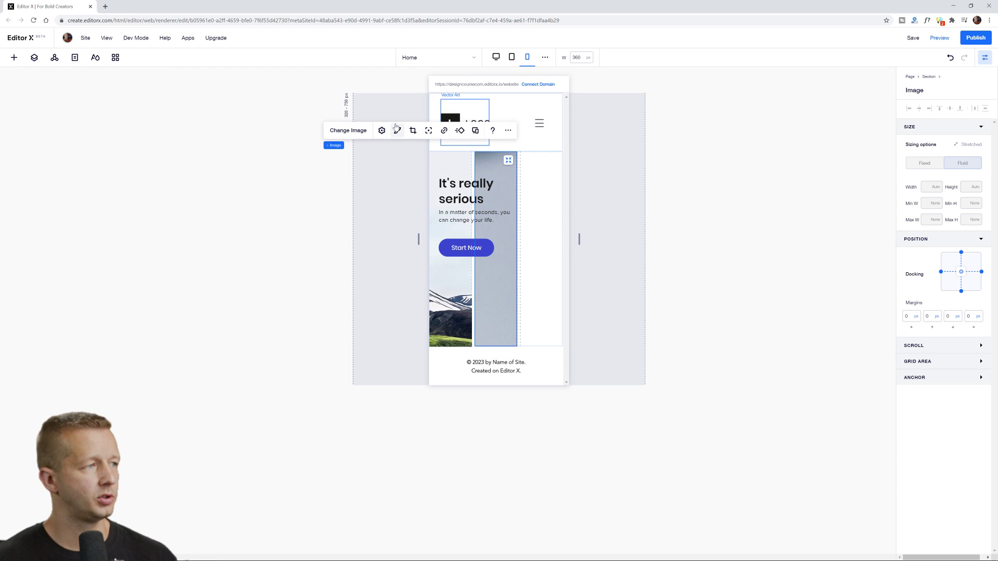
click(397, 130)
click(495, 185)
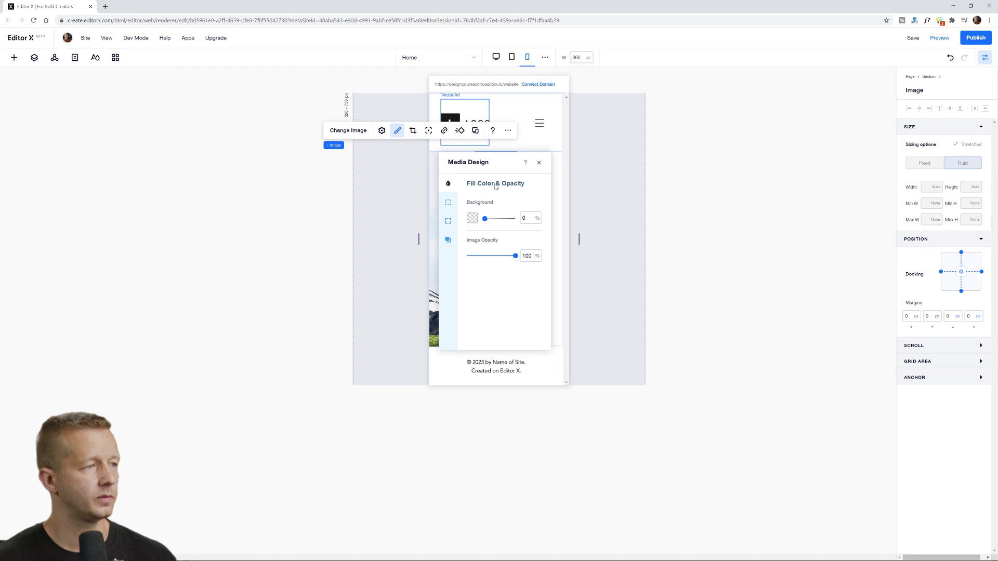
drag(510, 258, 468, 256)
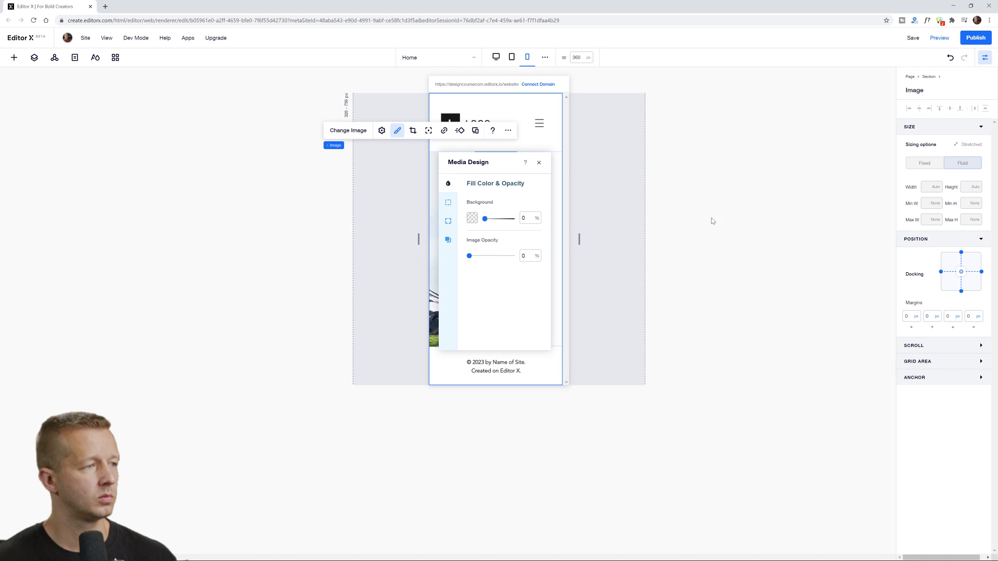
click(643, 213)
Unstretch the mountain image on mobile and enlarge it across all three hero columns, to a width of about 97.8%
click(465, 170)
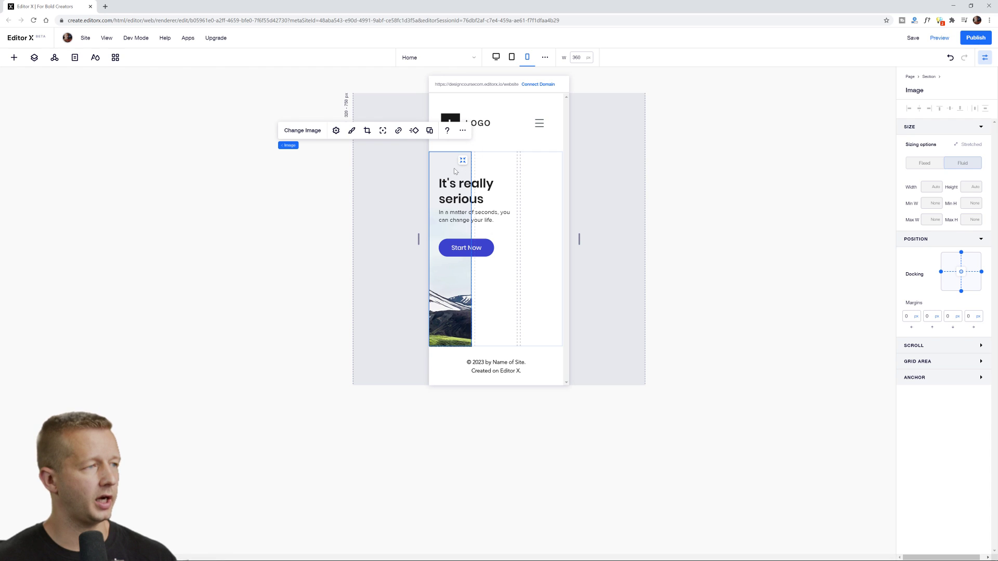
double_click(454, 170)
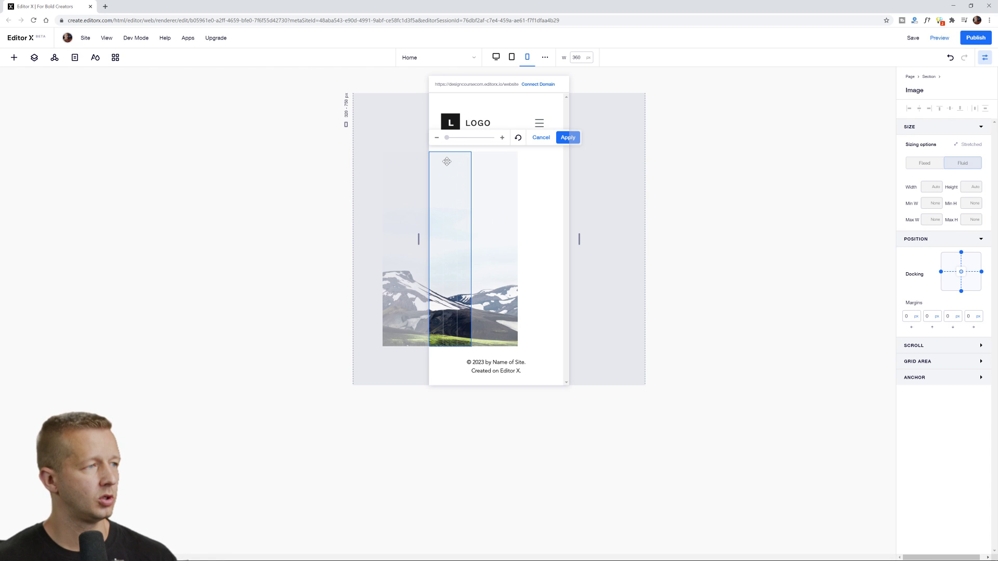
key(Escape)
click(459, 168)
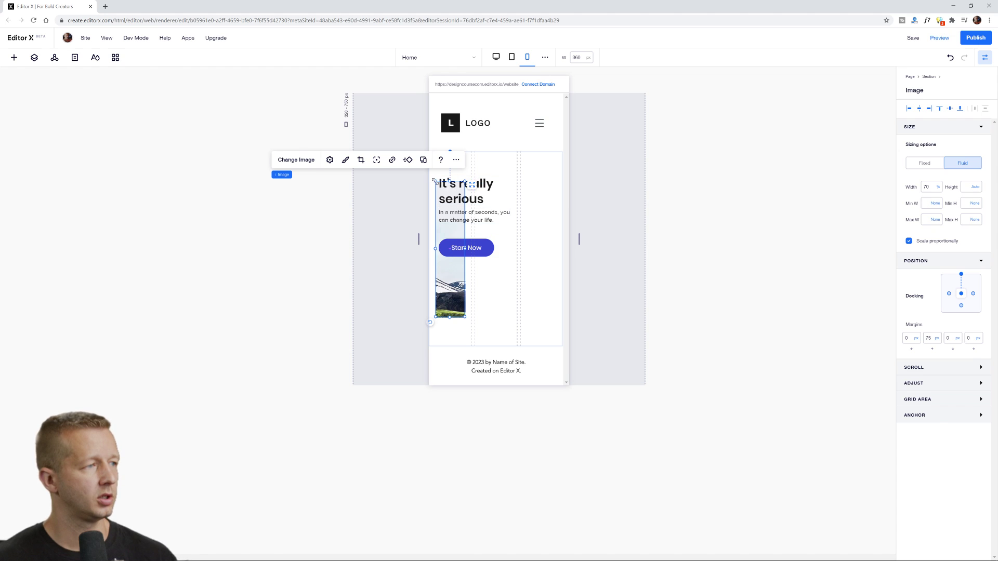
drag(434, 181, 429, 153)
drag(465, 317, 534, 334)
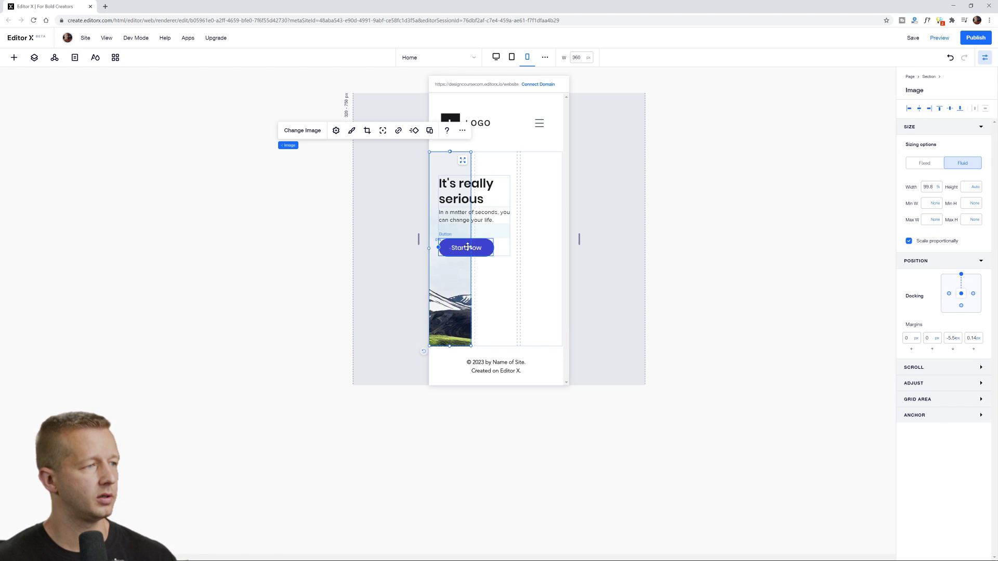
drag(470, 248, 558, 248)
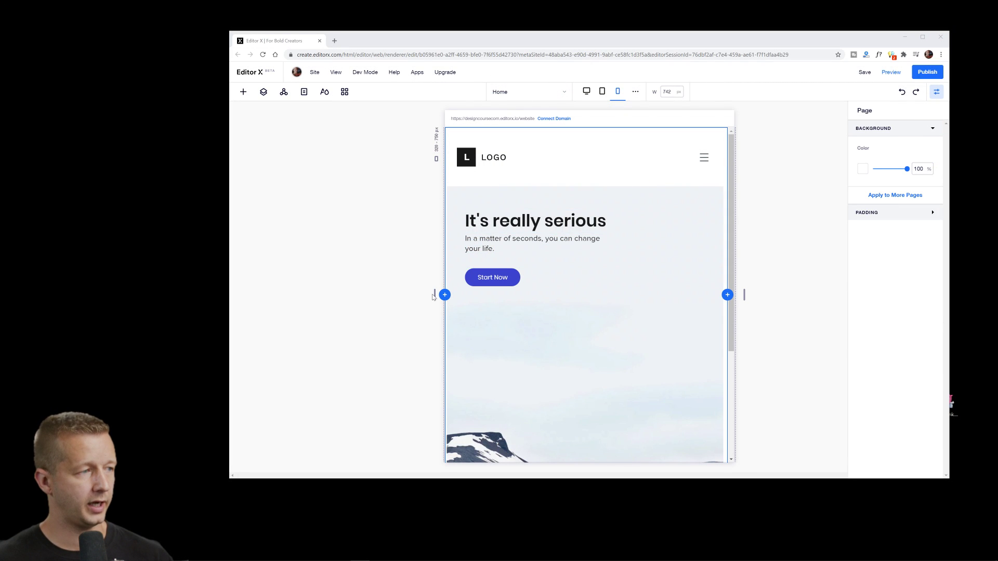
Check how the enlarged mountain image scales between mobile canvas widths of 320 px and 744 px, down to the footer
drag(438, 297, 522, 291)
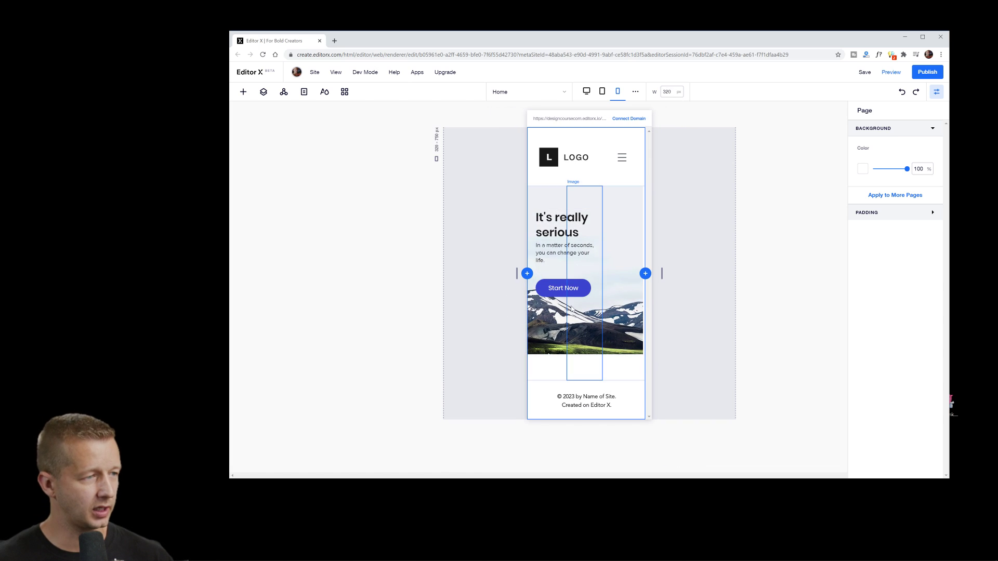
click(544, 339)
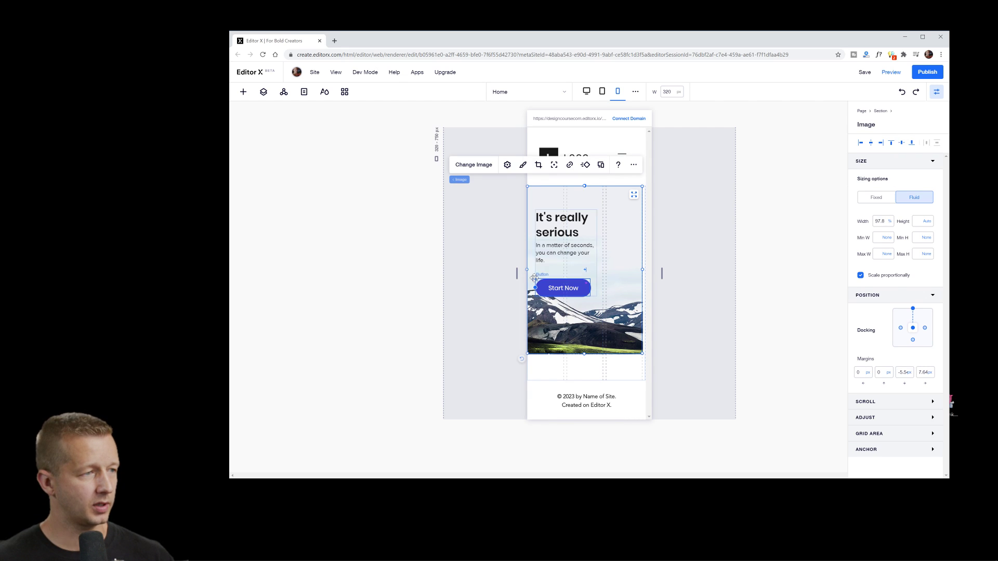
click(517, 275)
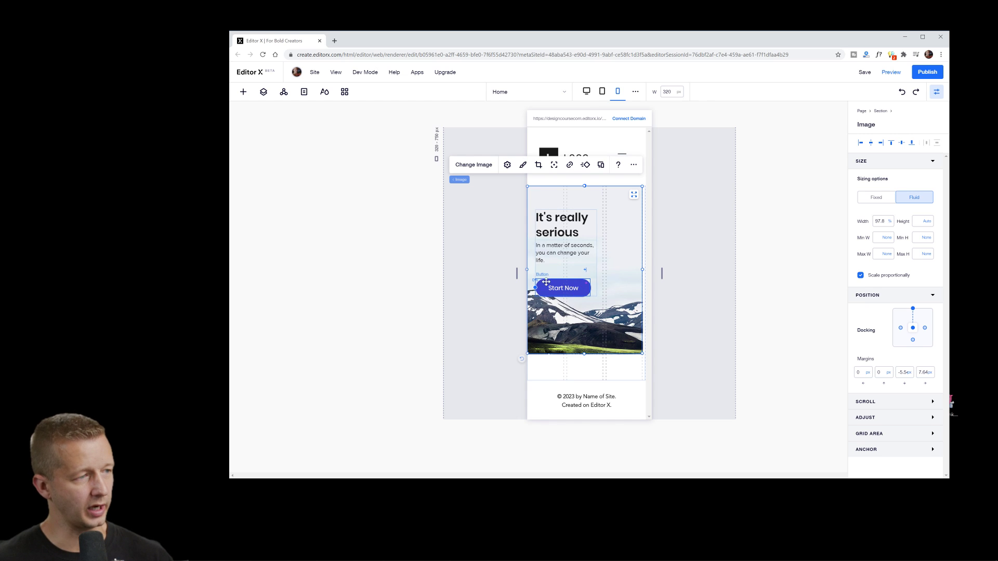
drag(516, 275, 436, 283)
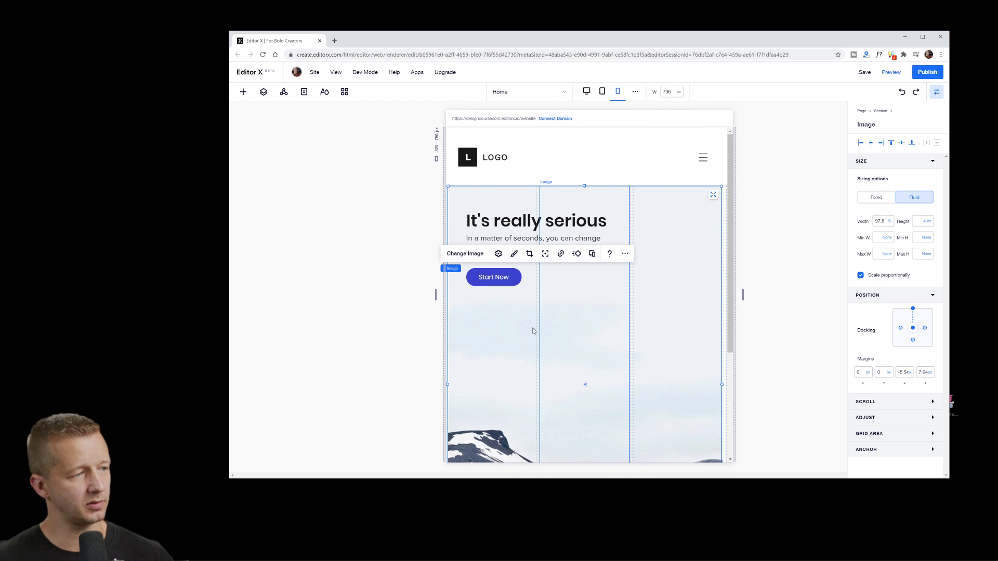
click(395, 309)
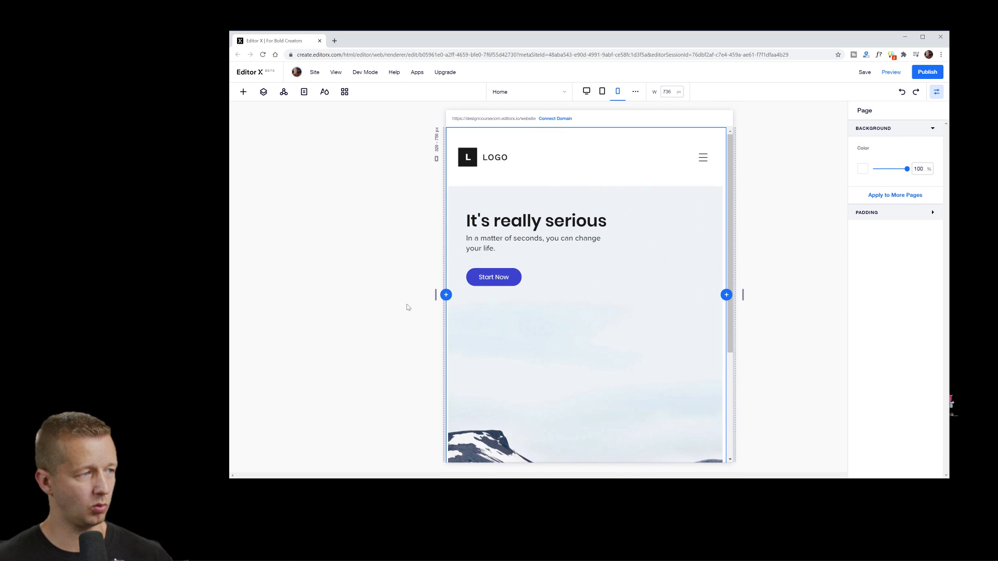
drag(436, 295, 434, 295)
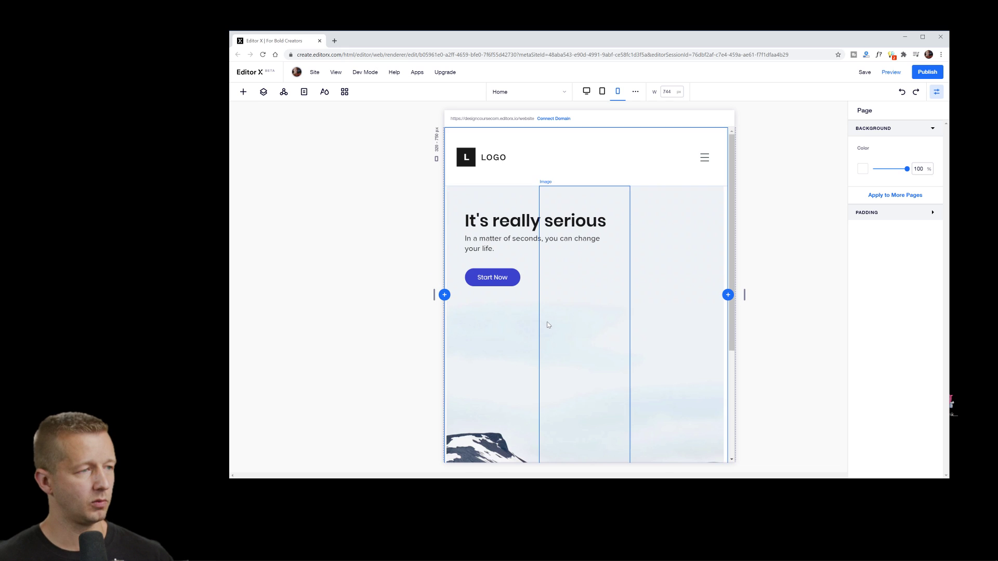
scroll(547, 325, down, 5)
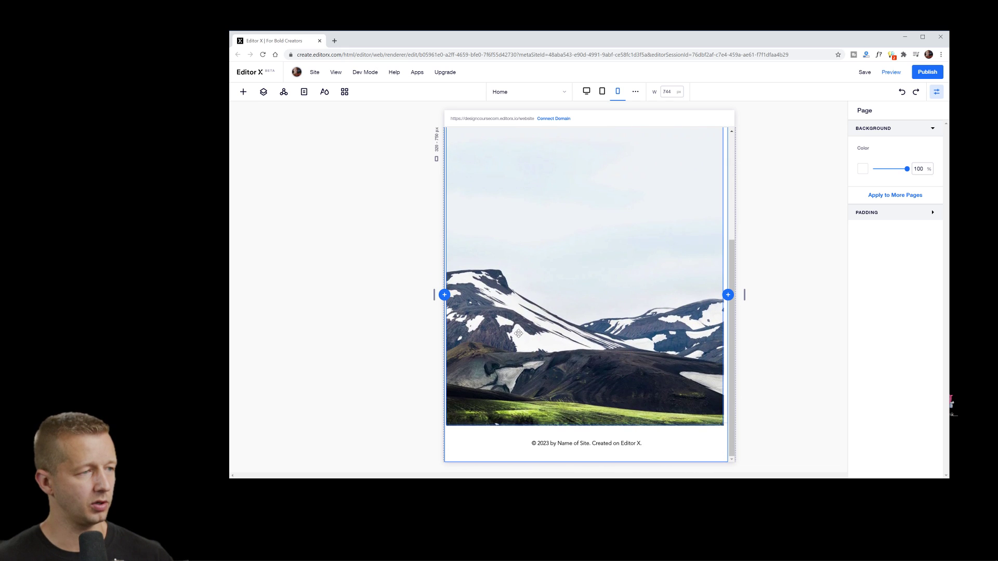
Shorten the mountain image from its lower edge at the 744 px mobile canvas width and check it at 320 px
click(505, 363)
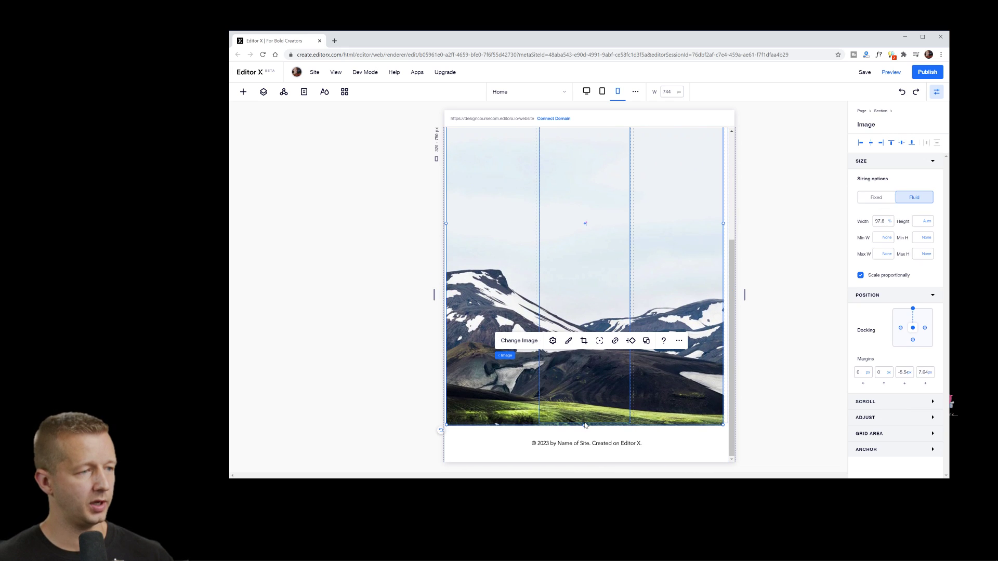
drag(585, 425, 570, 242)
click(349, 281)
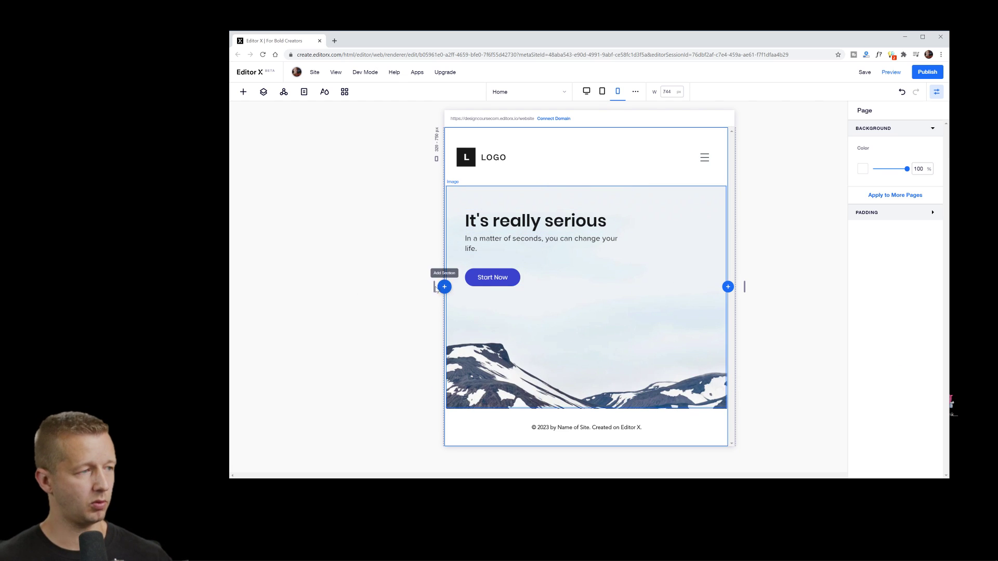
drag(434, 287, 519, 288)
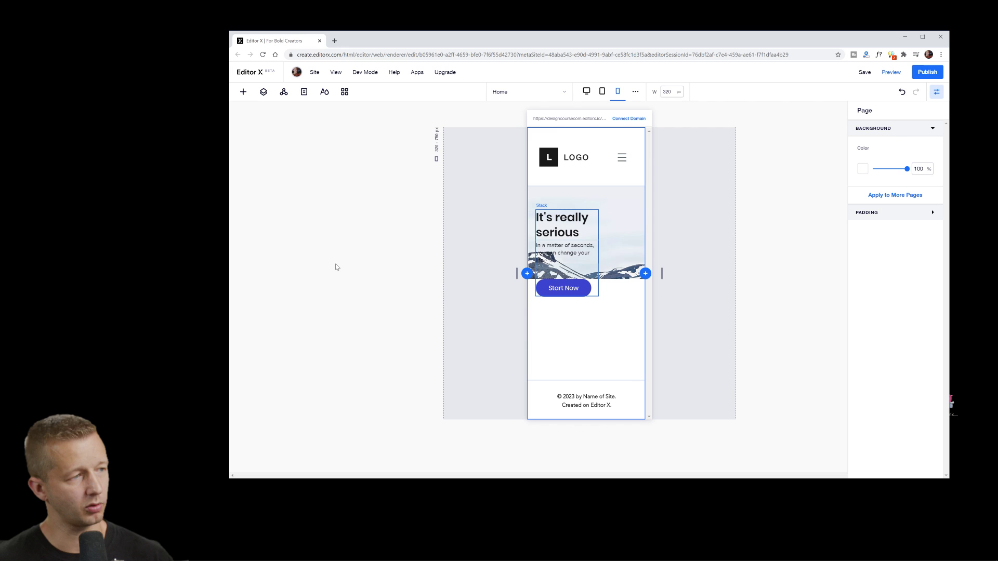
Set the mountain image's minimum height to 400 px at the mobile breakpoint and dismiss the saving message
click(530, 250)
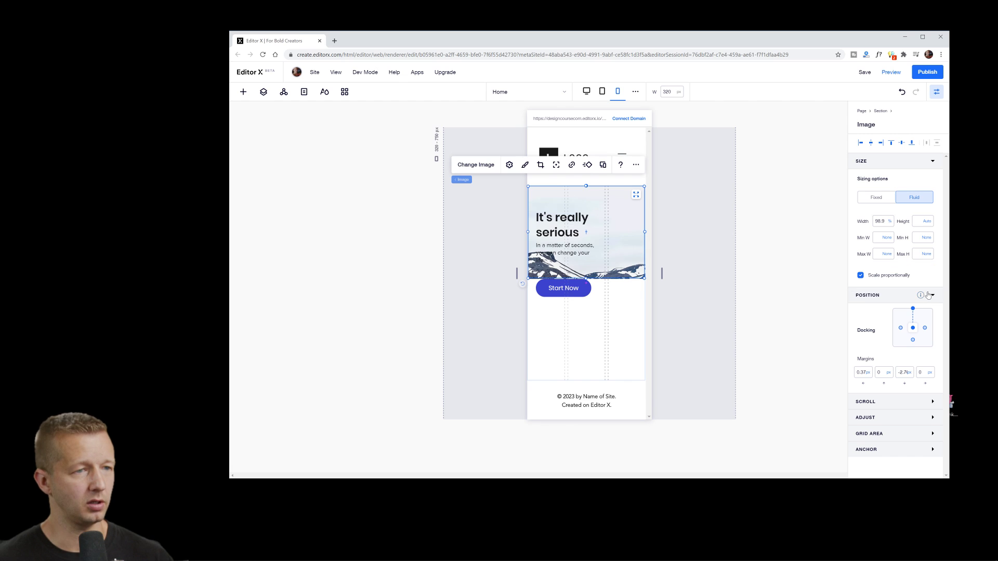
click(923, 241)
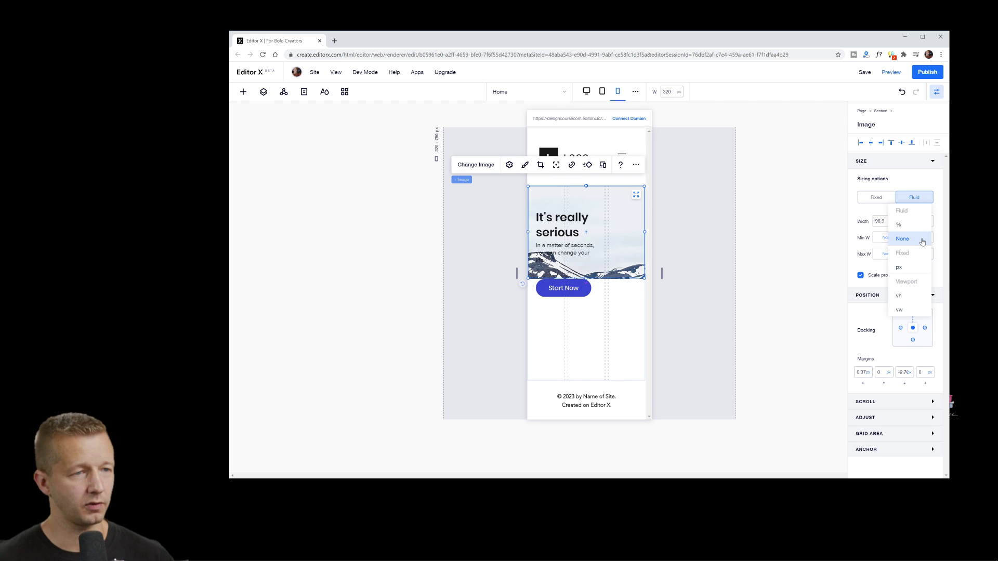
click(899, 267)
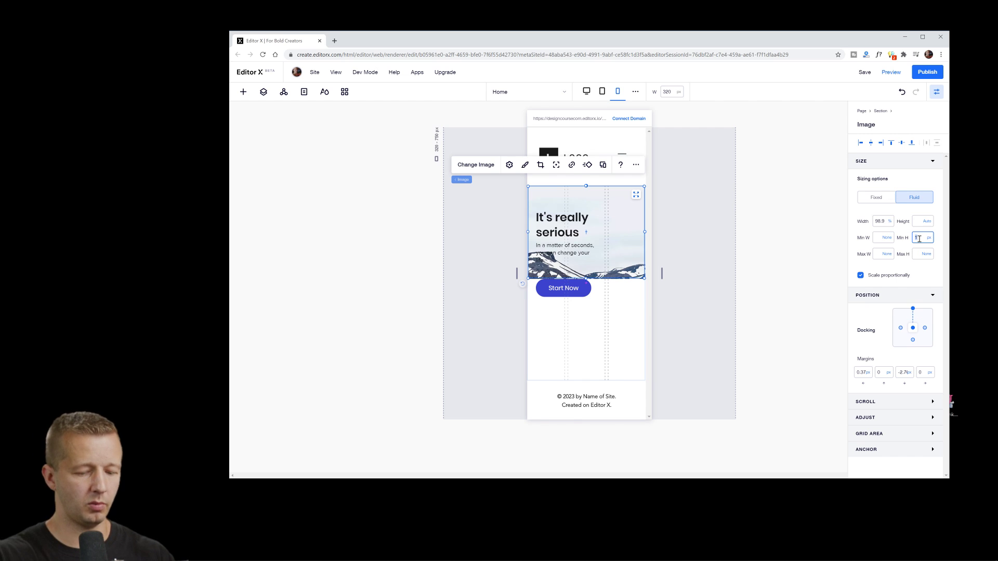
text(400)
key(Return)
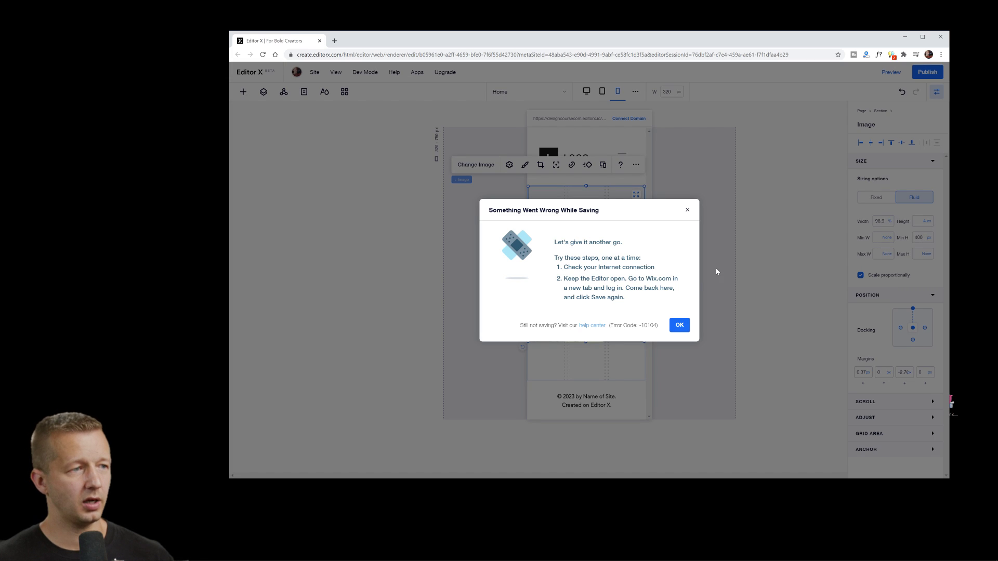
click(688, 211)
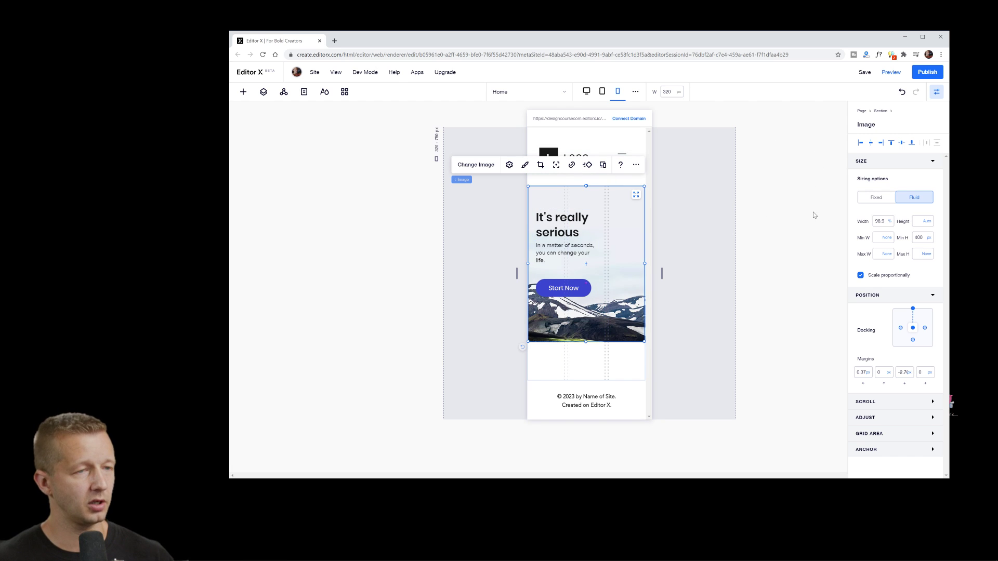
Increase the mountain image's minimum height to 500 px and widen the mobile canvas to check the scaling
click(921, 239)
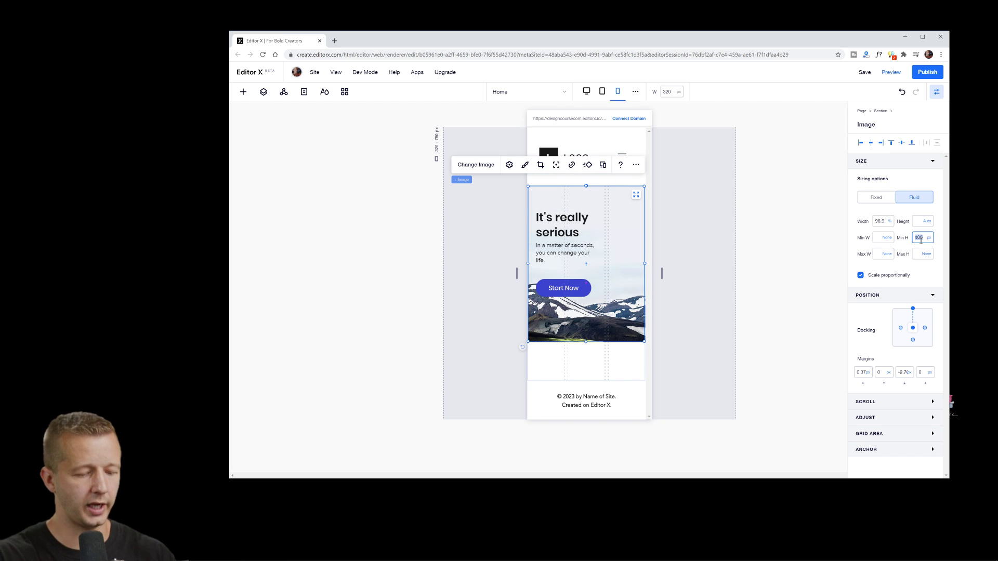
text(500)
key(Return)
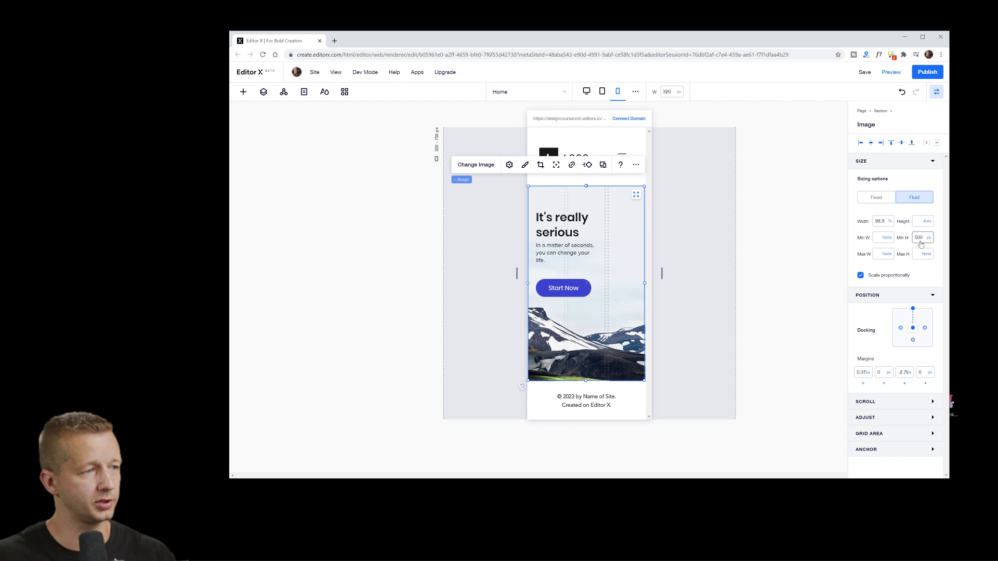
click(368, 286)
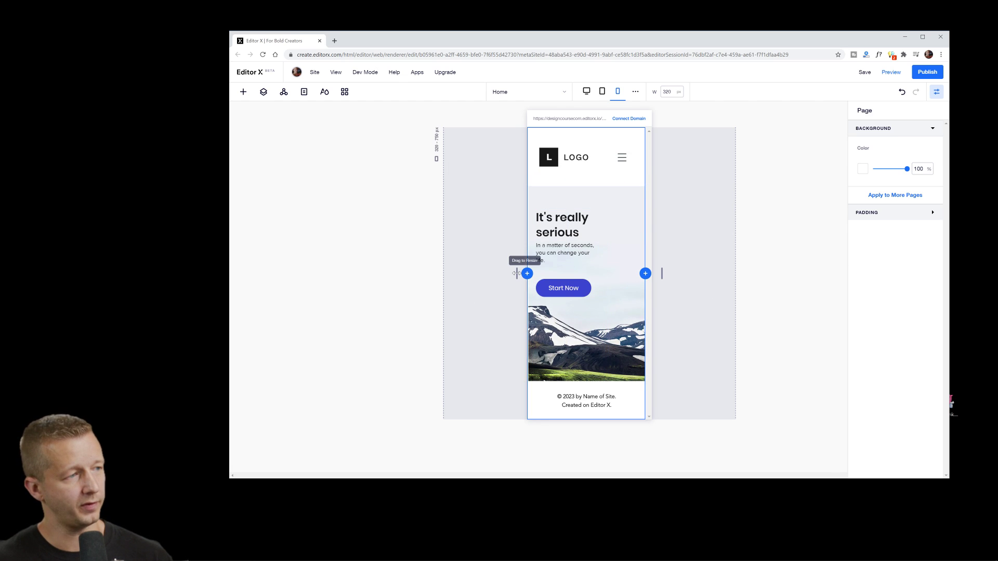
drag(517, 273, 371, 281)
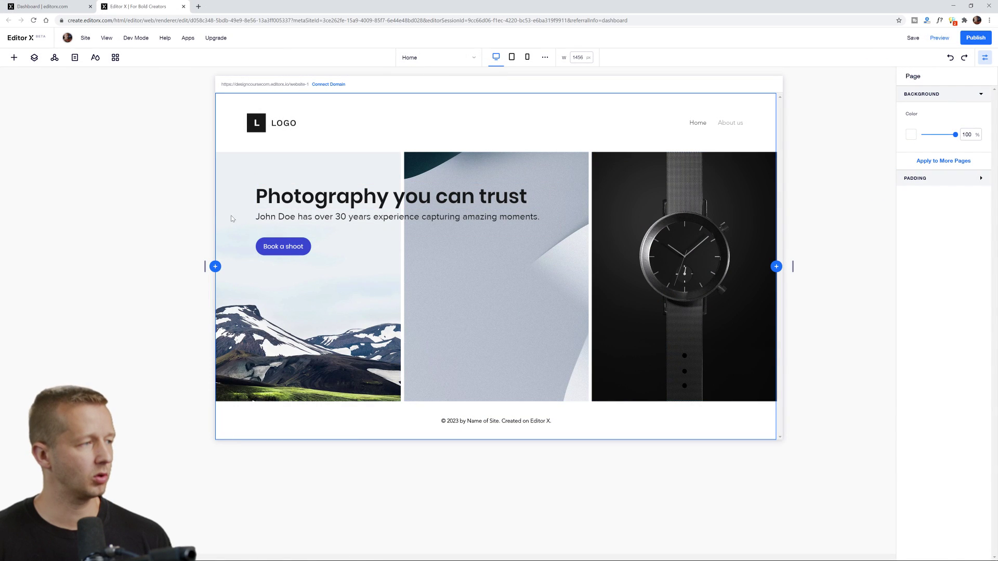
Inspect the desktop hero's heading, subheading and button text without changing the wording
click(421, 199)
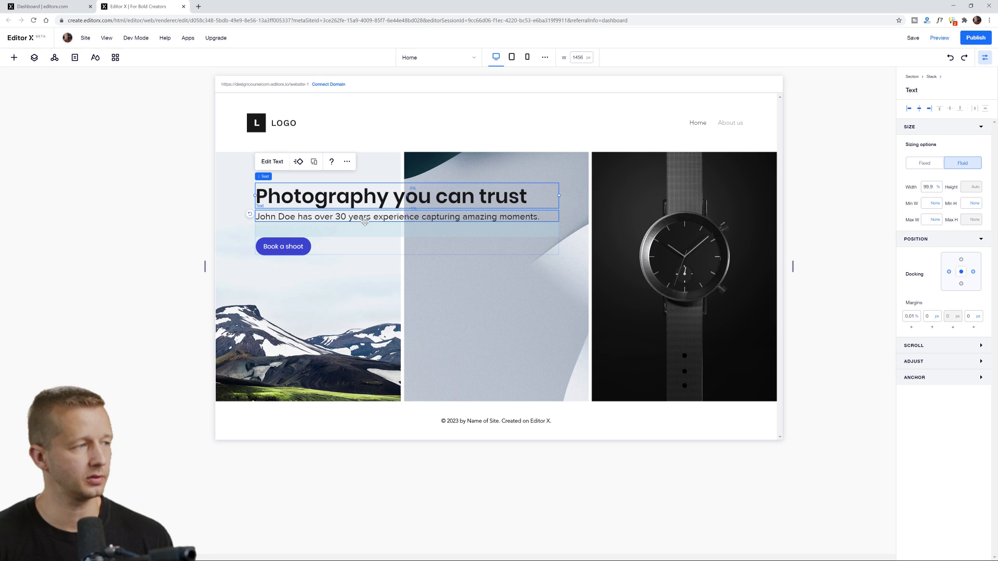
click(276, 162)
click(536, 198)
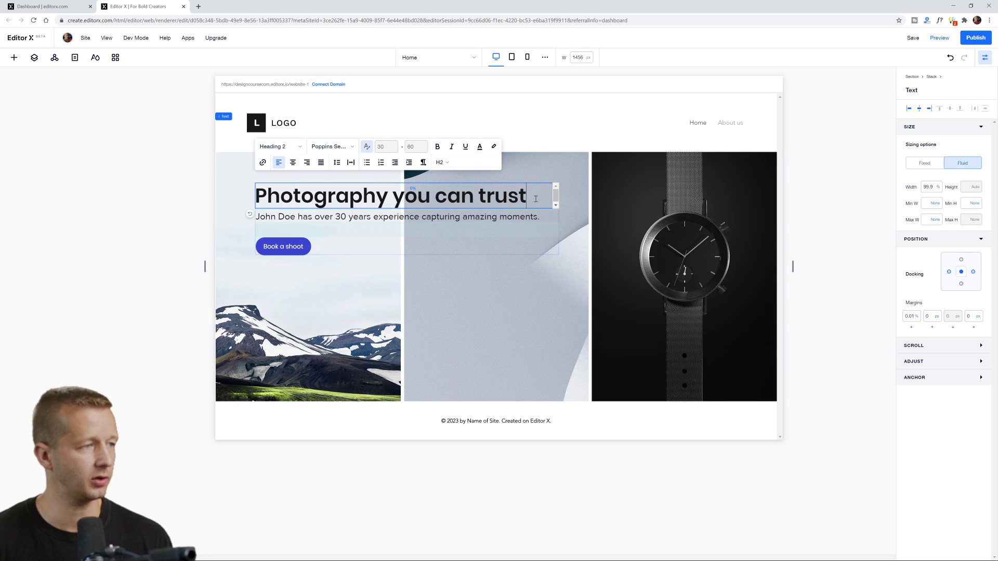
click(162, 210)
click(307, 221)
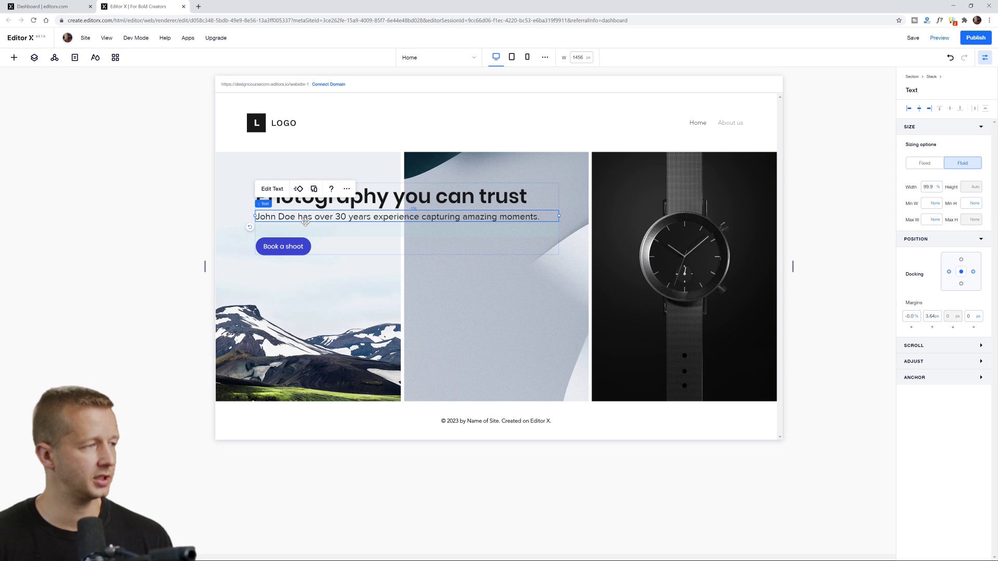
click(286, 247)
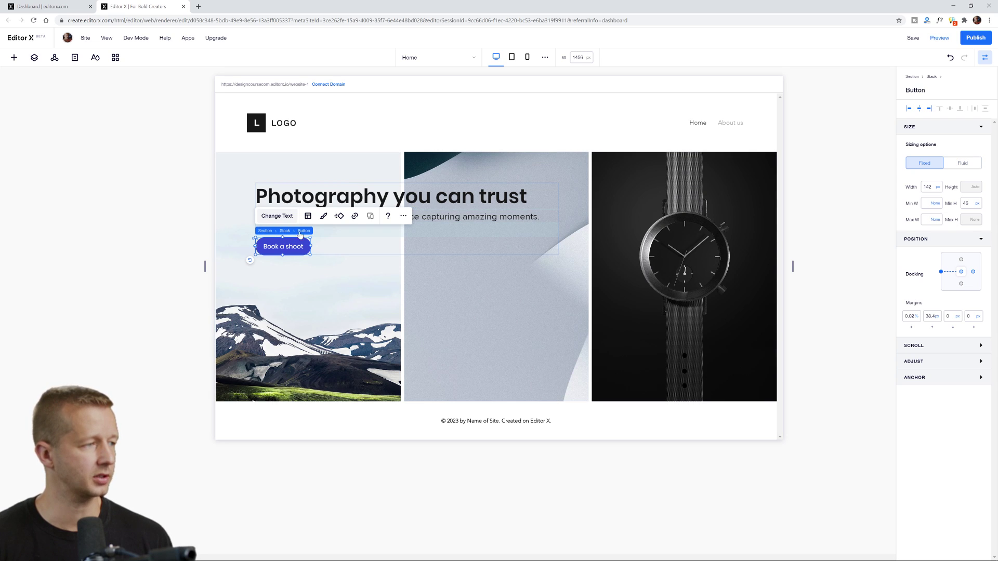
double_click(301, 243)
click(174, 204)
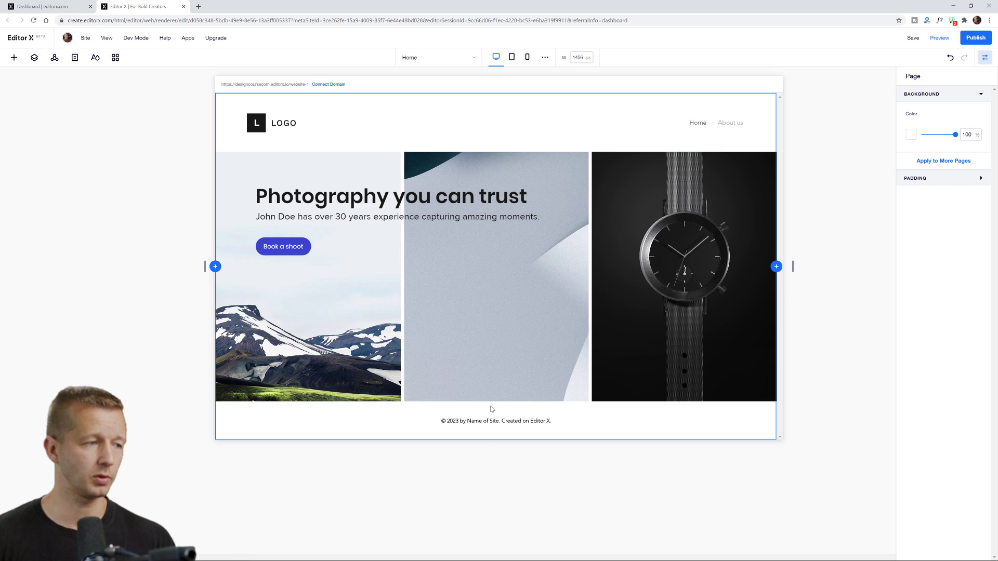
Select the hero section in the page's layer structure and collapse its contents
mouse_move(503, 397)
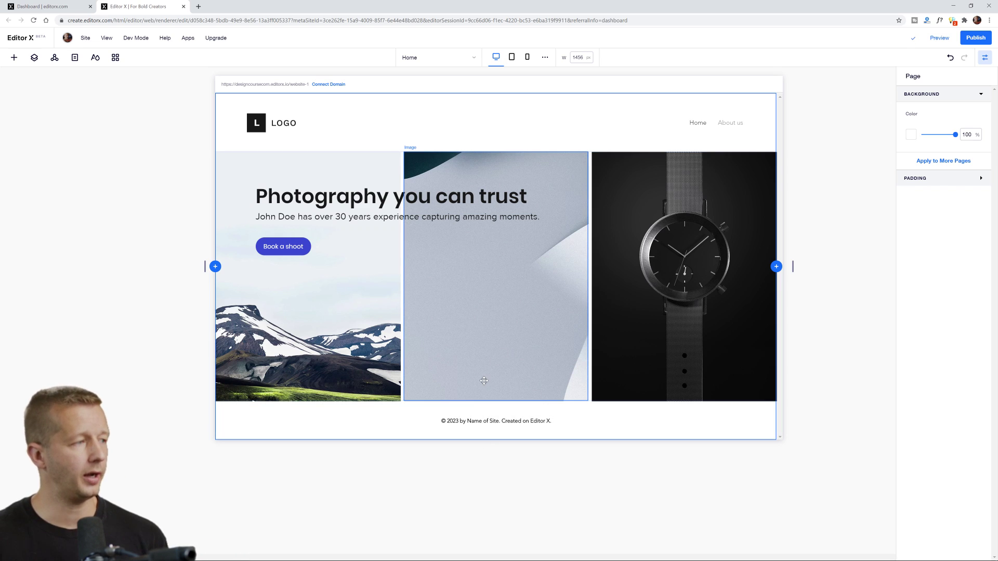
click(484, 381)
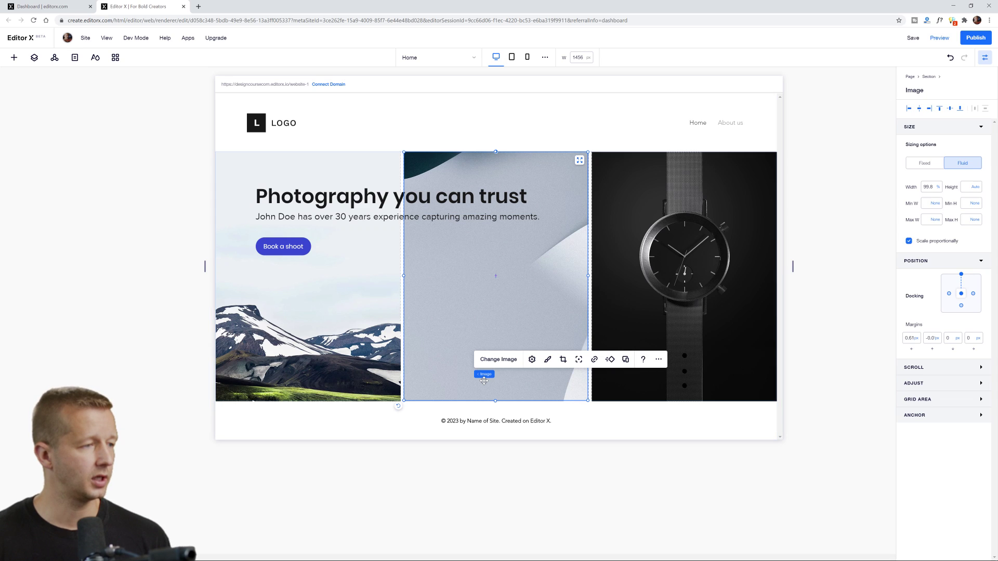
click(35, 59)
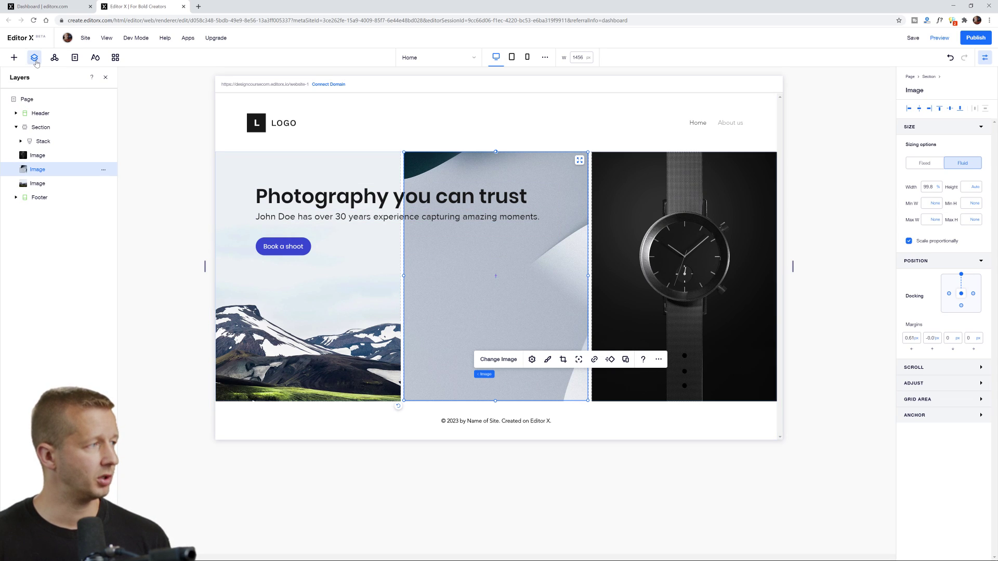
click(44, 131)
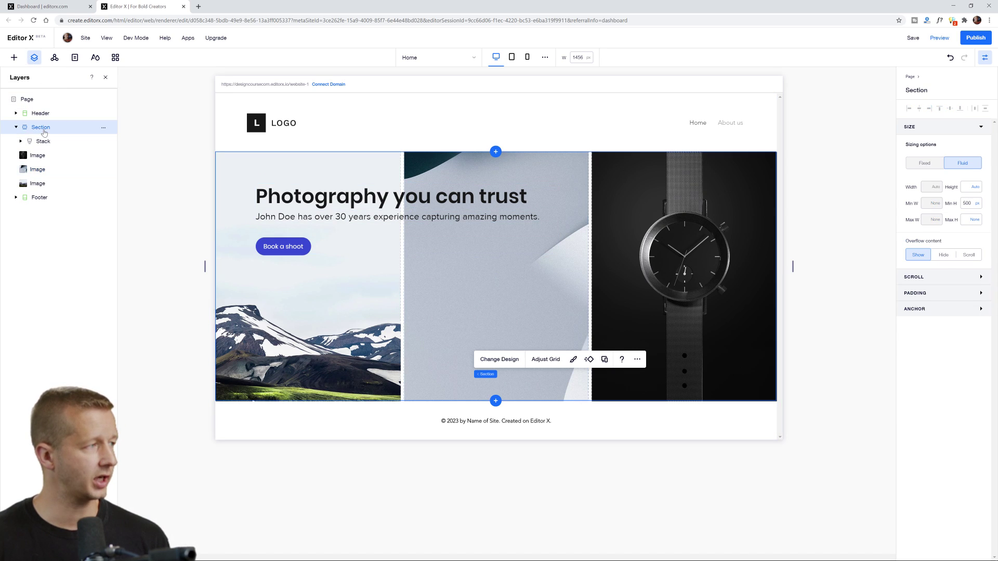
click(17, 127)
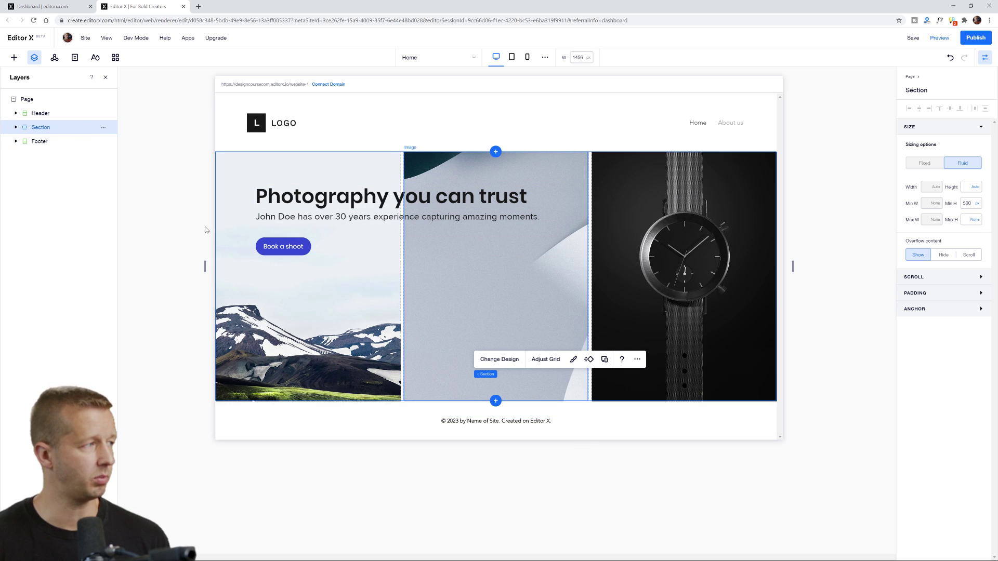
Browse the ready-made layouts and add the repeater section with three image cards numbered 01 to 03 and a button
click(15, 58)
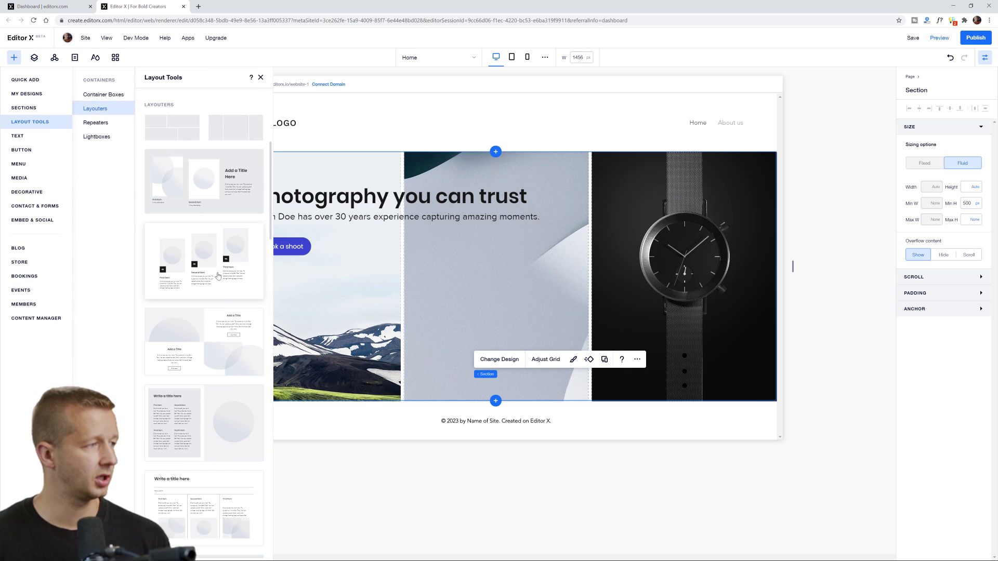
scroll(232, 383, down, 5)
scroll(233, 384, down, 2)
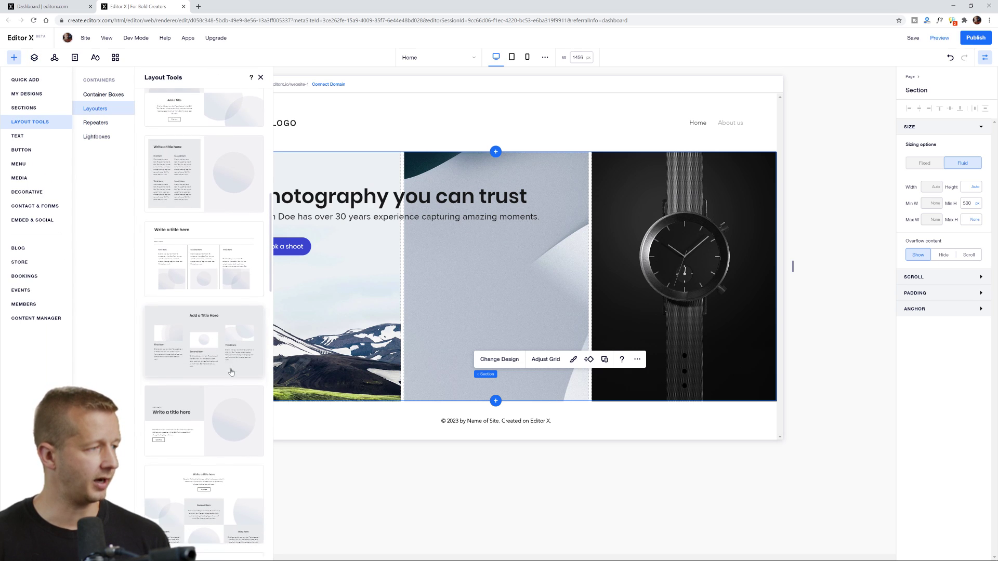
scroll(231, 235, down, 3)
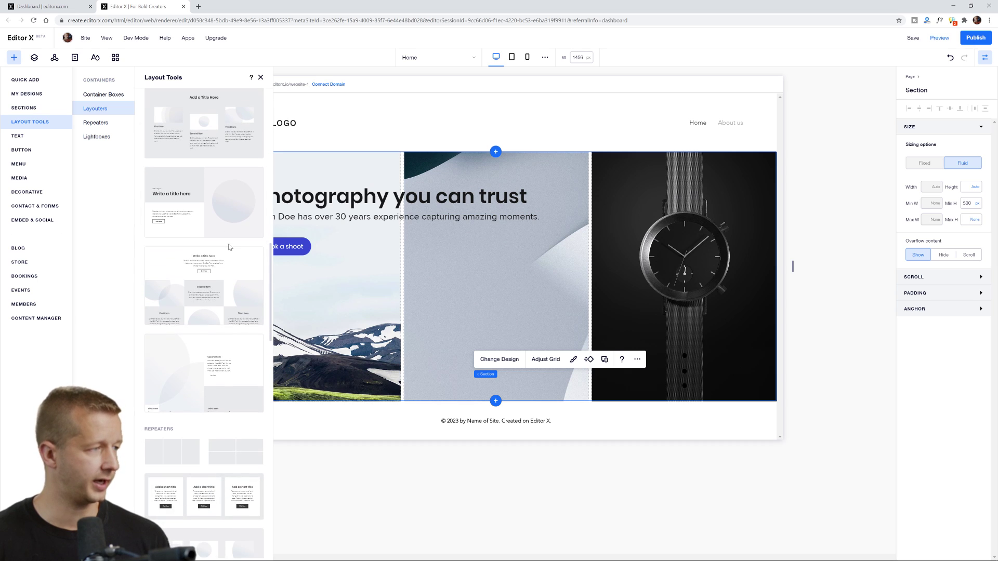
scroll(208, 218, down, 1)
scroll(213, 334, down, 1)
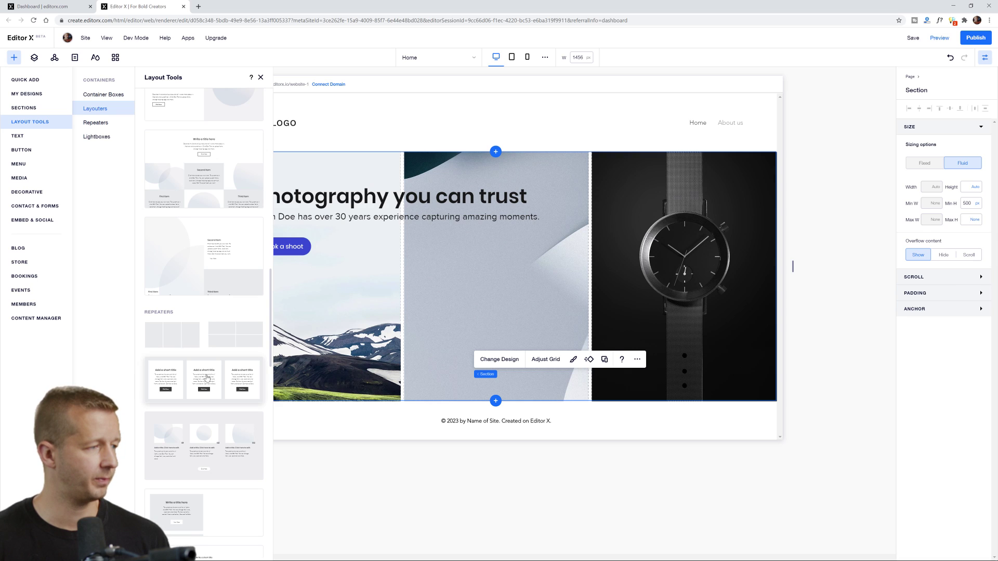
scroll(206, 392, down, 1)
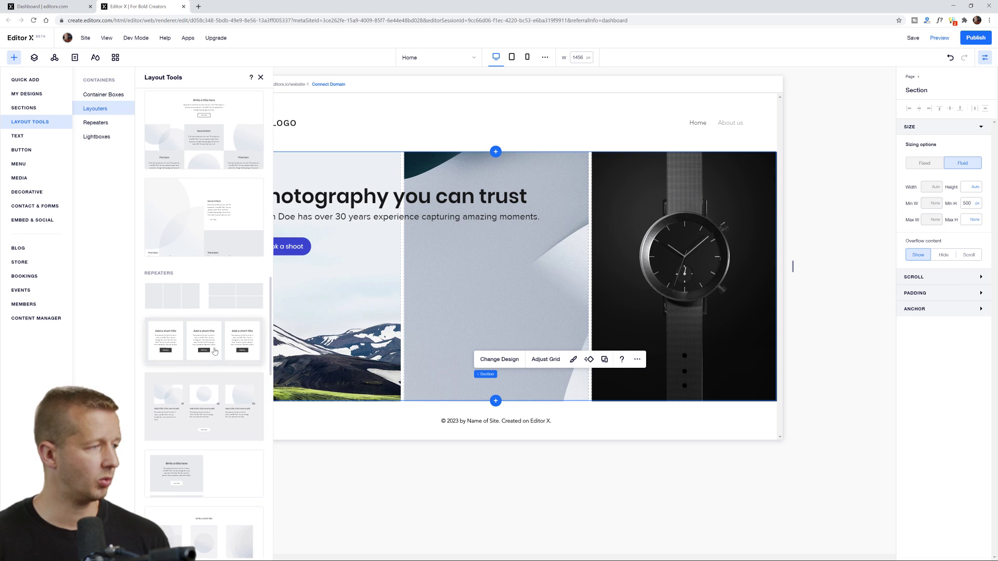
scroll(209, 345, down, 3)
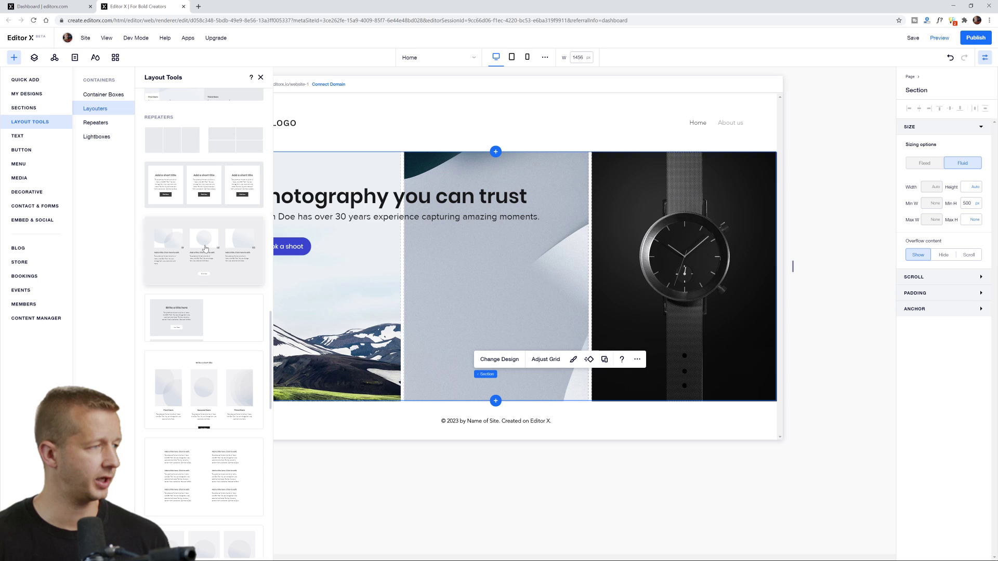
click(205, 249)
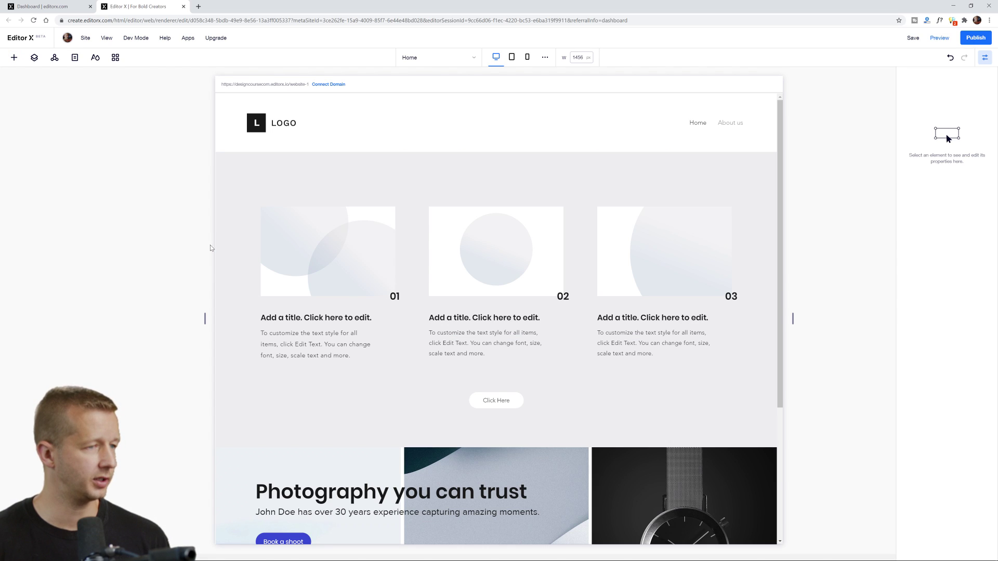
Move the new three-card section down below the hero at the desktop breakpoint and check its placement
click(761, 176)
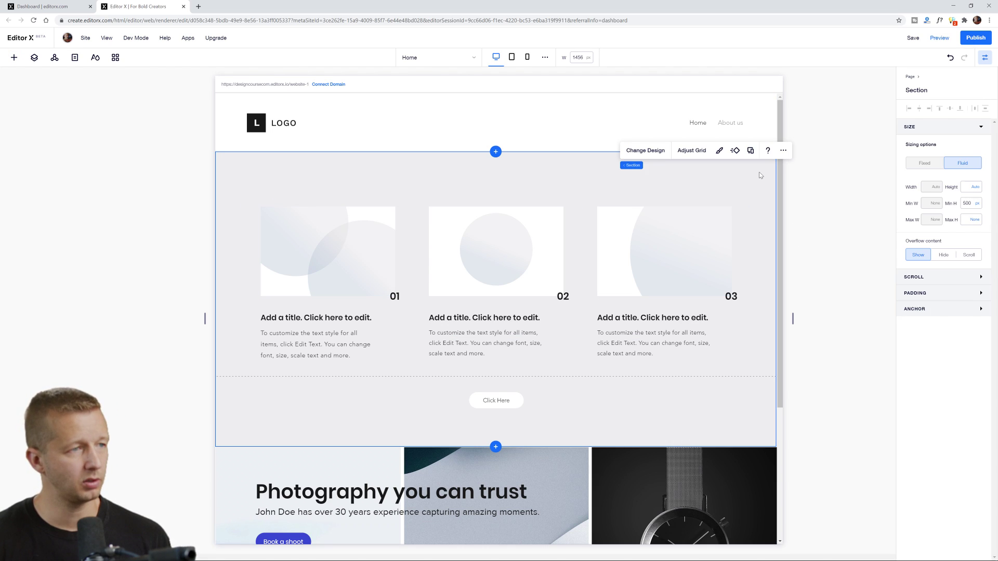
click(783, 150)
click(811, 175)
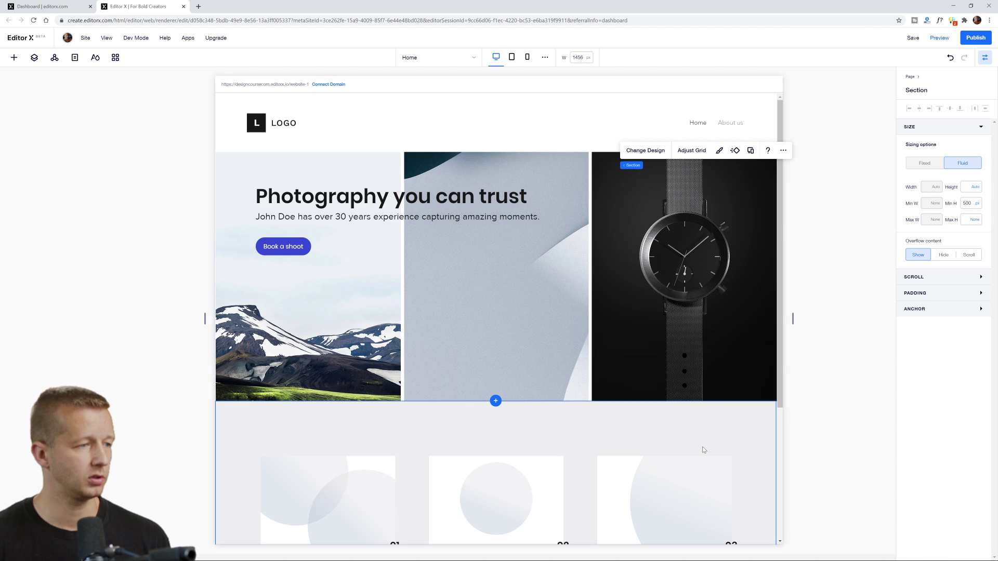
scroll(702, 448, down, 3)
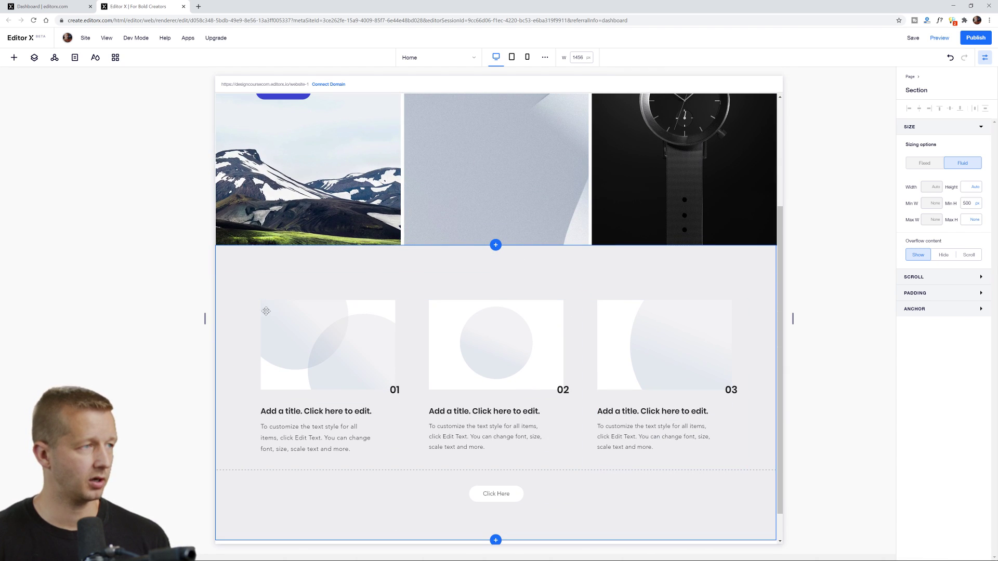
Move the three-card section down below the hero at the tablet breakpoint
click(511, 57)
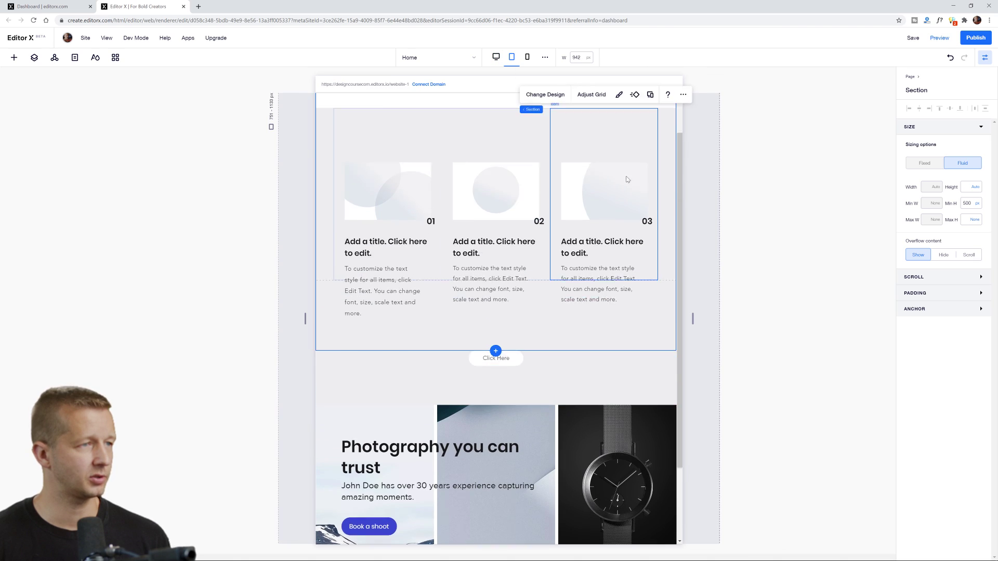
click(683, 150)
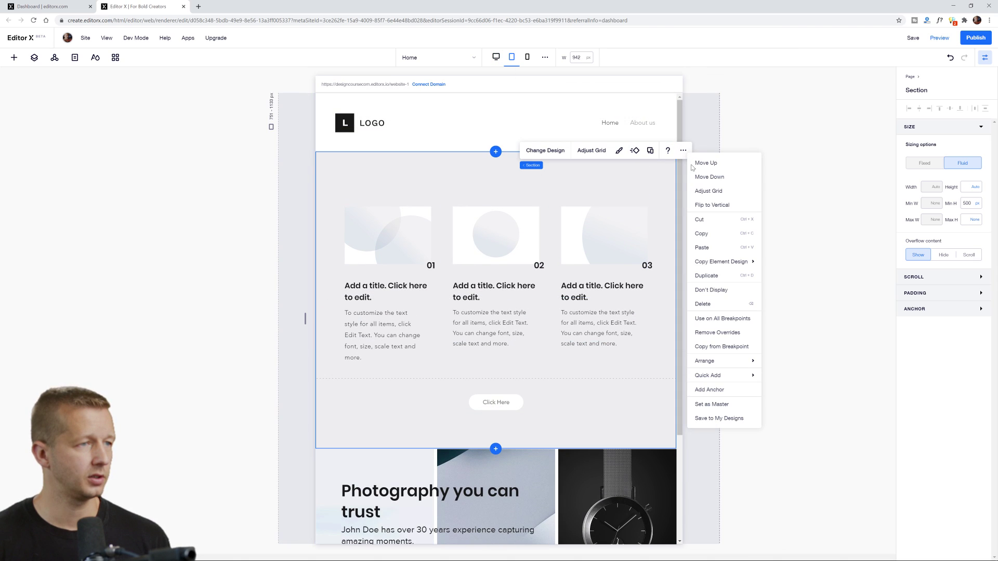
click(722, 177)
Move the three-card section down below the hero at the mobile breakpoint
click(528, 57)
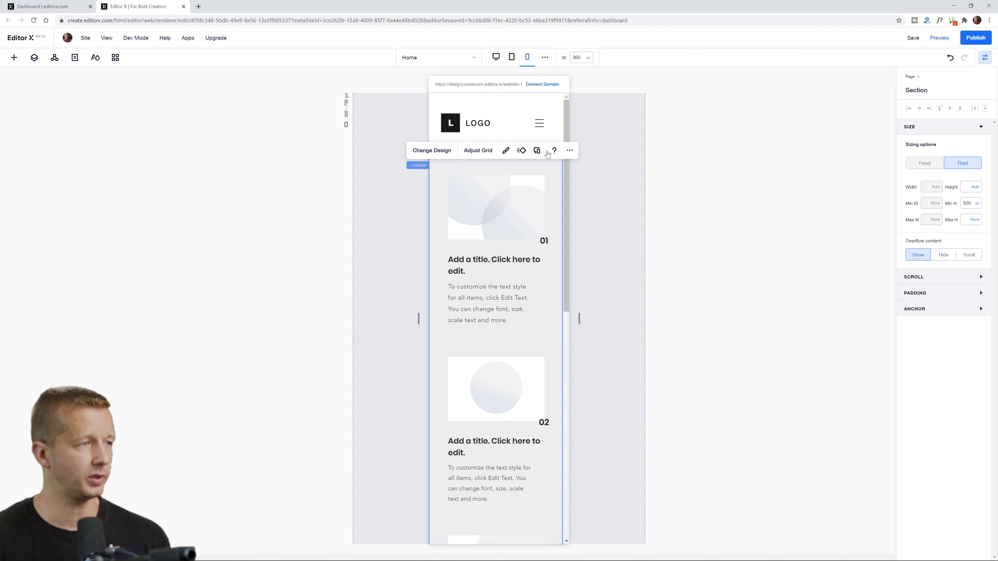
click(570, 151)
click(603, 171)
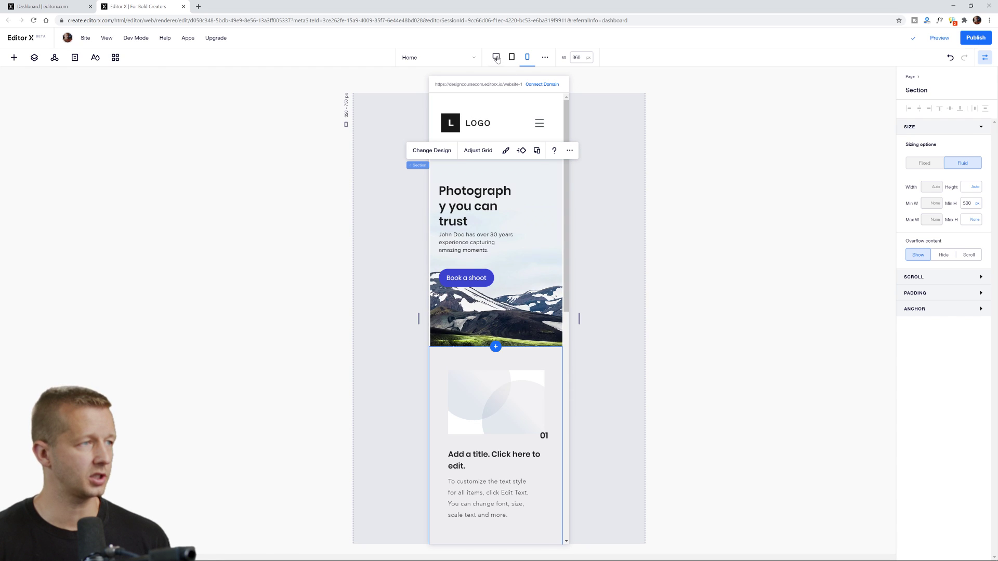
Return to the desktop breakpoint and narrow the canvas to about 1238 px to view the three-card section
click(497, 57)
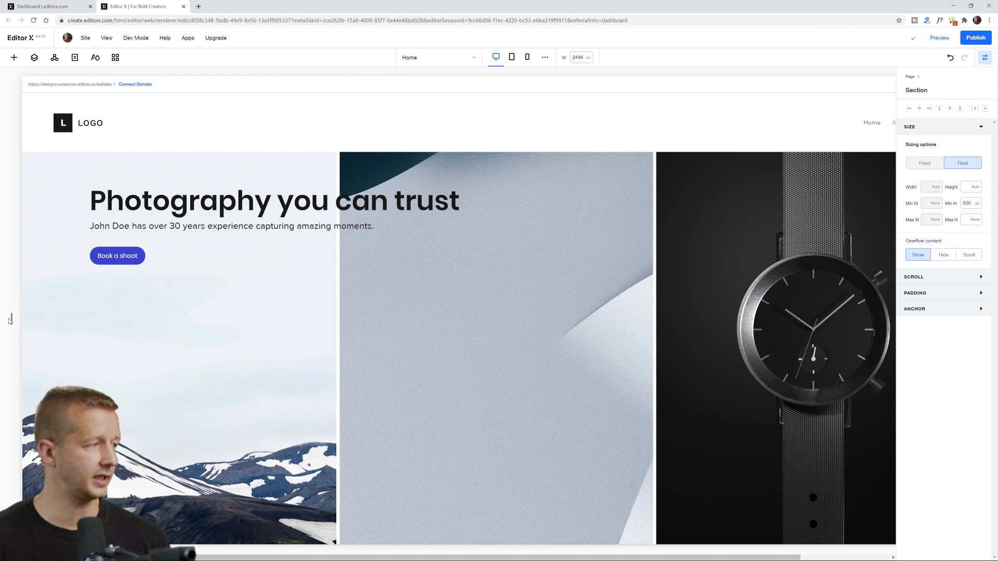
drag(9, 321, 248, 318)
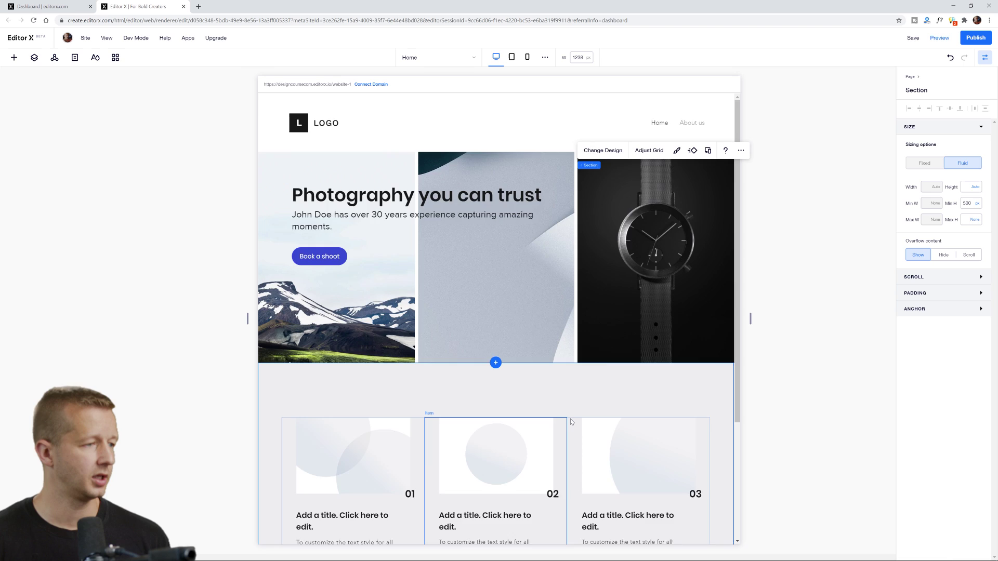
scroll(571, 422, down, 3)
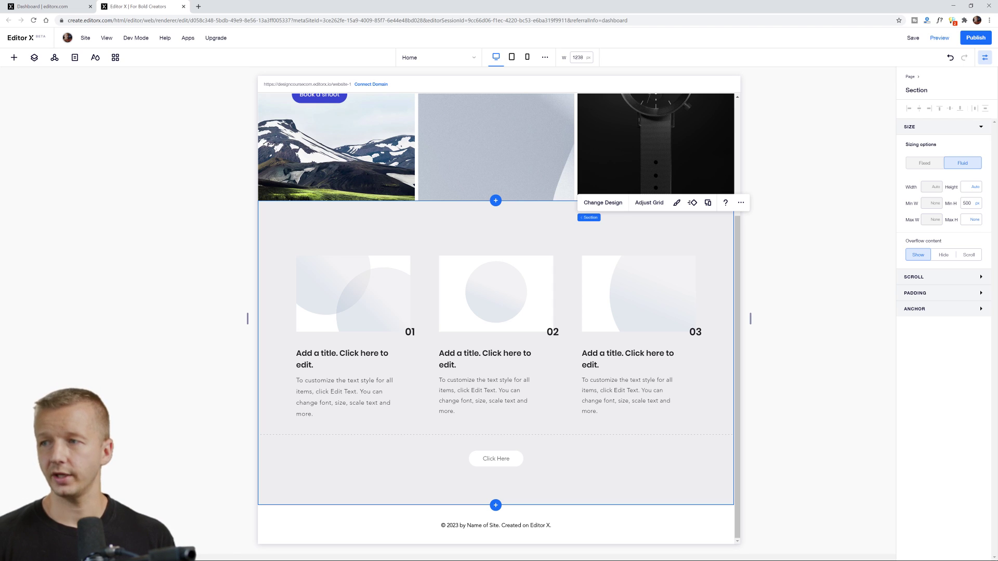
Try the three-card section's background fill at 0% opacity, and set it to the light grey site colour #E8EAED
click(451, 223)
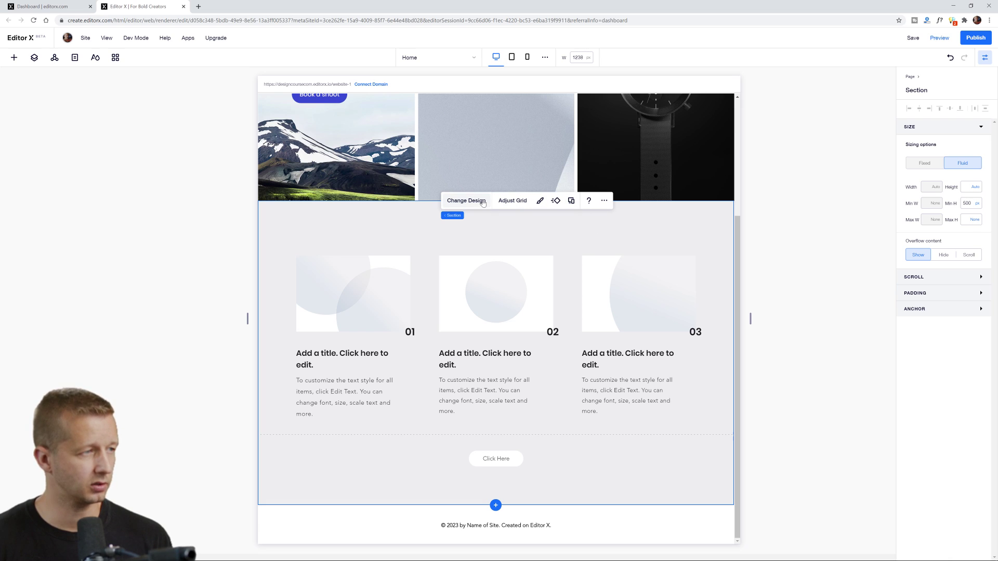
click(510, 218)
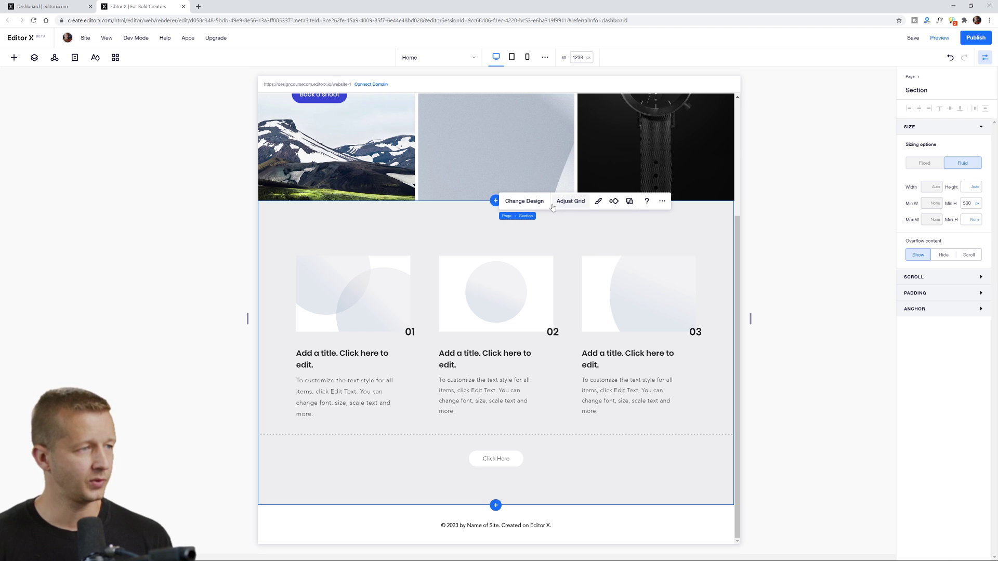
click(597, 201)
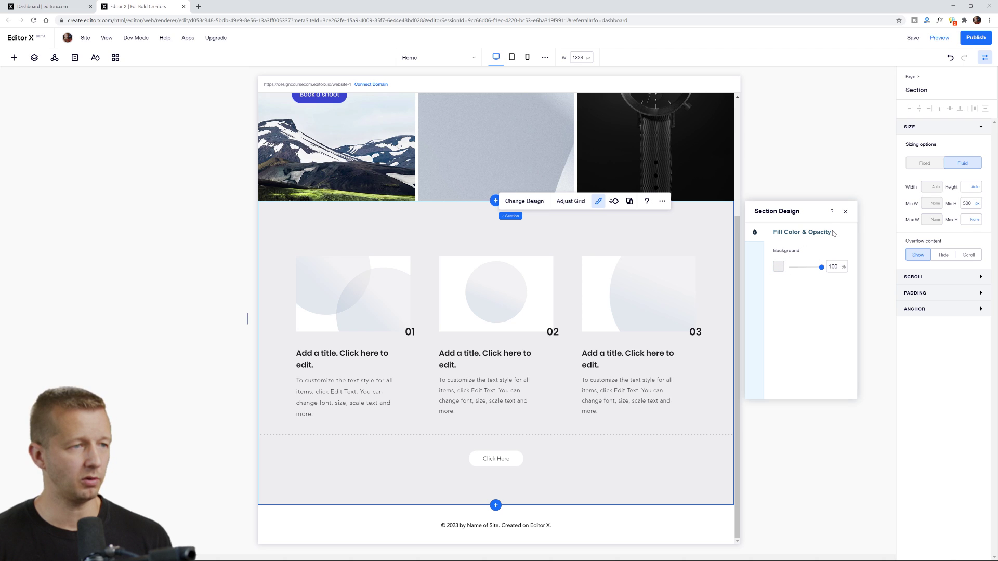
drag(822, 267, 777, 268)
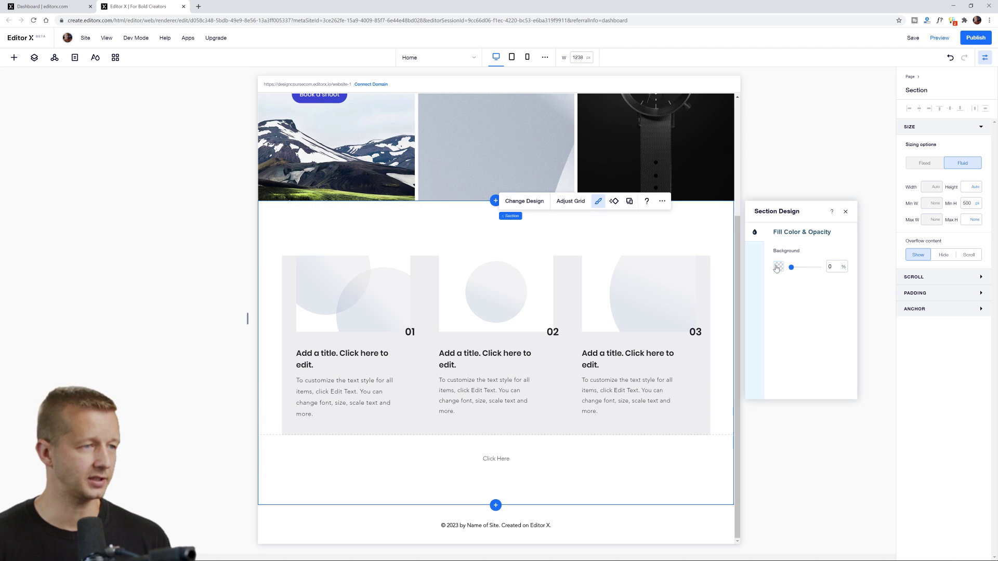
click(778, 267)
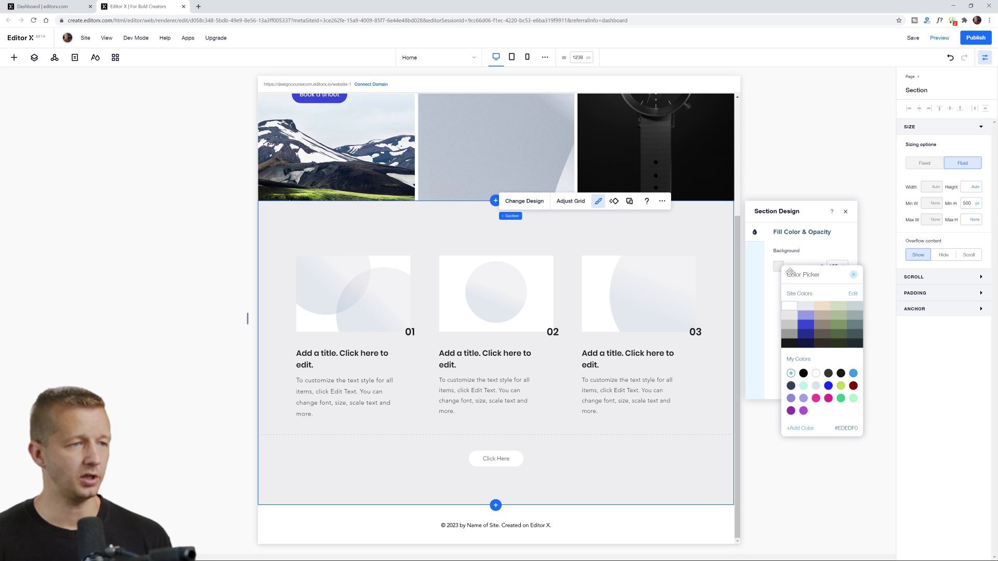
click(807, 309)
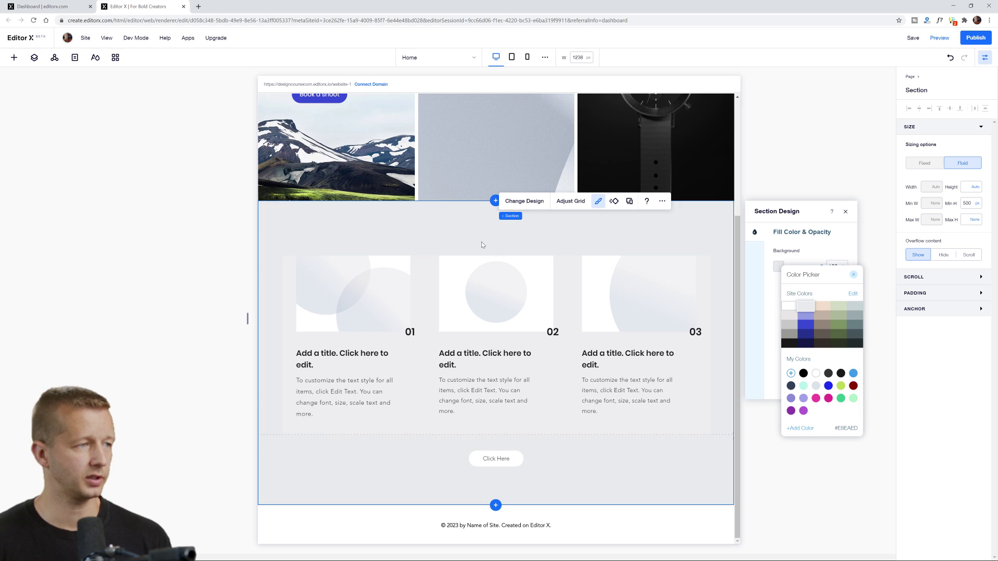
Mix a custom light blue-grey #E1E4E8 for the three-card section's background and add it to the saved colours
click(801, 429)
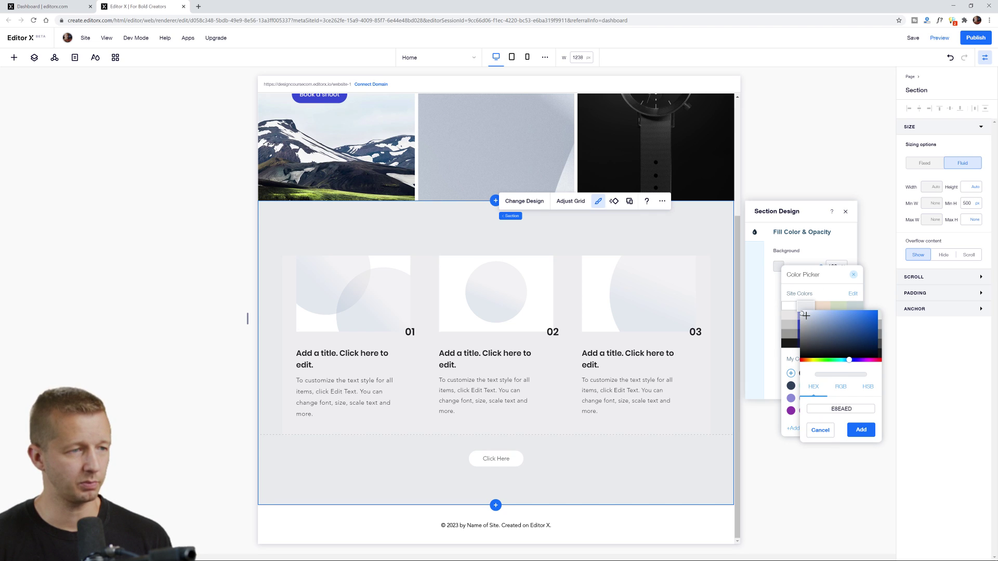
mouse_move(802, 314)
mouse_down()
mouse_move(878, 323)
mouse_move(881, 333)
mouse_move(855, 337)
mouse_move(879, 314)
mouse_move(824, 332)
mouse_move(842, 352)
mouse_move(833, 360)
mouse_move(850, 360)
mouse_up()
click(857, 321)
click(803, 316)
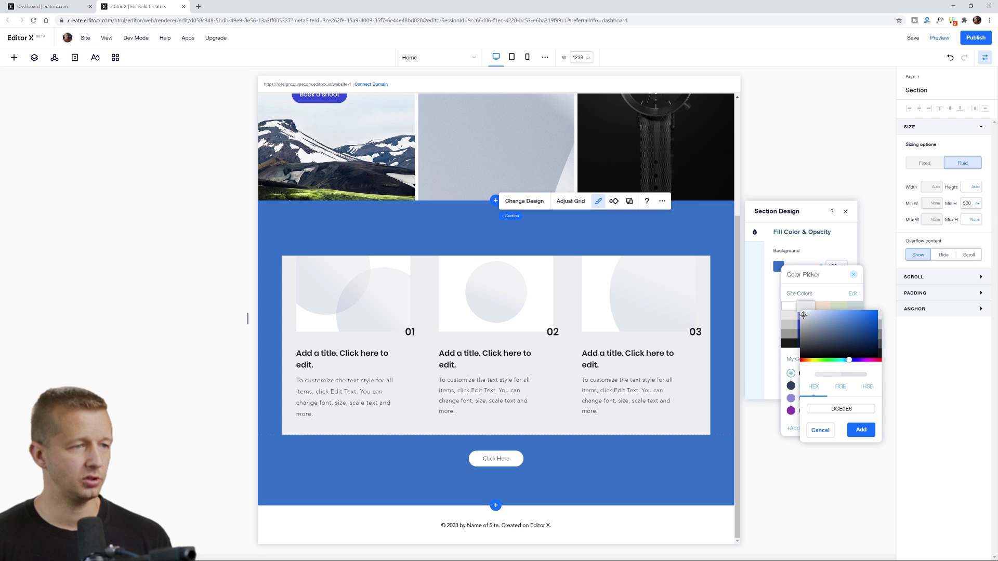
click(801, 314)
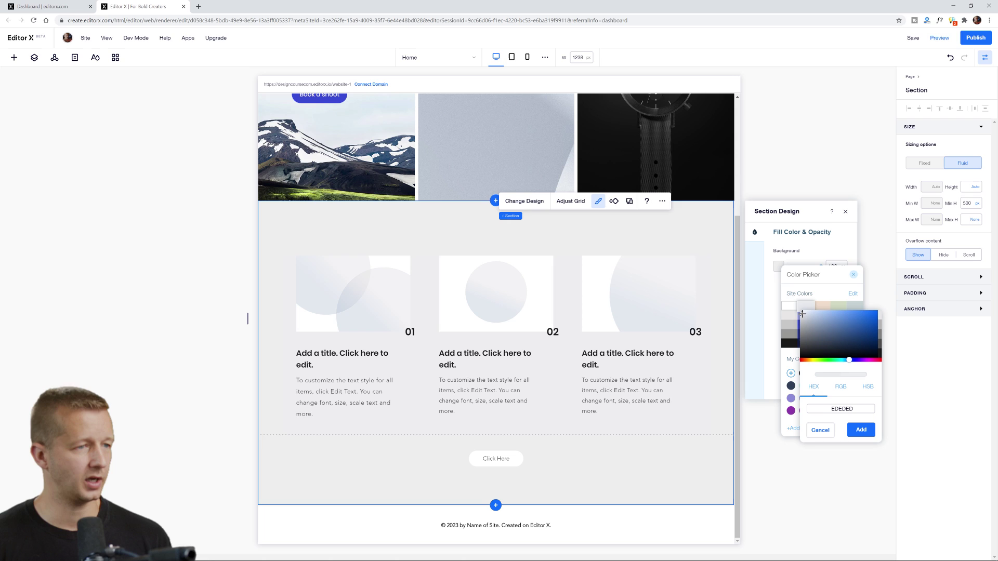
click(802, 315)
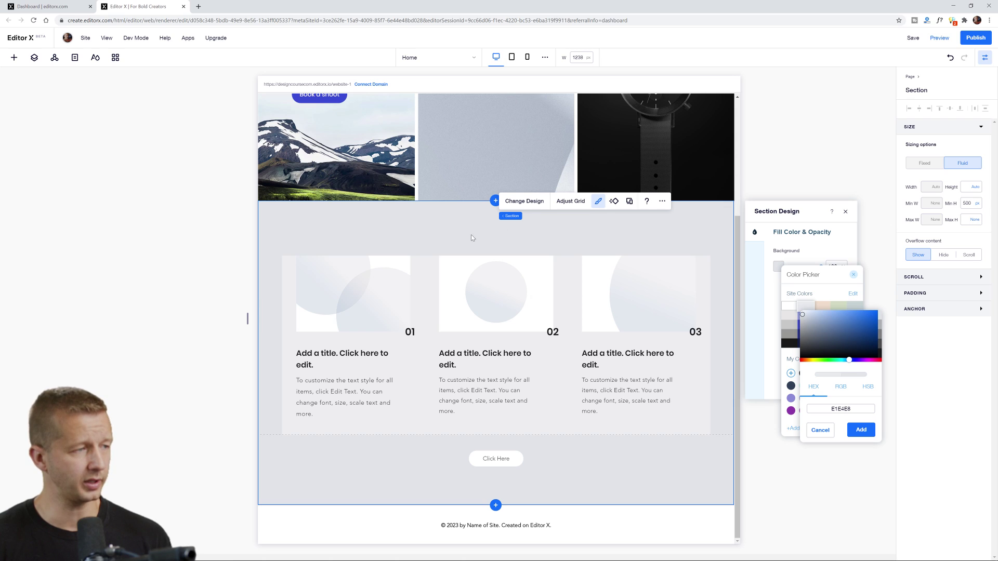
click(840, 409)
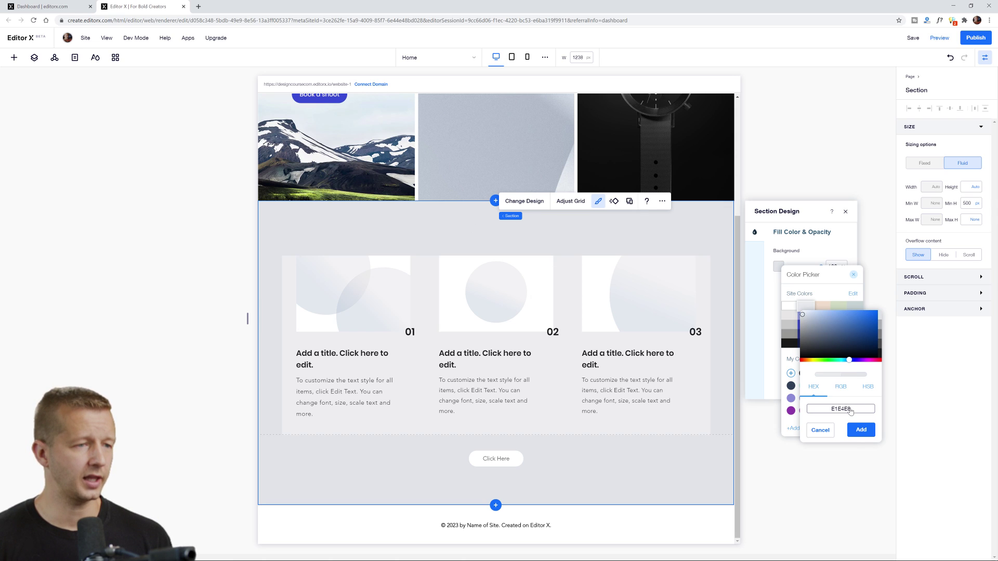
double_click(841, 409)
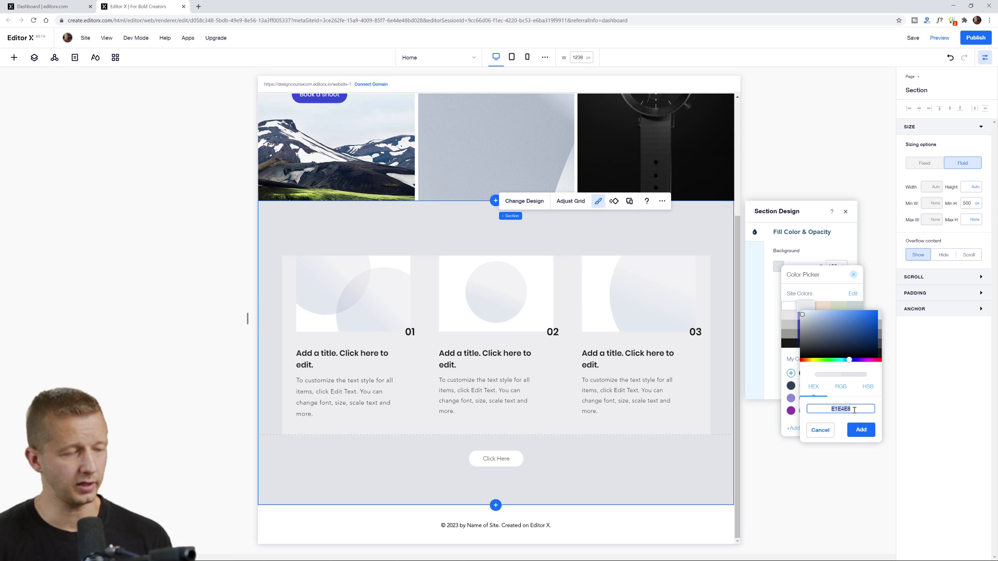
click(858, 429)
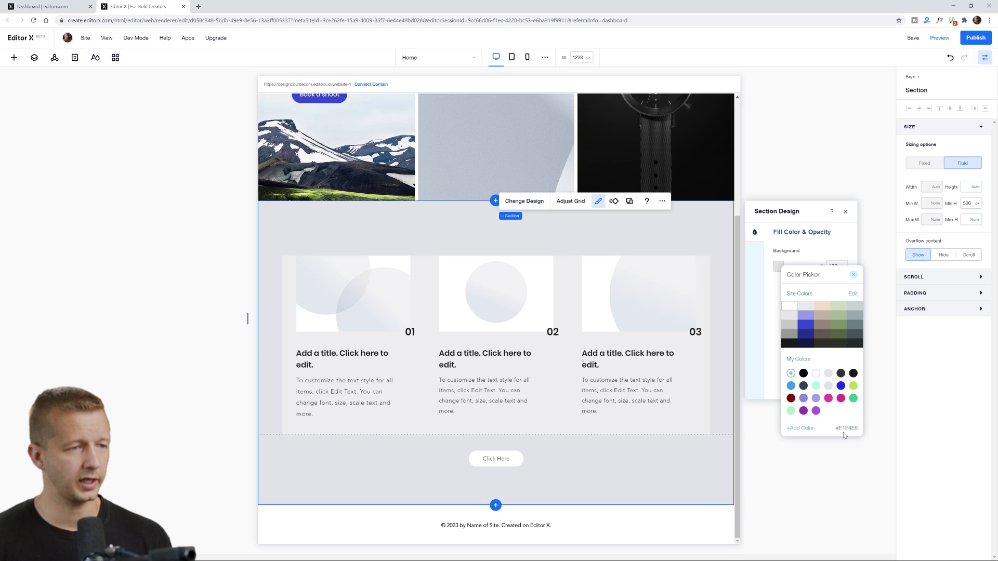
click(773, 451)
Set the background opacity of the repeater's card items to 0%
click(417, 276)
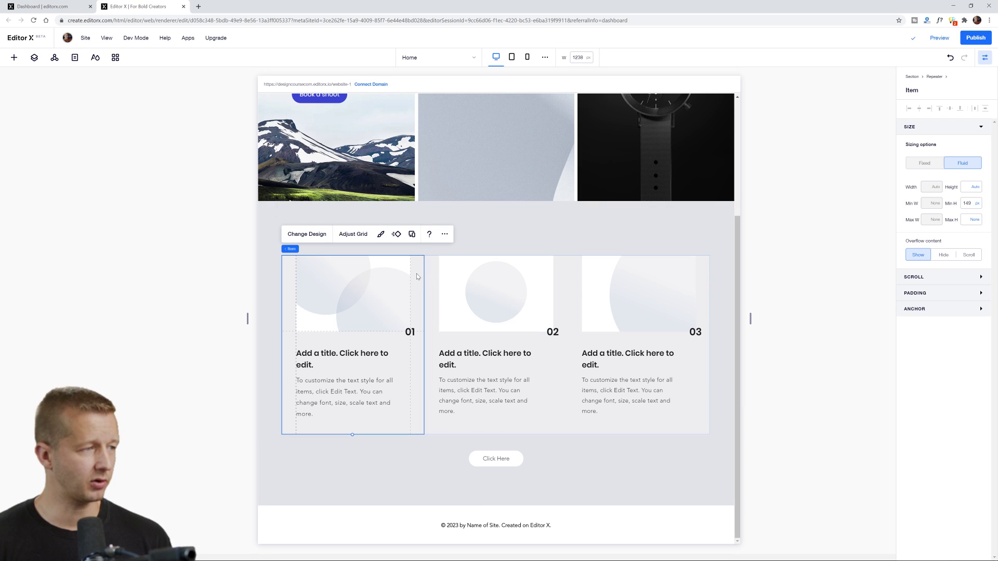
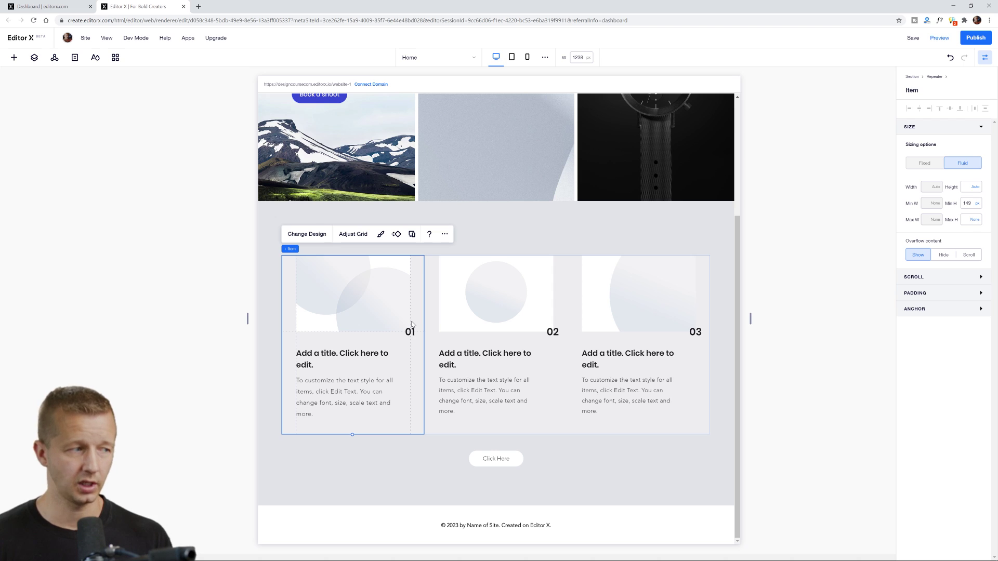
click(473, 233)
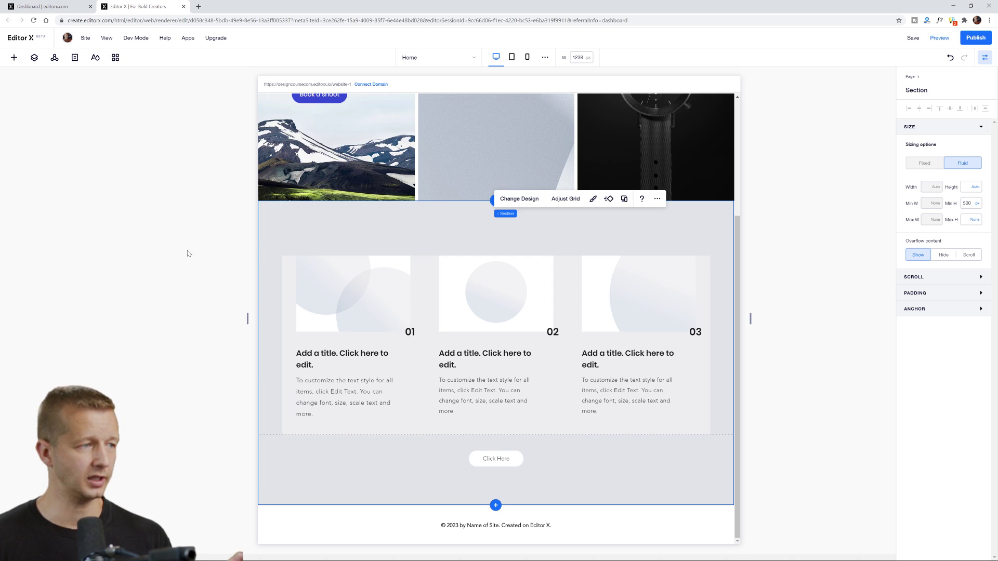
click(174, 253)
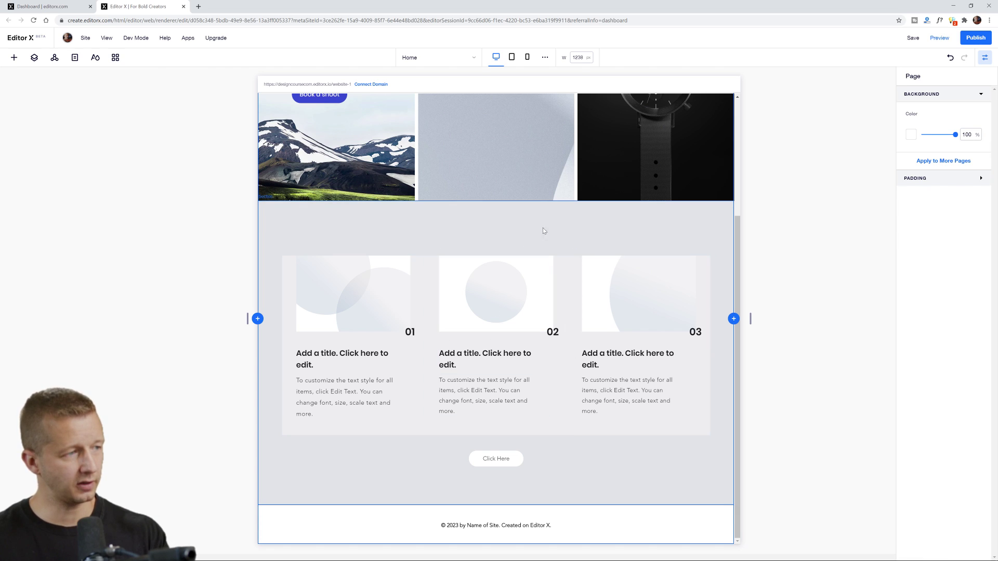
click(417, 309)
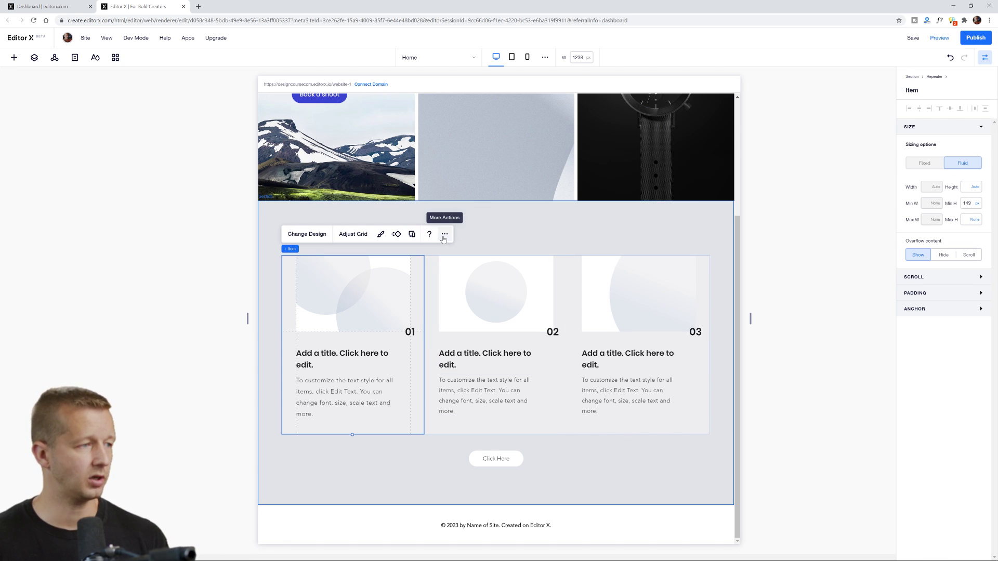
click(381, 235)
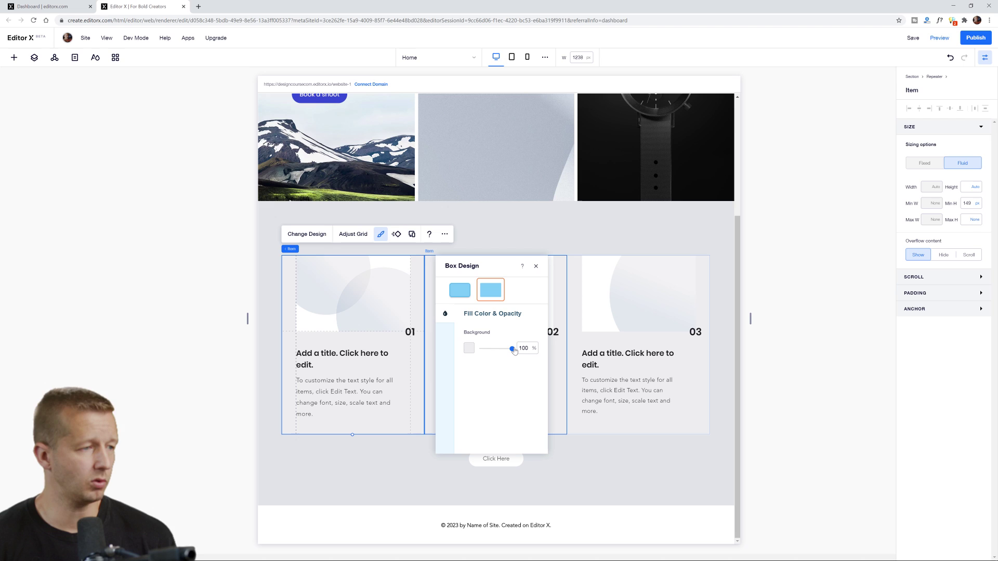
drag(514, 349, 462, 351)
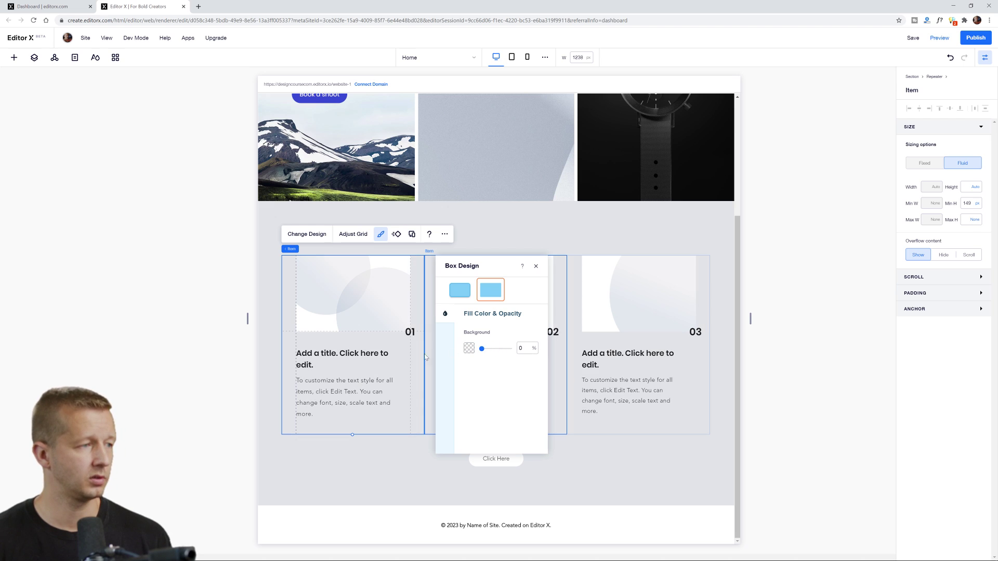
click(223, 312)
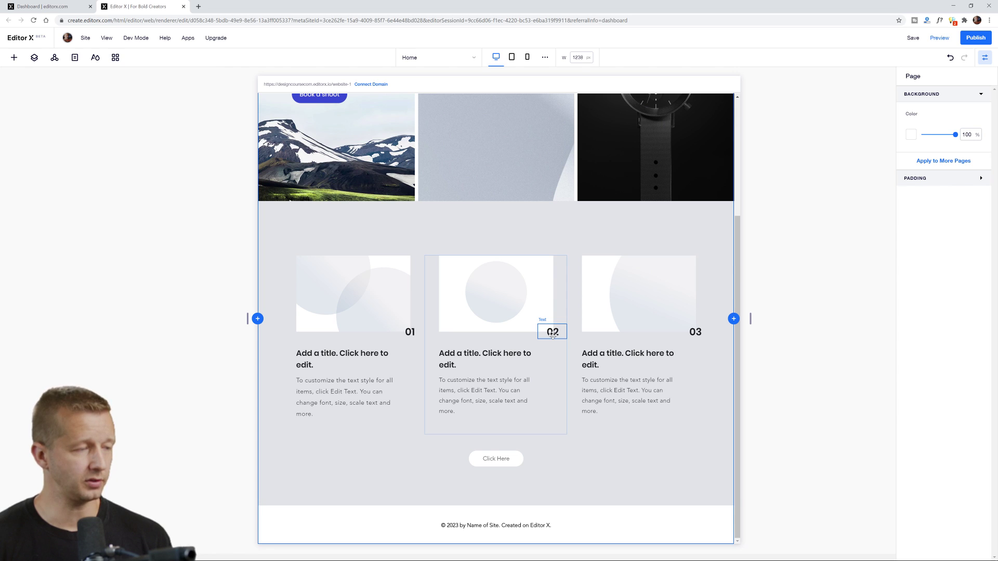
Replace the first card's placeholder image with wedding.jpg from the site files
click(346, 299)
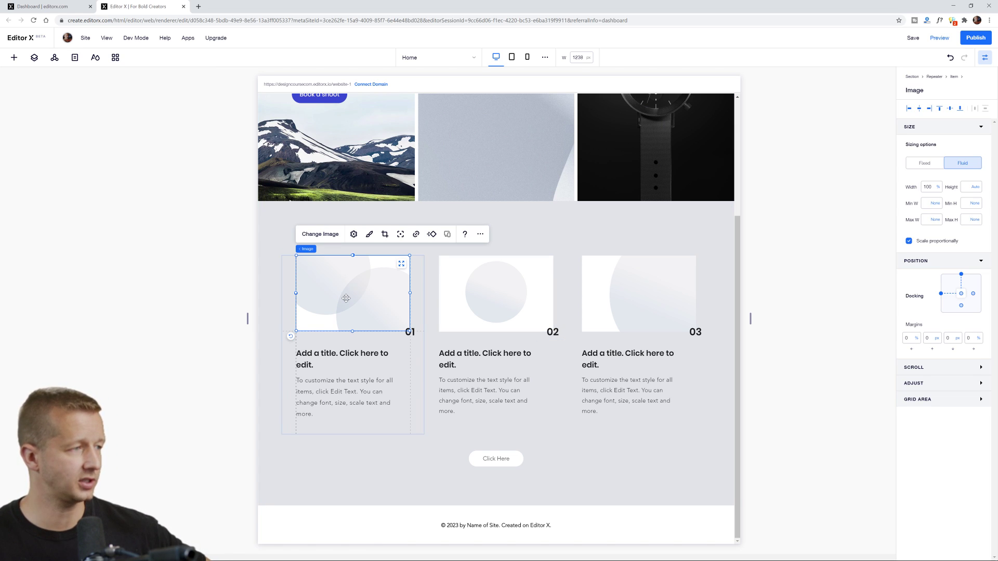
click(321, 234)
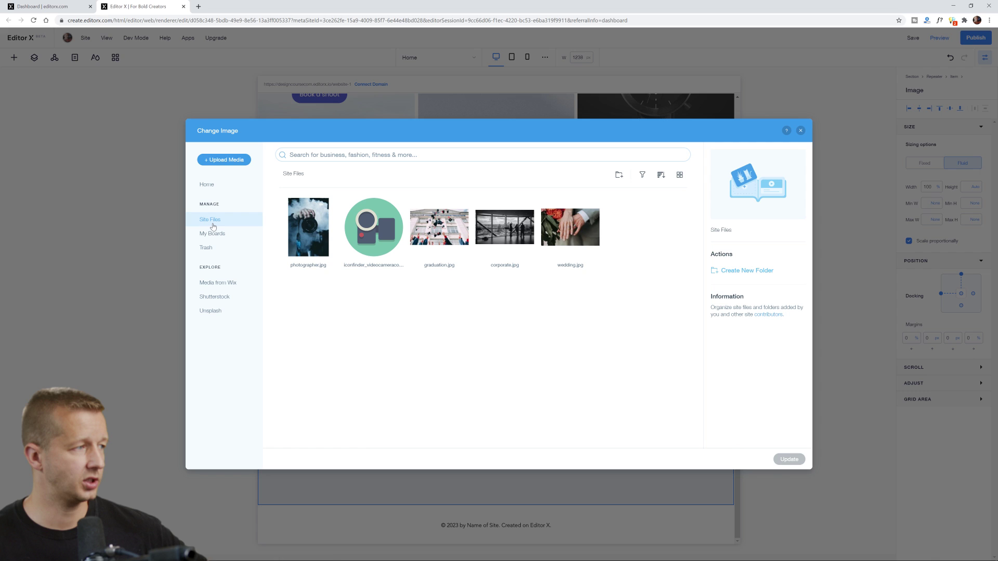
click(222, 161)
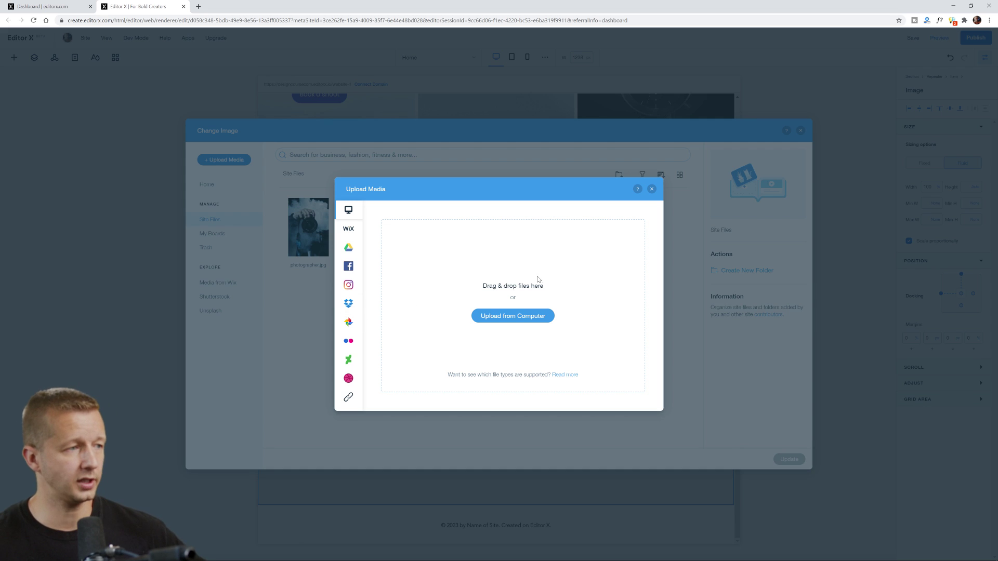
click(652, 190)
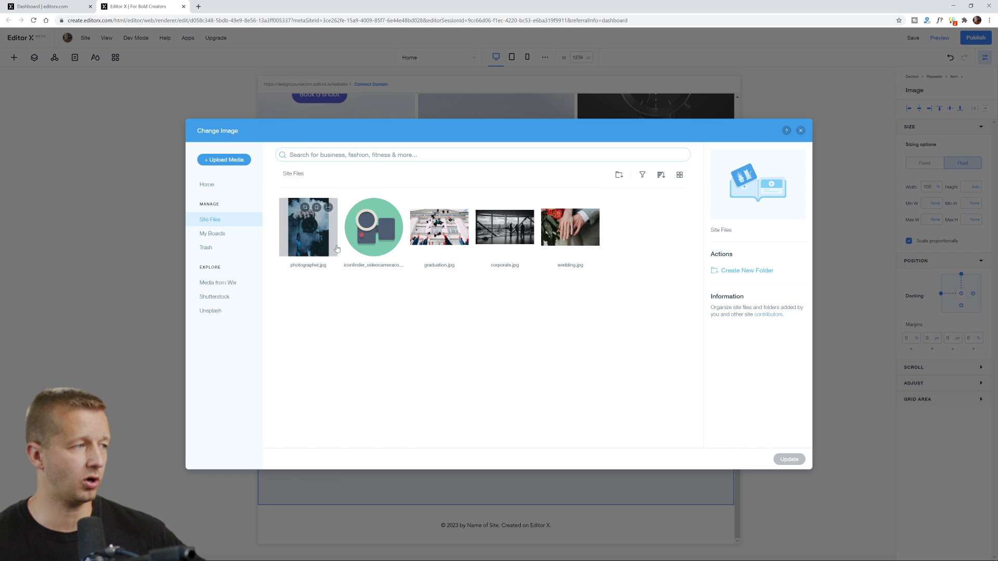
click(573, 237)
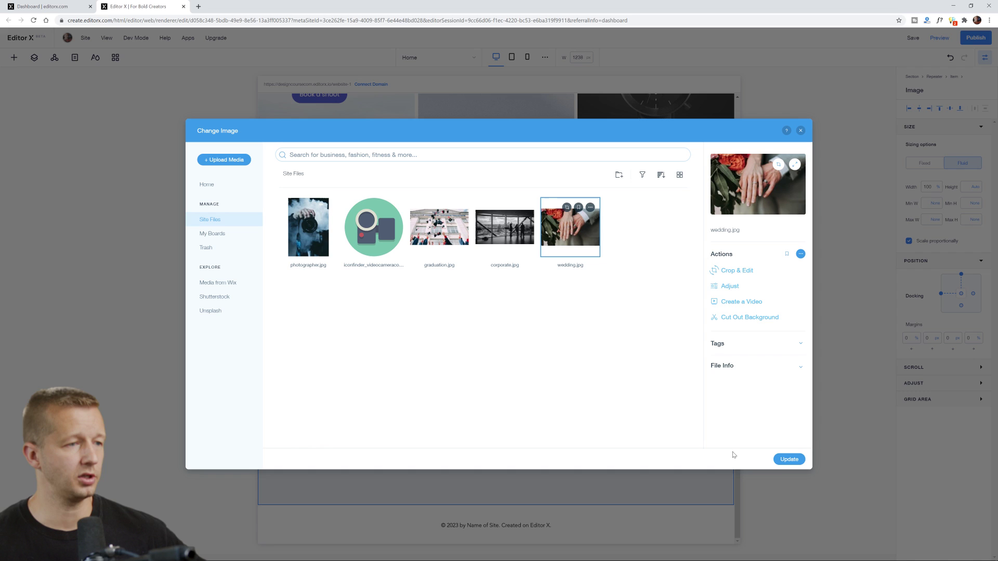
click(789, 459)
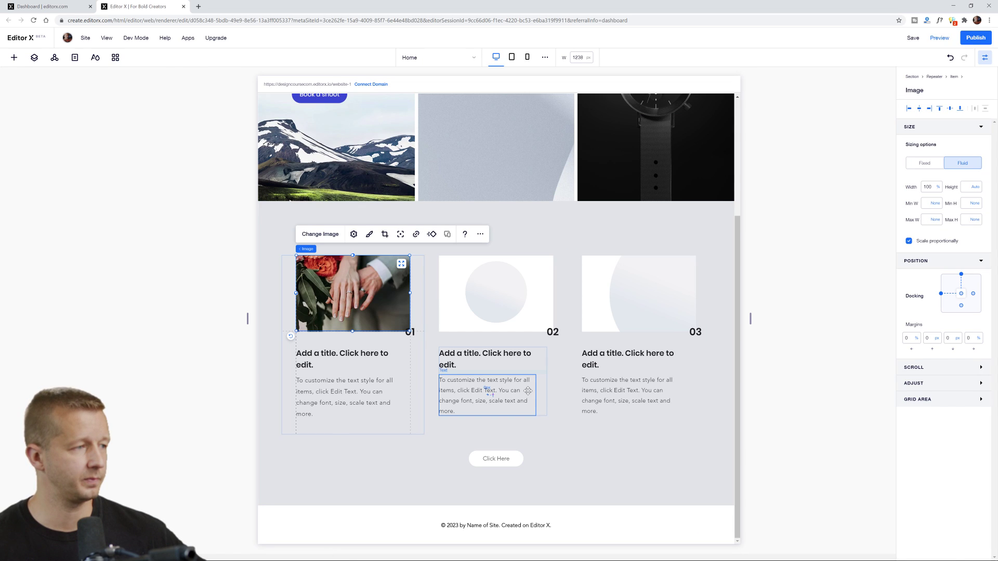
click(219, 293)
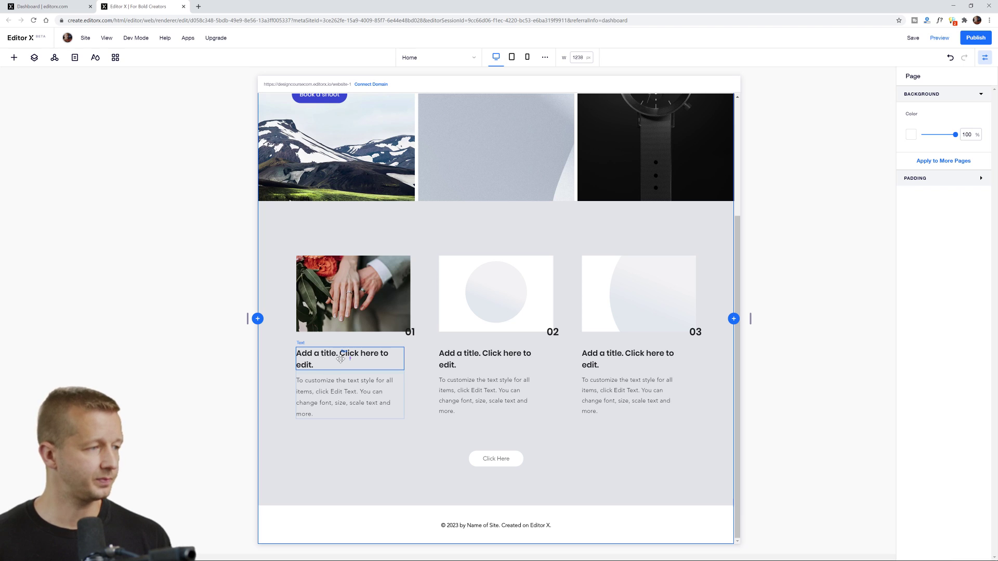
Replace the first card's placeholder title with "Weddings"
click(321, 356)
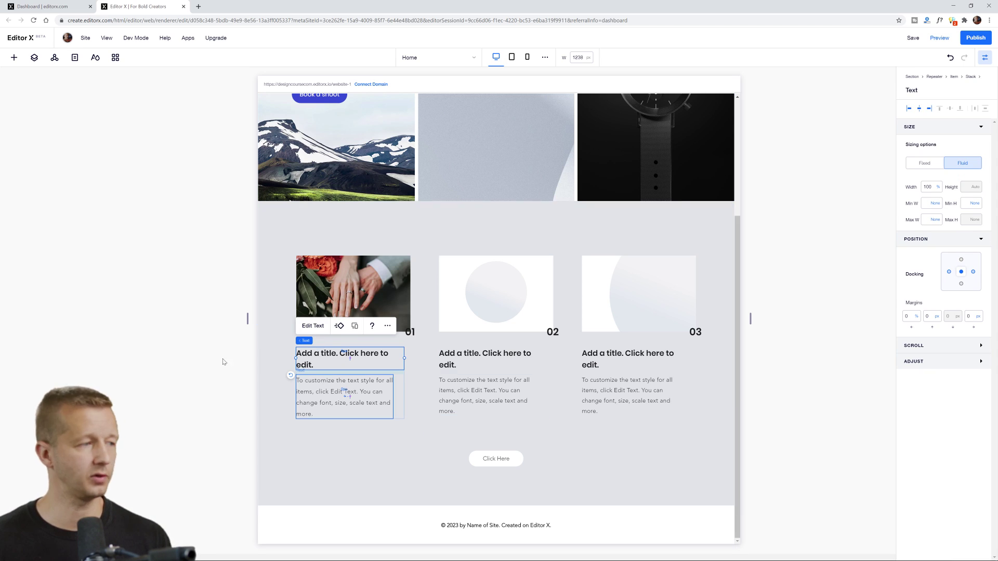
double_click(350, 359)
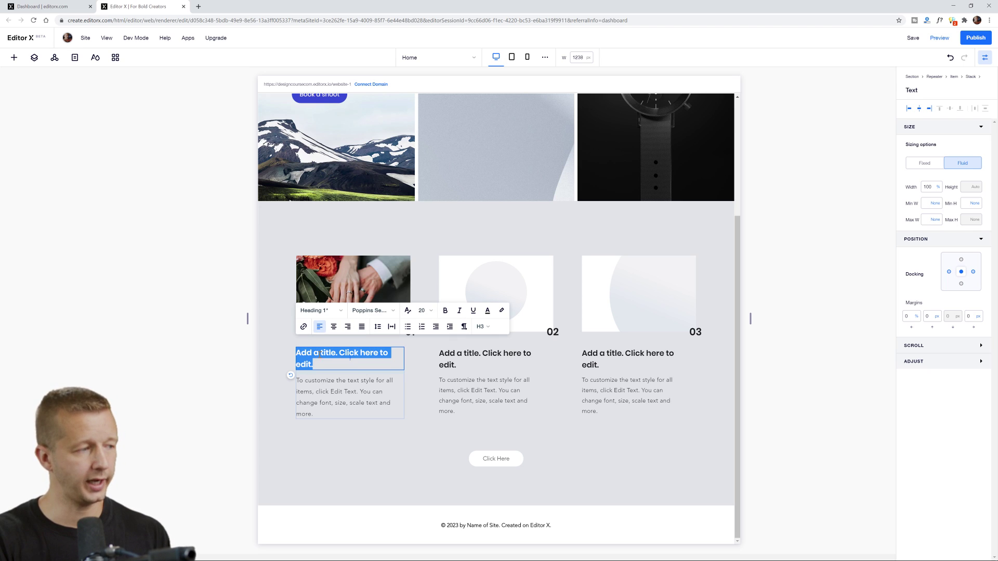
text(Weddings)
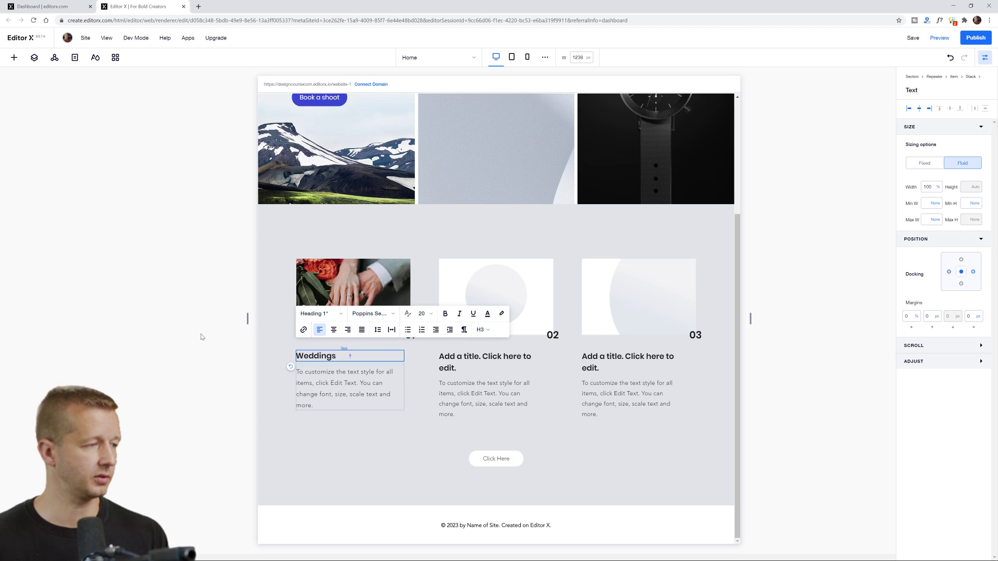
click(202, 337)
Replace the second card's placeholder title with "Corporate"
click(482, 357)
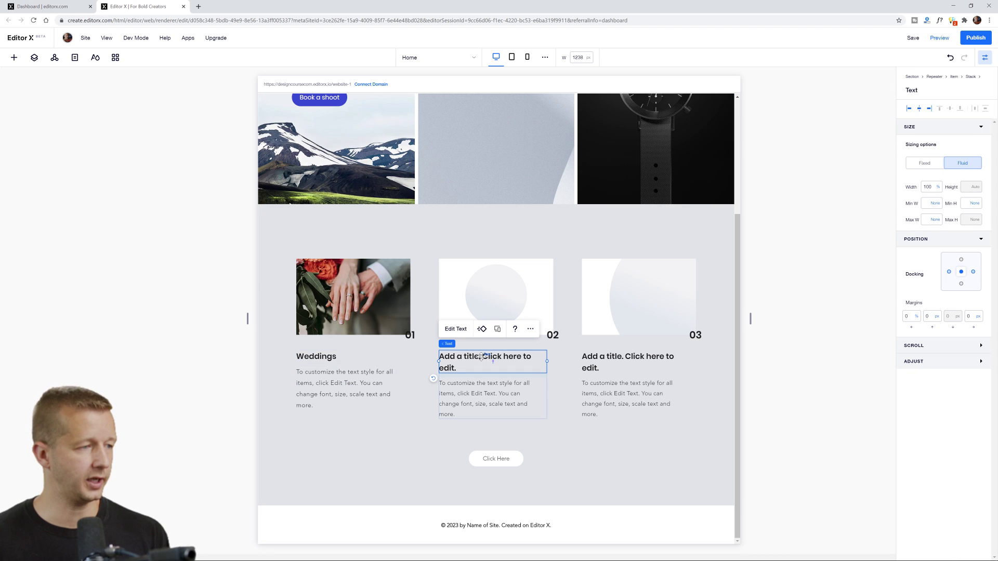
double_click(482, 357)
text(C)
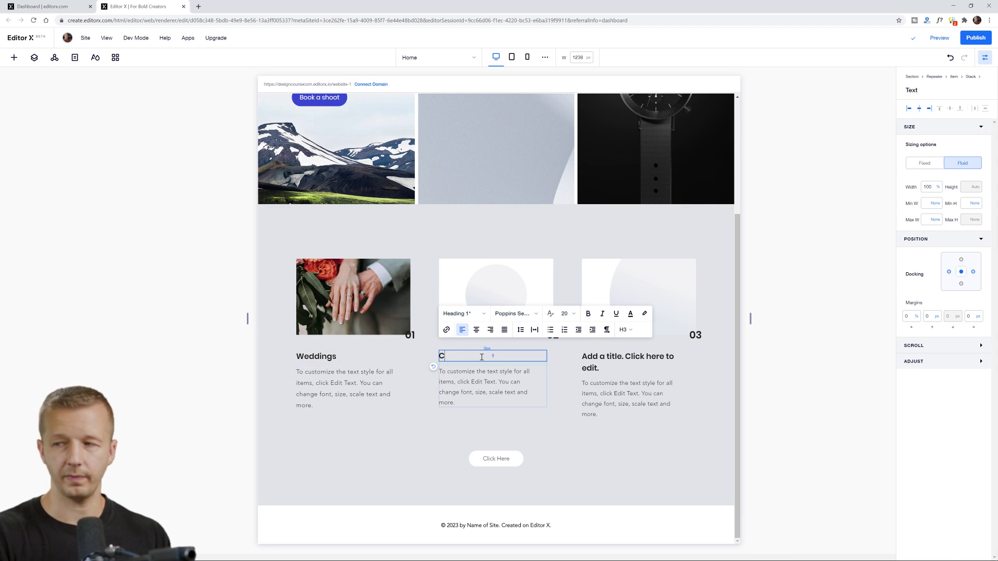
text(orporate)
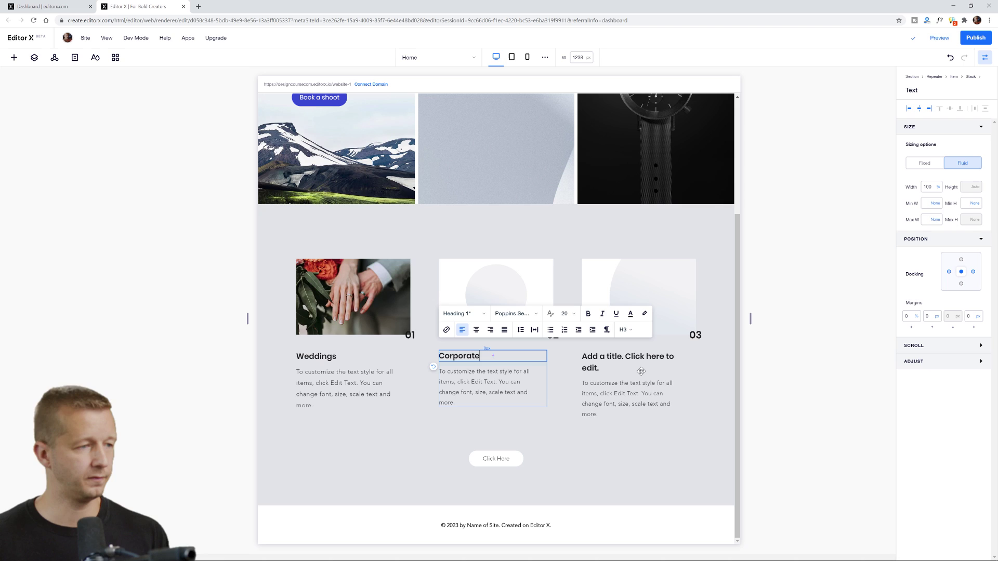
Replace the third card's placeholder title with "Graduations"
click(603, 358)
double_click(602, 359)
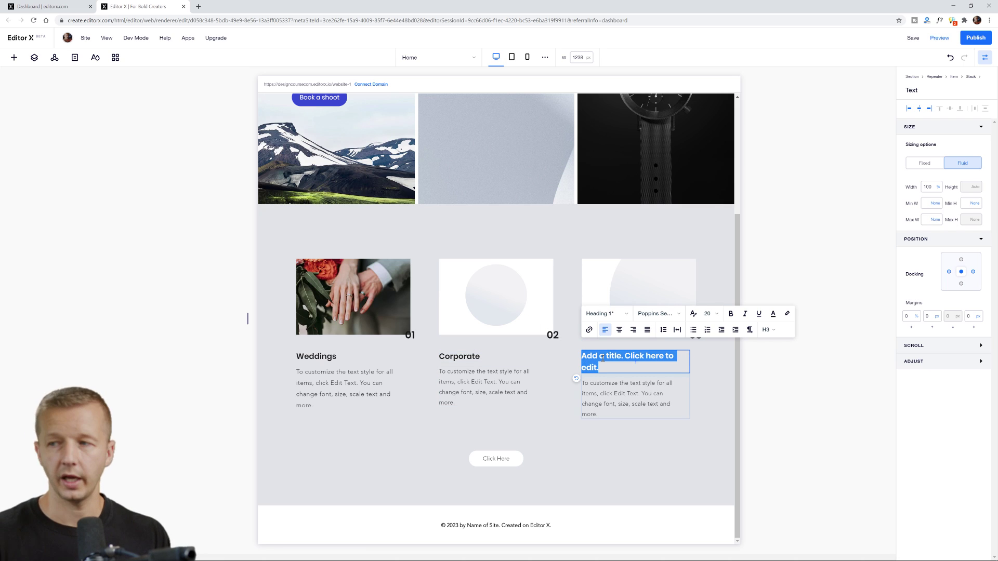
text(Graduations)
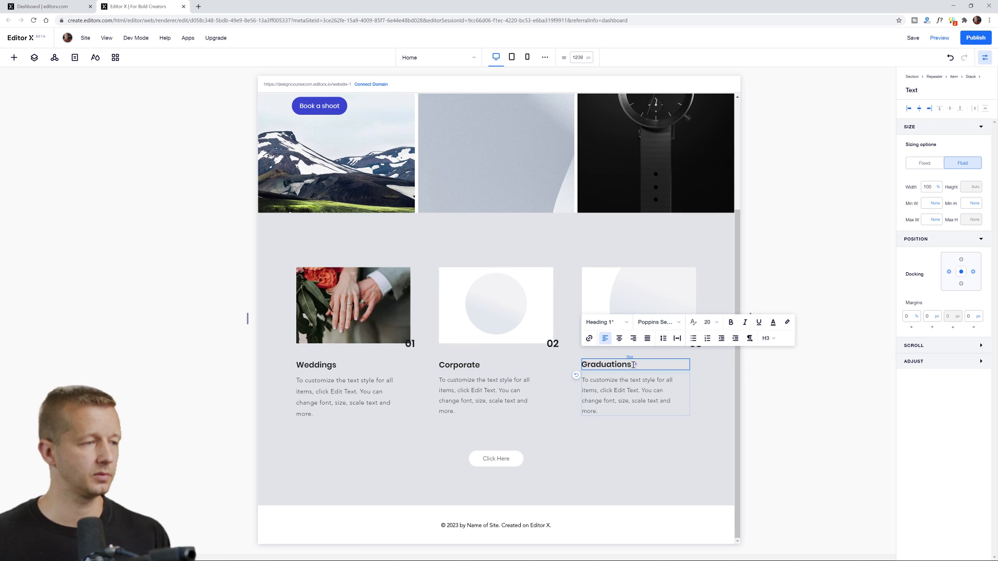
click(211, 303)
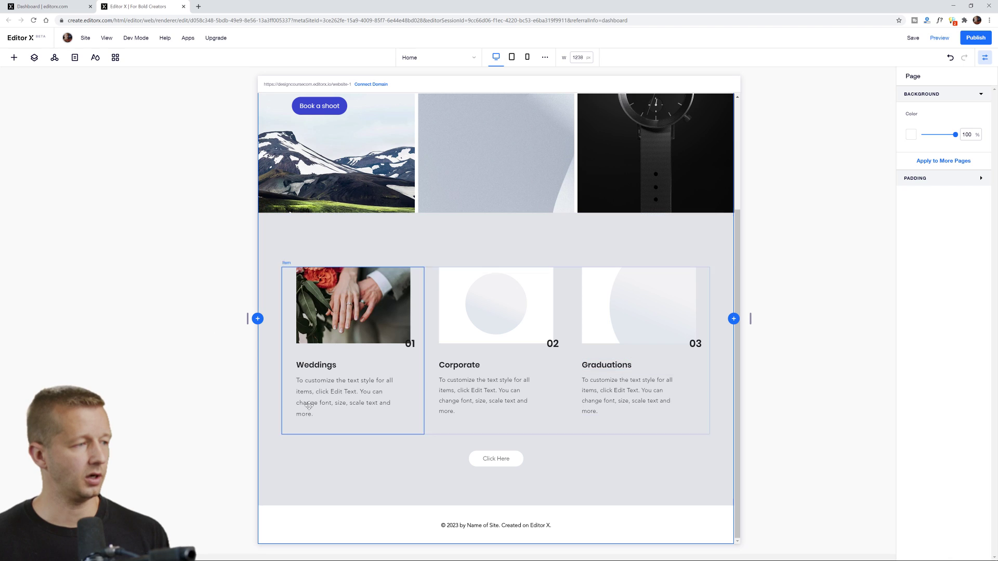
Swap the Corporate card's placeholder image for corporate.jpg from the site files
click(535, 299)
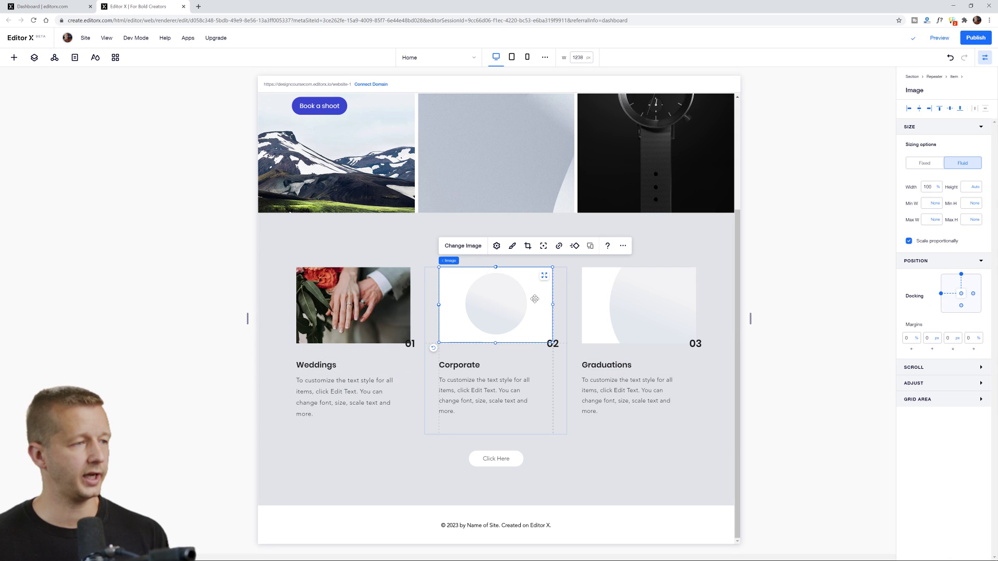
click(473, 249)
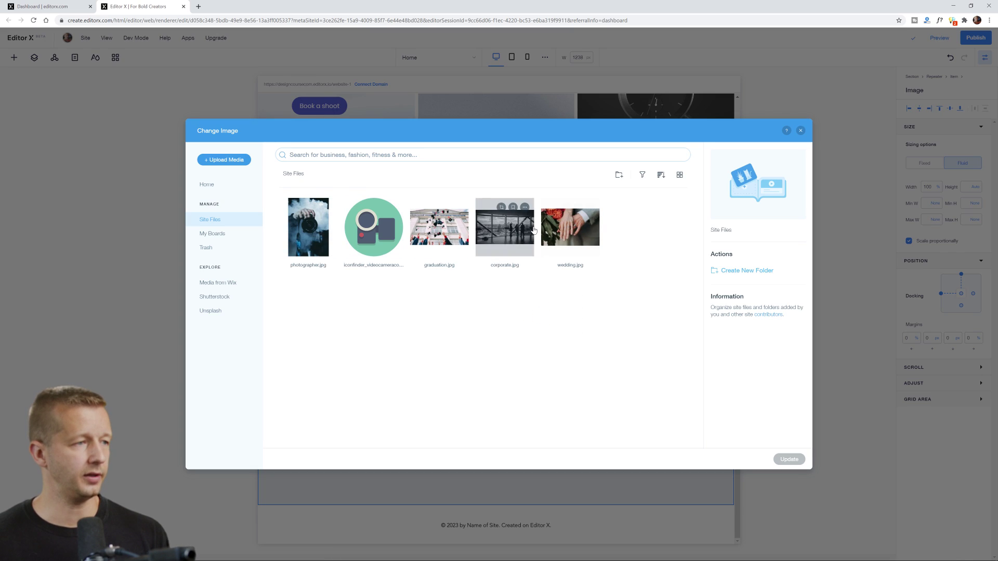
click(507, 228)
click(795, 461)
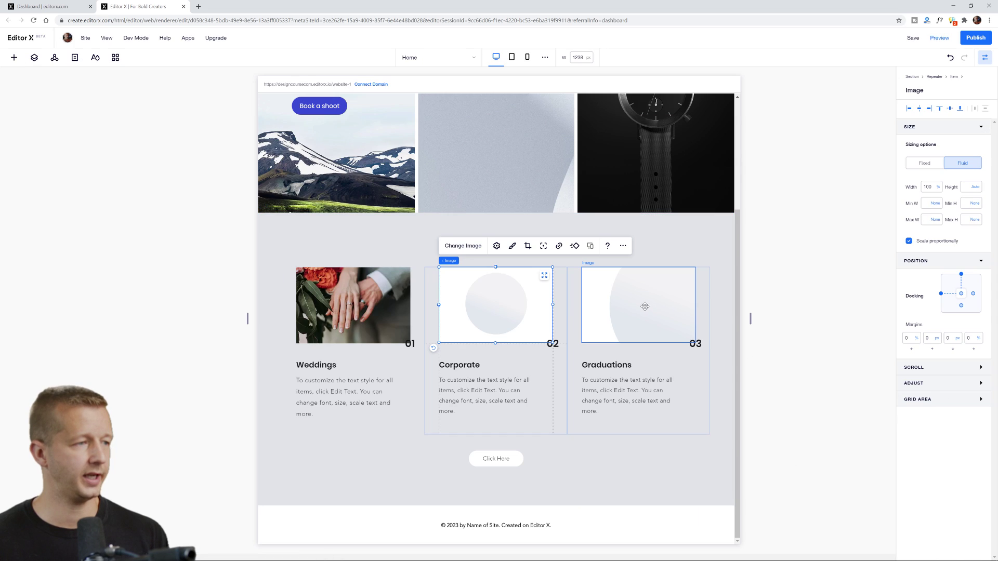
Swap the Graduations card's placeholder image for graduation.jpg from the site files
click(619, 306)
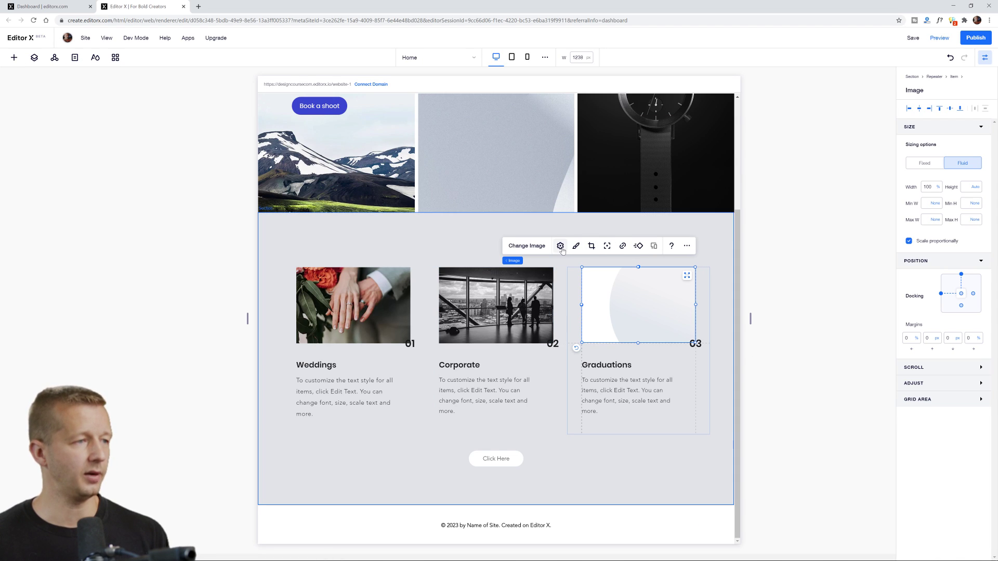
click(543, 250)
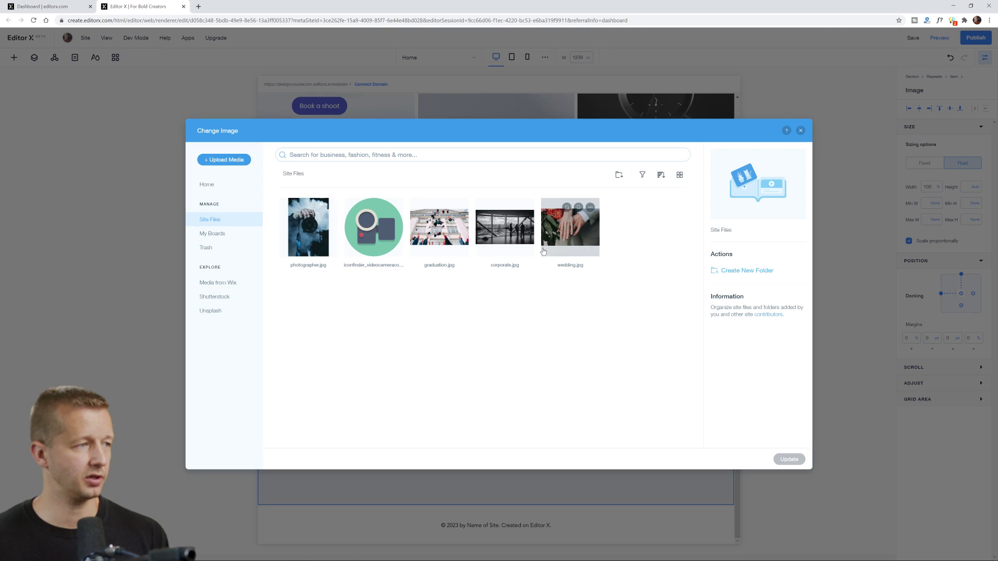
click(455, 232)
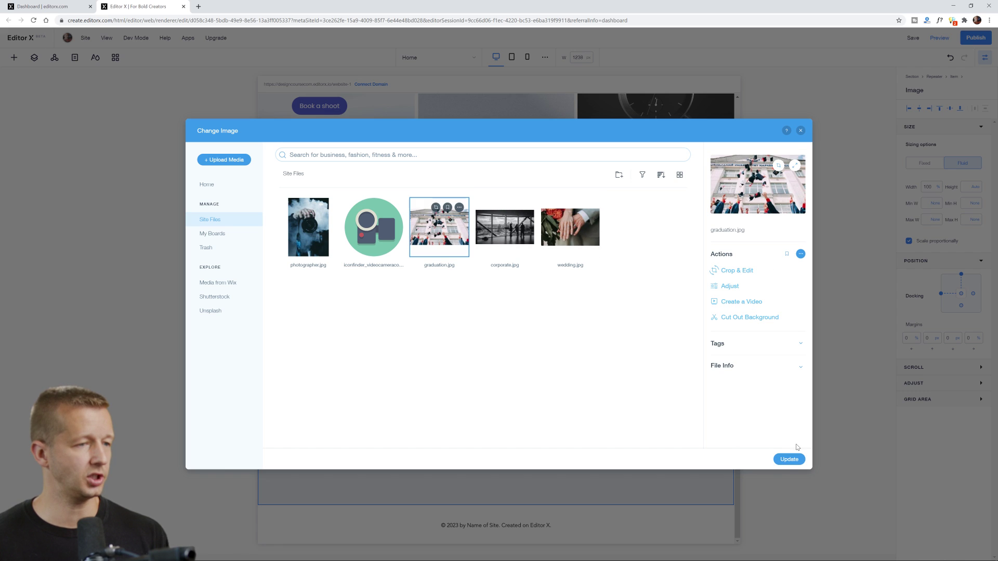
click(790, 461)
click(792, 350)
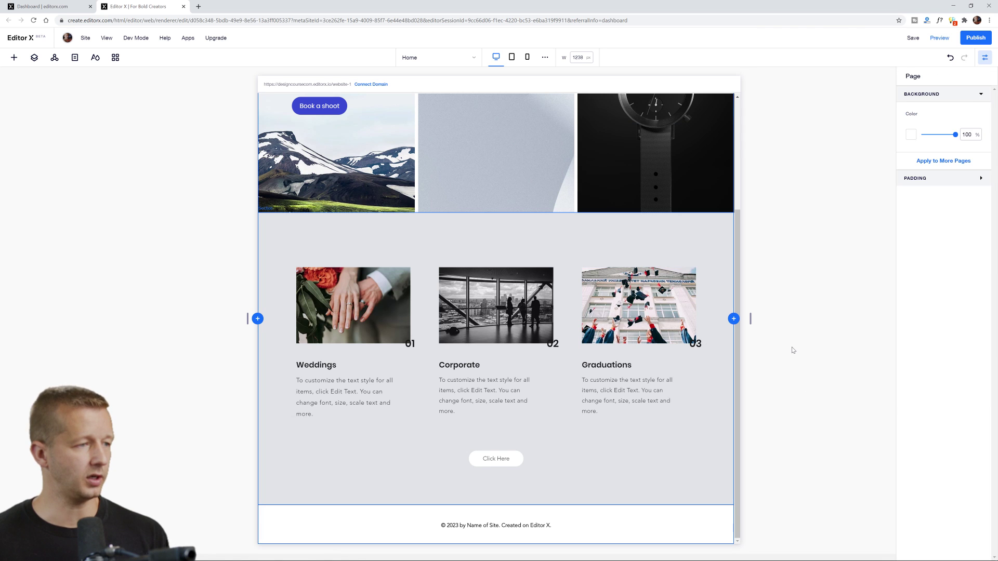
Change the text colour of the repeater's card numbers to the light grey-blue site colour #C7D3D5, using the 01 on the Weddings card
click(411, 344)
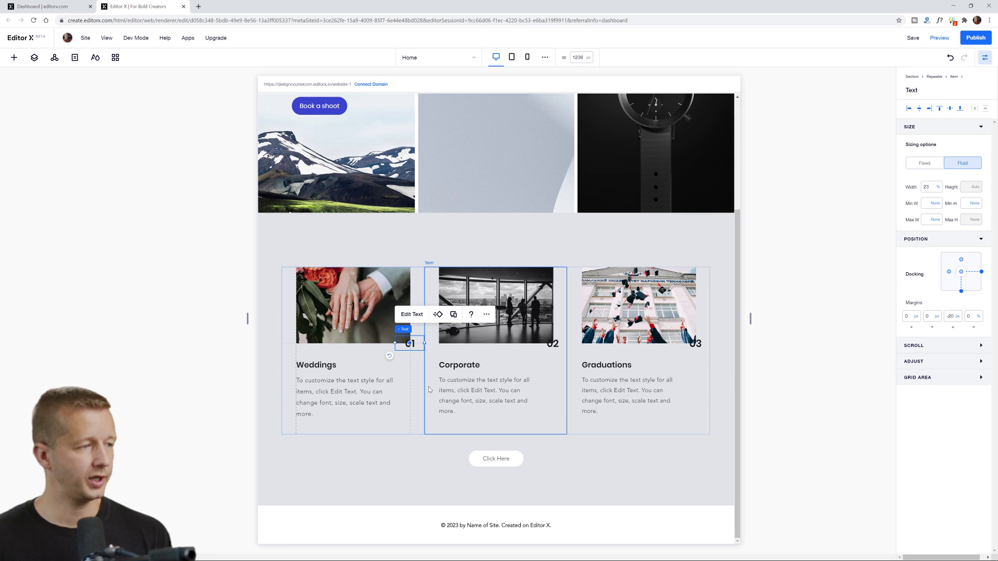
click(412, 314)
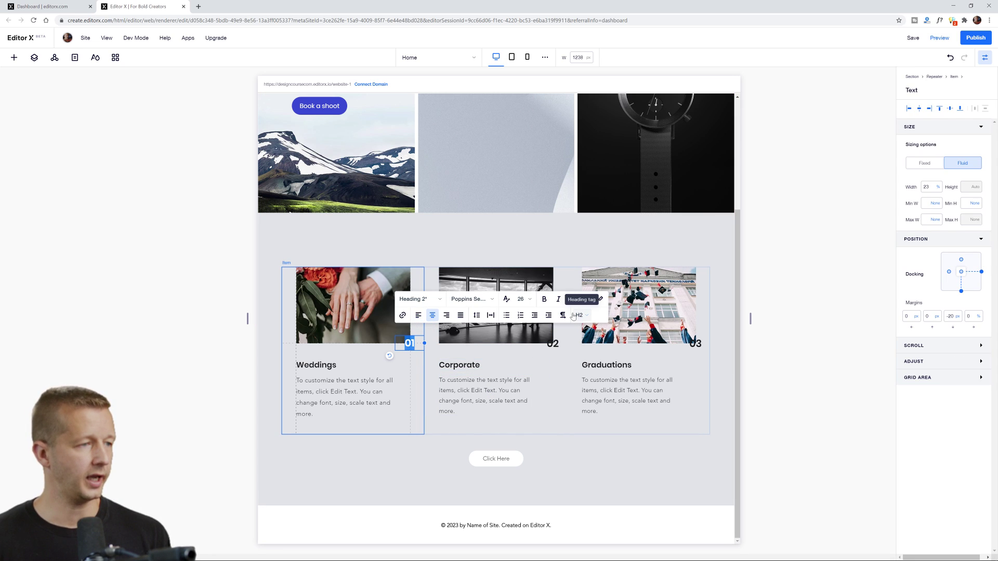
click(587, 300)
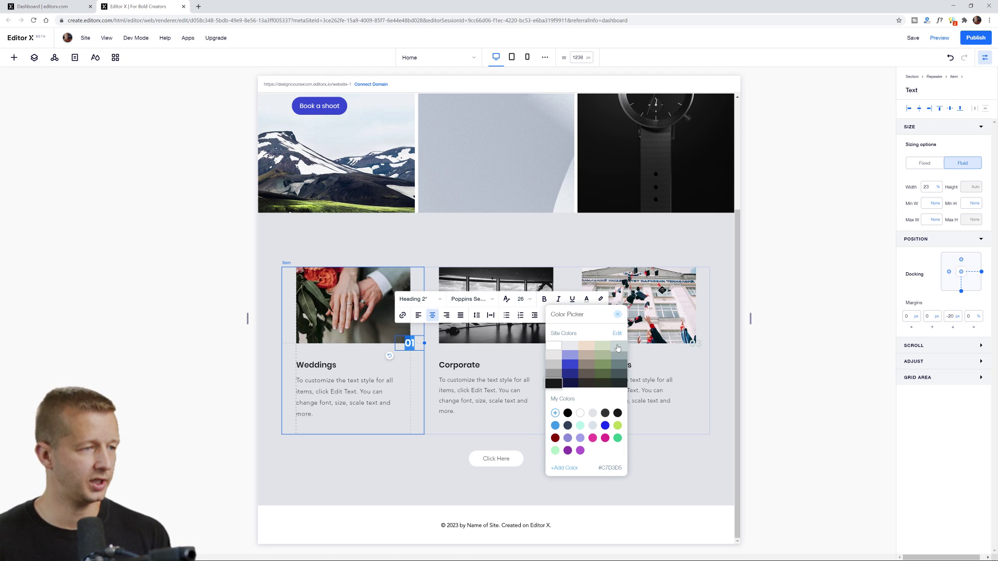
click(618, 347)
click(784, 363)
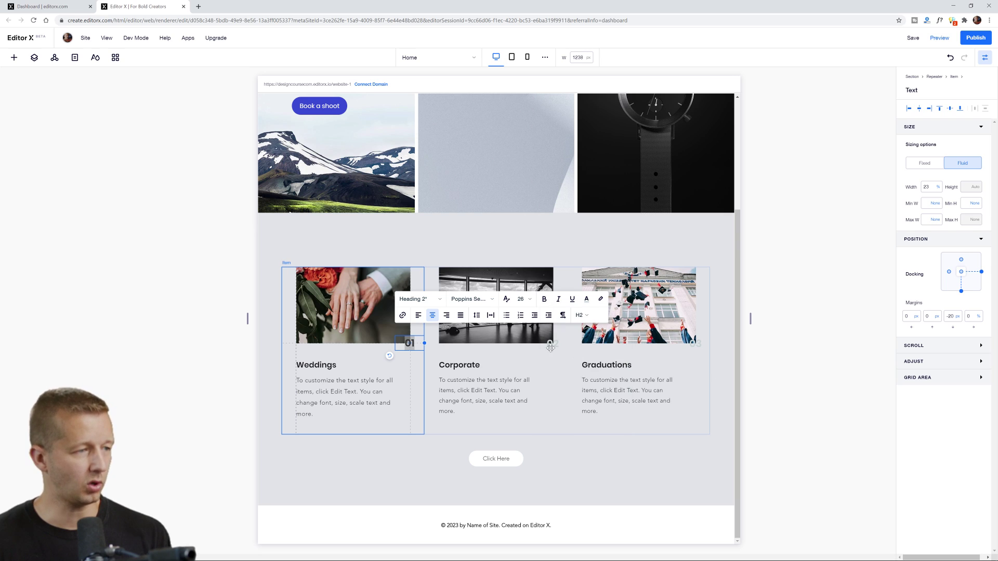
click(182, 317)
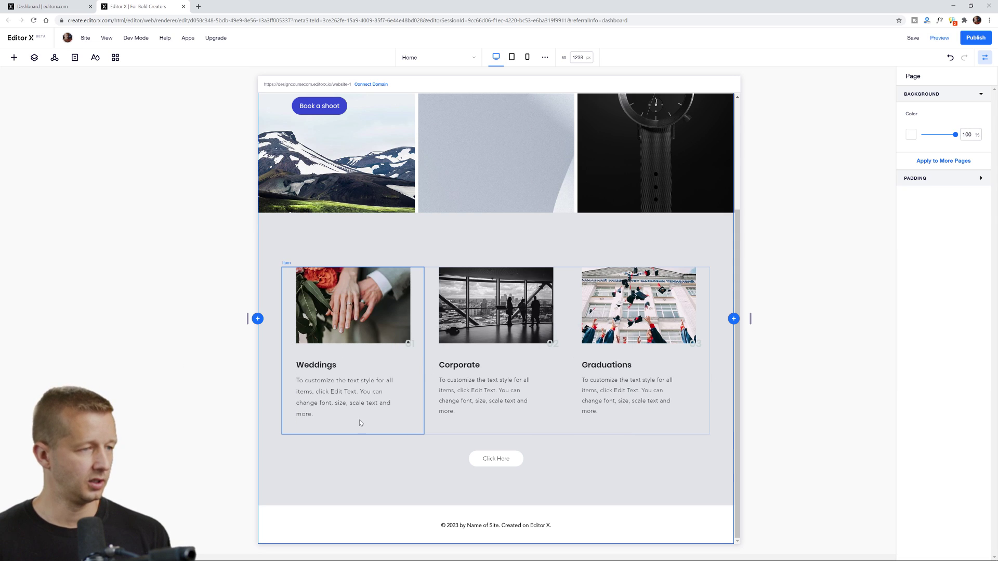
Try bottom margins of -15 px and -30 px on the card numbers, and undo both margin changes
click(409, 344)
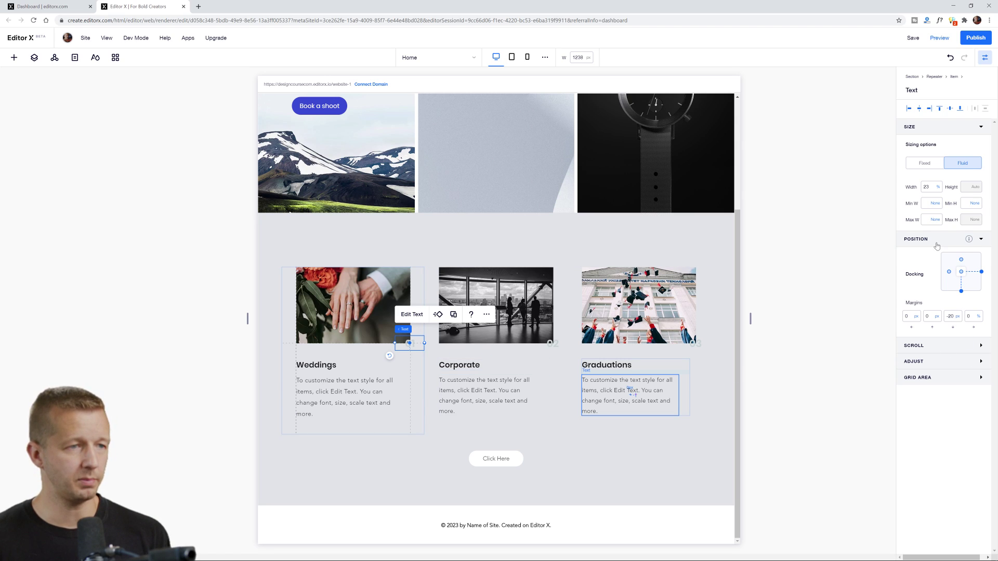
click(952, 316)
click(954, 317)
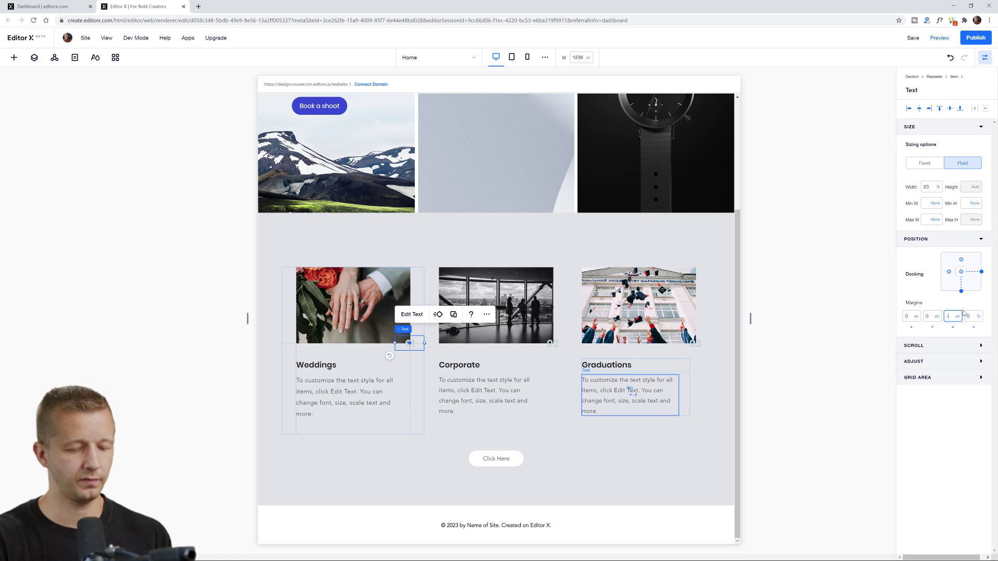
key(Return)
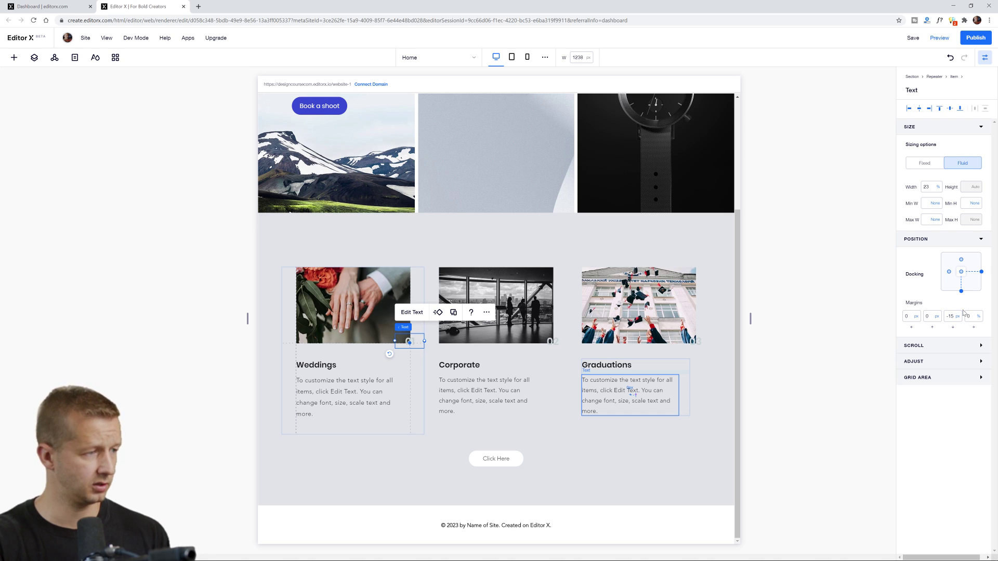
click(953, 317)
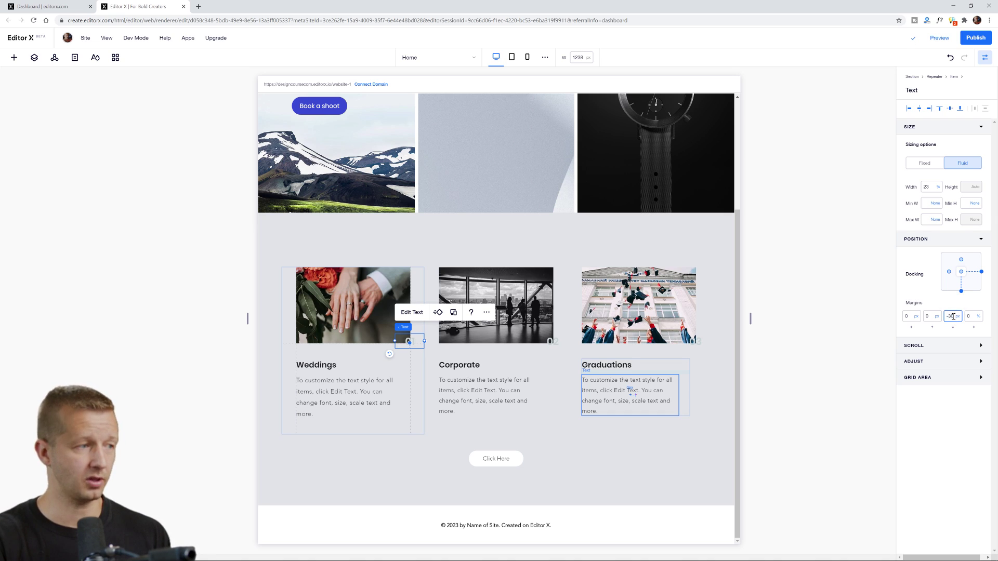
text(-30)
key(Return)
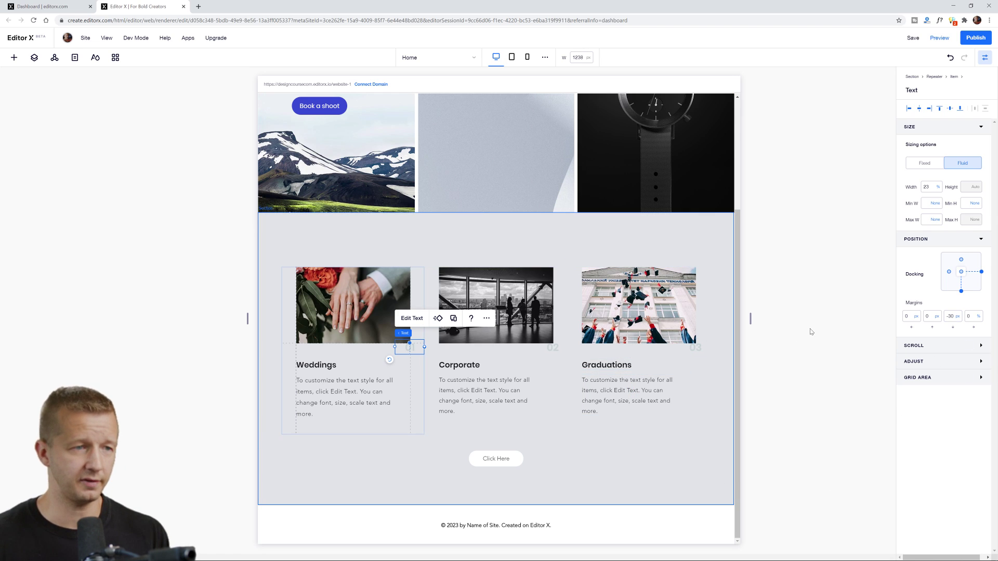
key(ctrl+z)
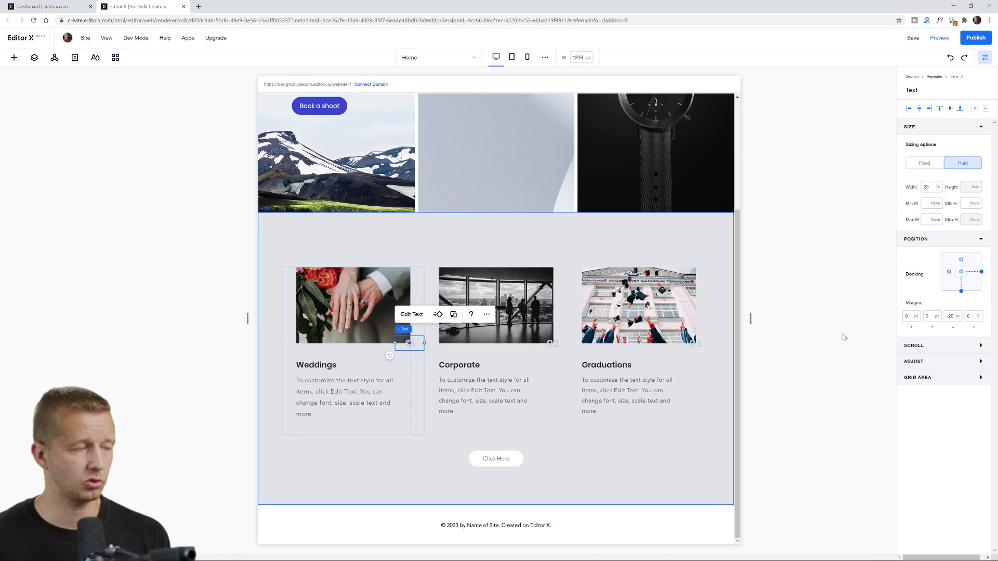
click(842, 338)
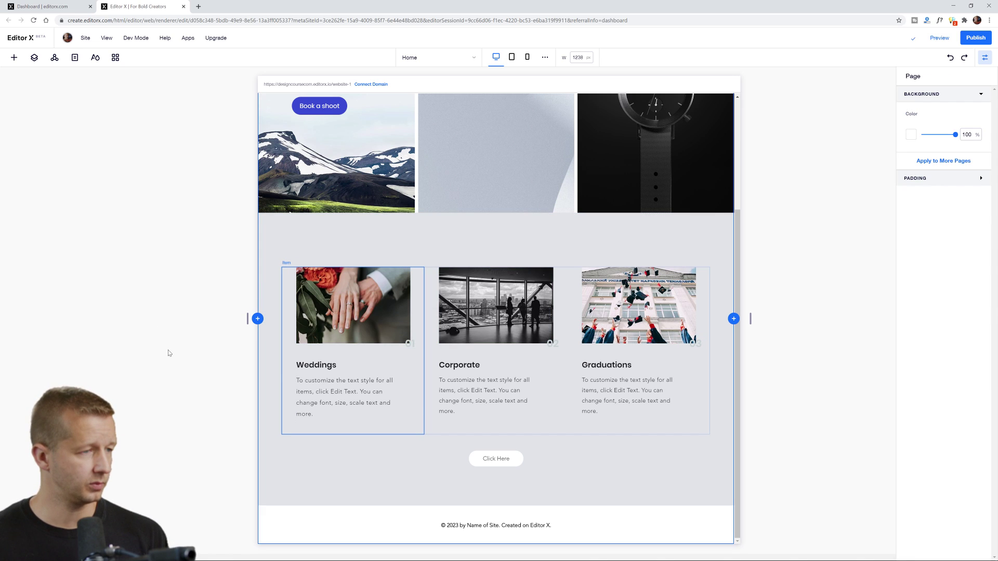
click(511, 457)
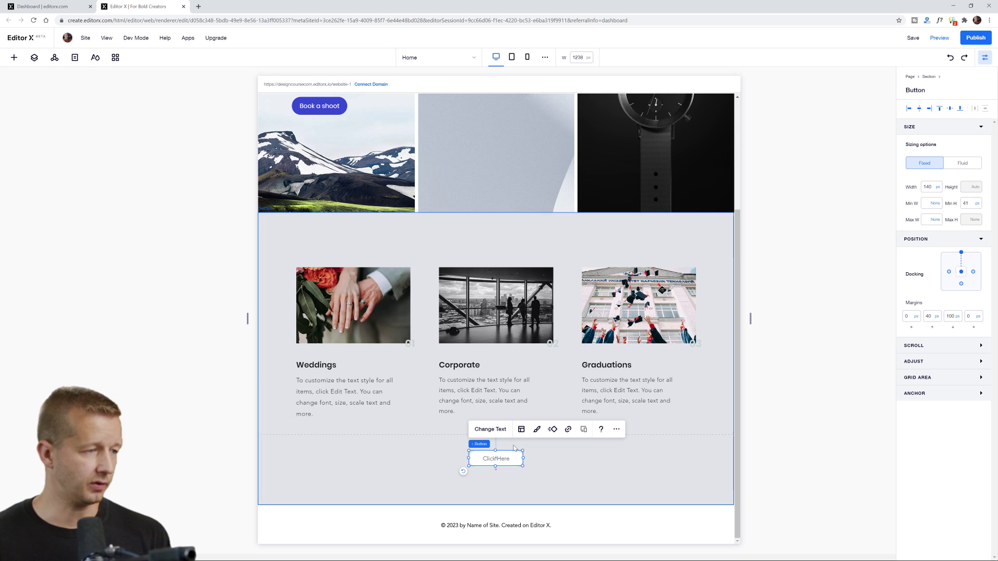
click(535, 429)
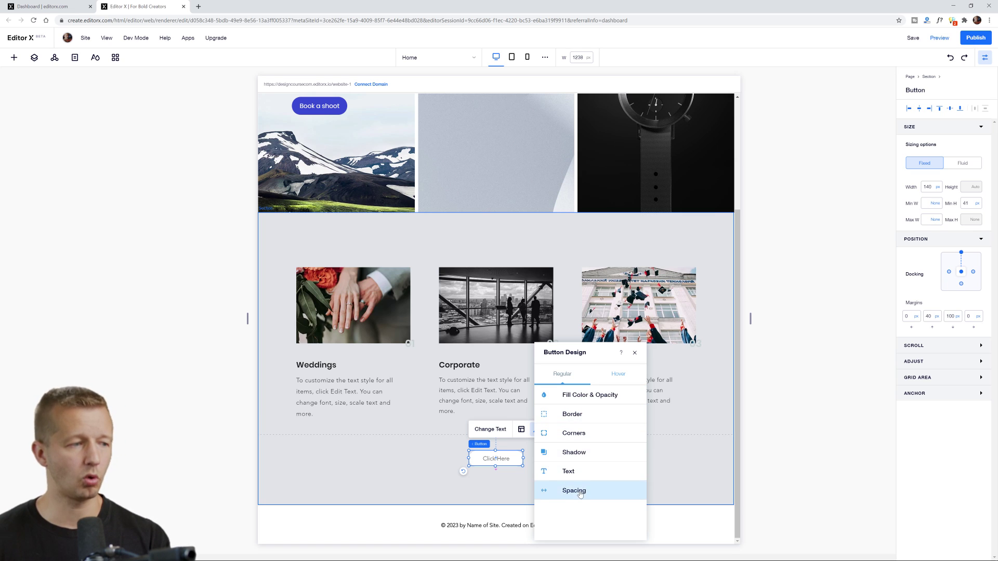
click(436, 233)
click(526, 212)
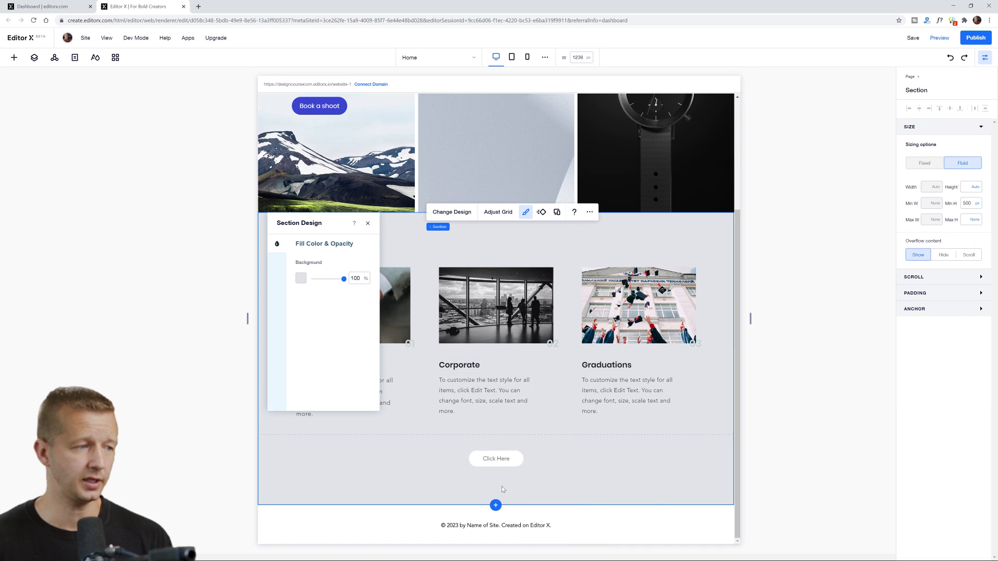
Set the fill colour of the Click Here button below the cards to the blue site colour #384AD3
click(509, 452)
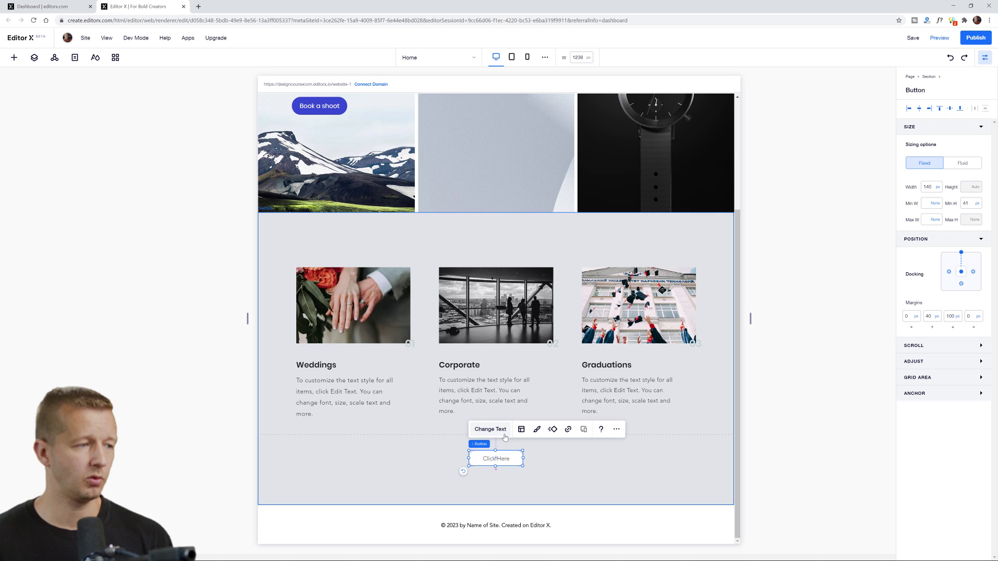
click(537, 430)
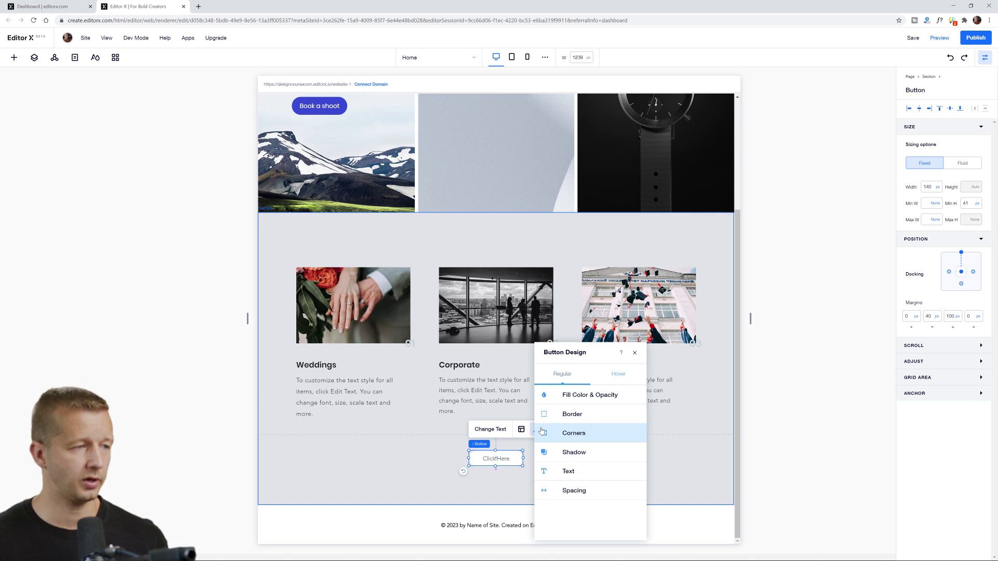
click(606, 396)
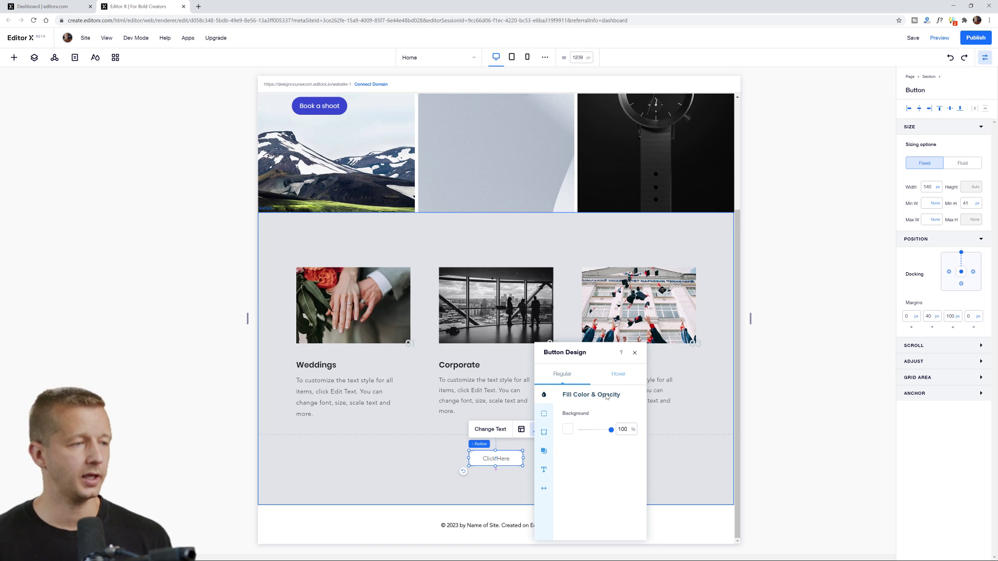
click(568, 429)
click(594, 450)
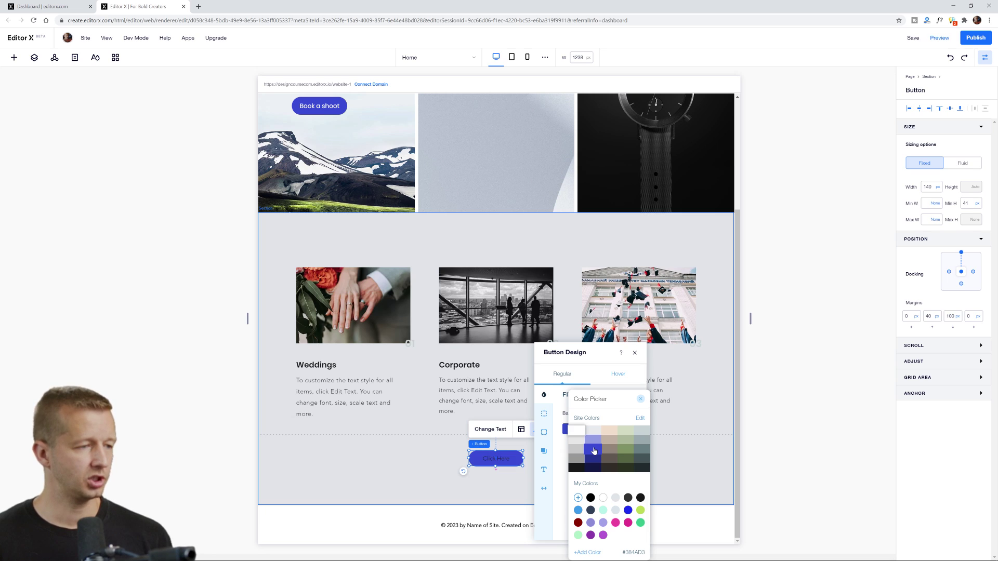
Set the Click Here button's text colour to white #FFFFFF and apply bold to its label
click(594, 450)
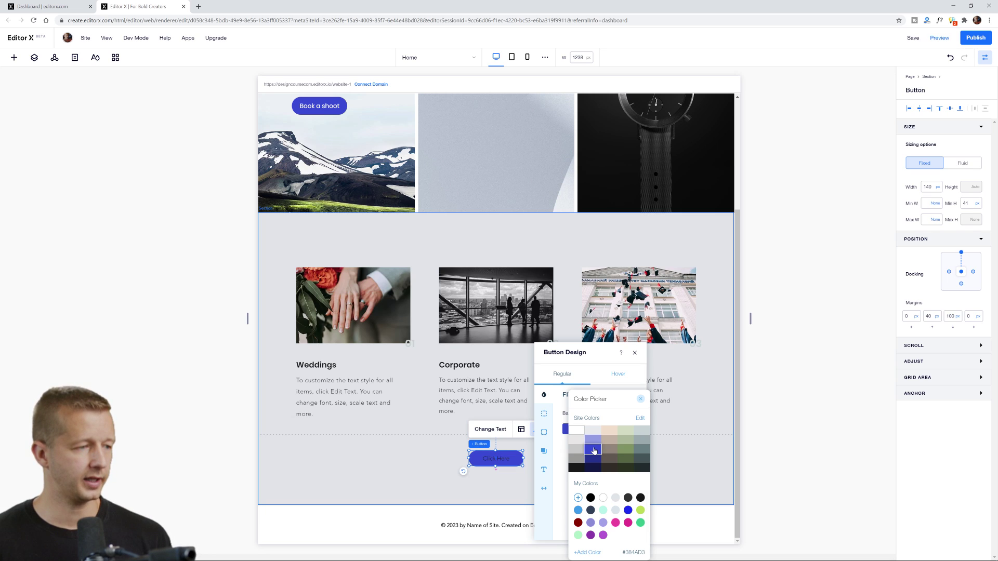
click(503, 465)
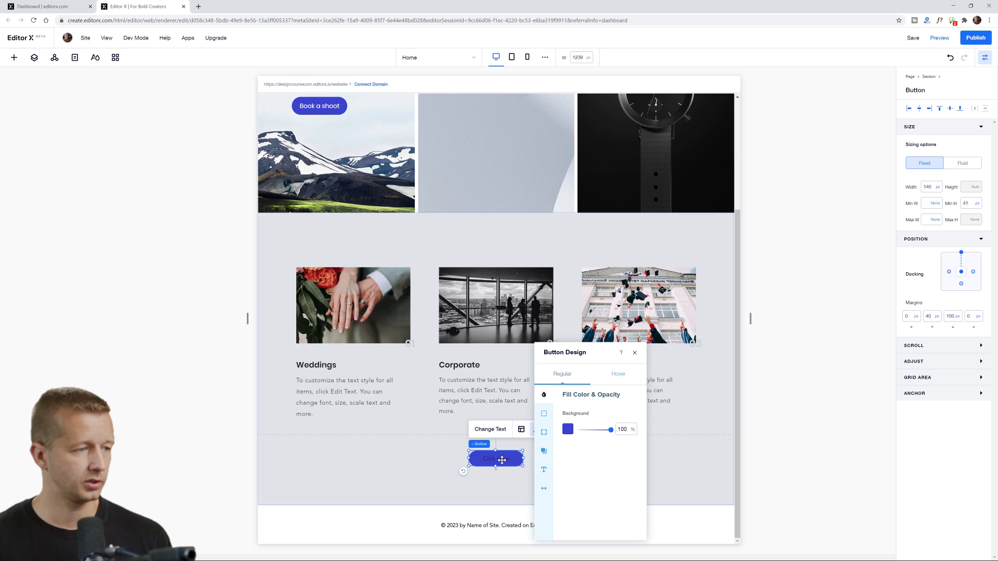
click(544, 472)
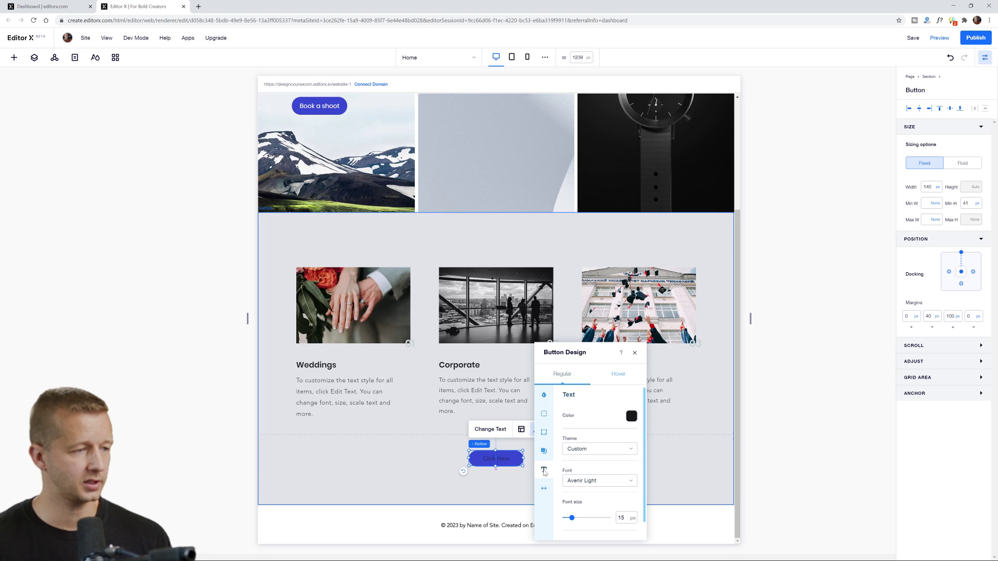
click(632, 416)
click(537, 411)
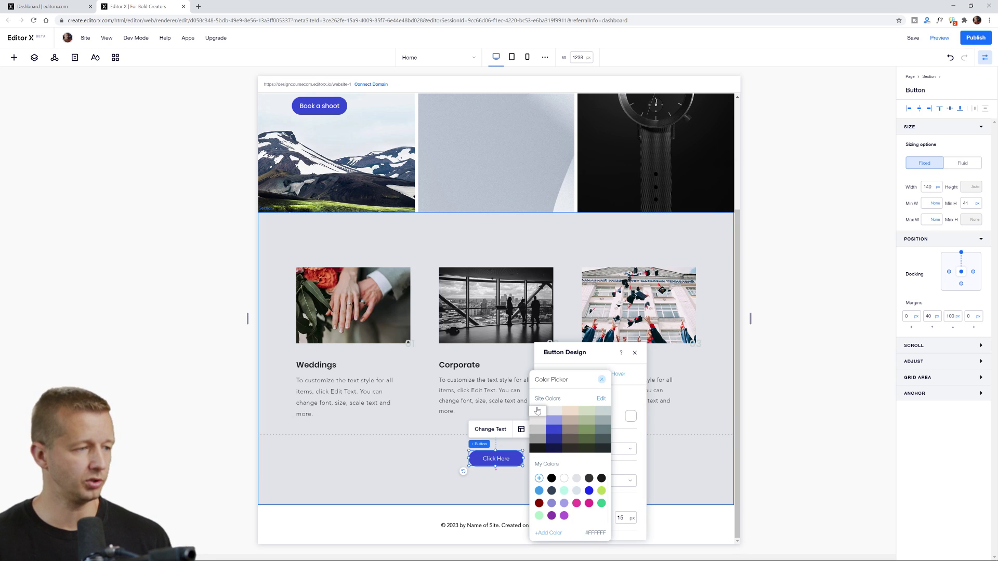
click(513, 463)
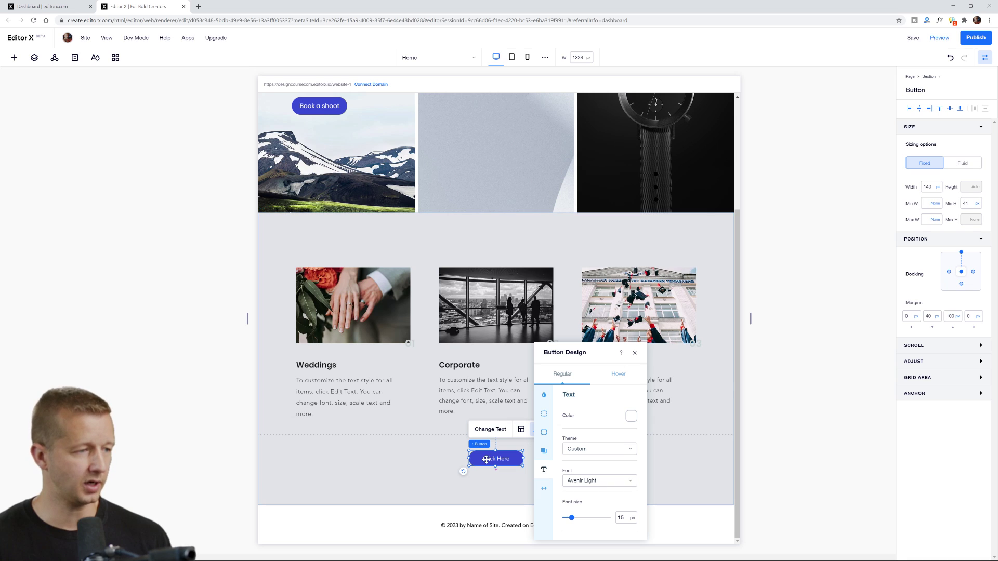
scroll(608, 481, down, 1)
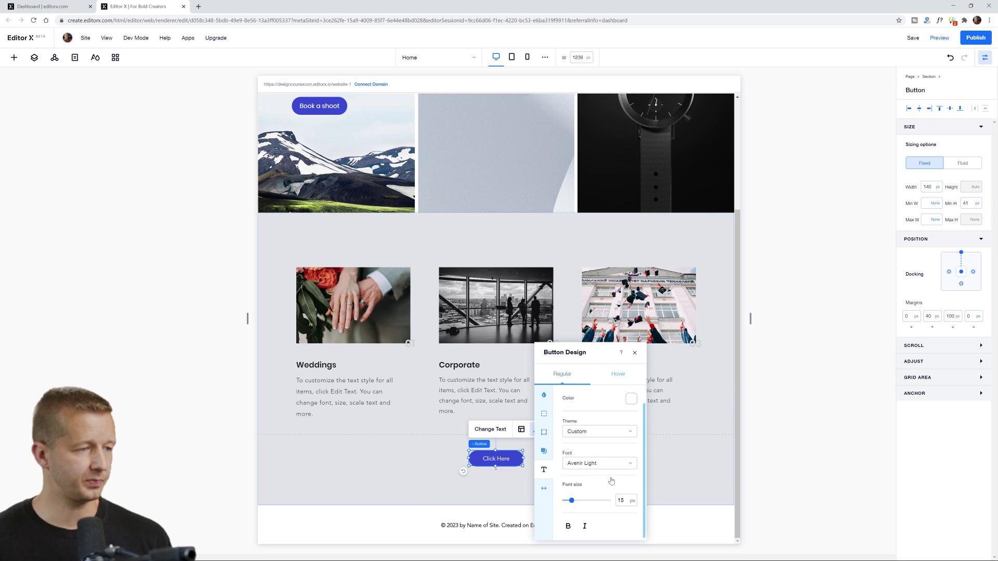
click(568, 526)
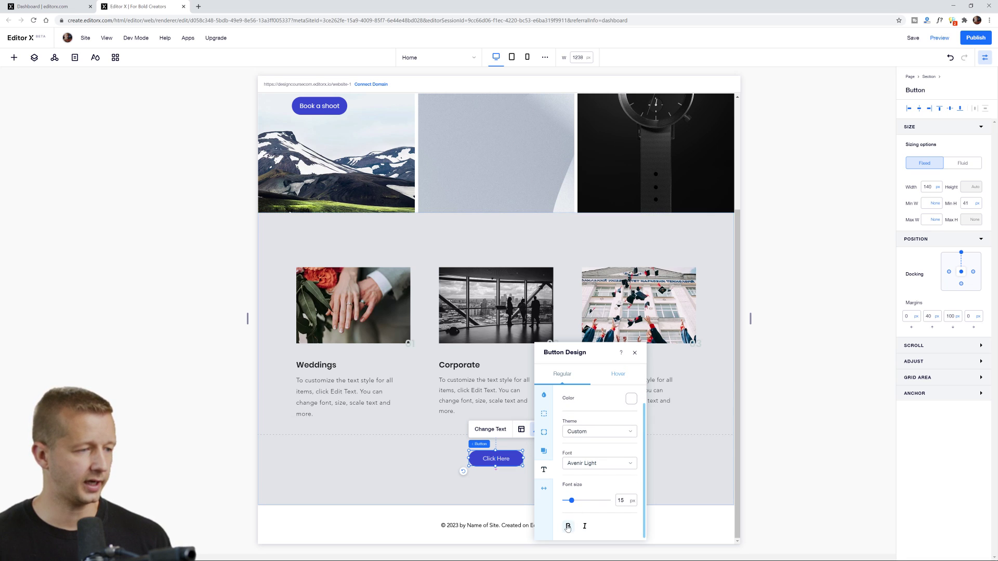
Change the label of the button below the cards to "Schedule a Shoot"
double_click(503, 457)
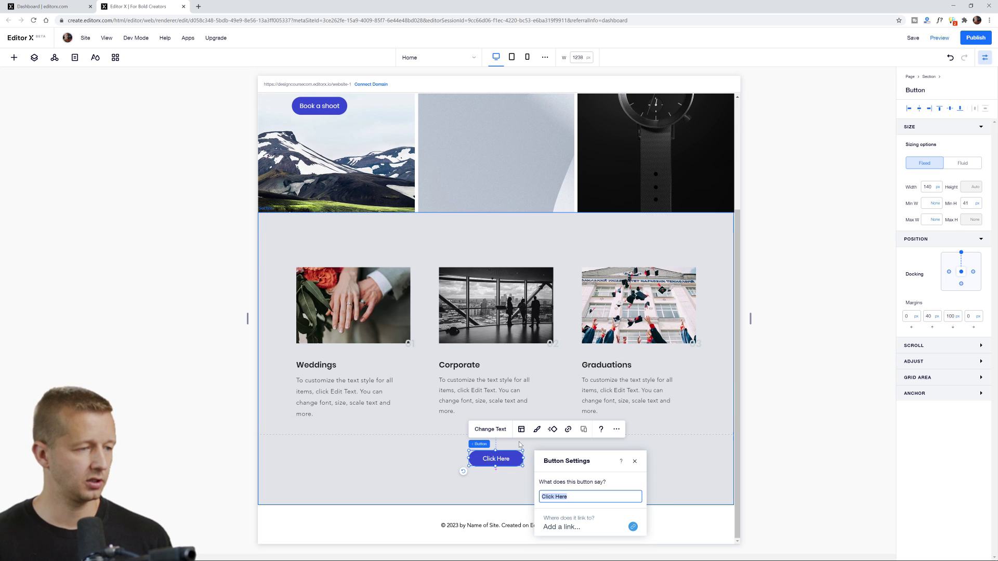
text(Schedule a)
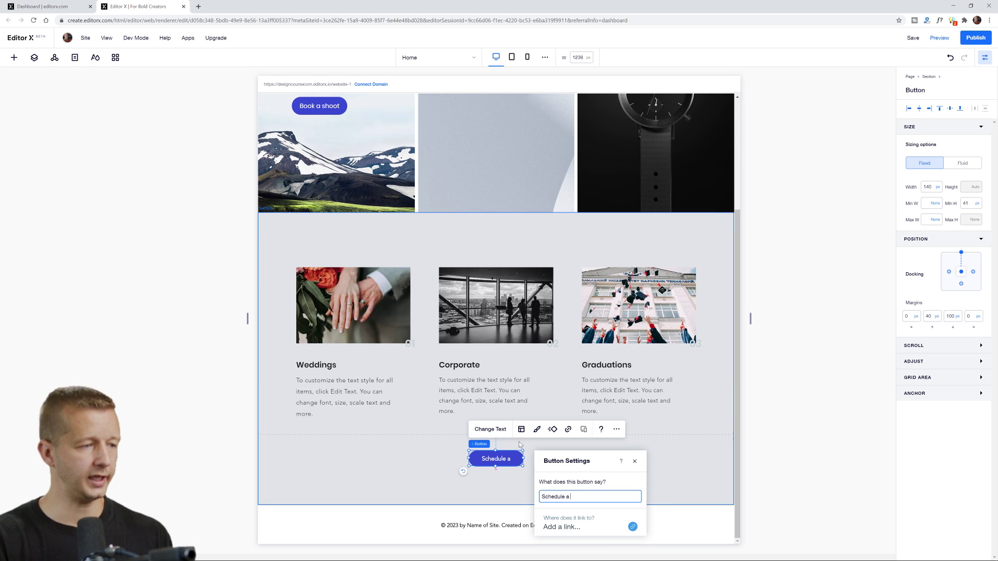
text( Shoot)
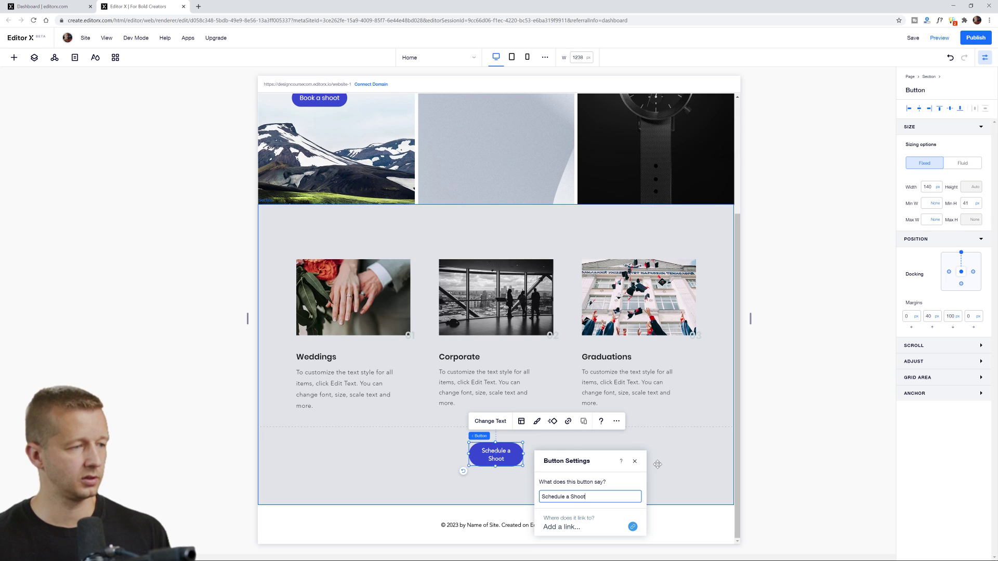
click(796, 448)
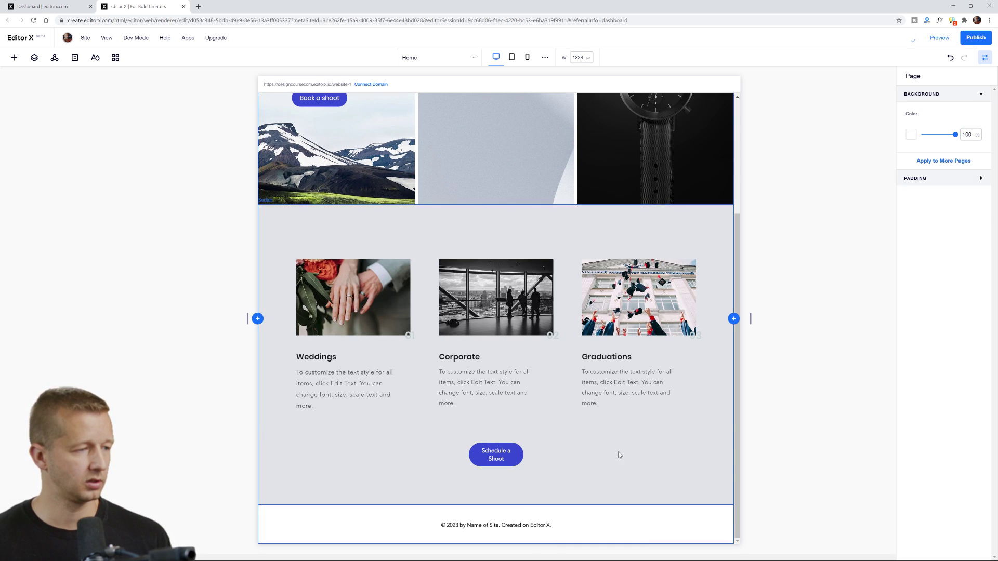
Shorten the label of the button below the cards to "Schedule Shoot"
click(491, 461)
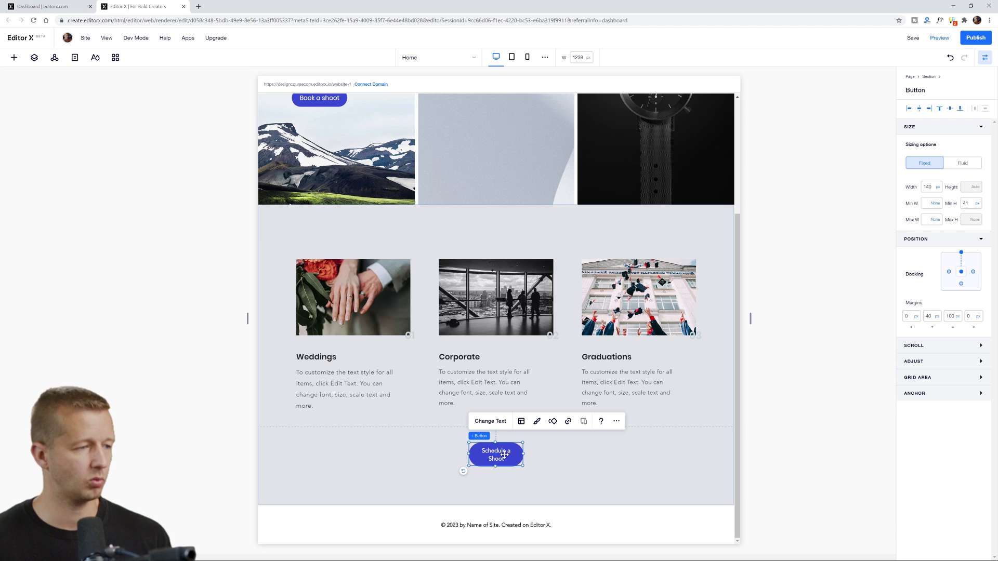
double_click(505, 455)
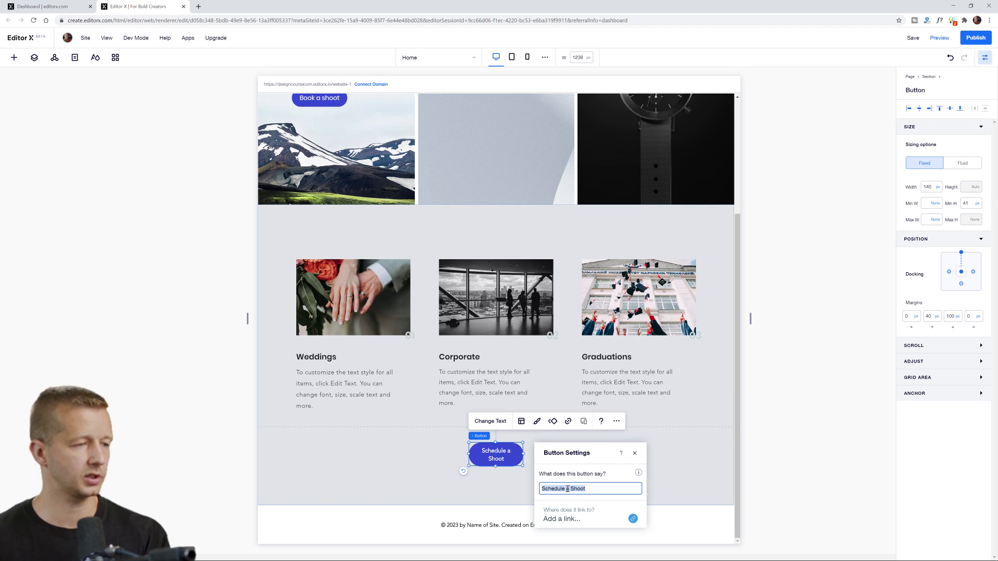
click(568, 489)
key(BackSpace)
key(BackSpace)
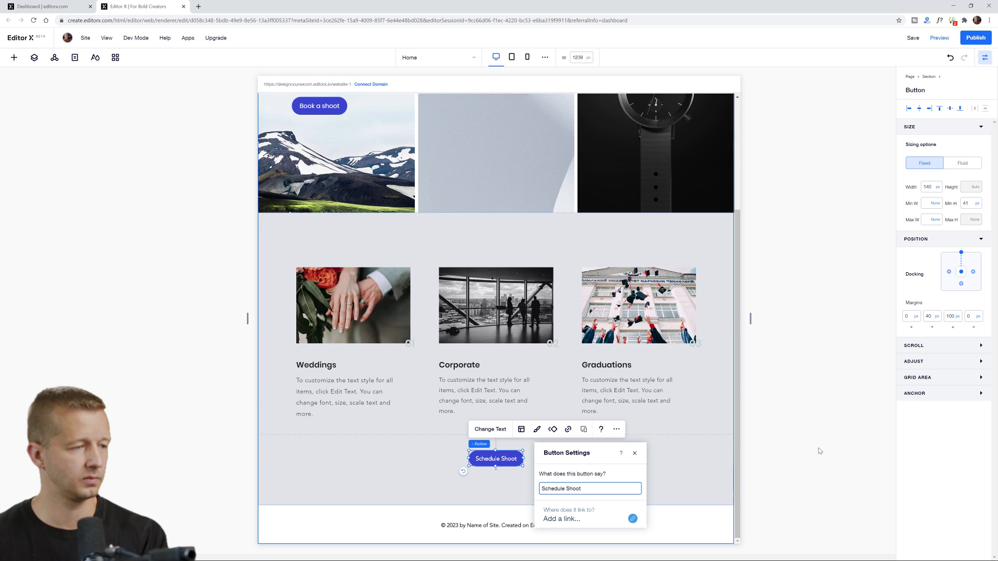
click(820, 451)
Check the page's responsive layout by narrowing the canvas to 544 px, reviewing the mobile view, and widening it to 1432 px
scroll(513, 341, up, 3)
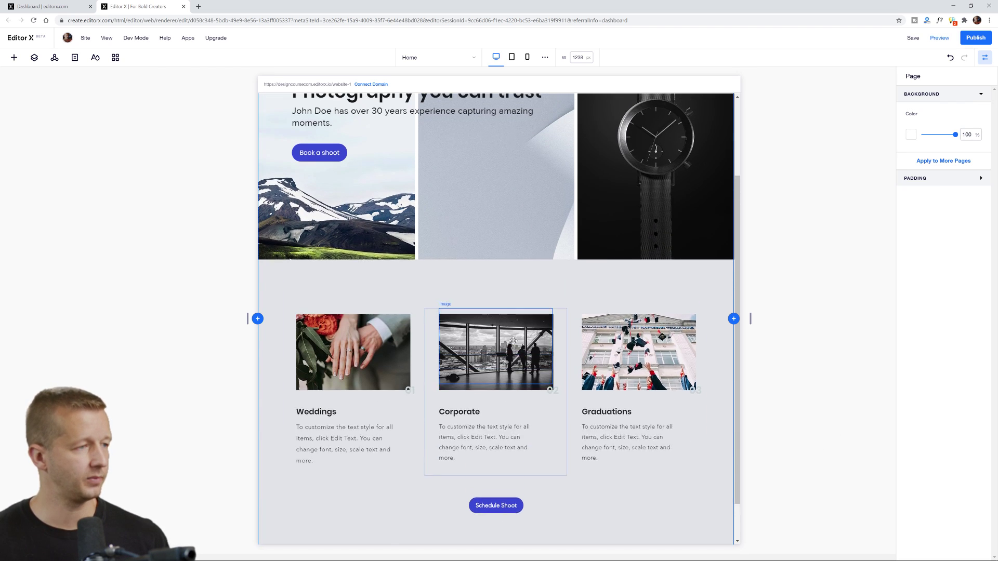
scroll(514, 341, down, 2)
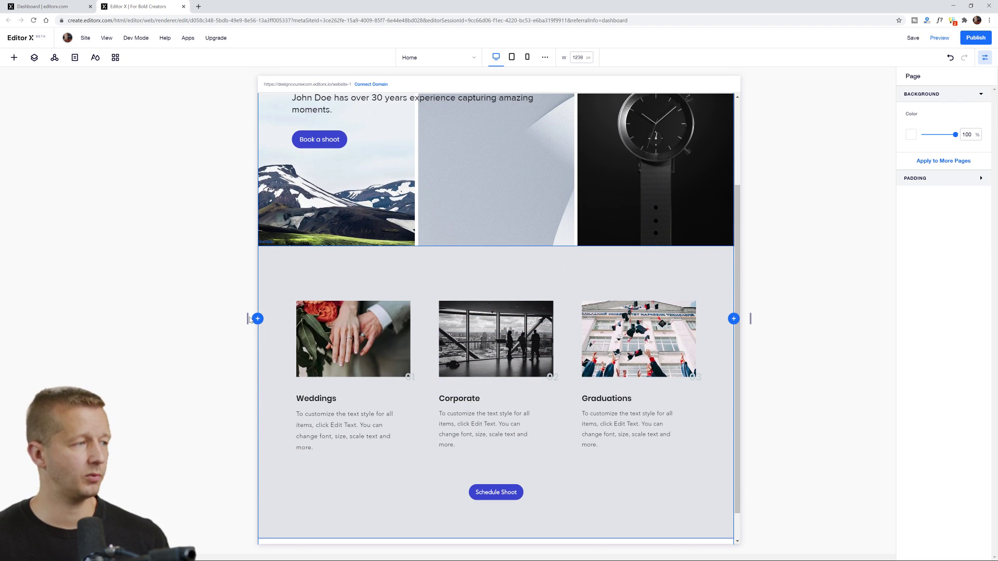
drag(249, 321, 383, 313)
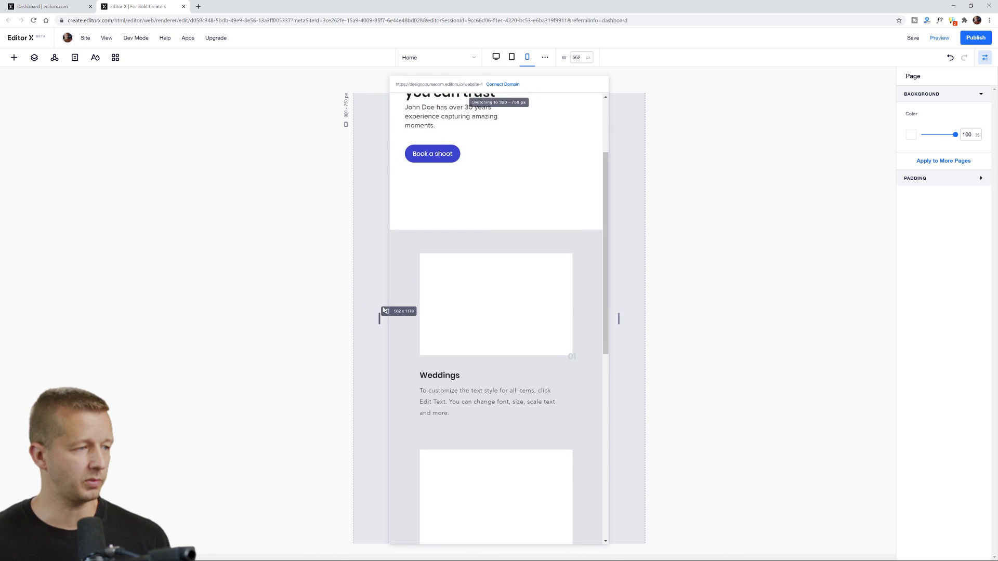
scroll(520, 349, down, 8)
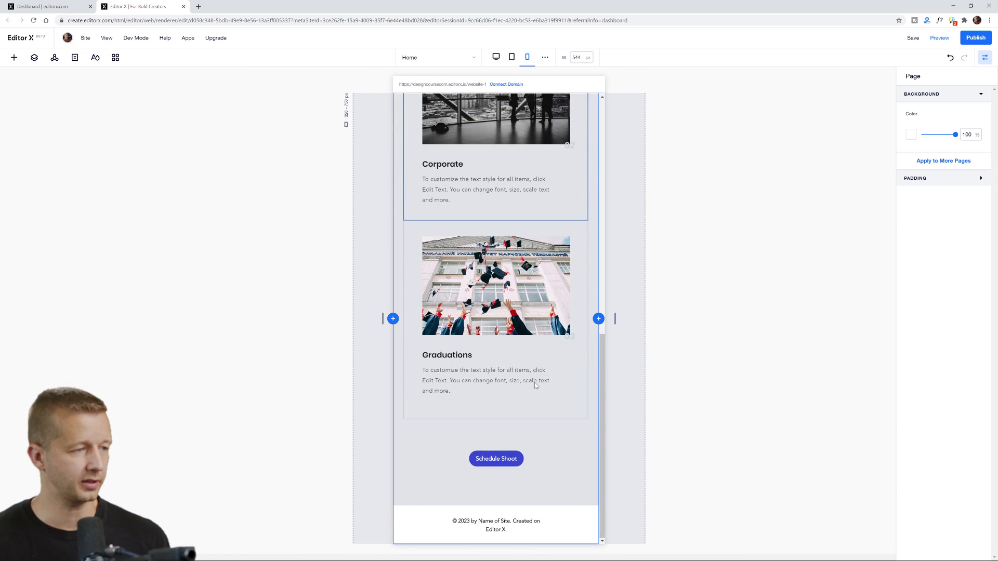
scroll(519, 375, up, 5)
scroll(520, 376, up, 5)
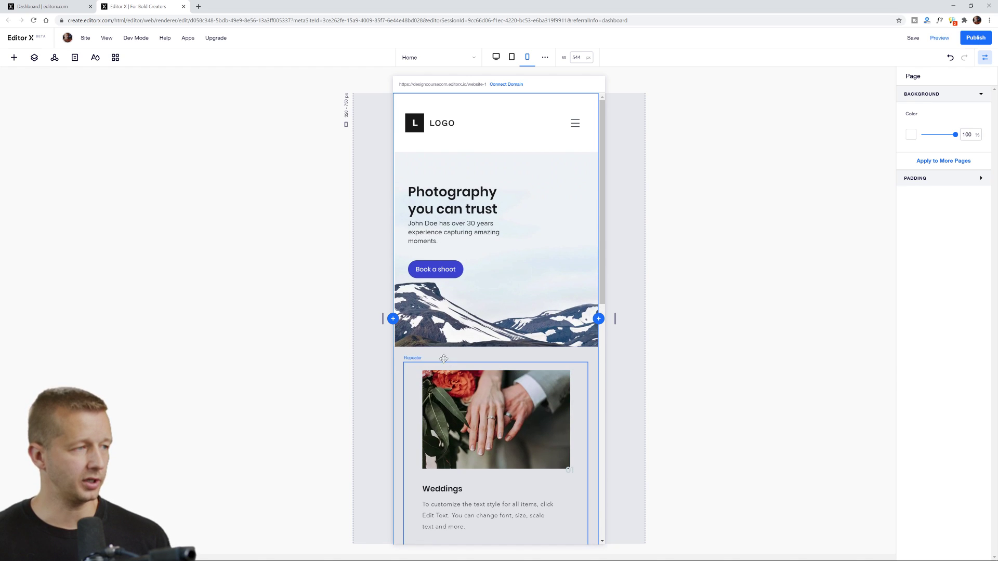
drag(383, 319, 199, 325)
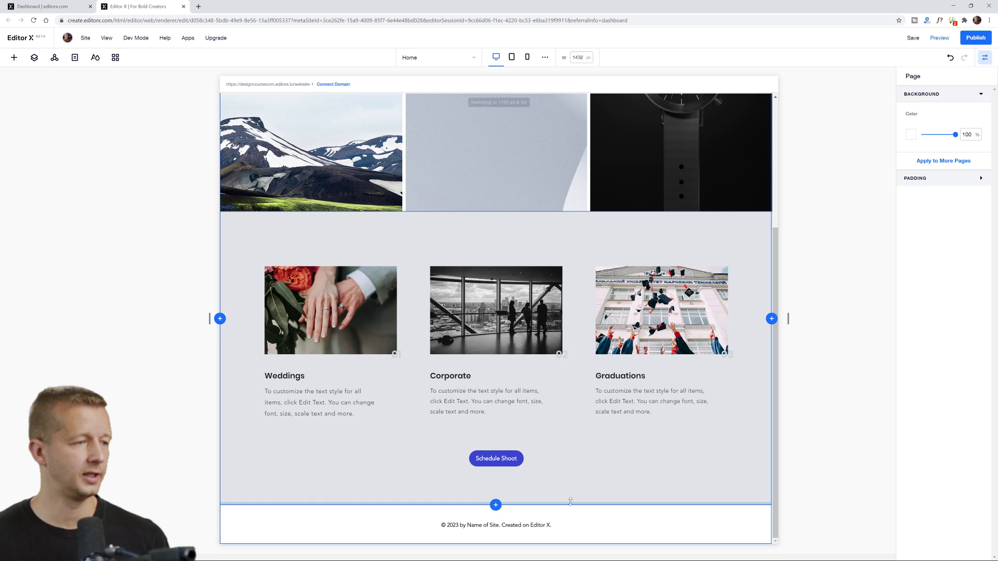
click(452, 428)
click(589, 494)
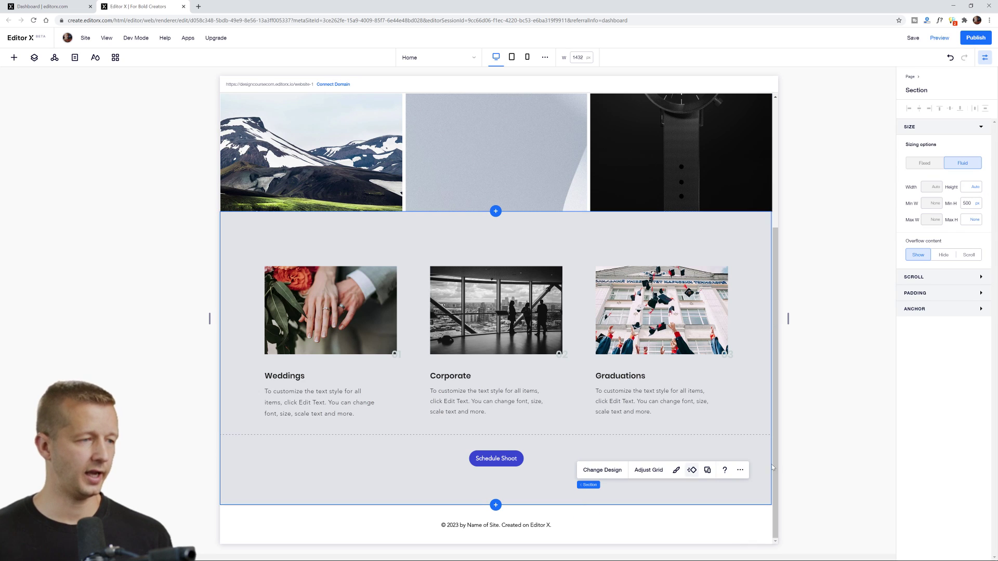
click(864, 422)
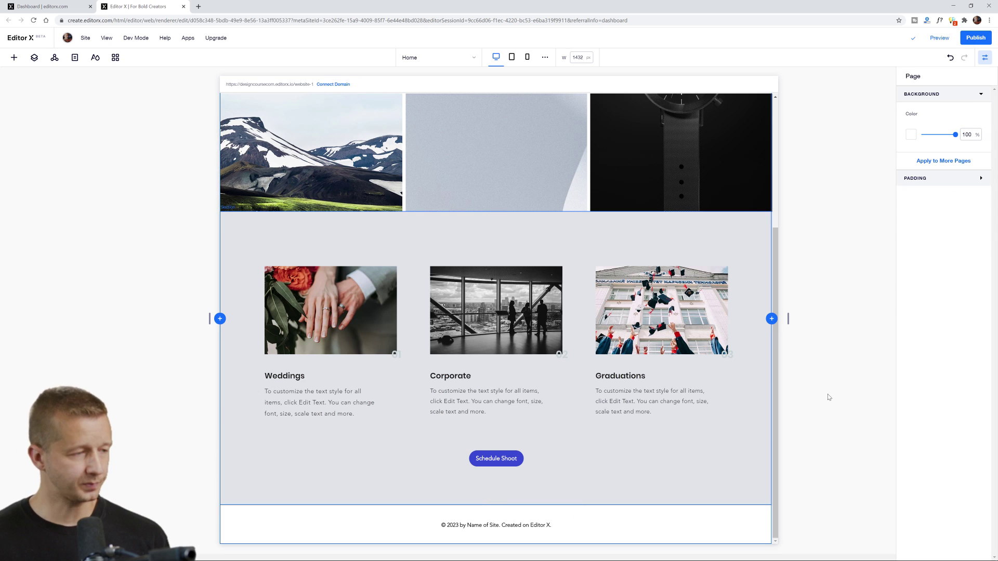
Inspect the card section's layer structure by expanding the section and its repeater and selecting the first repeater item
click(253, 229)
click(35, 57)
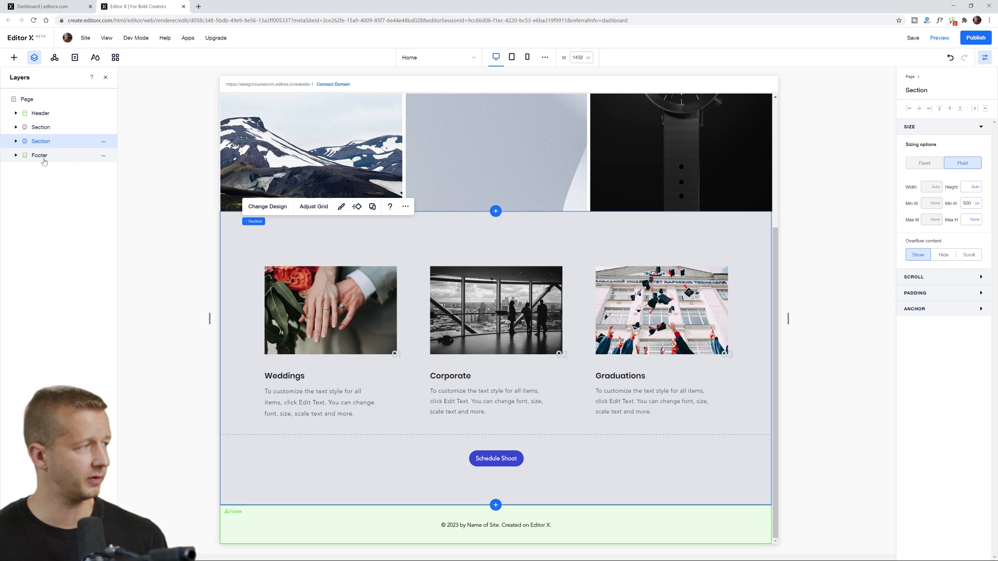
click(16, 142)
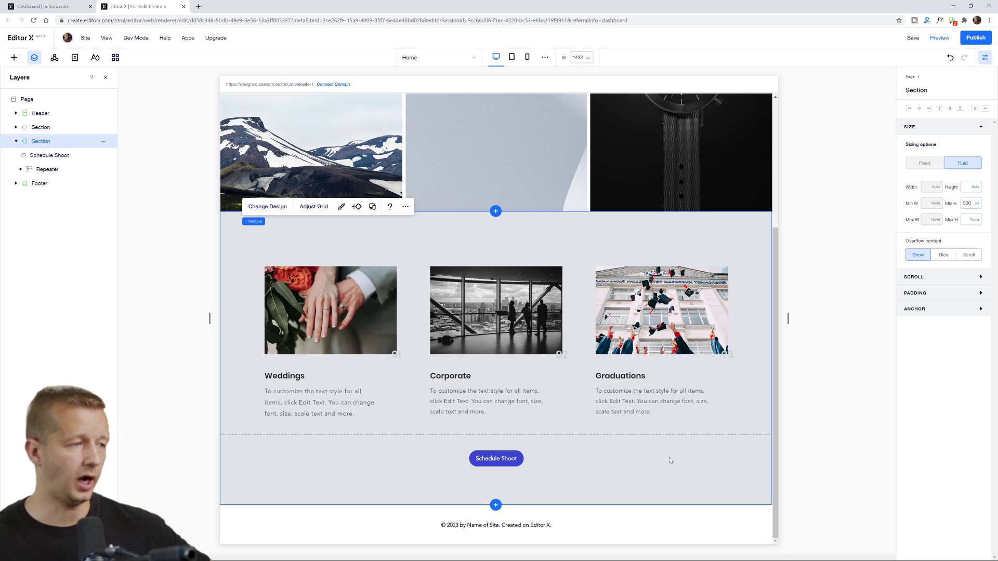
click(47, 170)
click(21, 170)
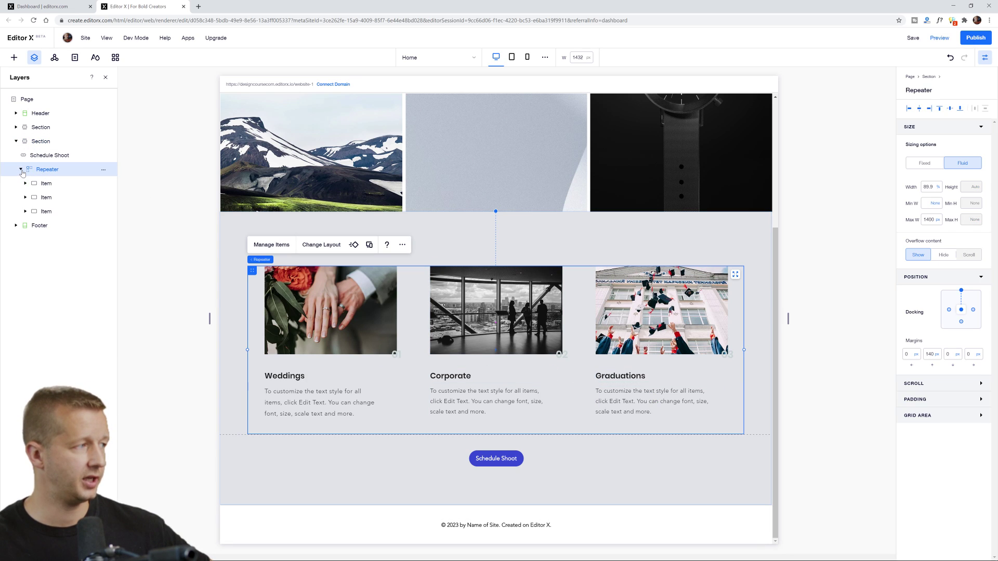
click(57, 186)
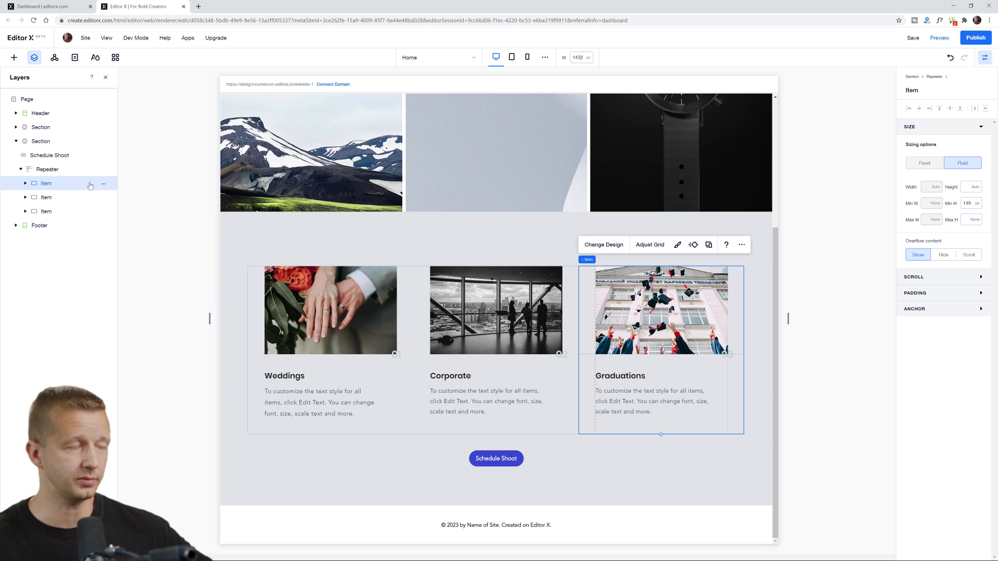
Duplicate the Weddings card three times within the repeater's item management
right_click(104, 172)
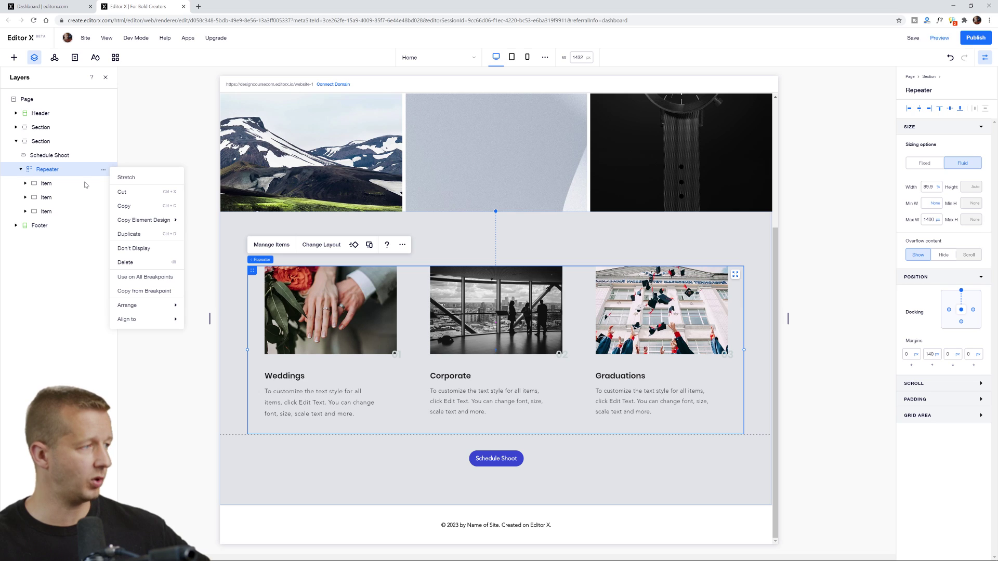
click(274, 245)
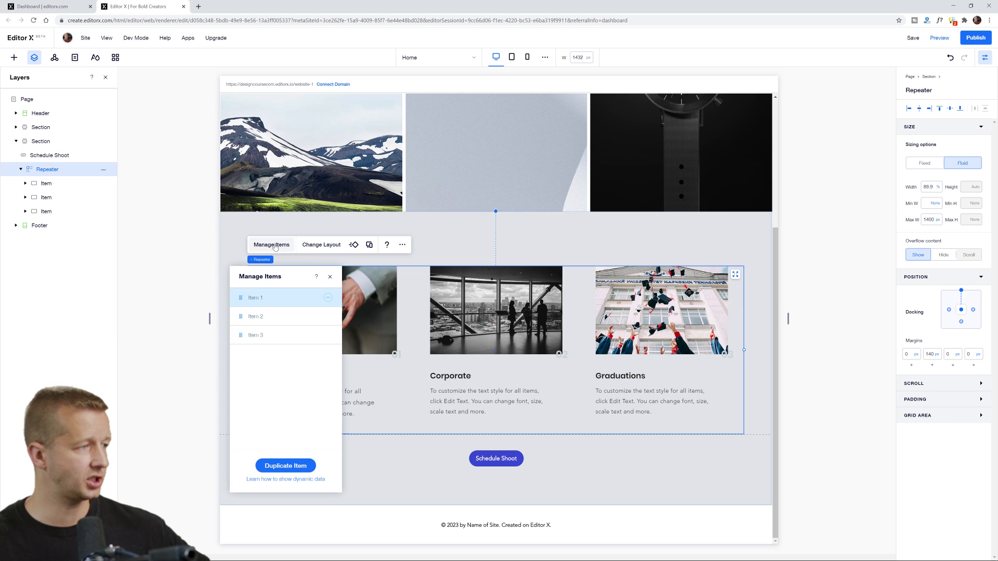
click(286, 466)
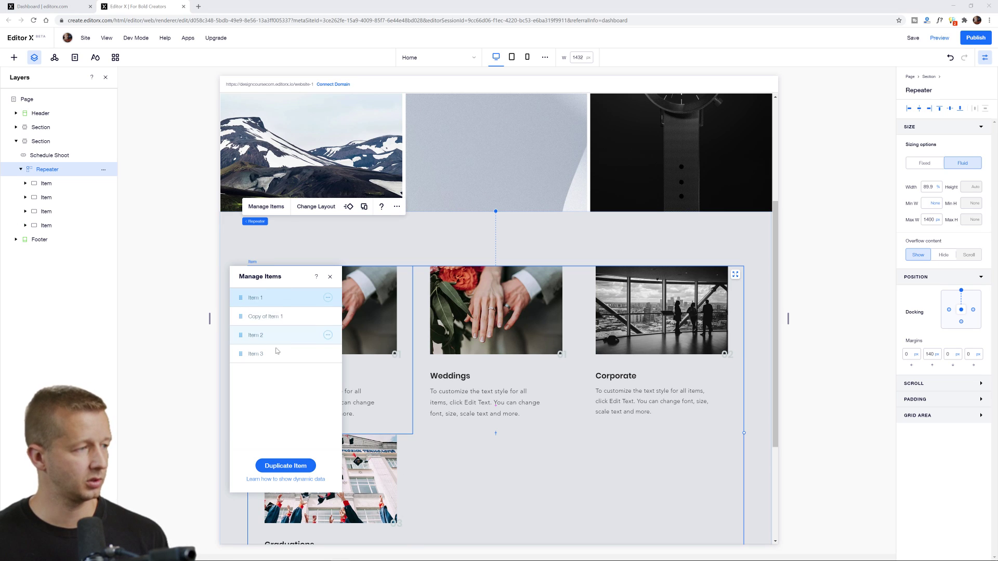
click(281, 466)
click(280, 466)
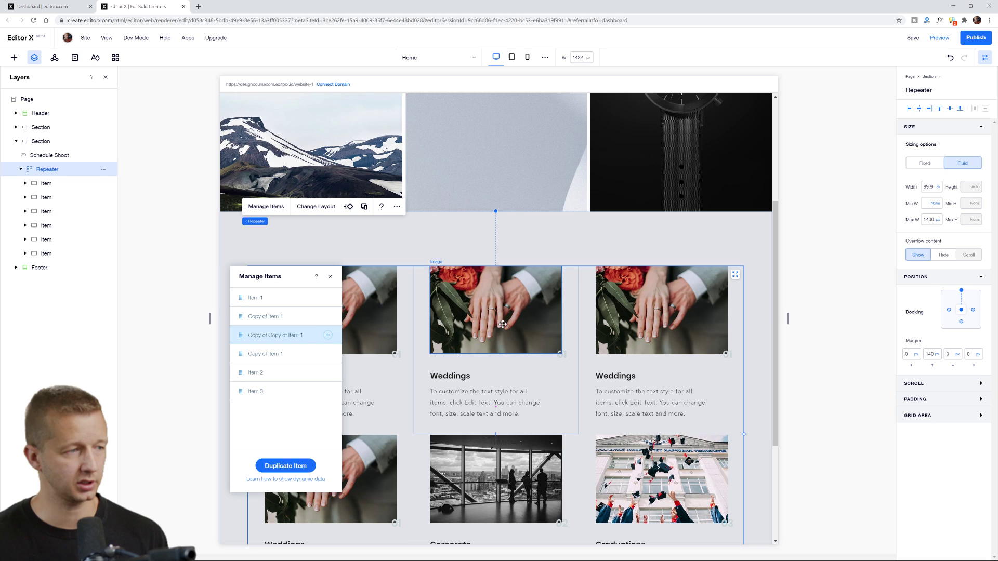
Delete the three Weddings card copies from the repeater and close its item management
click(327, 335)
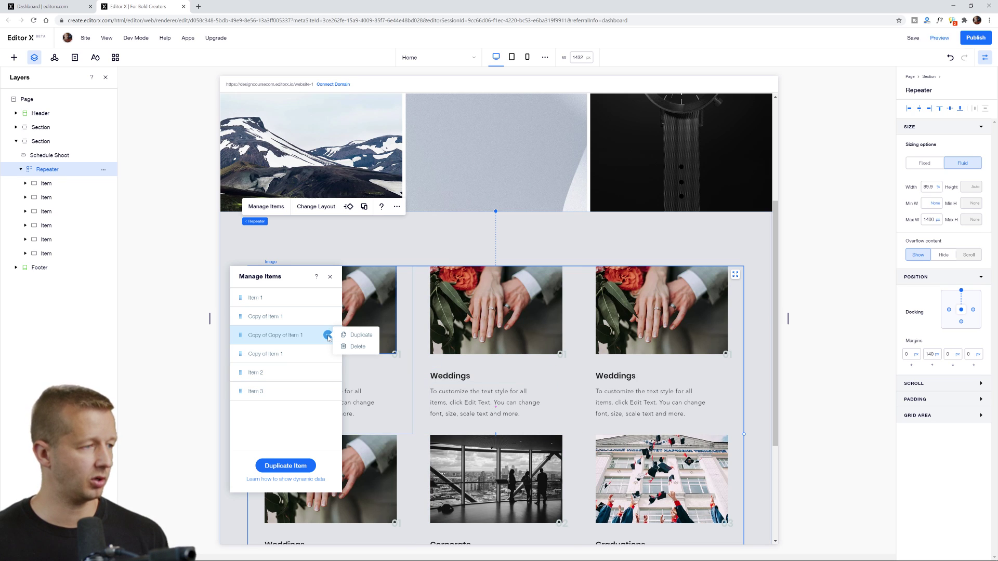
click(358, 346)
click(328, 335)
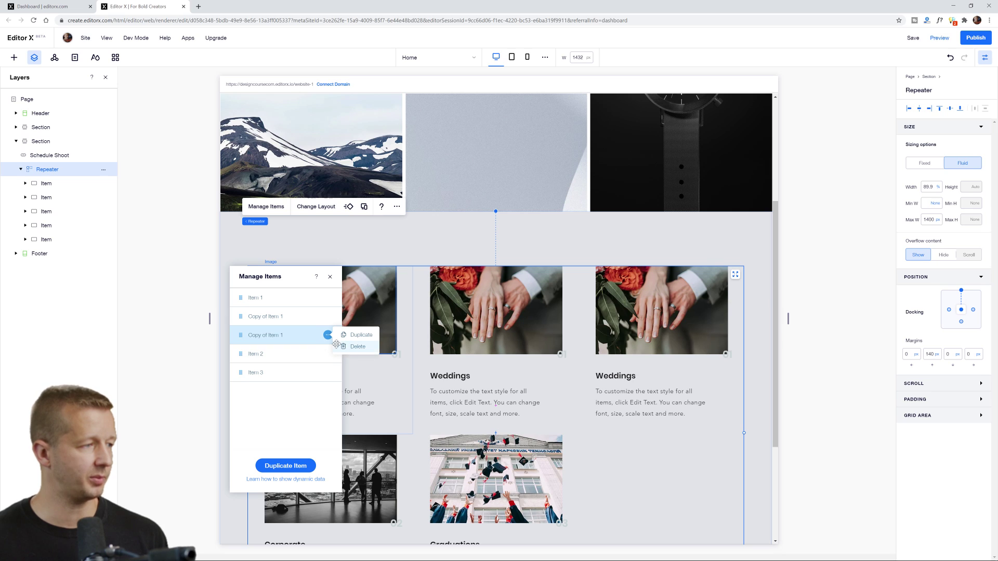
click(337, 345)
click(327, 316)
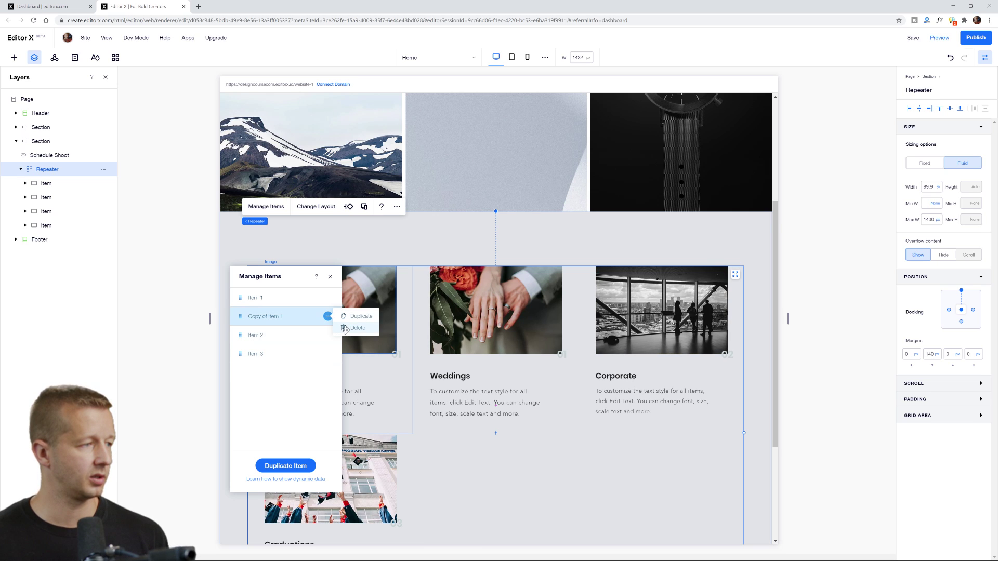
click(345, 329)
drag(262, 299, 283, 294)
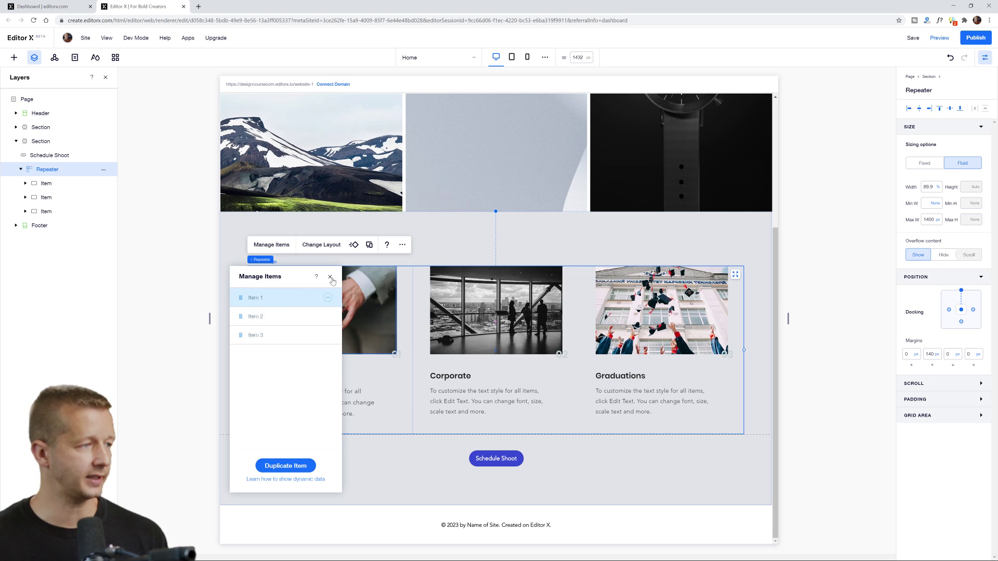
click(330, 278)
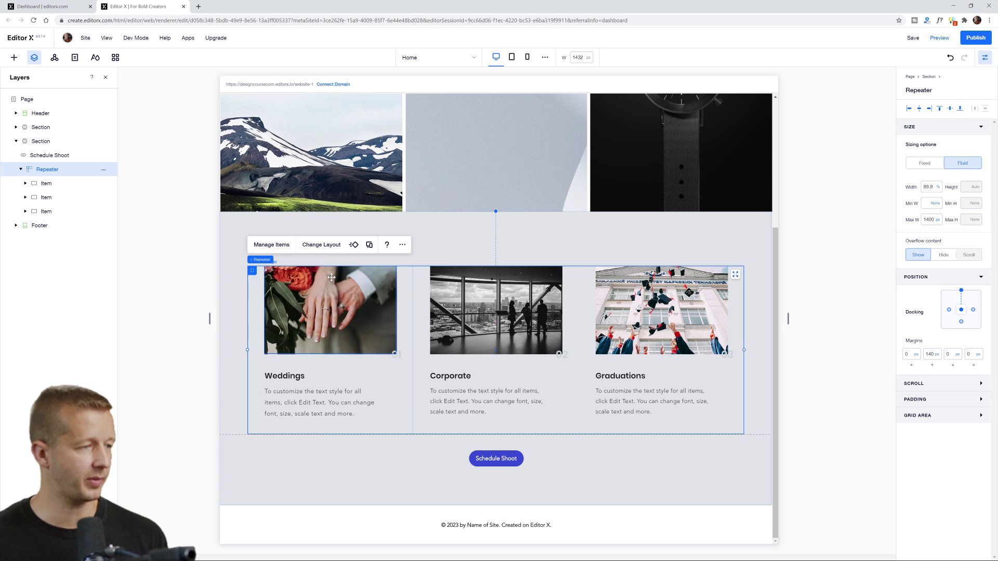
Close the layer list and browse the layouter and container box presets in the layout tools
click(174, 396)
click(375, 475)
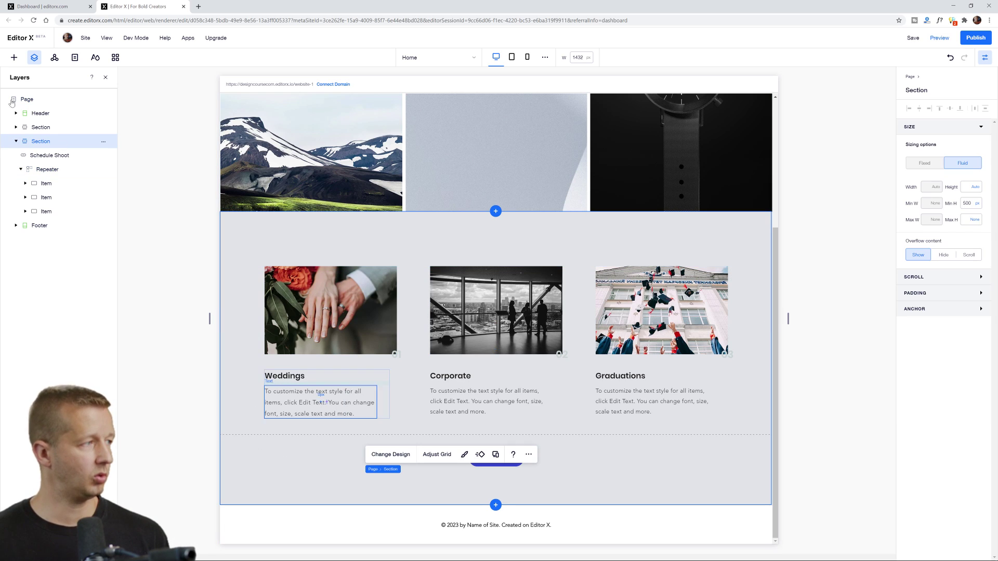
click(107, 78)
click(14, 58)
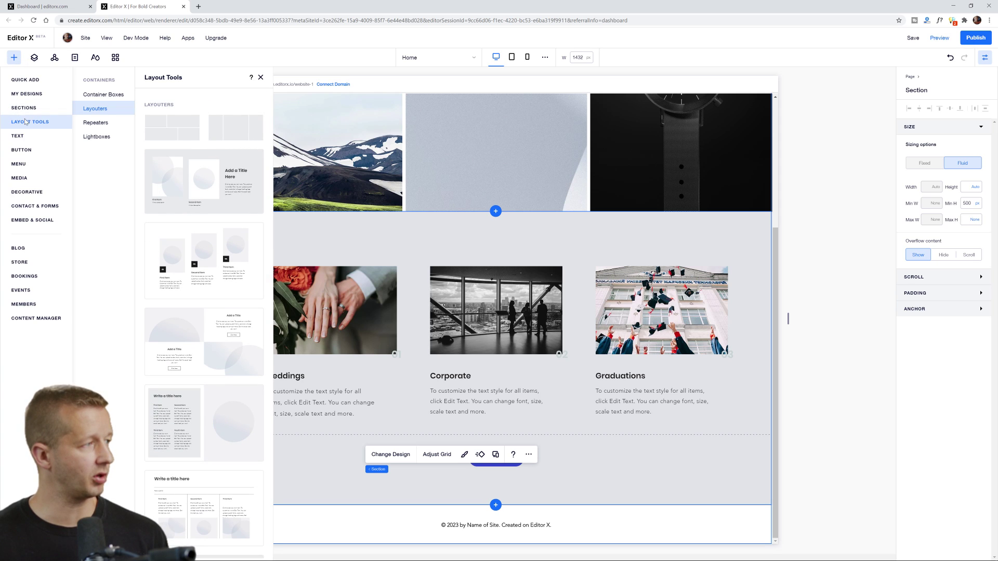
click(111, 113)
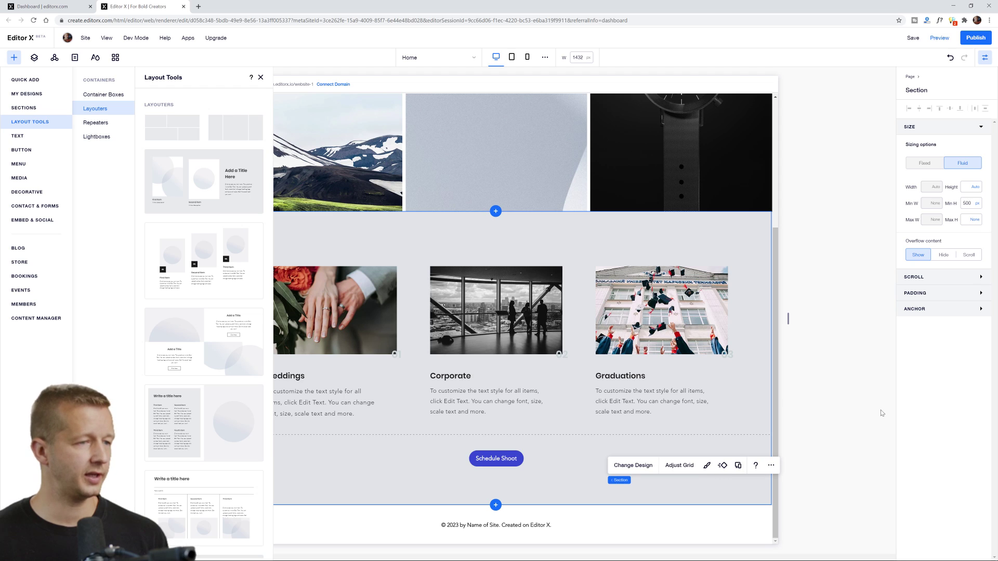
click(822, 410)
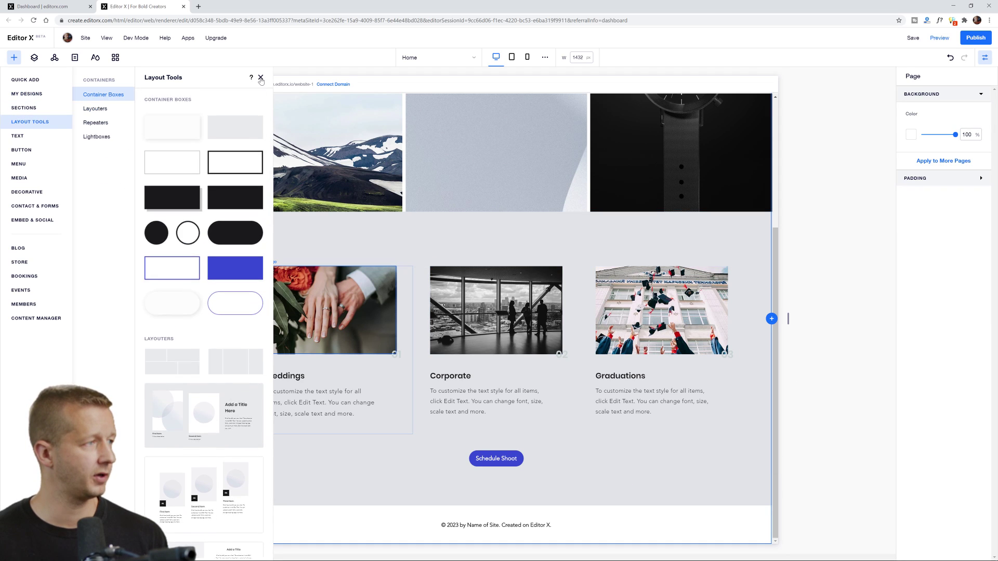
key(Escape)
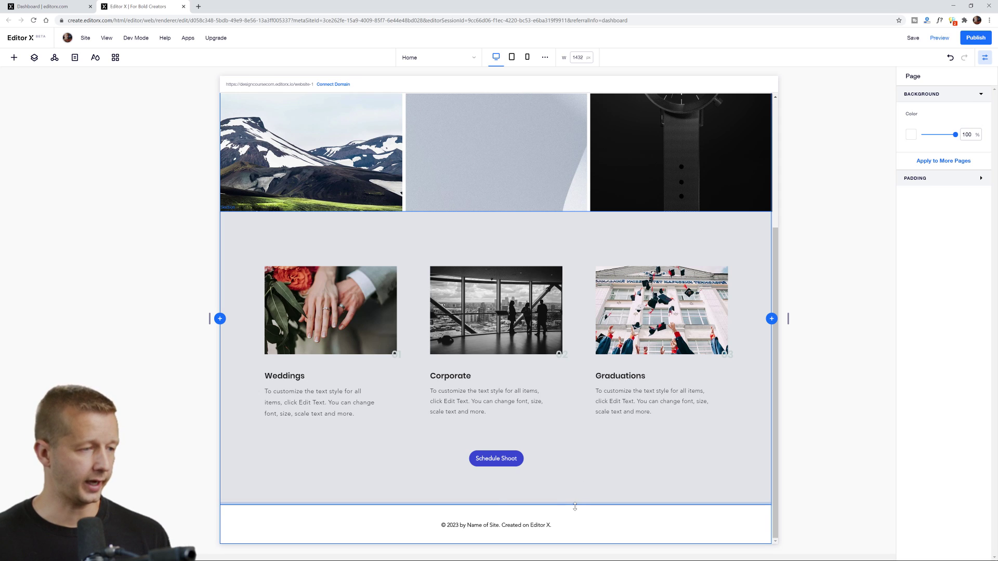
Add the two-column layouter preset with a tagline, title, description, button and large image to the page
click(550, 503)
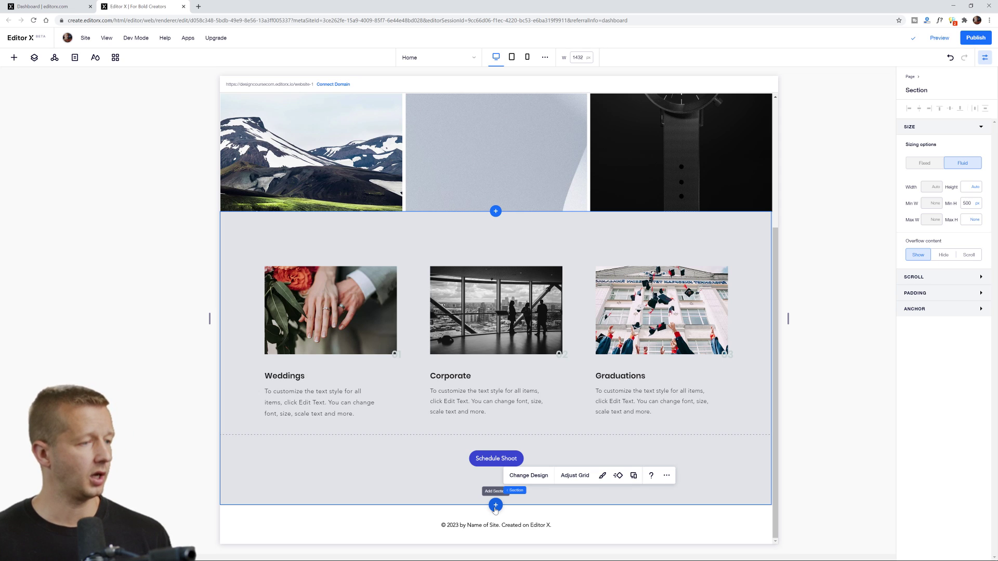
click(14, 57)
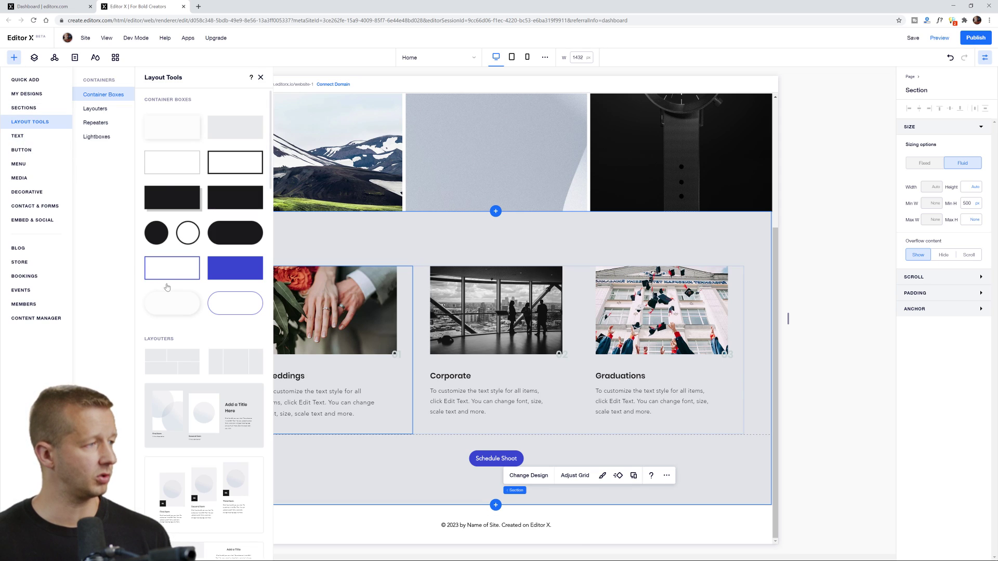
click(104, 109)
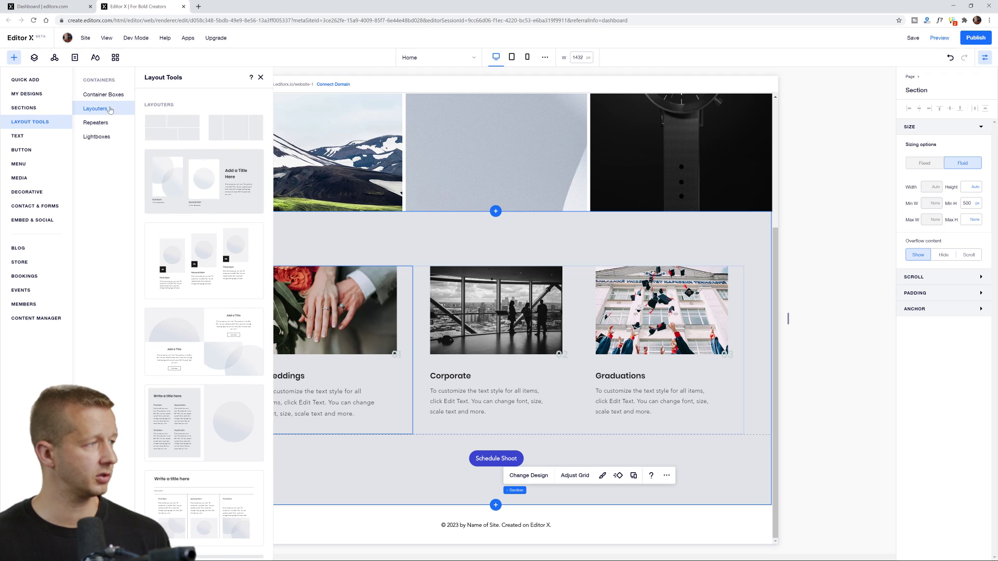
scroll(225, 330, down, 5)
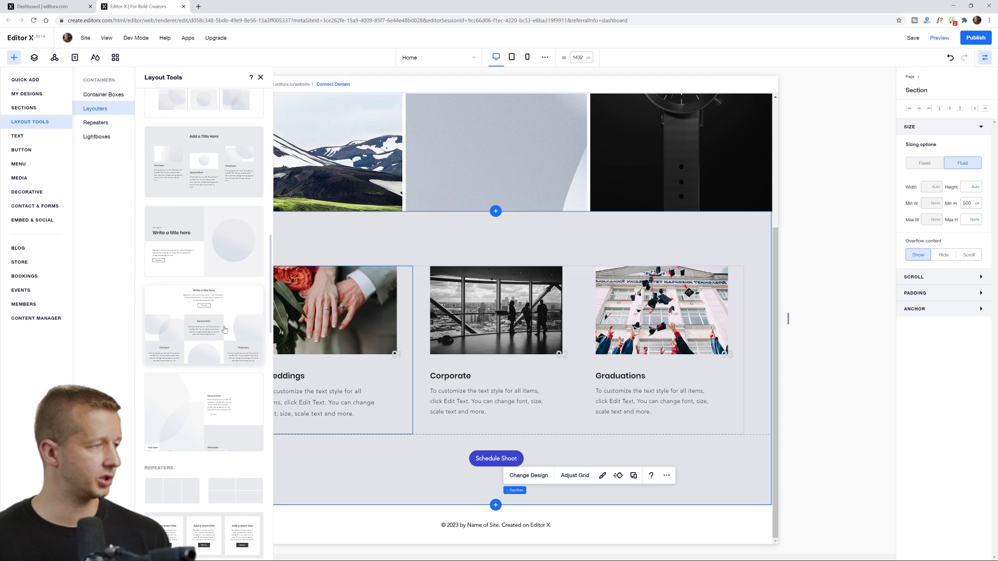
click(206, 244)
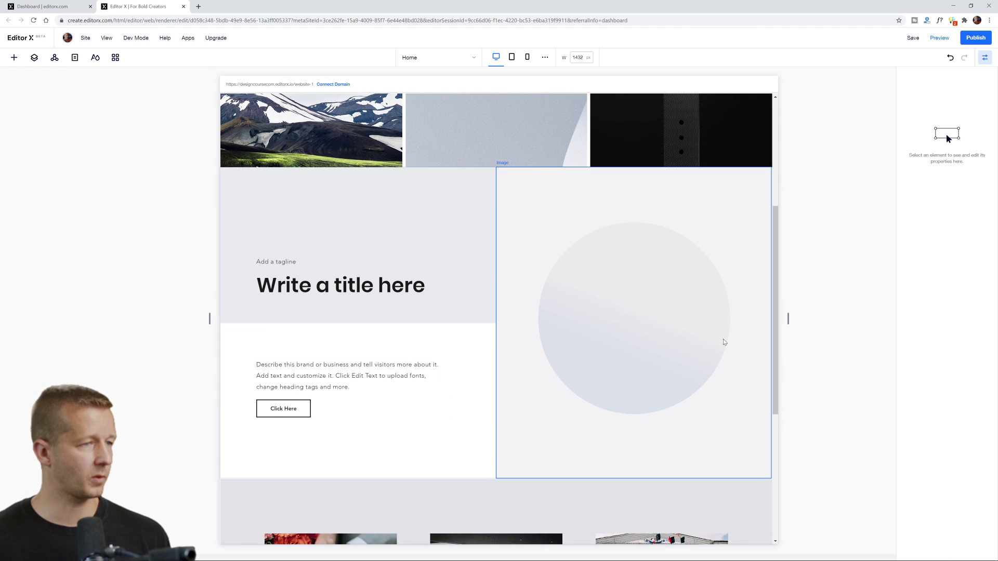
Move the new two-column section down so it sits between the card section and the footer
click(762, 174)
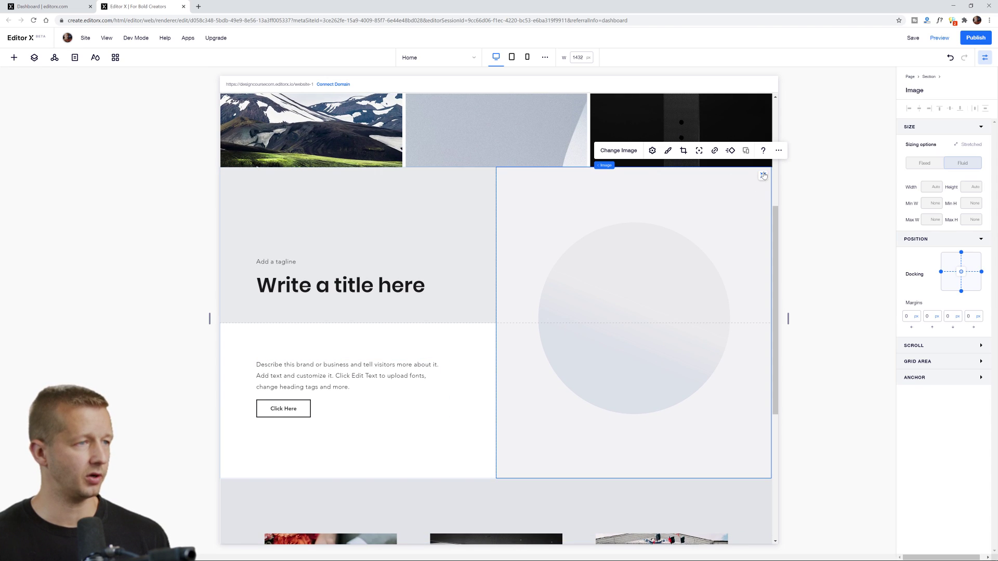
click(459, 435)
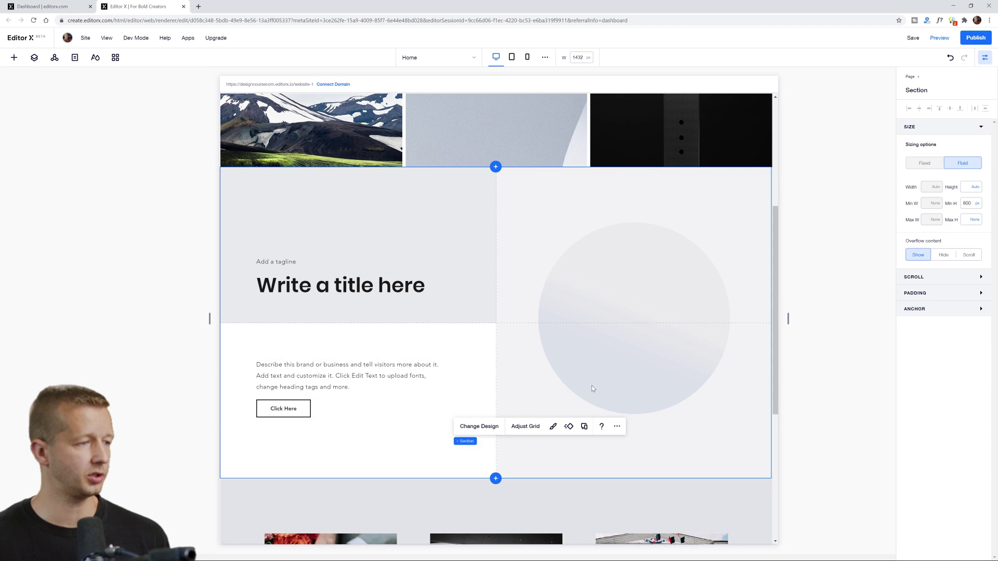
click(617, 426)
click(634, 193)
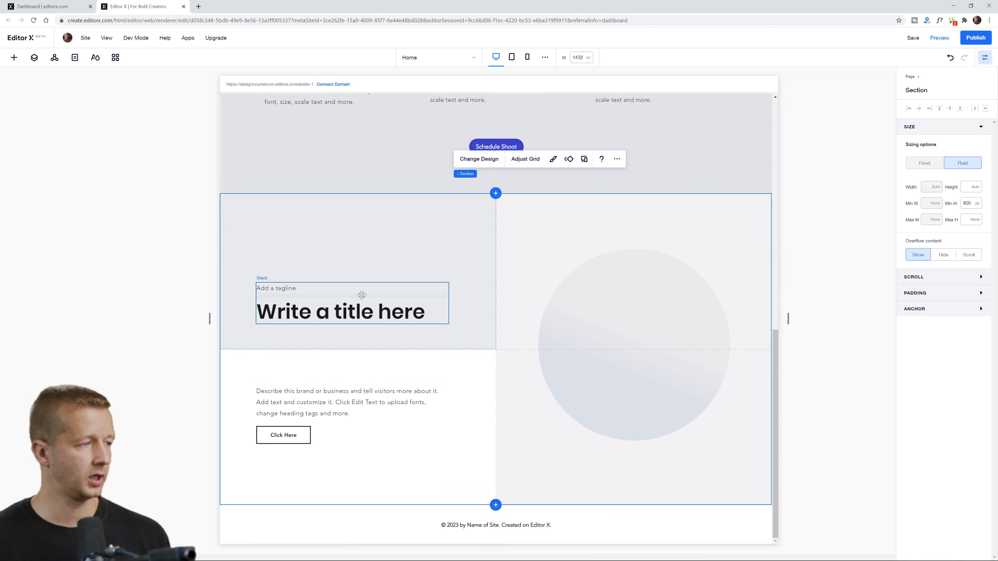
Replace the new section's placeholder title with "Schedule a Shoot Today"
double_click(331, 308)
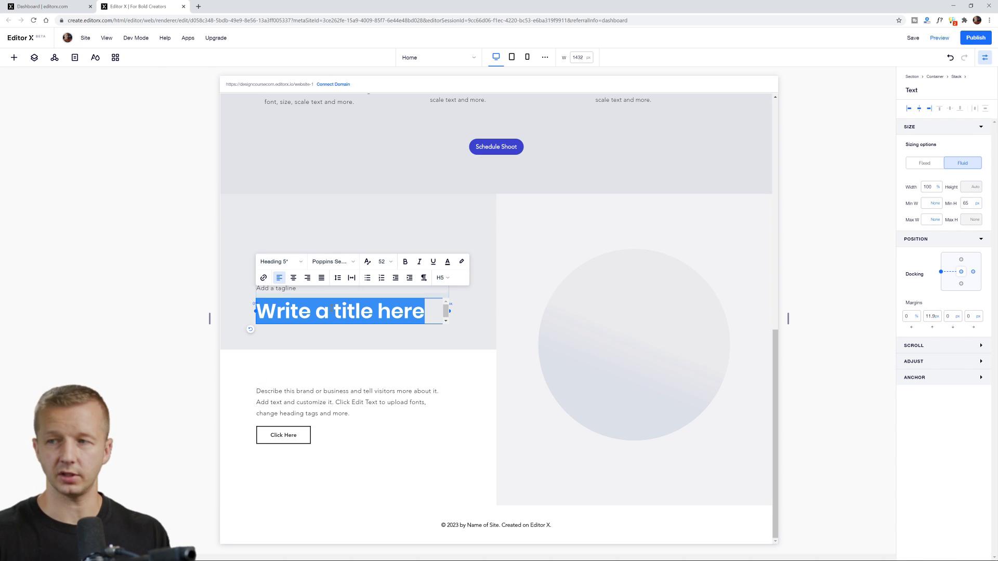
text(Schedulea)
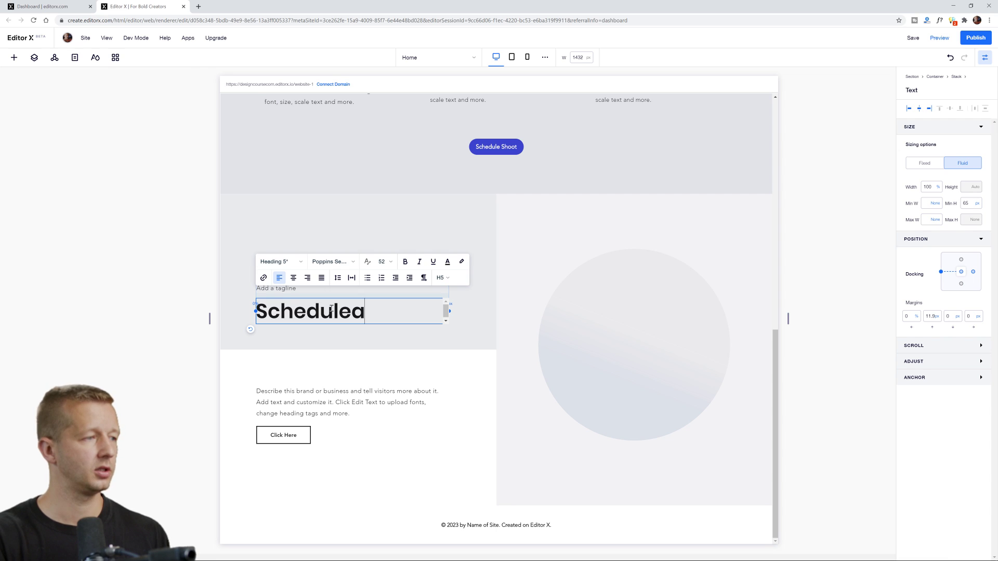
key(BackSpace)
text(a Shoot)
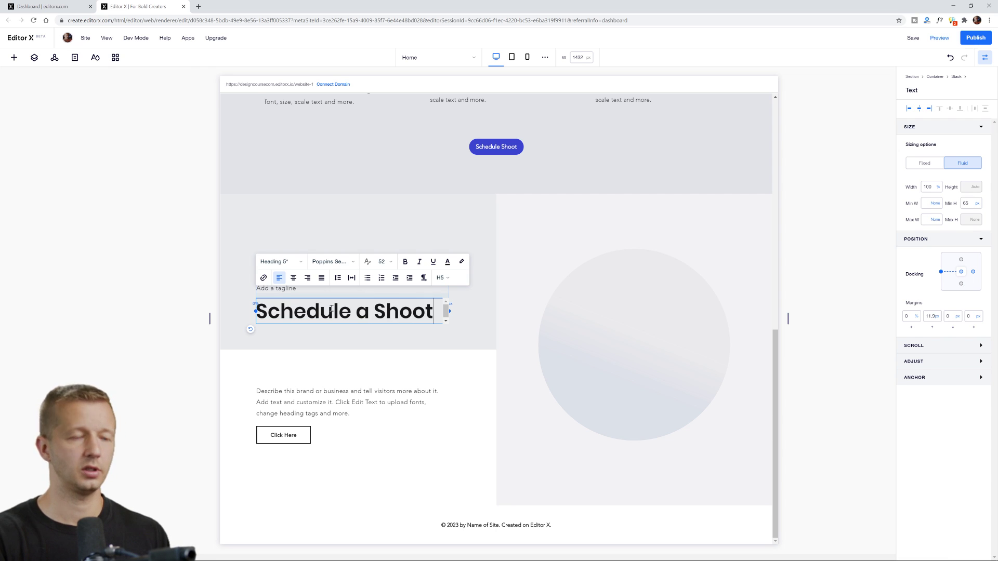
text( Today)
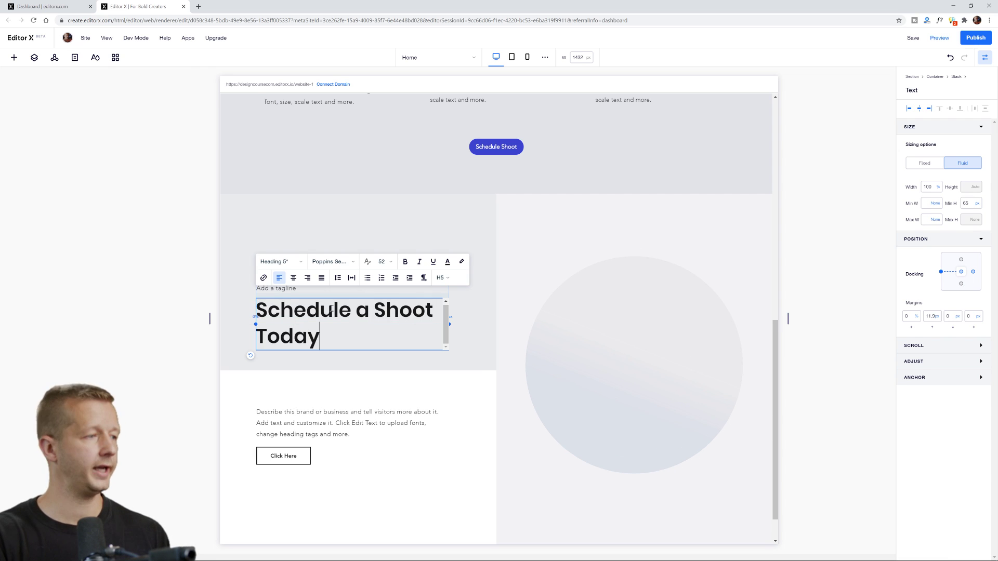
click(135, 285)
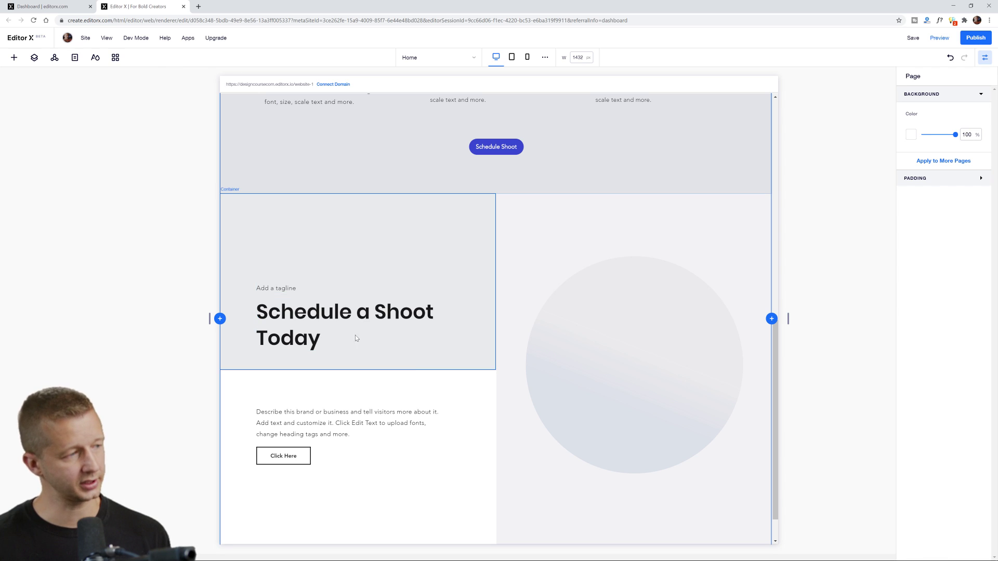
Replace the placeholder tagline above the "Schedule a Shoot Today" title with "Ready to rock?"
click(288, 289)
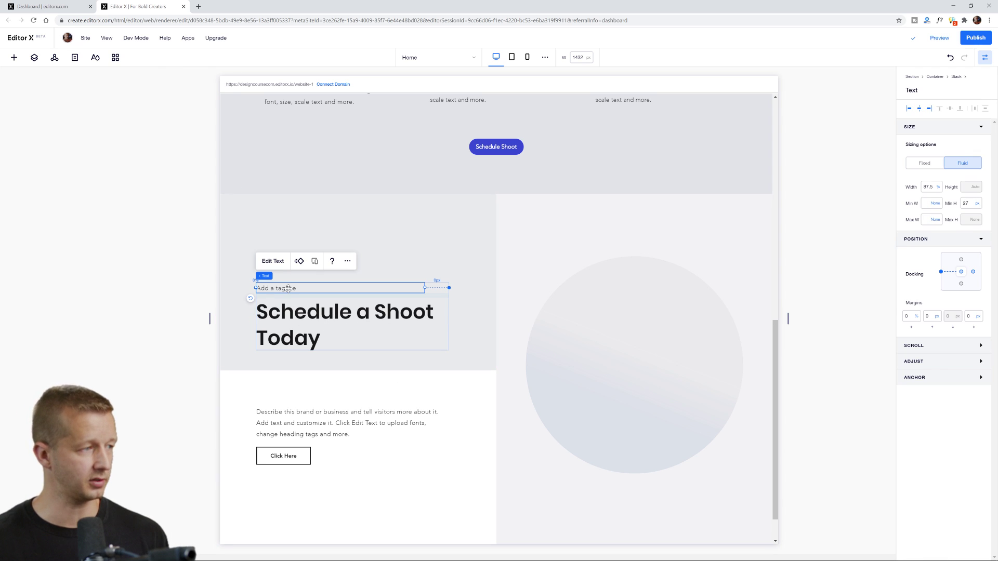
double_click(288, 289)
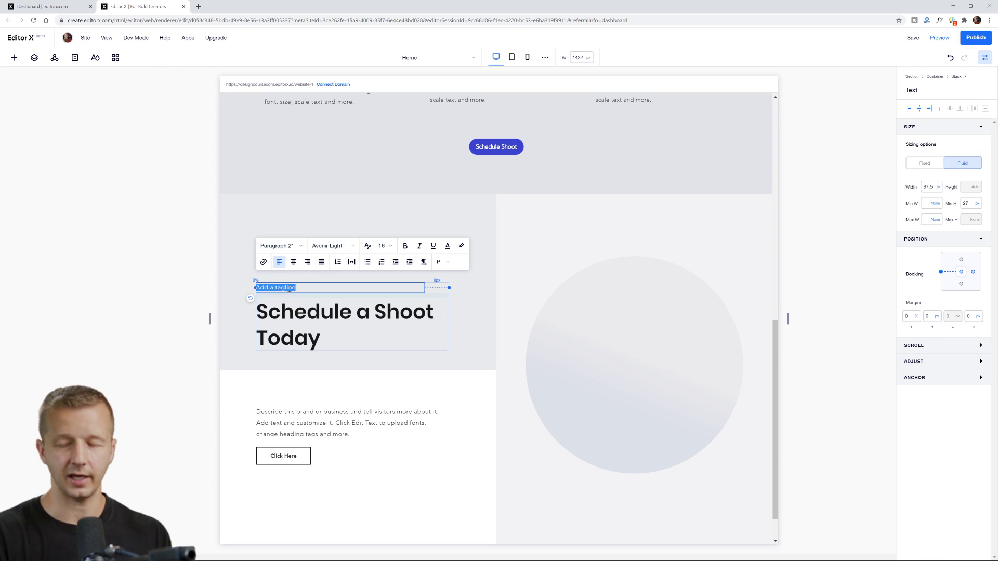
click(175, 303)
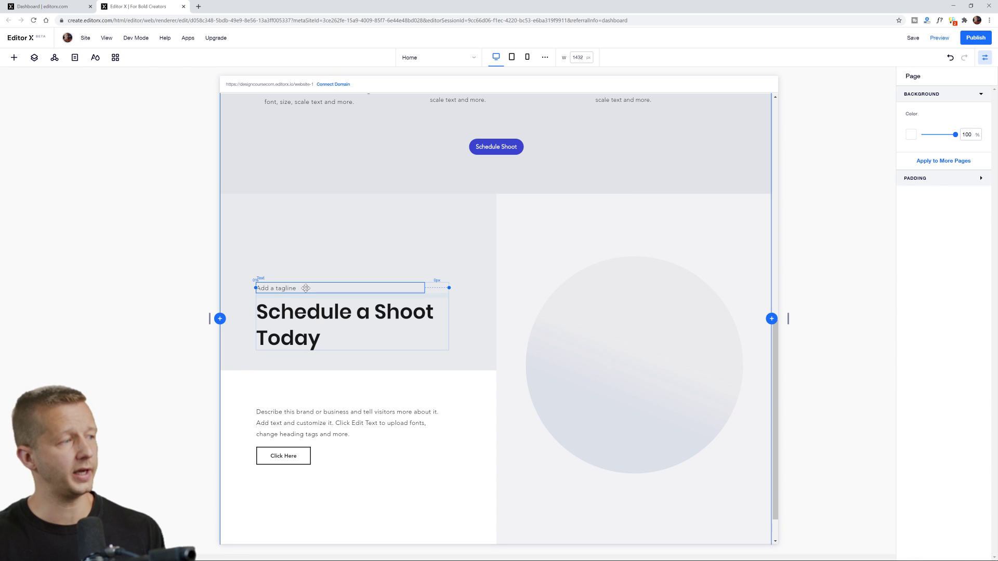
click(288, 289)
double_click(288, 288)
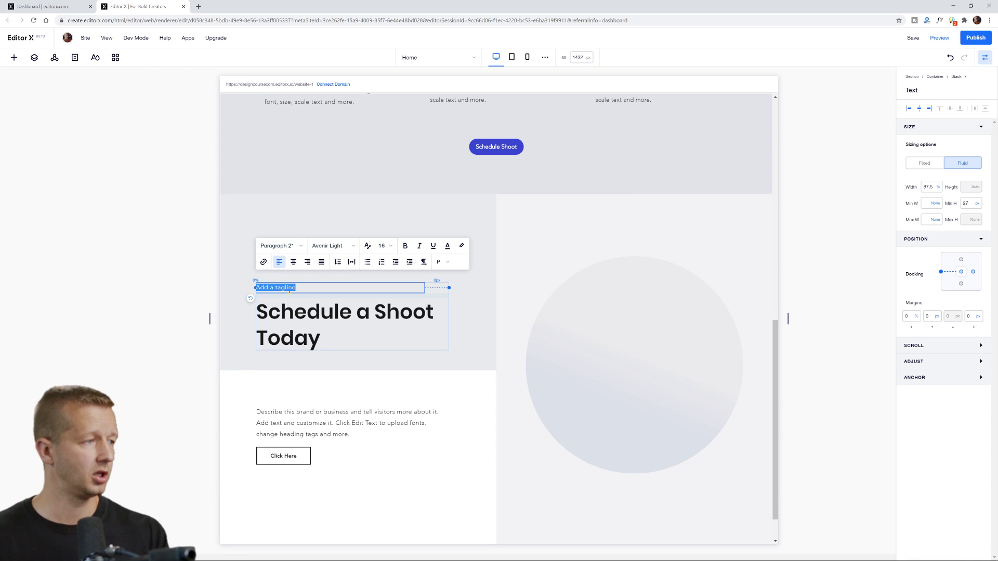
text(Rea)
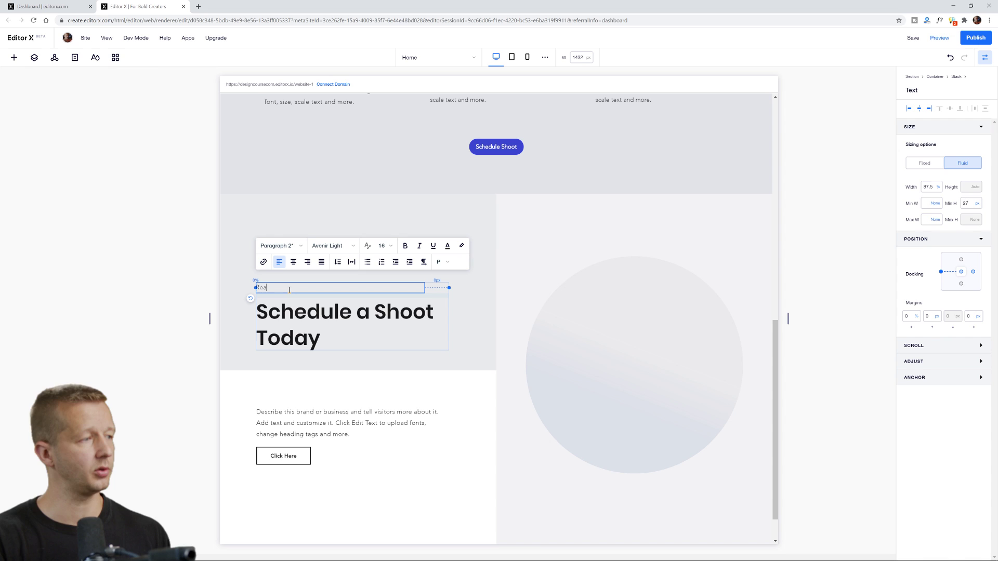
text(dy to rock?)
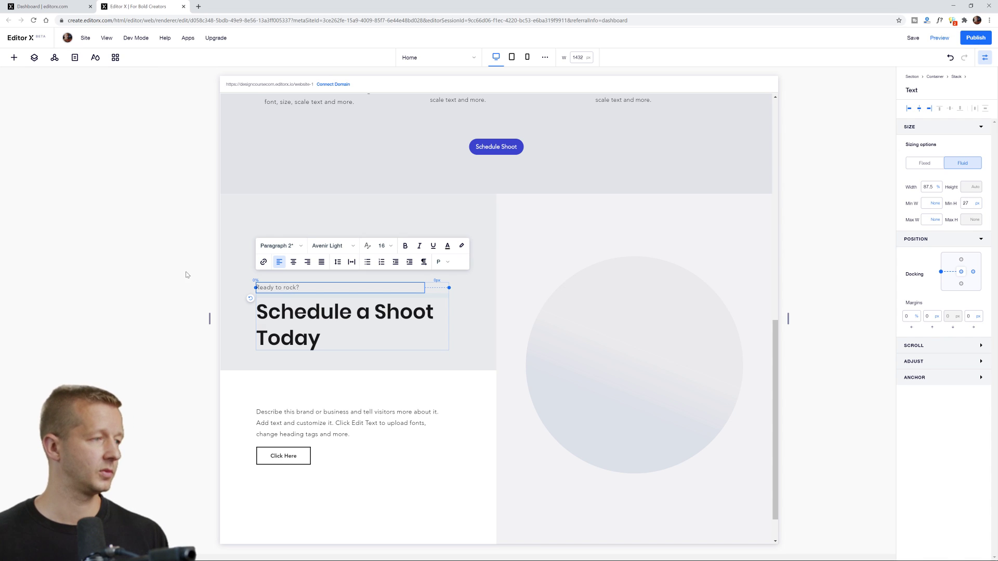
click(215, 263)
click(389, 227)
click(144, 220)
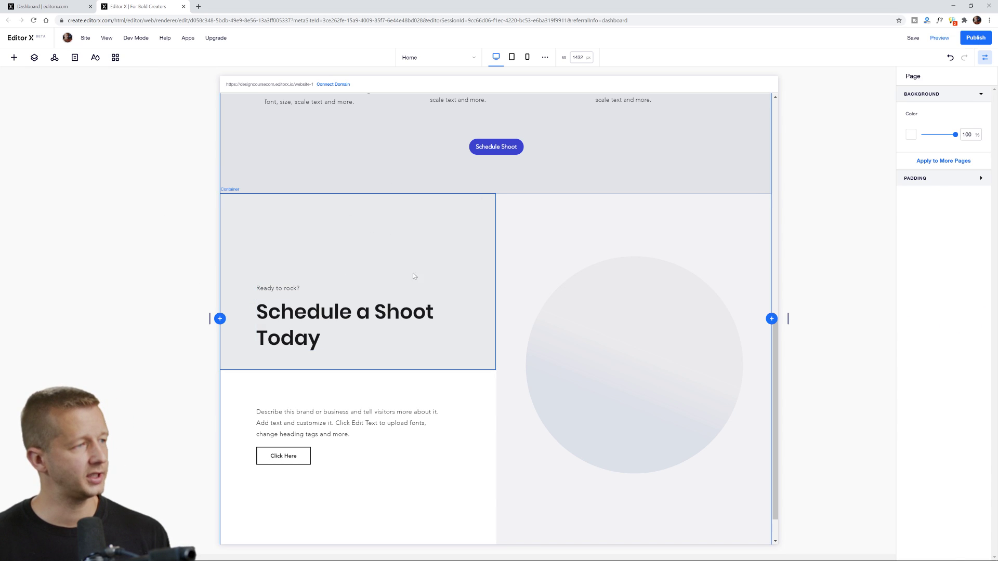
Change the background fill of the container behind the tagline and title to white (#FFFFFF)
click(456, 225)
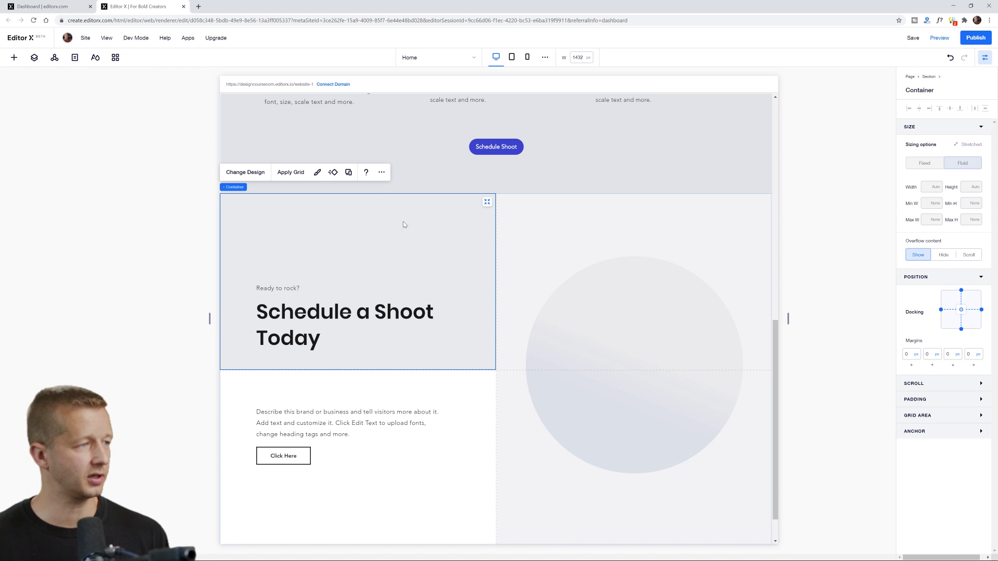
click(248, 172)
click(566, 225)
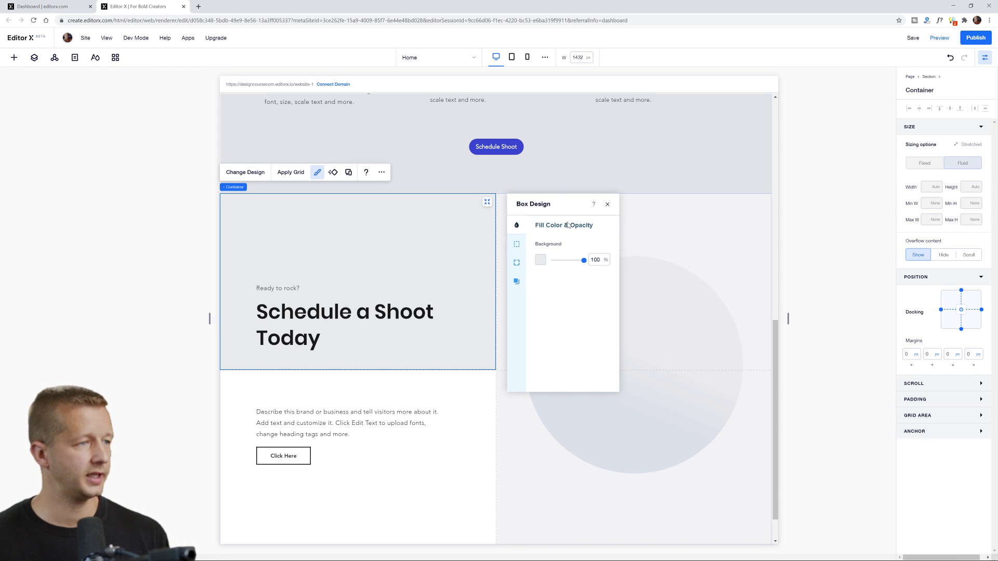
click(546, 258)
click(552, 298)
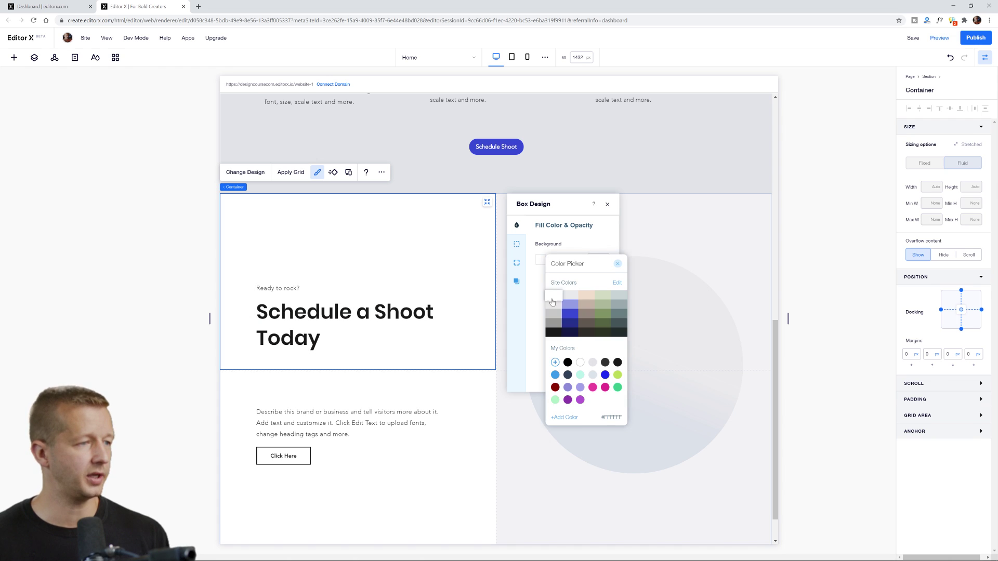
click(88, 274)
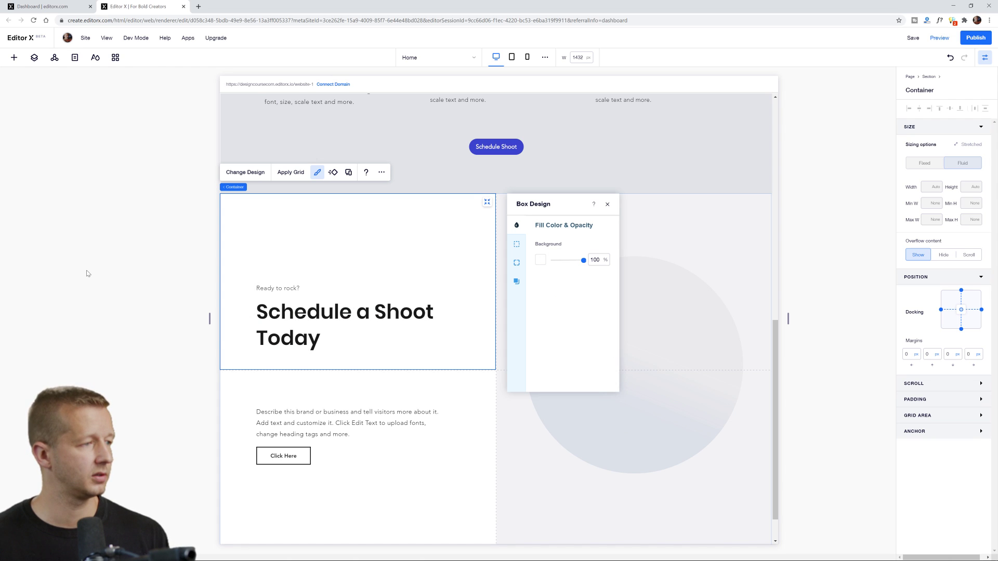
click(127, 324)
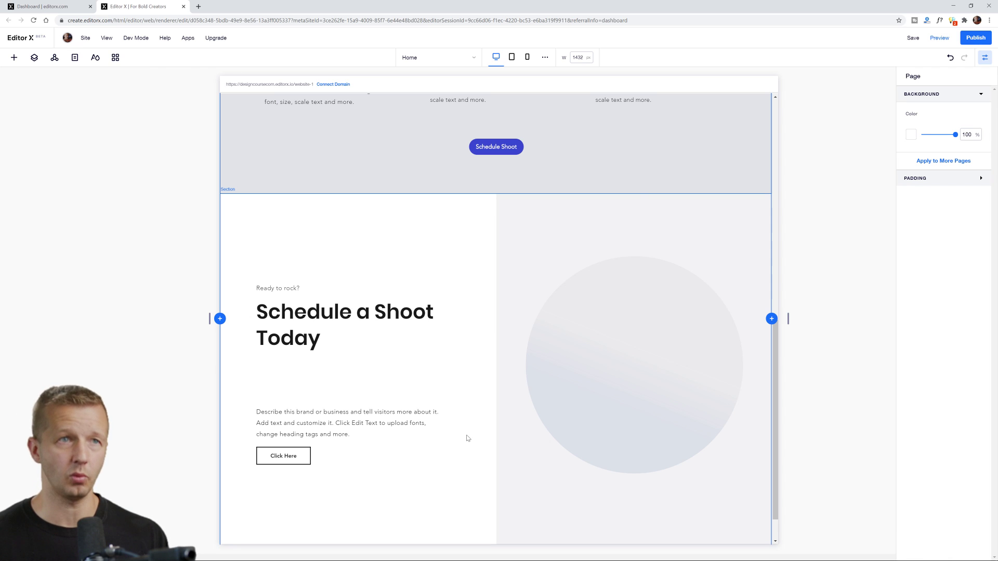
Open the background fill of the "Schedule a Shoot Today" section and pick the pale gray-green site color #C7D3D5
click(467, 410)
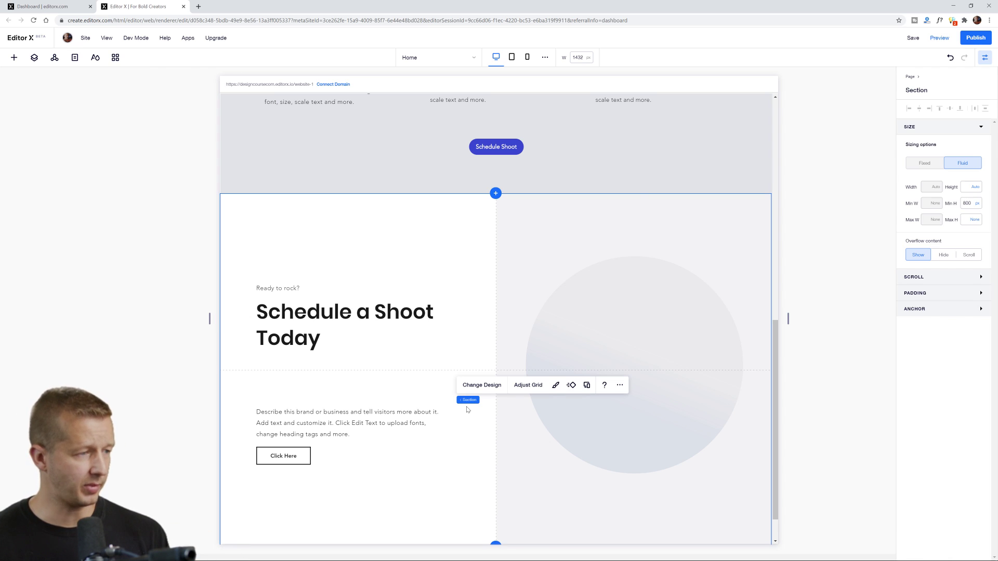
click(469, 433)
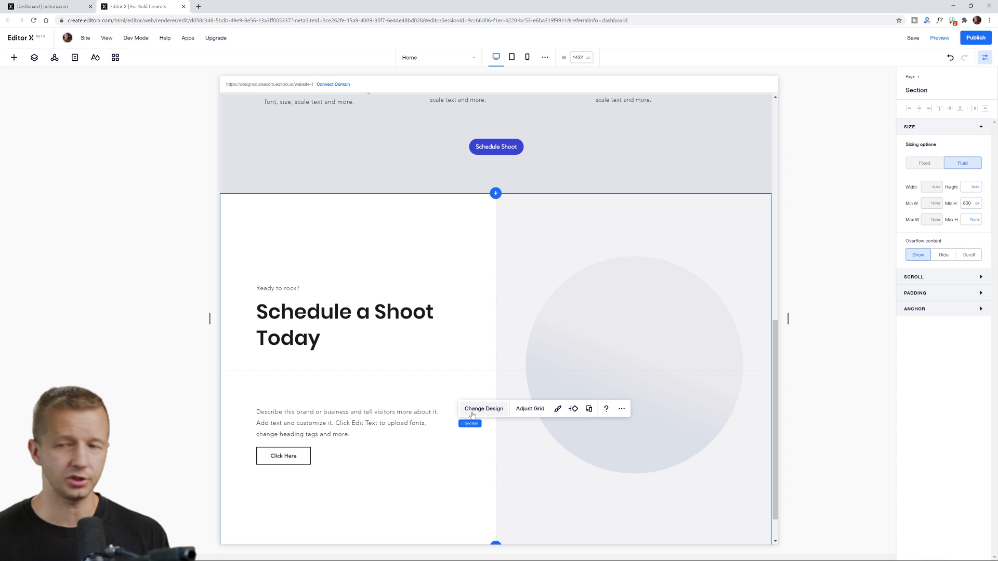
click(558, 409)
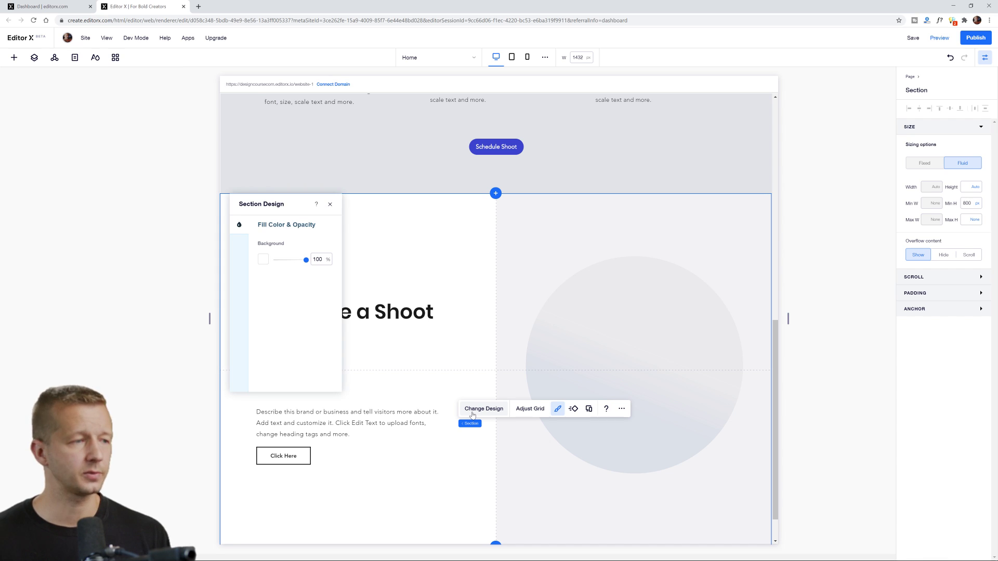
click(263, 260)
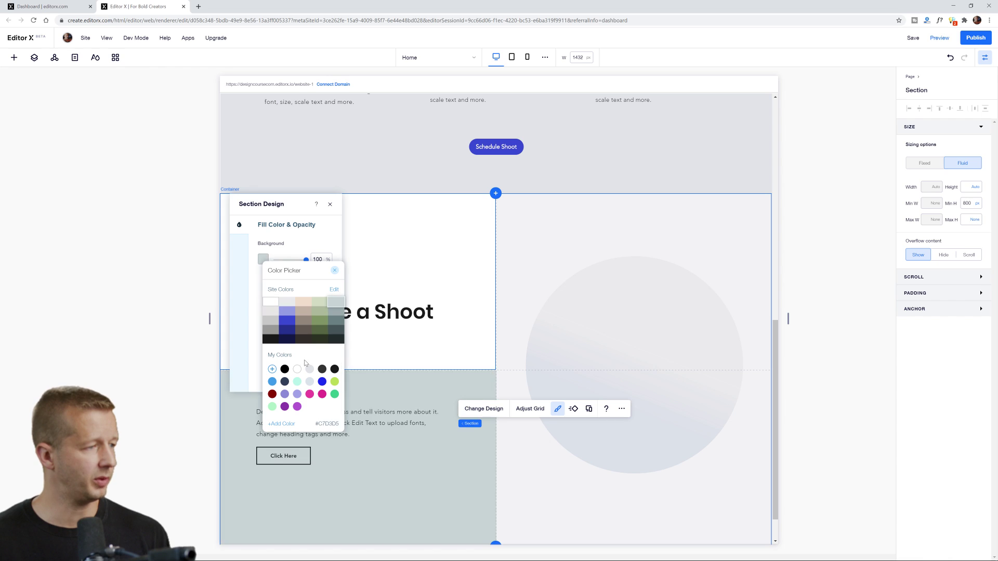
click(281, 423)
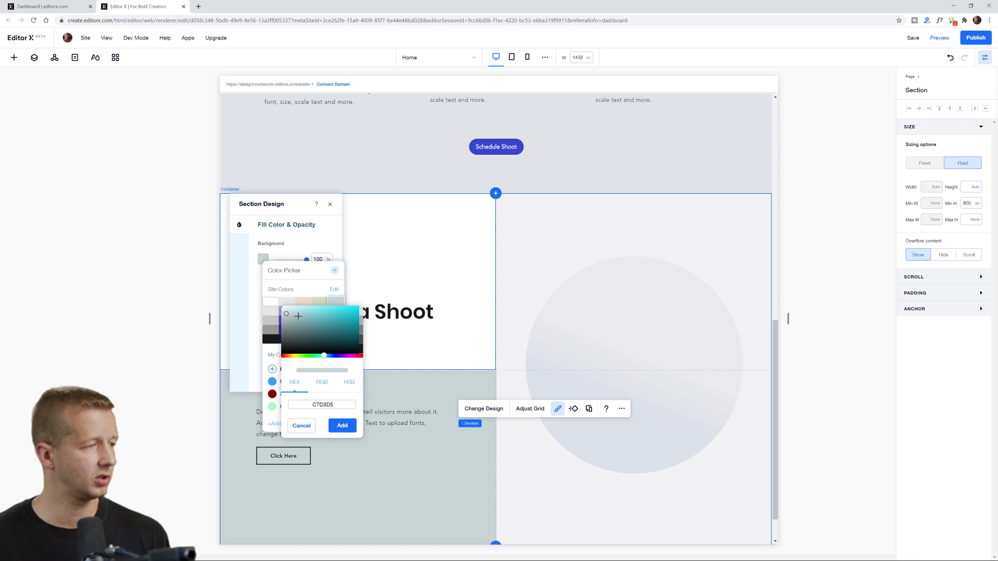
drag(324, 358, 332, 358)
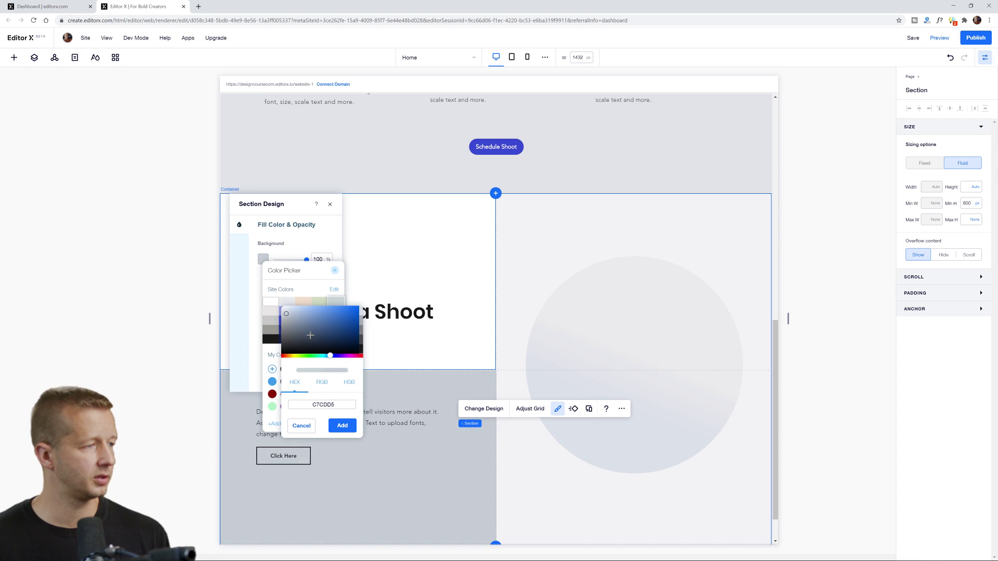
drag(286, 313, 287, 312)
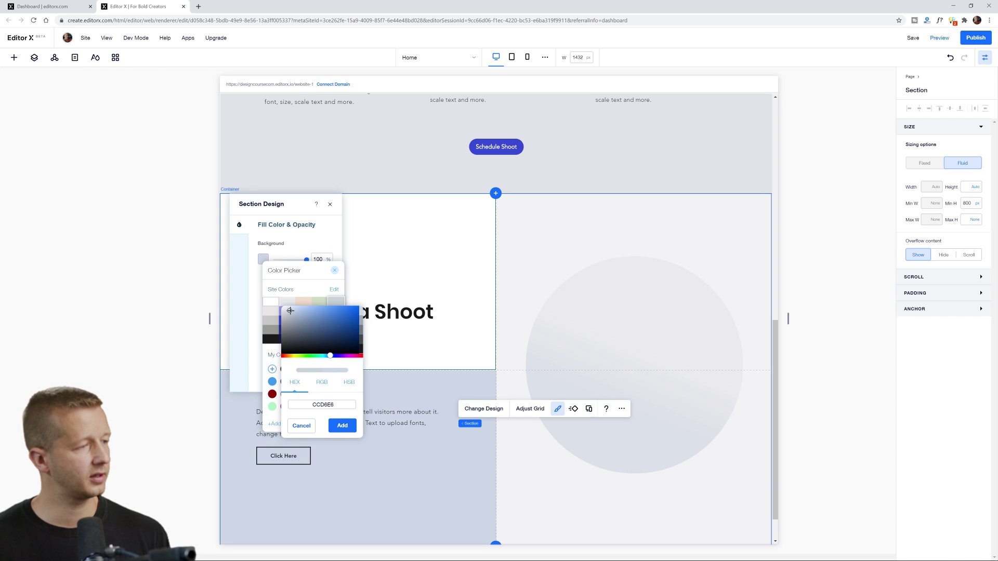
click(181, 315)
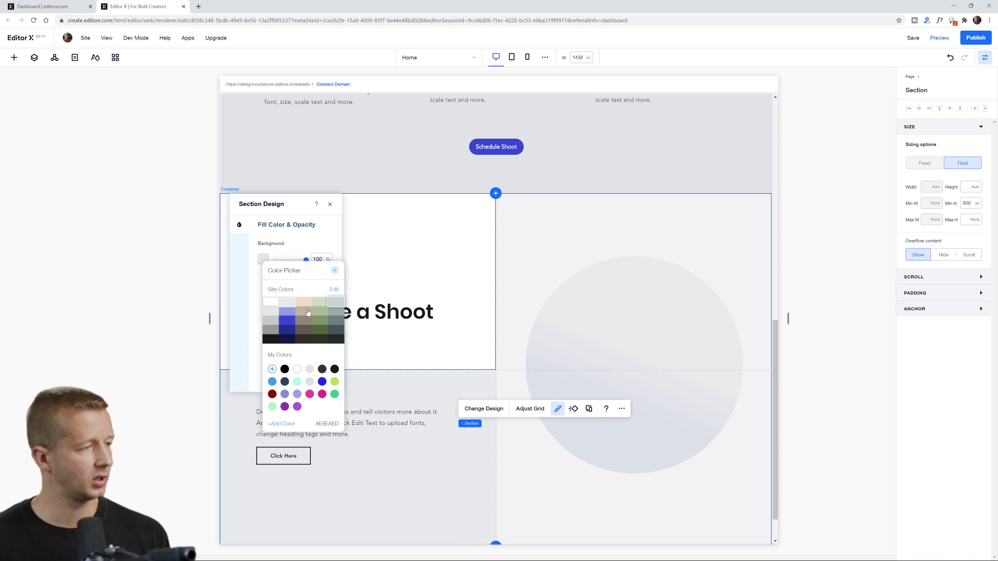
Add the custom light blue #D3E2EB and use it as the "Schedule a Shoot Today" section's background fill
click(284, 424)
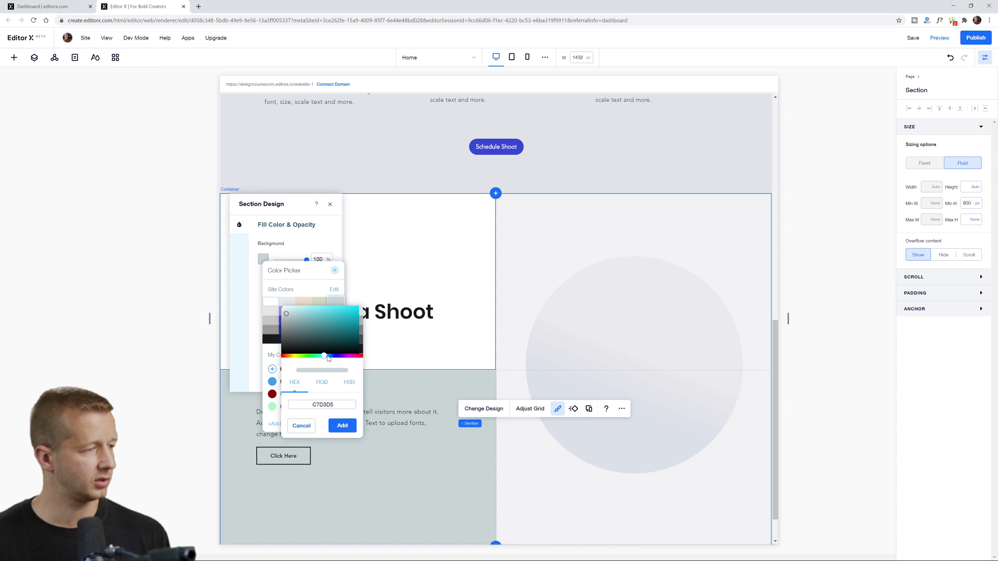
drag(328, 358, 329, 358)
drag(290, 308, 289, 310)
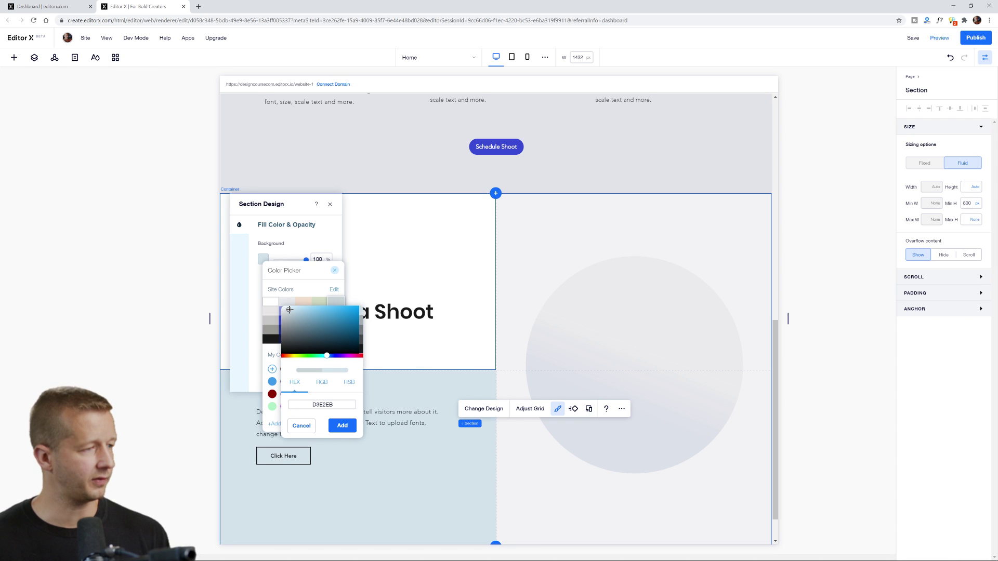
click(342, 426)
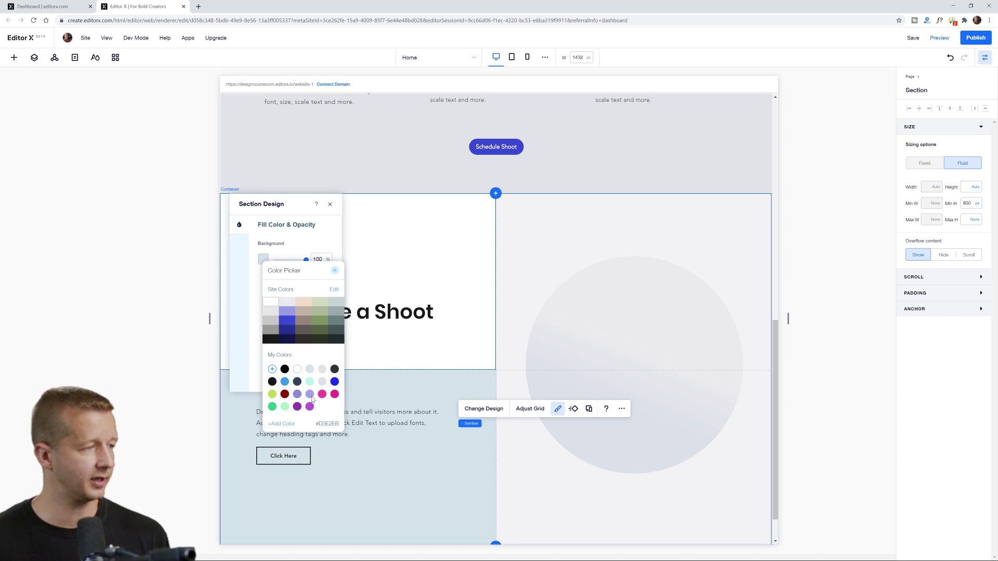
click(176, 292)
click(163, 299)
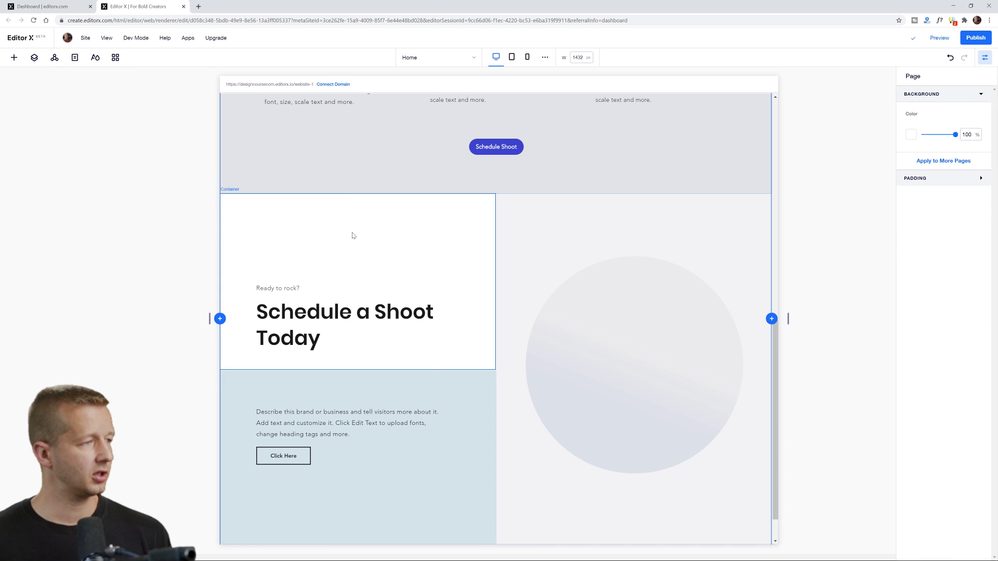
Replace the placeholder image beside the "Schedule a Shoot Today" text with the site file photographer.jpg
click(612, 346)
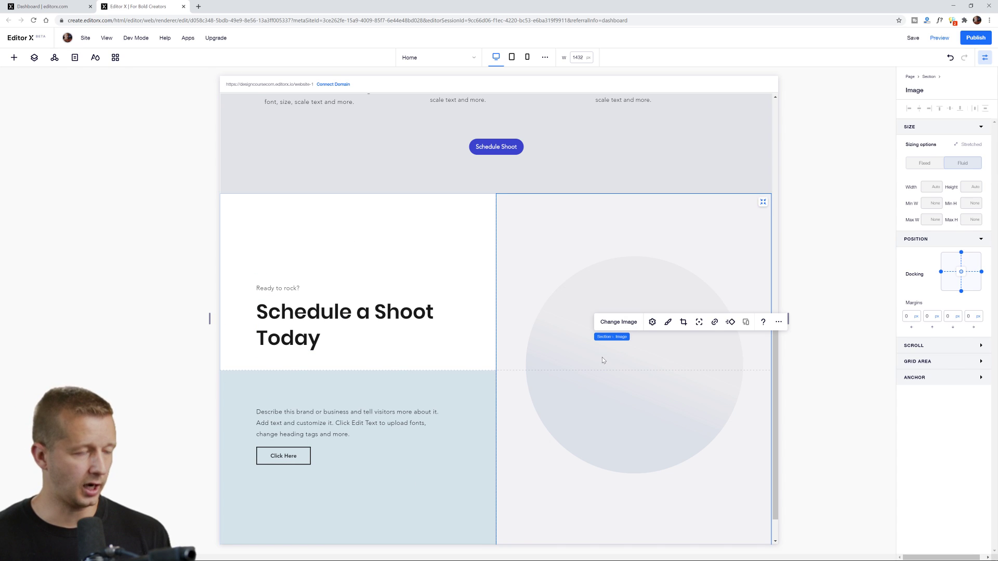
click(618, 323)
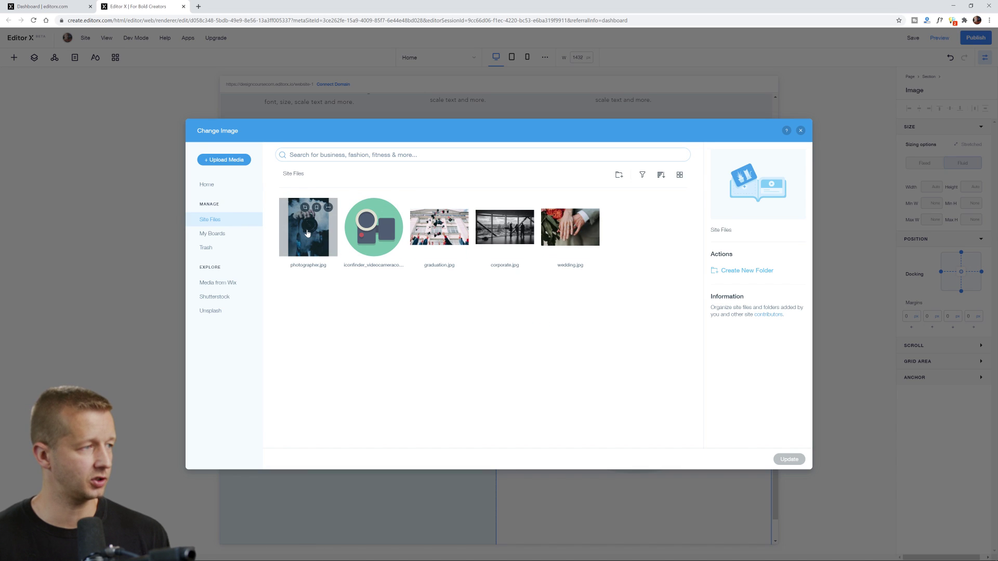
click(307, 233)
click(790, 459)
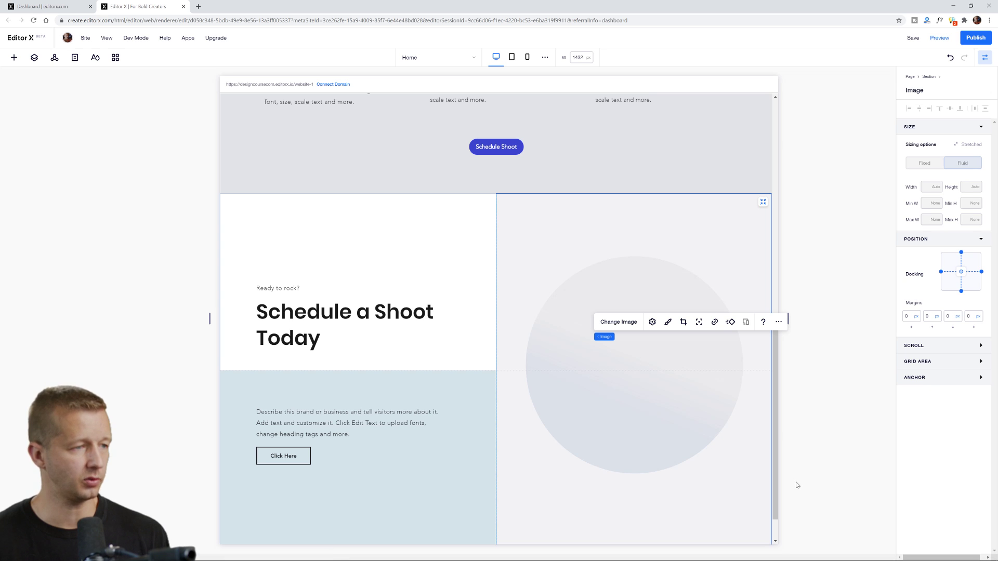
click(824, 439)
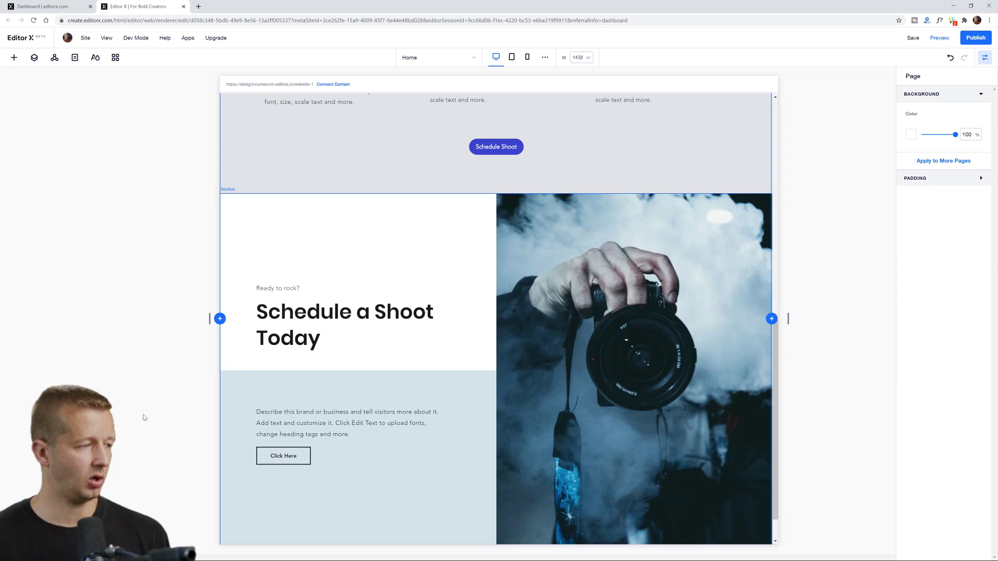
Change the text of the button below the section's description to "Schedule now"
click(295, 450)
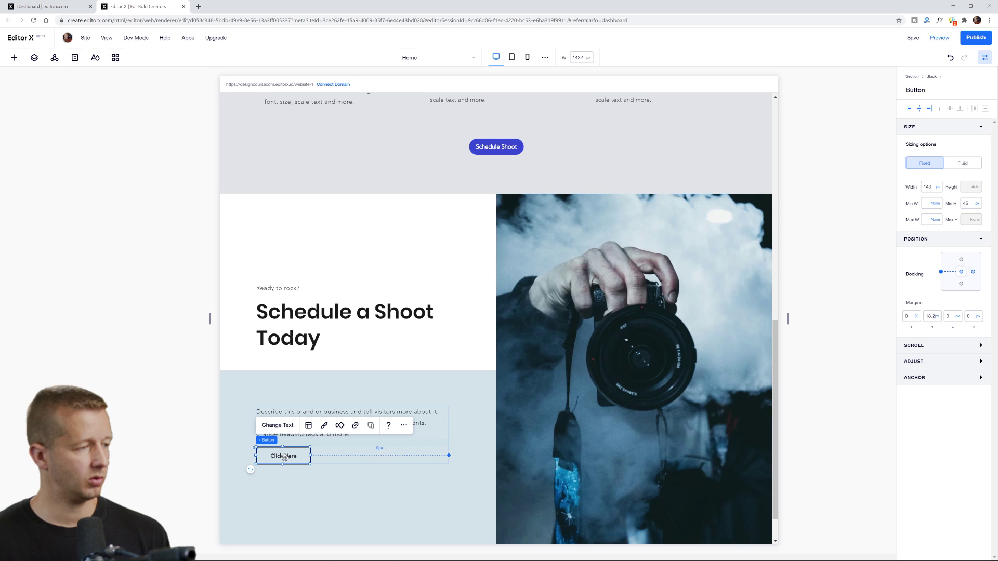
click(278, 425)
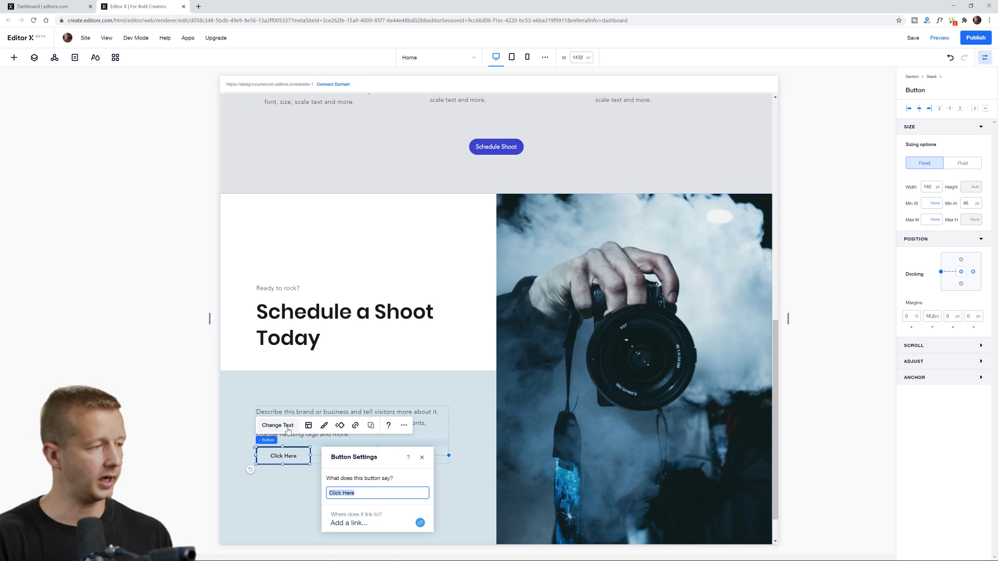
text(Schedule now)
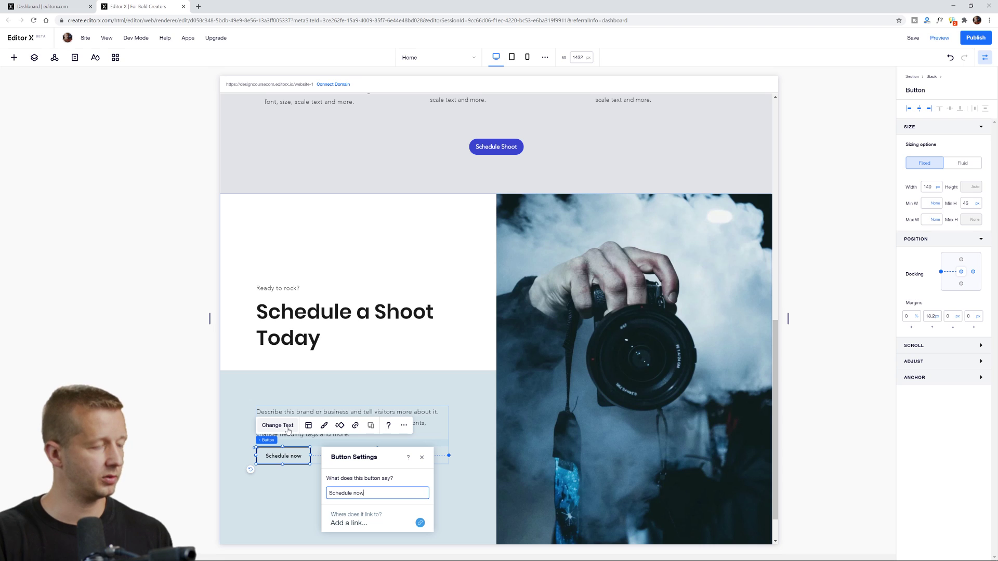
click(127, 391)
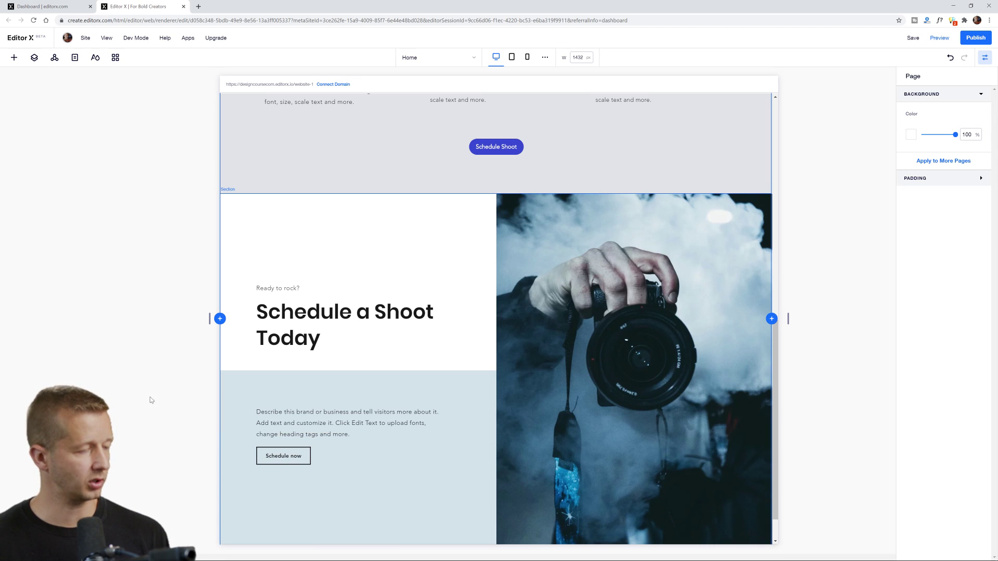
Set the "Schedule now" button's border width to 0 px and its white background opacity to 100%
click(307, 458)
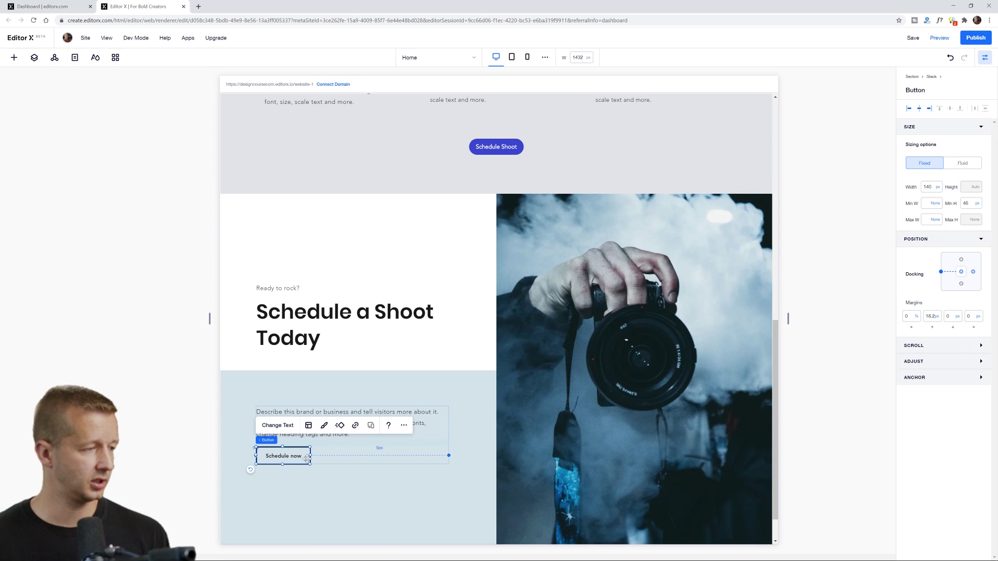
click(323, 427)
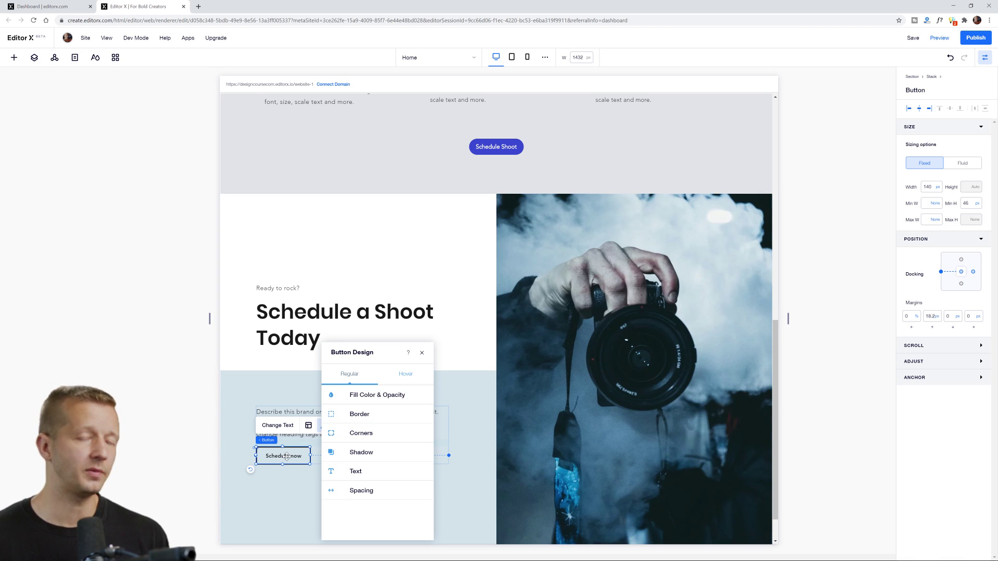
click(364, 416)
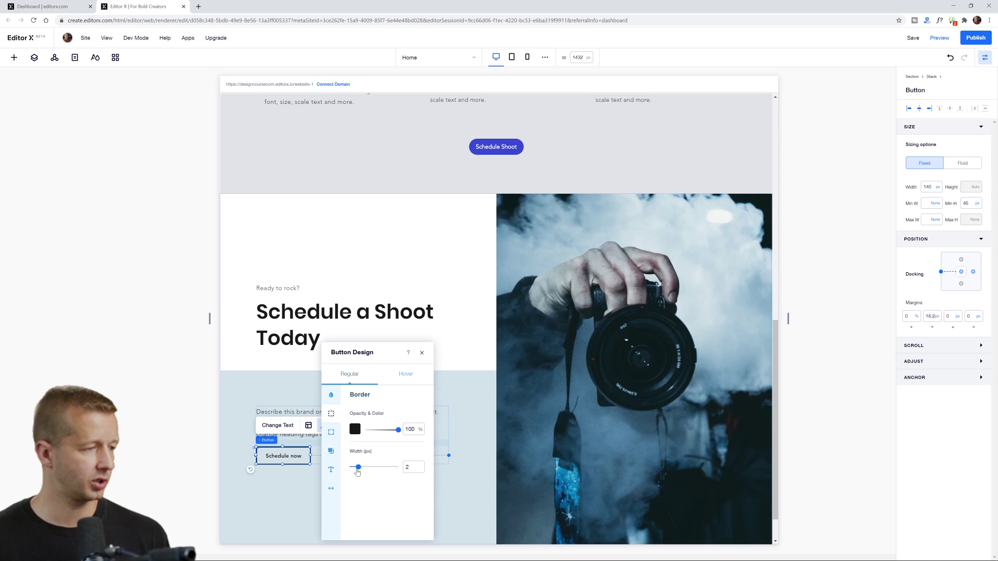
drag(357, 469, 350, 469)
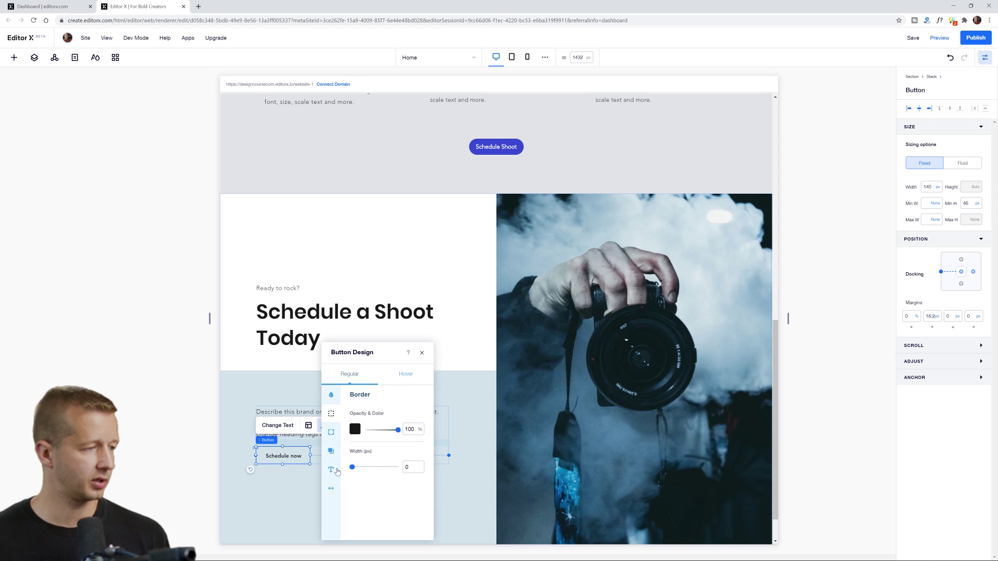
click(332, 396)
drag(366, 431, 399, 431)
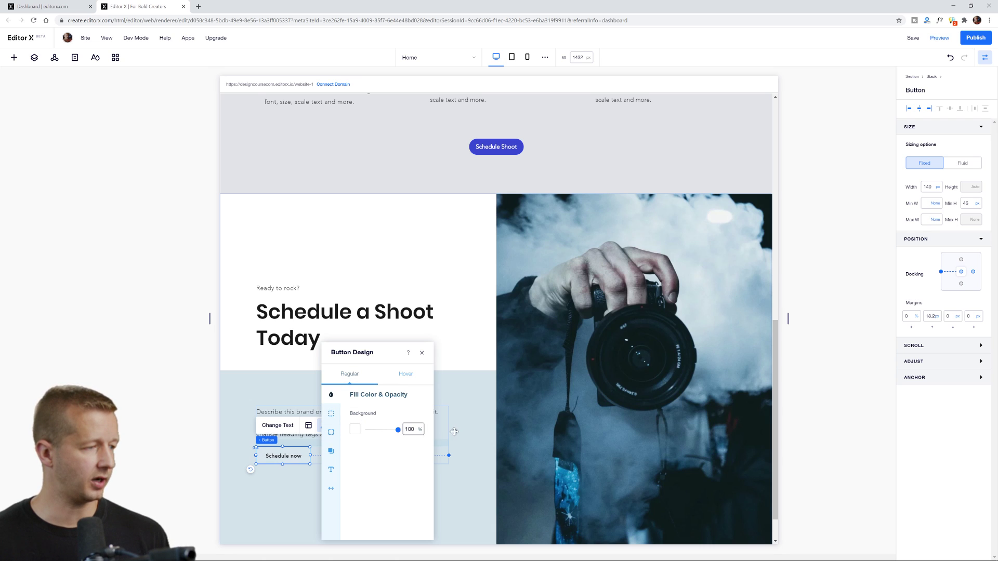
click(148, 414)
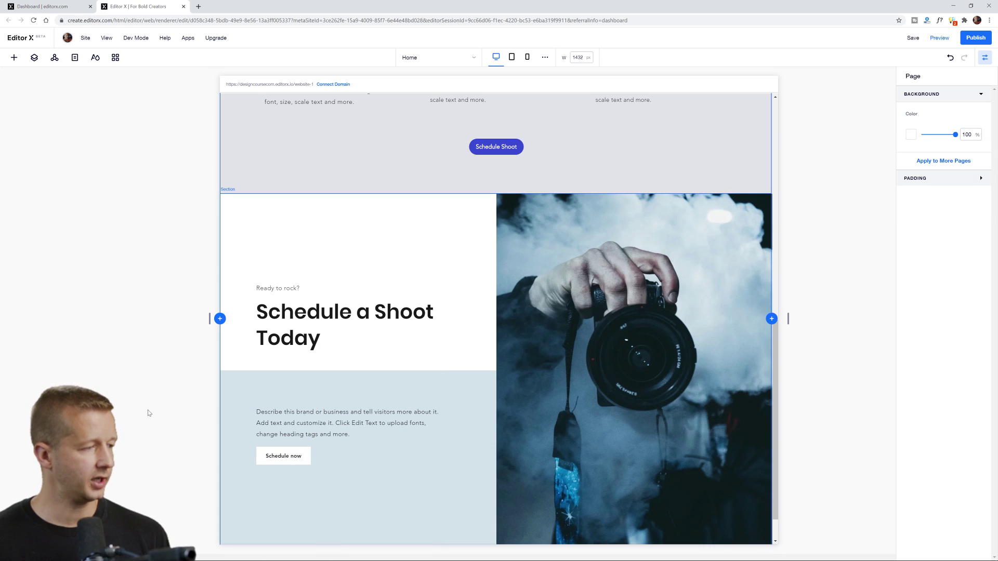
Round all four corners of the "Schedule now" button with a radius of 100 px
click(305, 453)
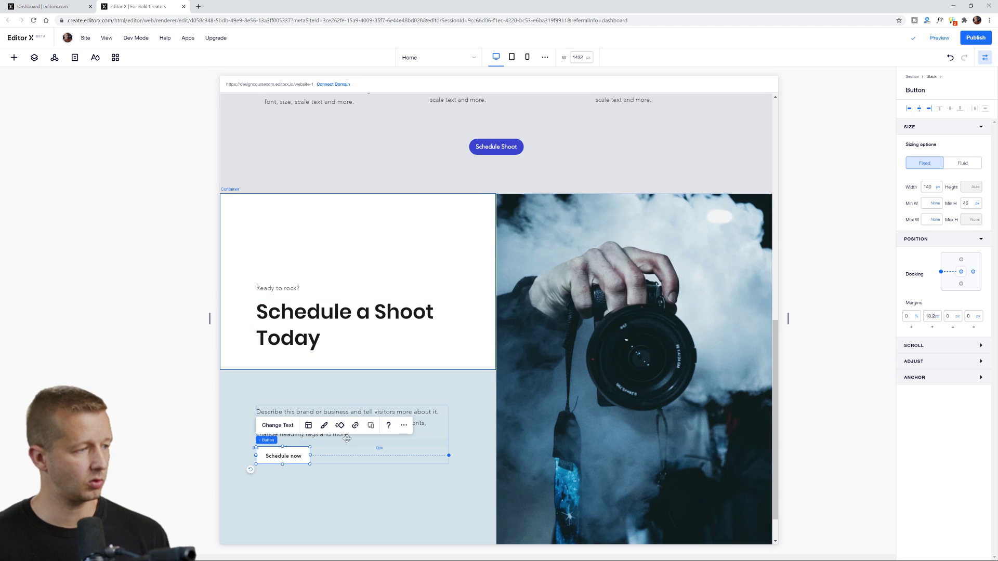
click(324, 425)
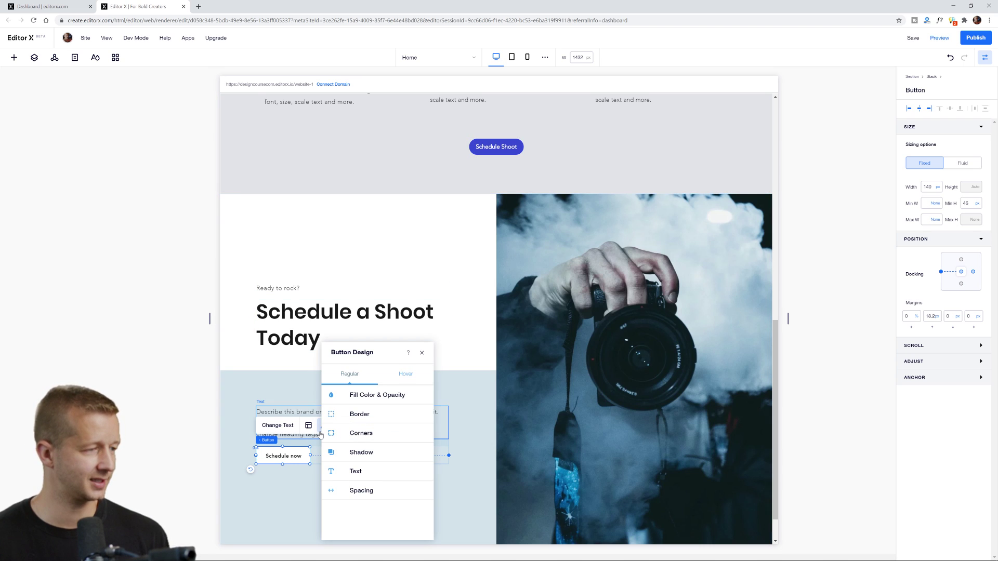
click(356, 433)
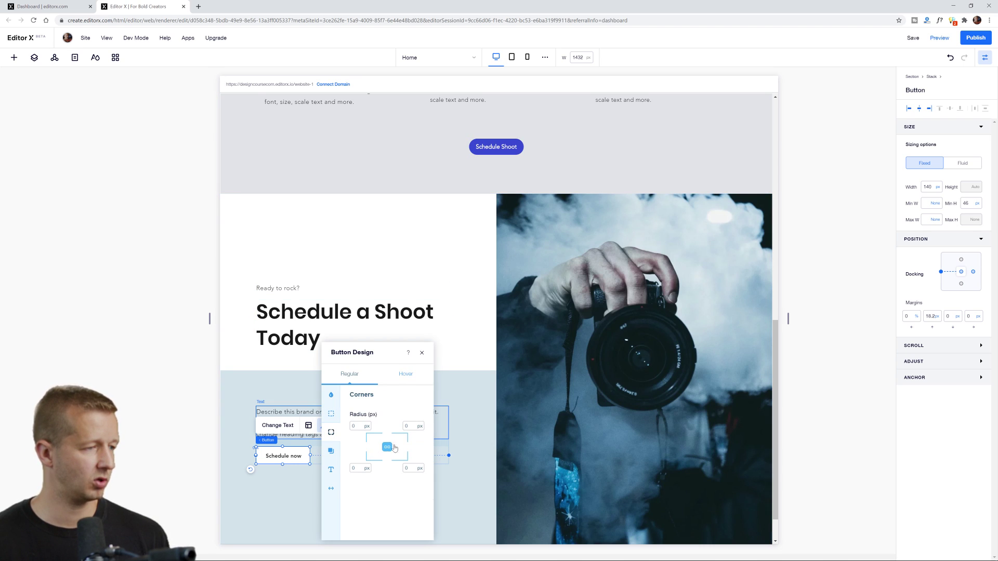
click(357, 429)
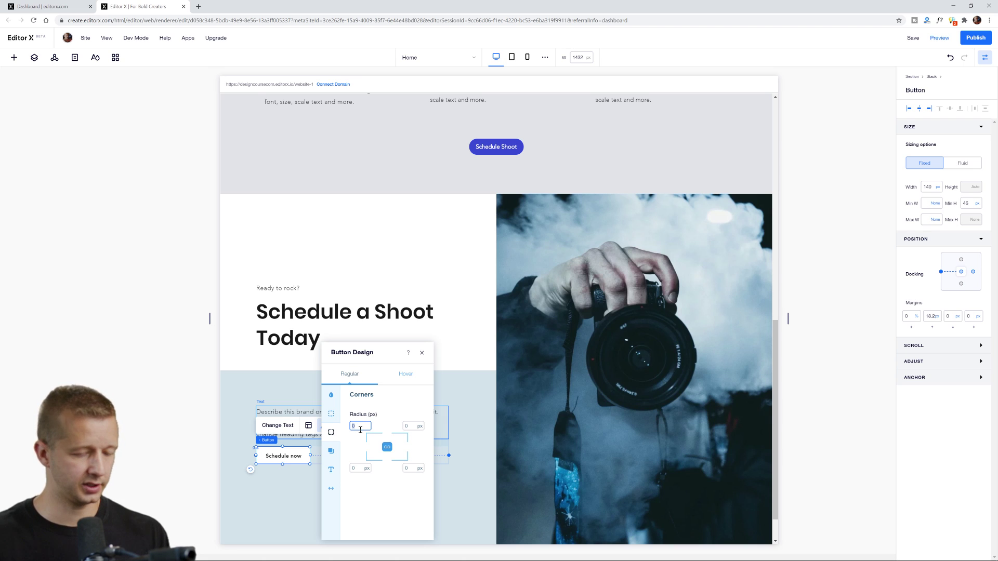
text(100)
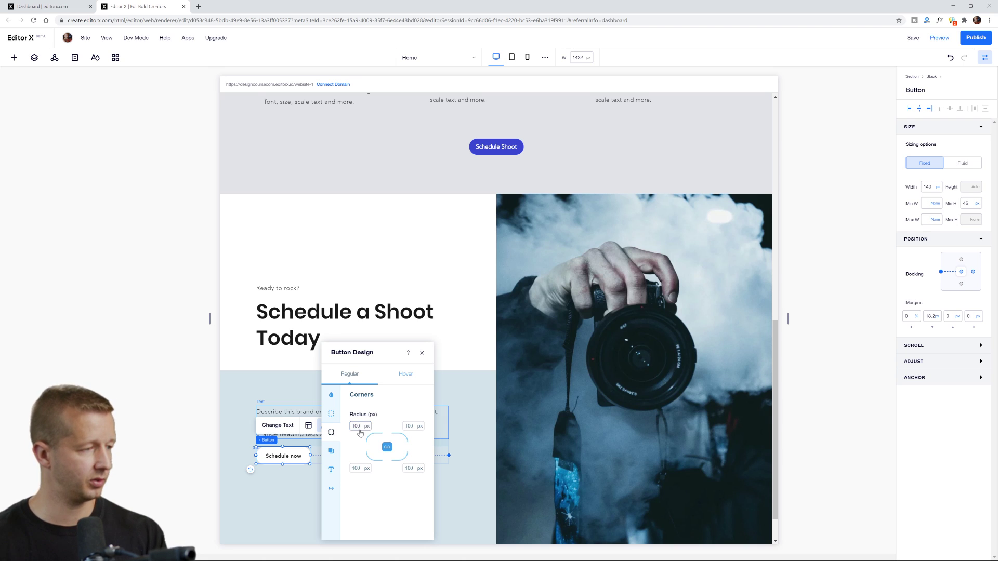
key(Return)
click(116, 414)
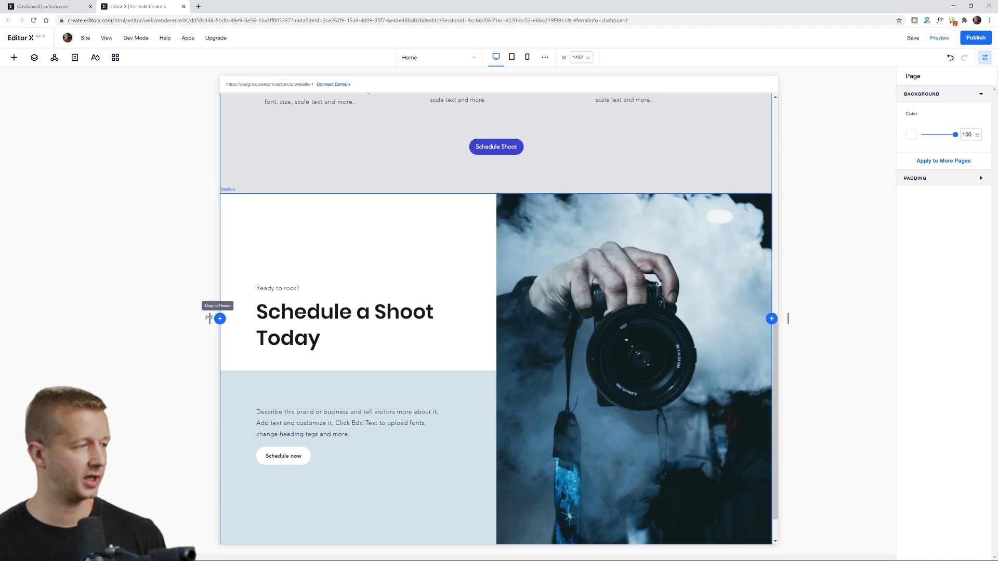
At the tablet breakpoint, move the "Schedule a Shoot Today" section down below the three-card section
drag(210, 319, 352, 318)
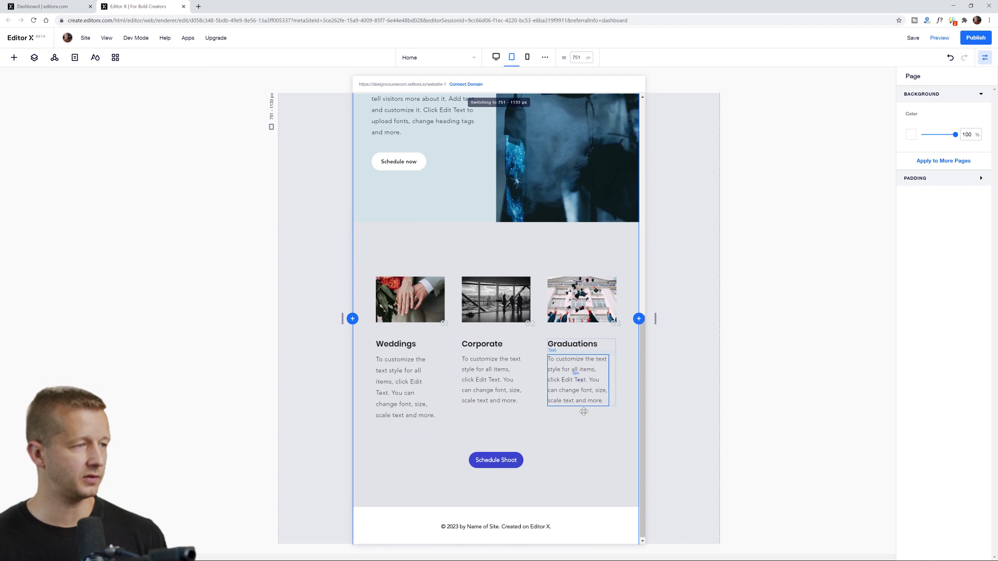
scroll(544, 438, up, 5)
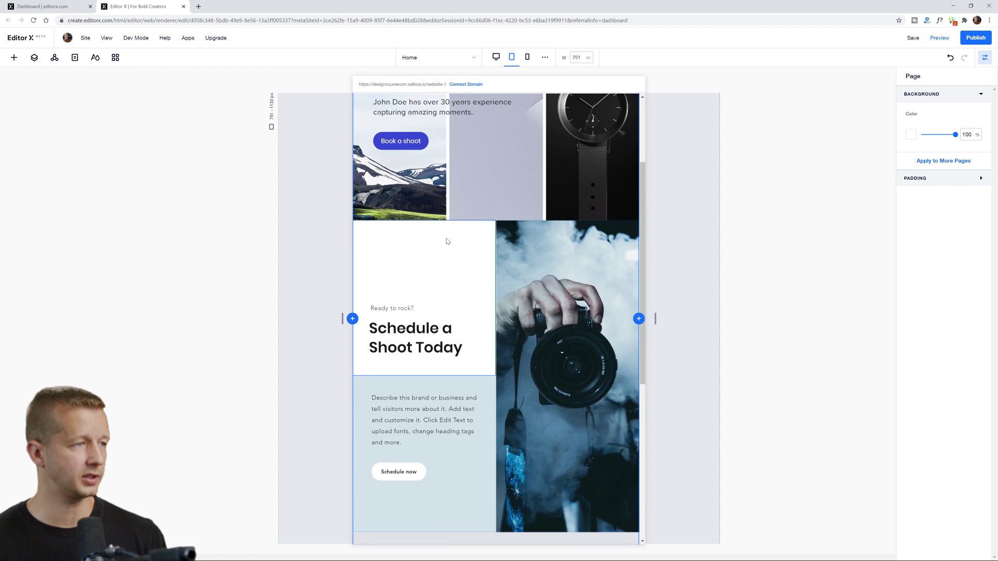
click(477, 494)
right_click(632, 221)
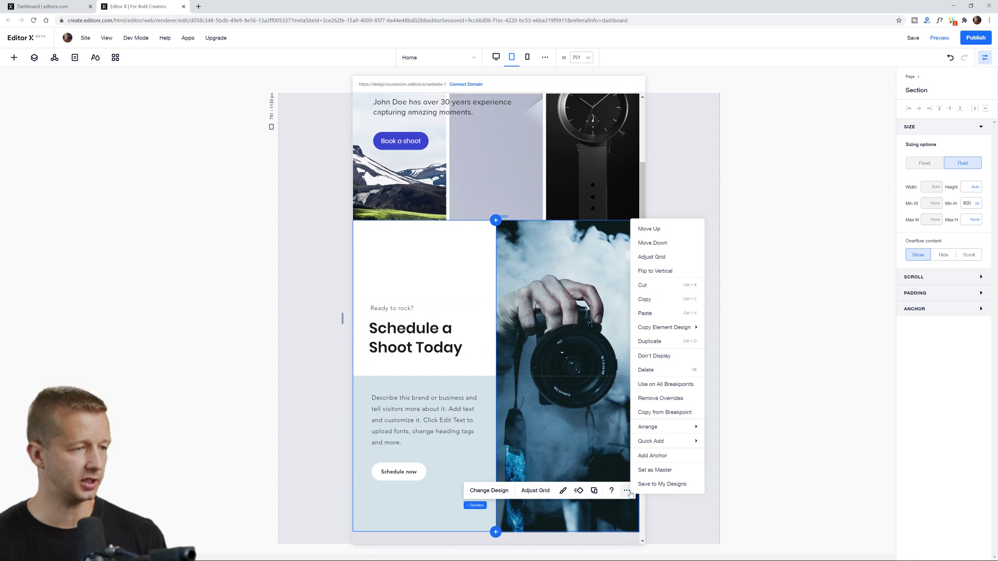
click(652, 243)
At the mobile breakpoint, move the "Schedule a Shoot Today" section down below the Weddings, Corporate and Graduations cards
click(528, 58)
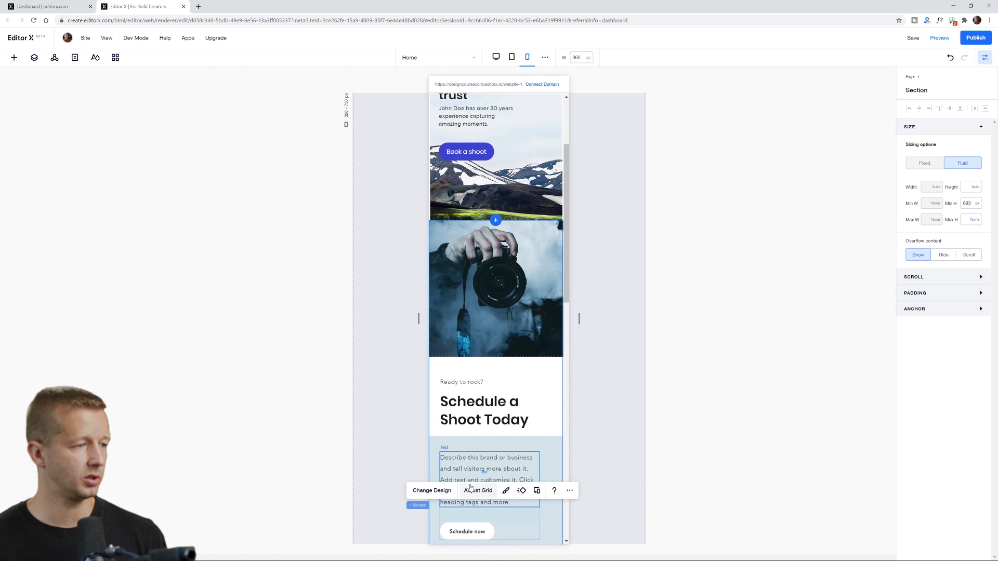
scroll(548, 476, down, 3)
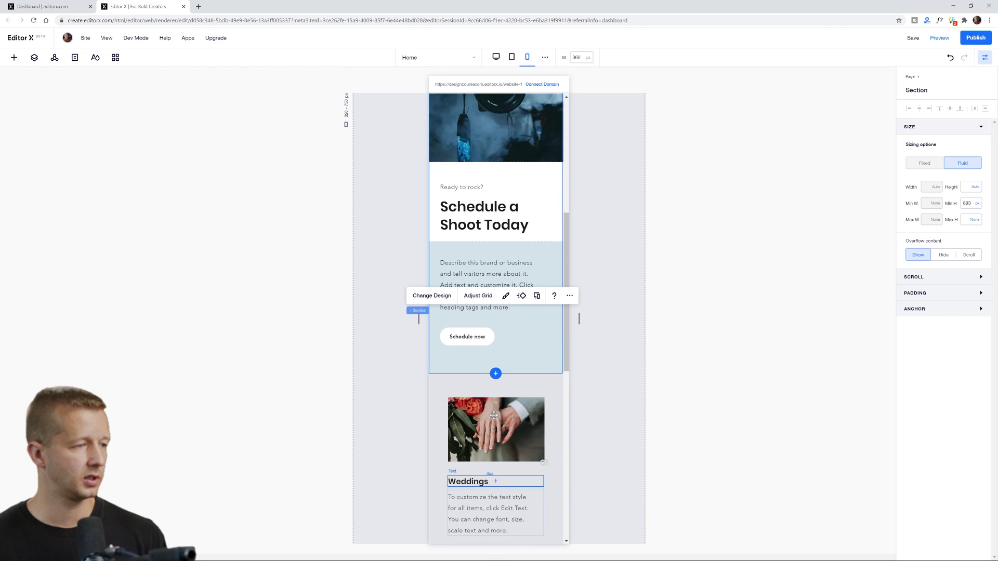
right_click(446, 367)
click(570, 341)
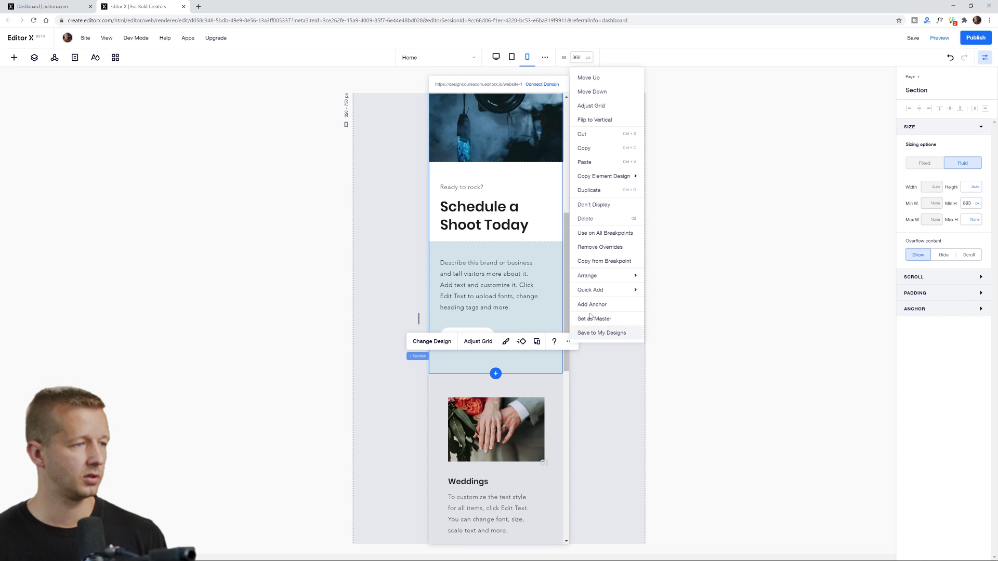
click(597, 95)
Examine the section order and layout on the mobile, tablet and desktop breakpoints at several canvas widths
scroll(568, 267, up, 6)
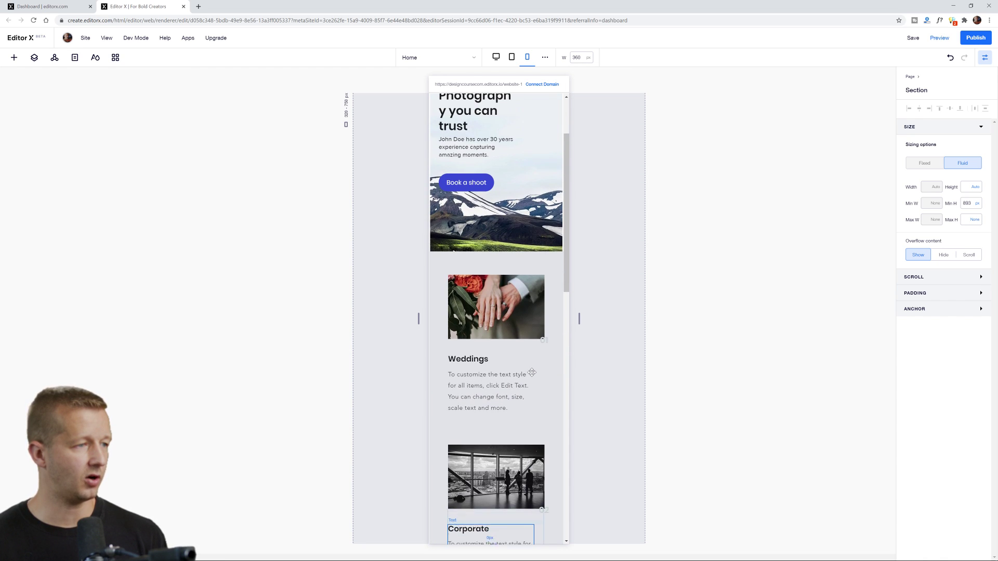
drag(566, 248, 571, 382)
drag(419, 319, 386, 319)
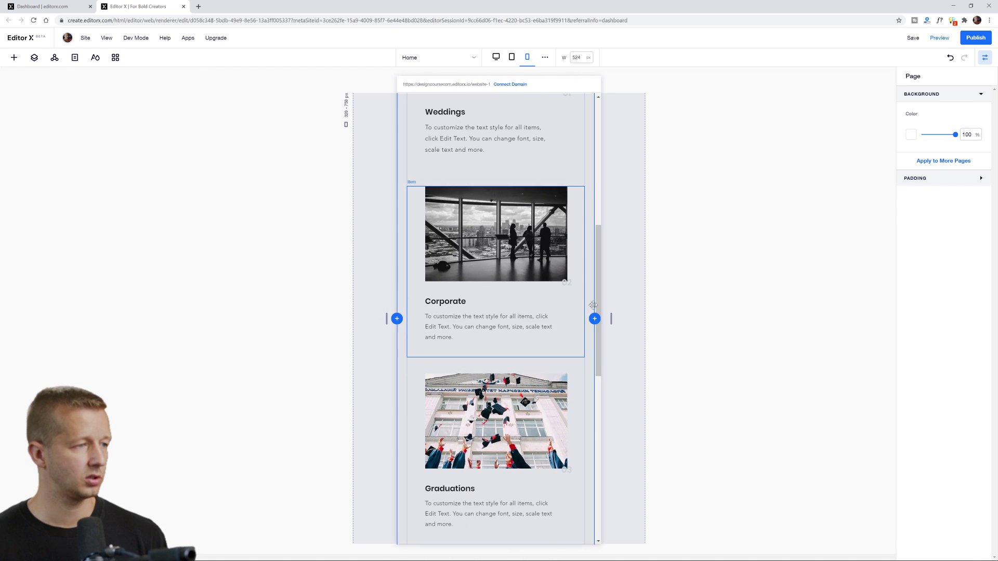
drag(602, 298, 605, 468)
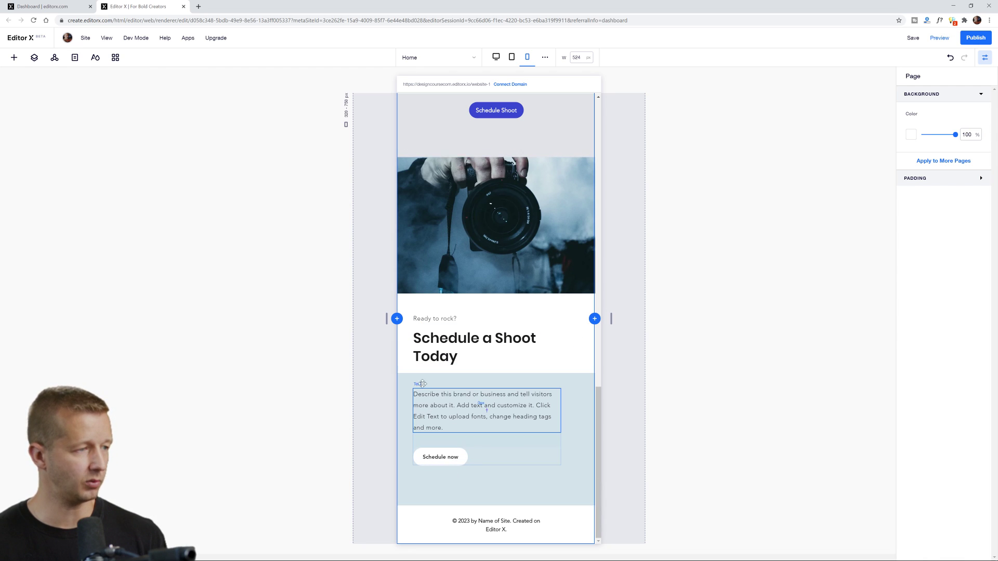
scroll(456, 326, up, 3)
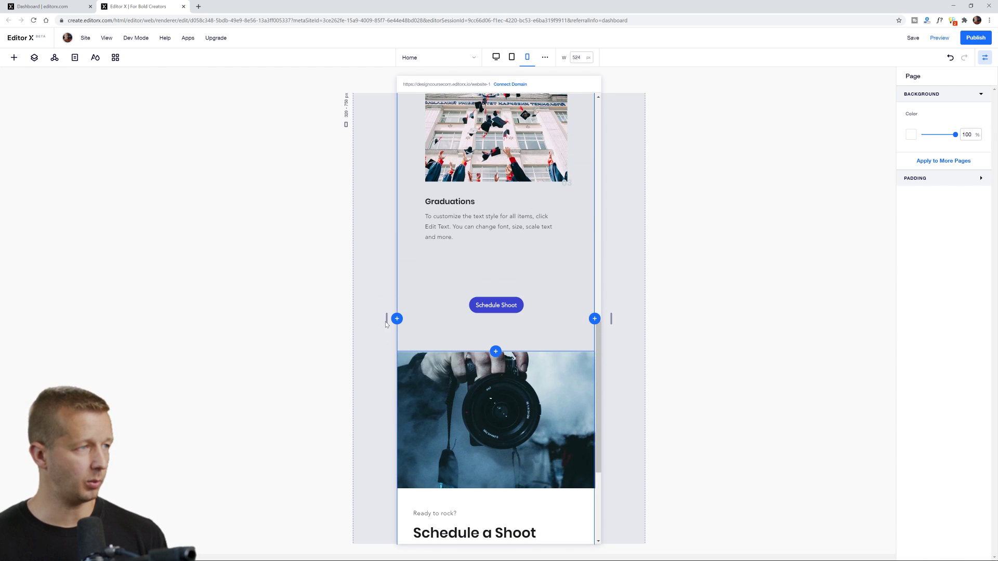
click(512, 57)
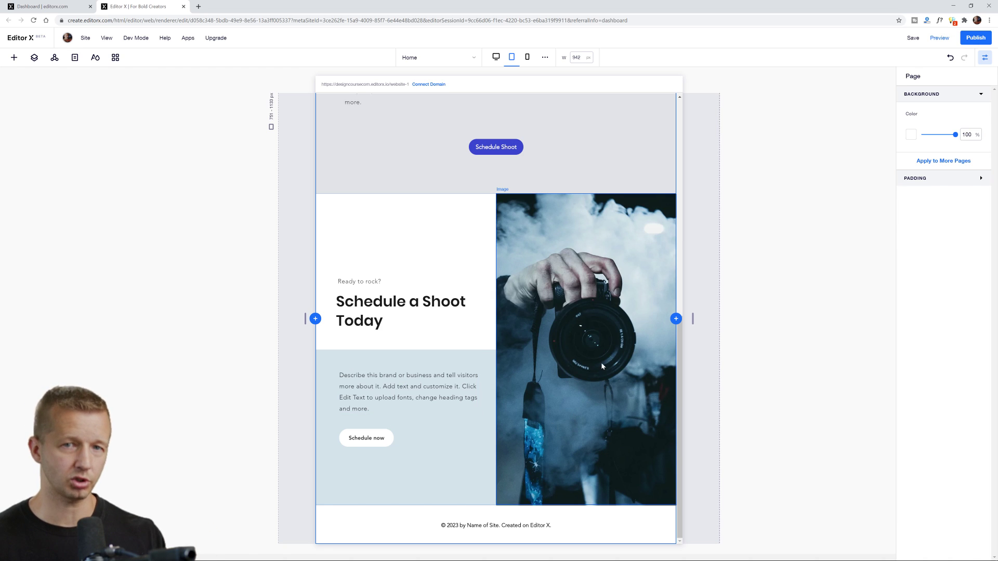
scroll(598, 379, up, 15)
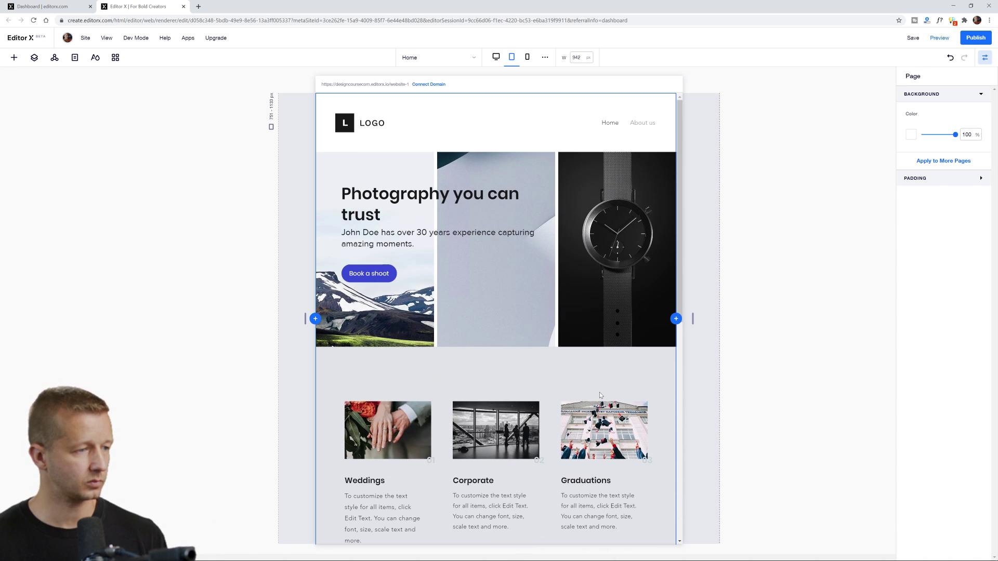
scroll(601, 395, down, 15)
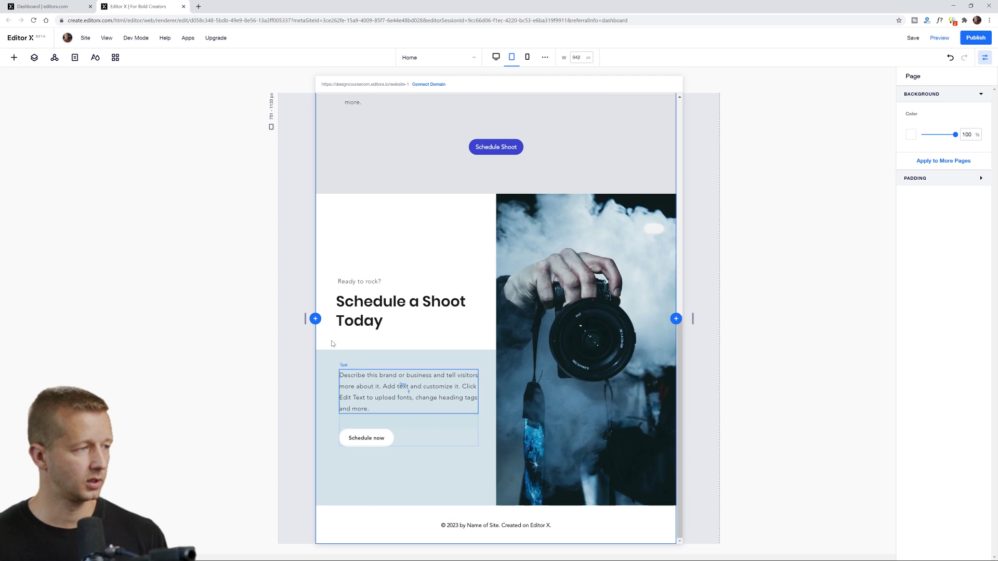
drag(305, 319, 168, 318)
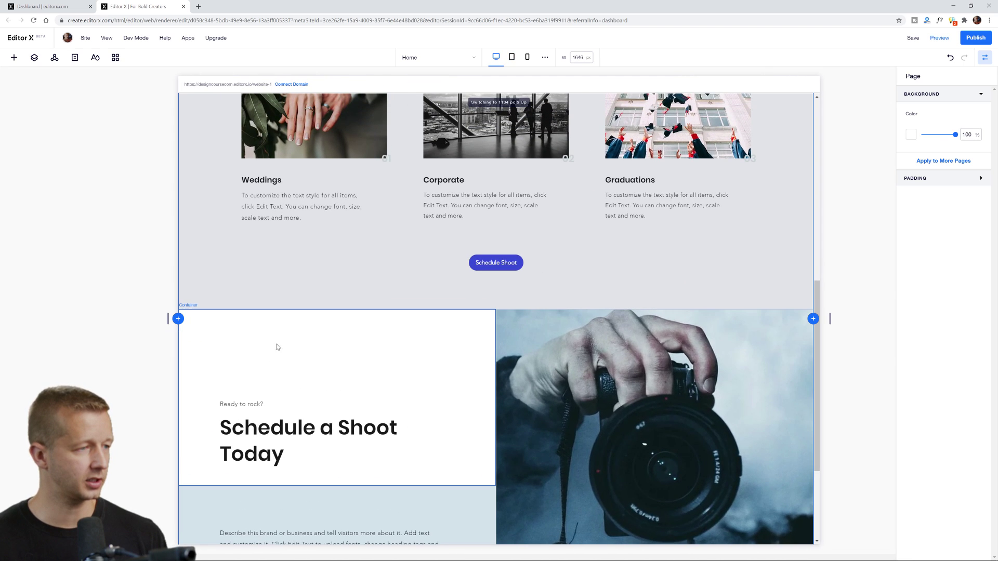
scroll(451, 394, down, 3)
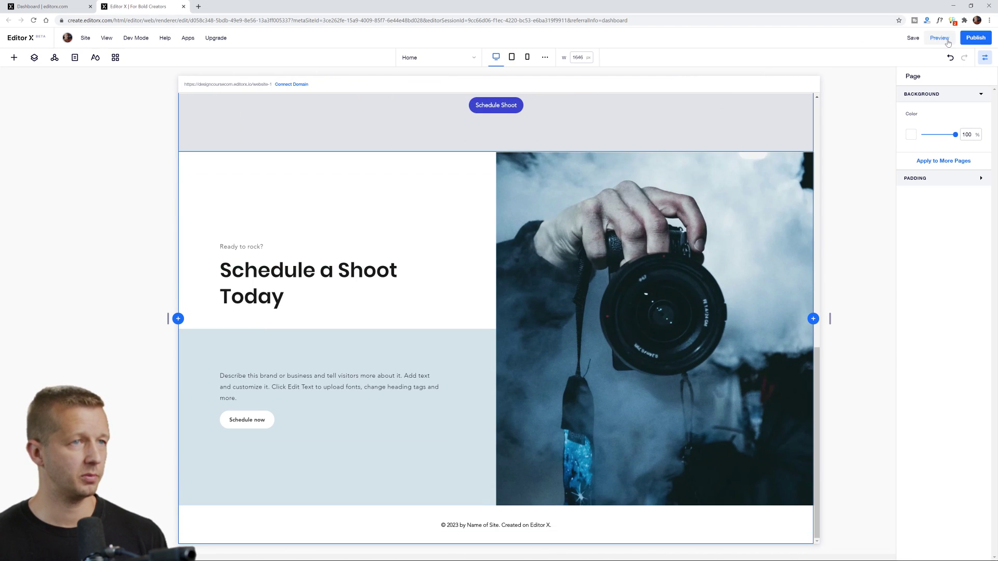
Preview the homepage, check all its sections at a width of about 1312 px, and return to editing
click(940, 38)
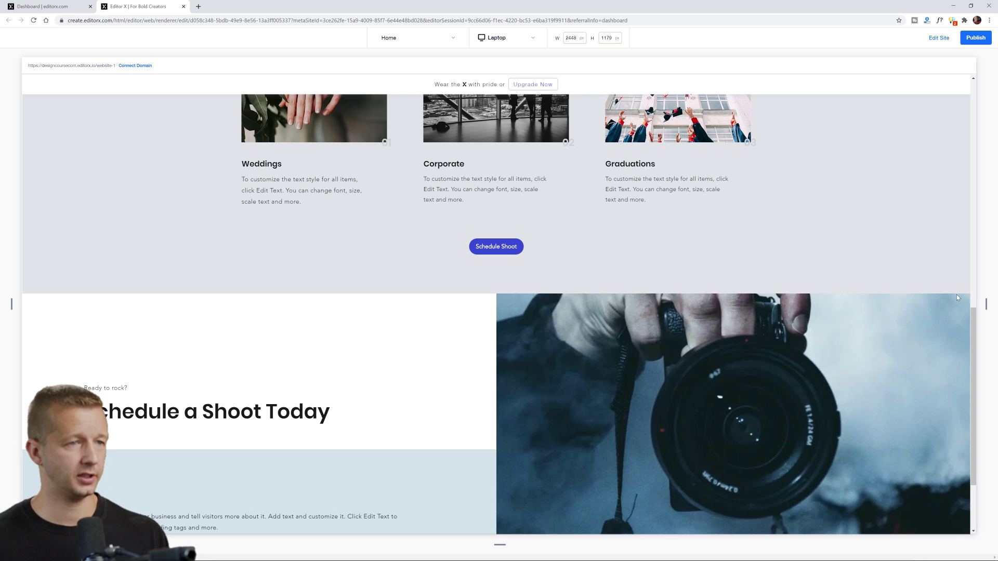
drag(985, 311, 766, 300)
scroll(655, 289, up, 10)
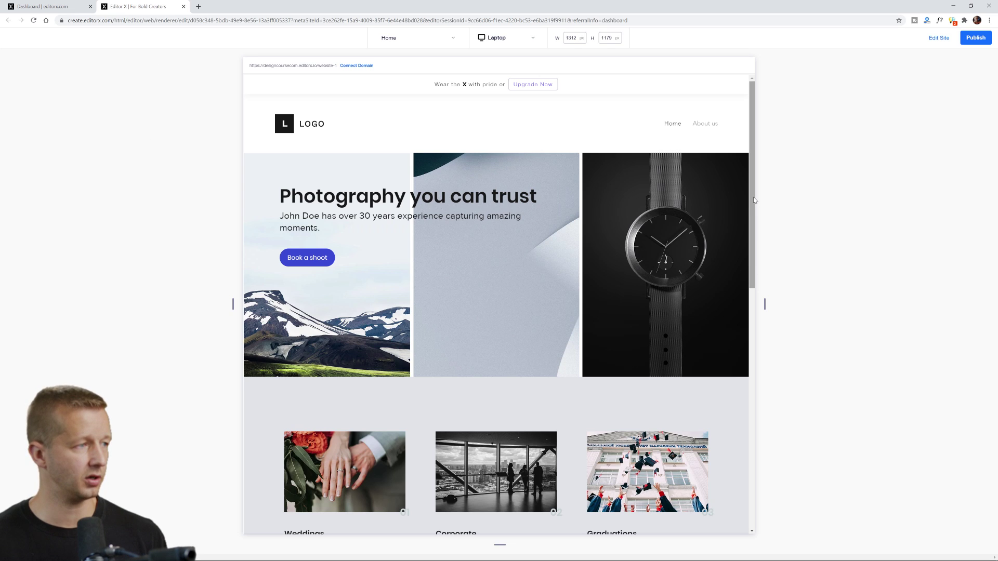
drag(751, 200, 769, 165)
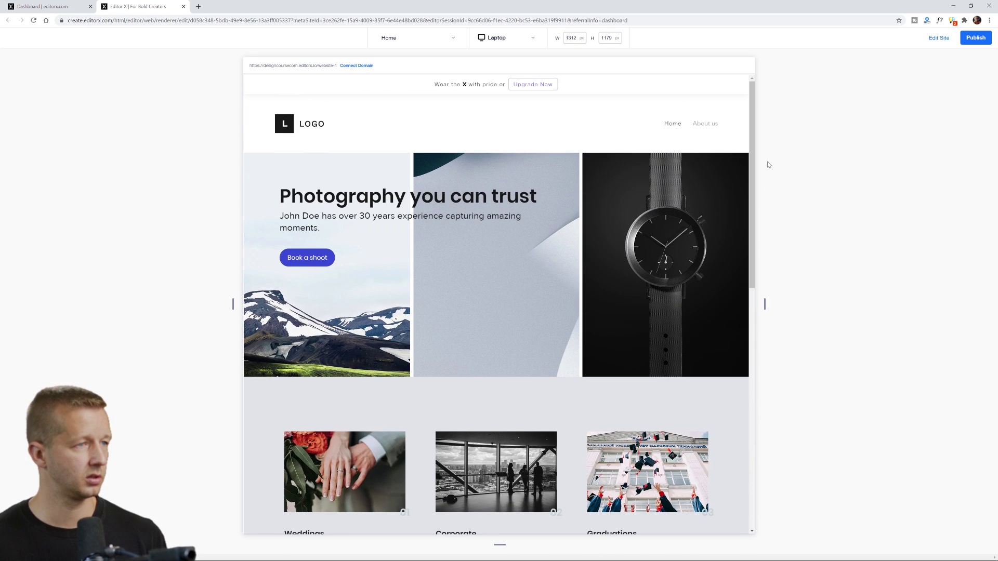
scroll(362, 392, down, 5)
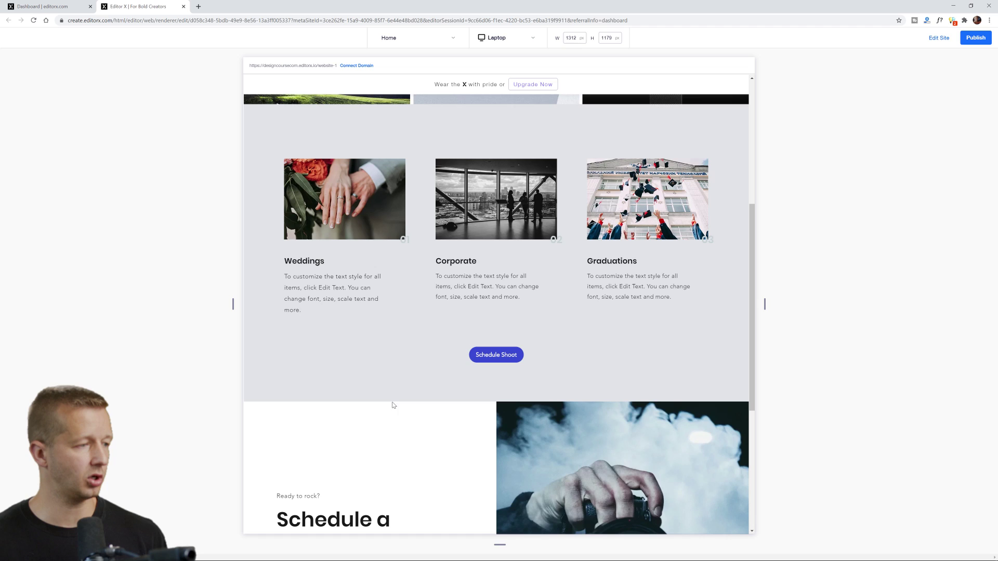
scroll(395, 404, up, 1)
scroll(350, 385, down, 2)
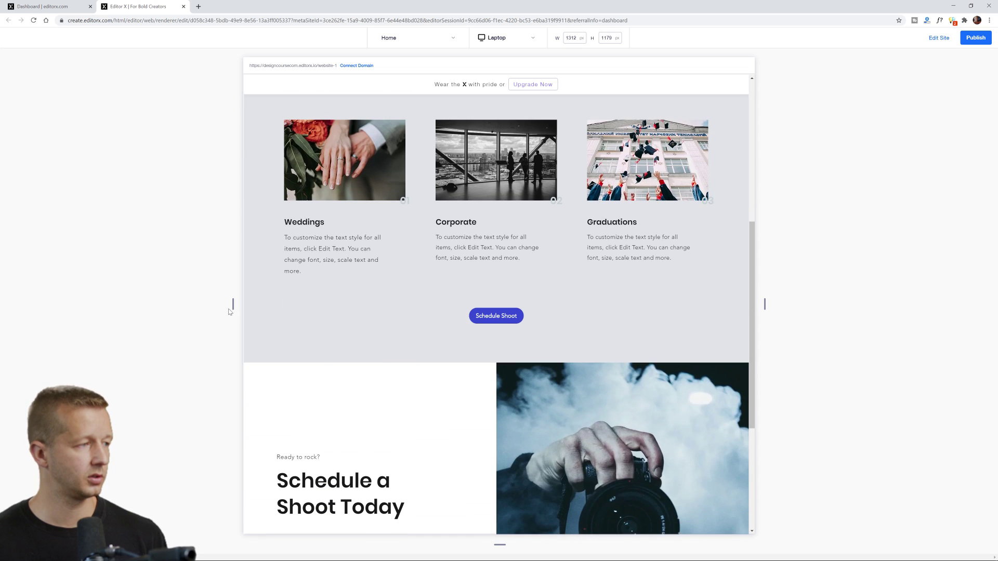
click(937, 38)
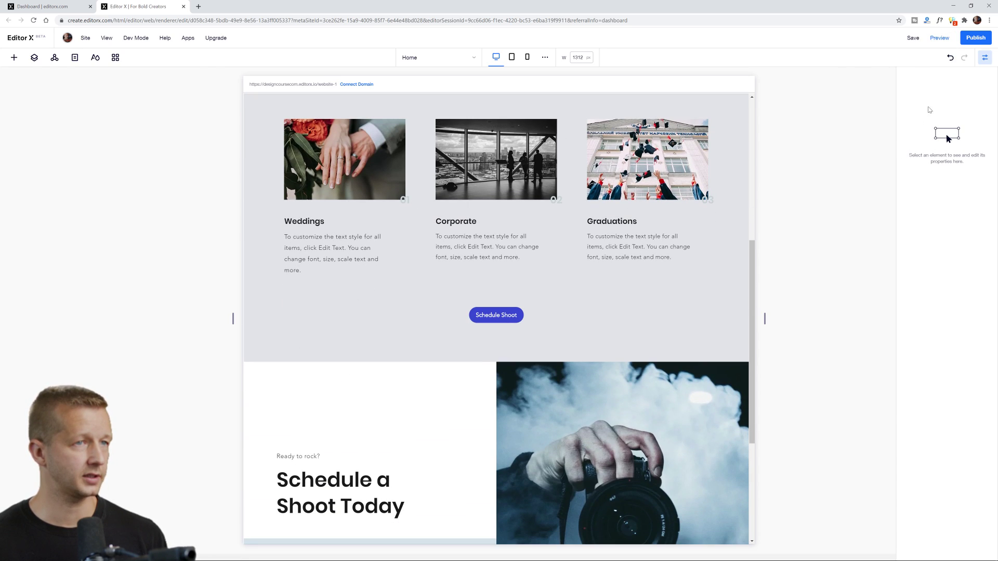
Publish the site and open its live page
click(972, 40)
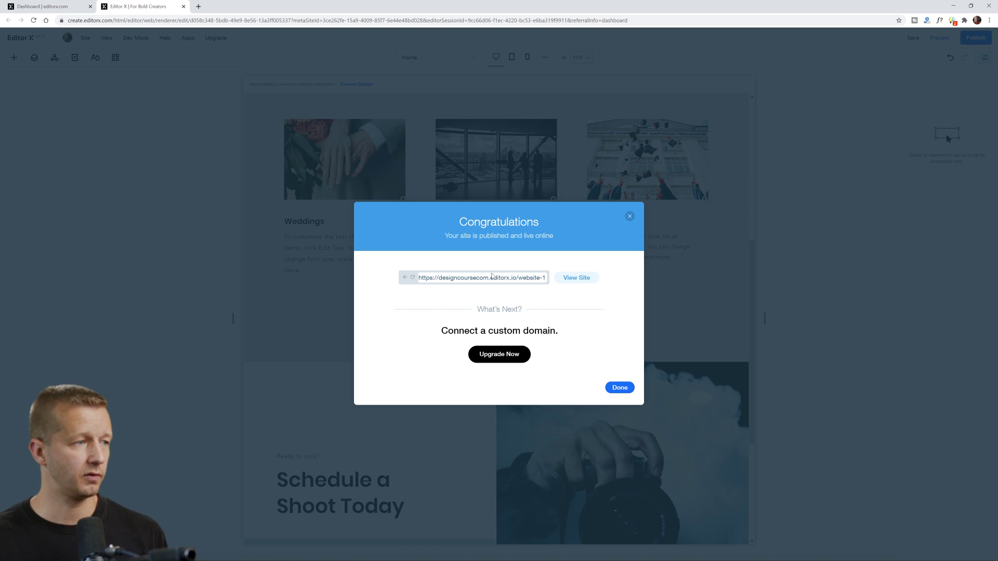
drag(420, 283, 544, 281)
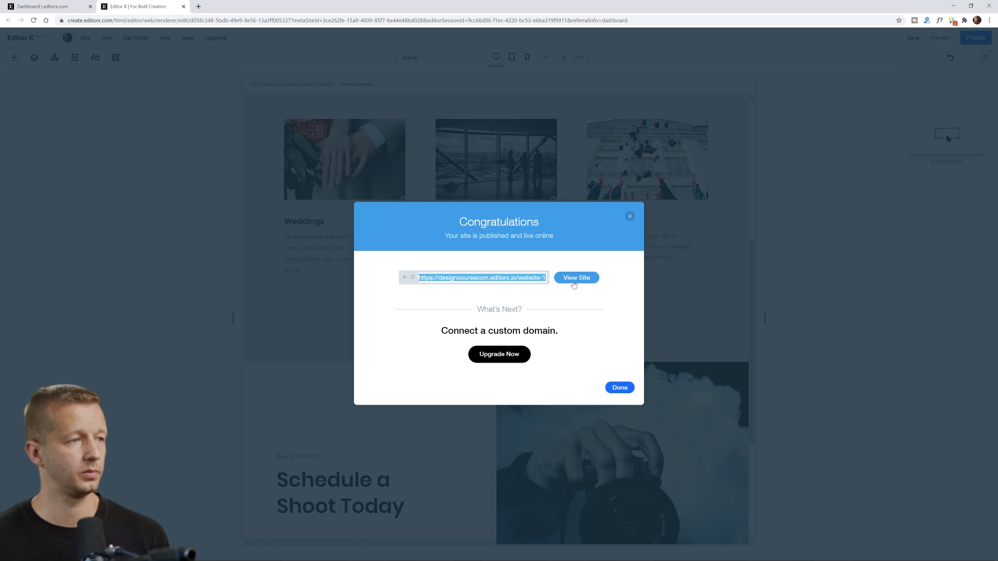
click(572, 281)
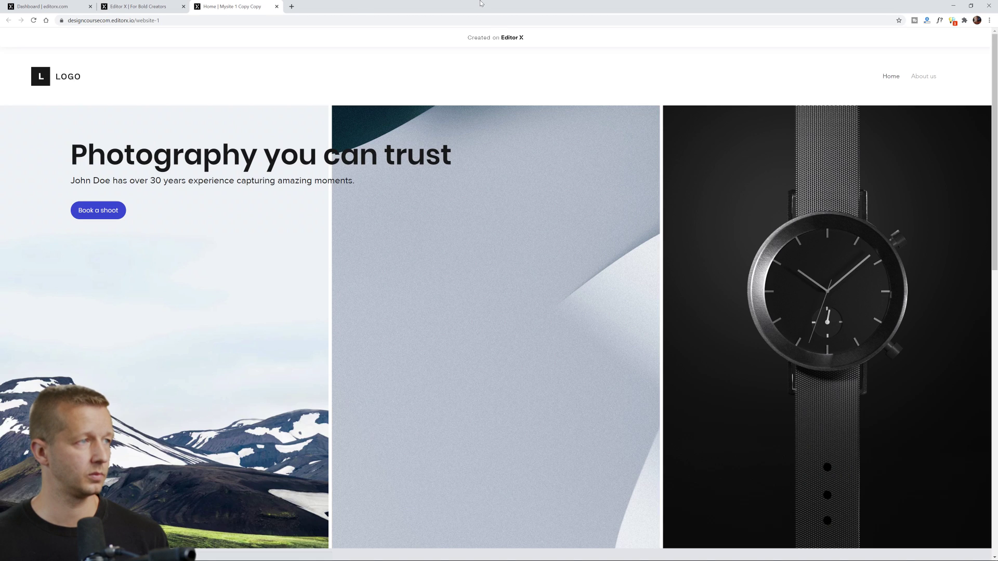
Restore the browser window to a smaller size and resize it to examine the live homepage's responsive layout
double_click(480, 3)
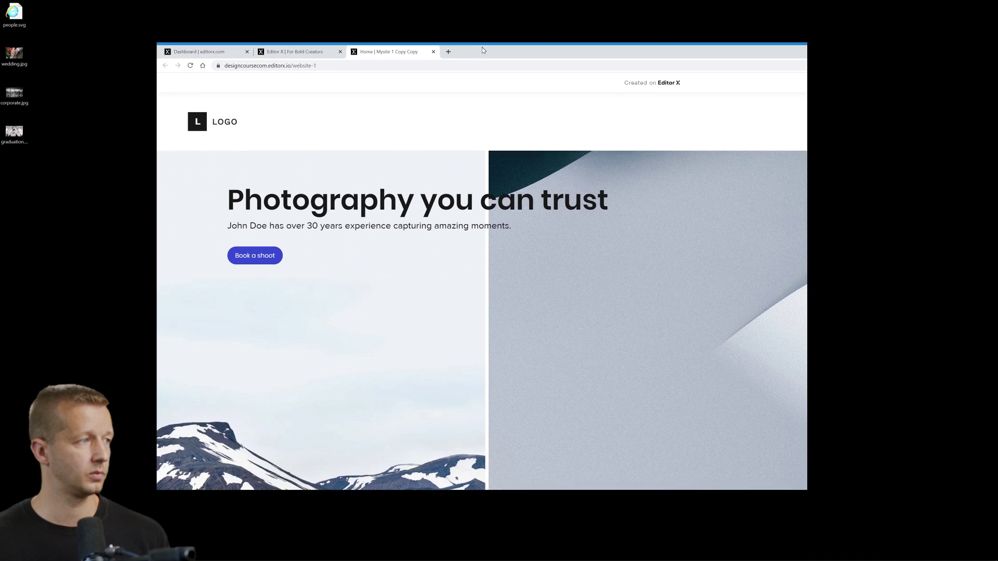
drag(784, 177, 742, 200)
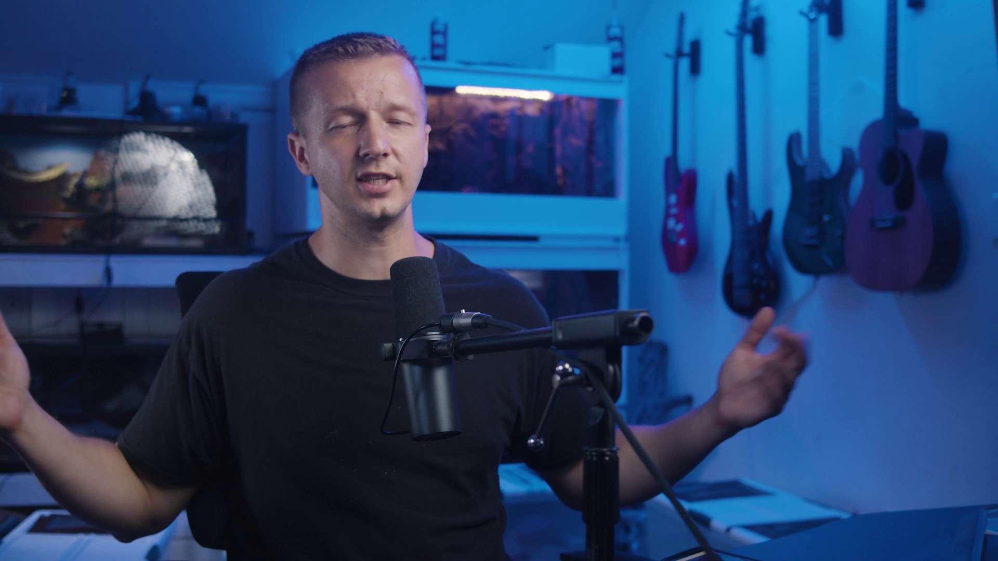